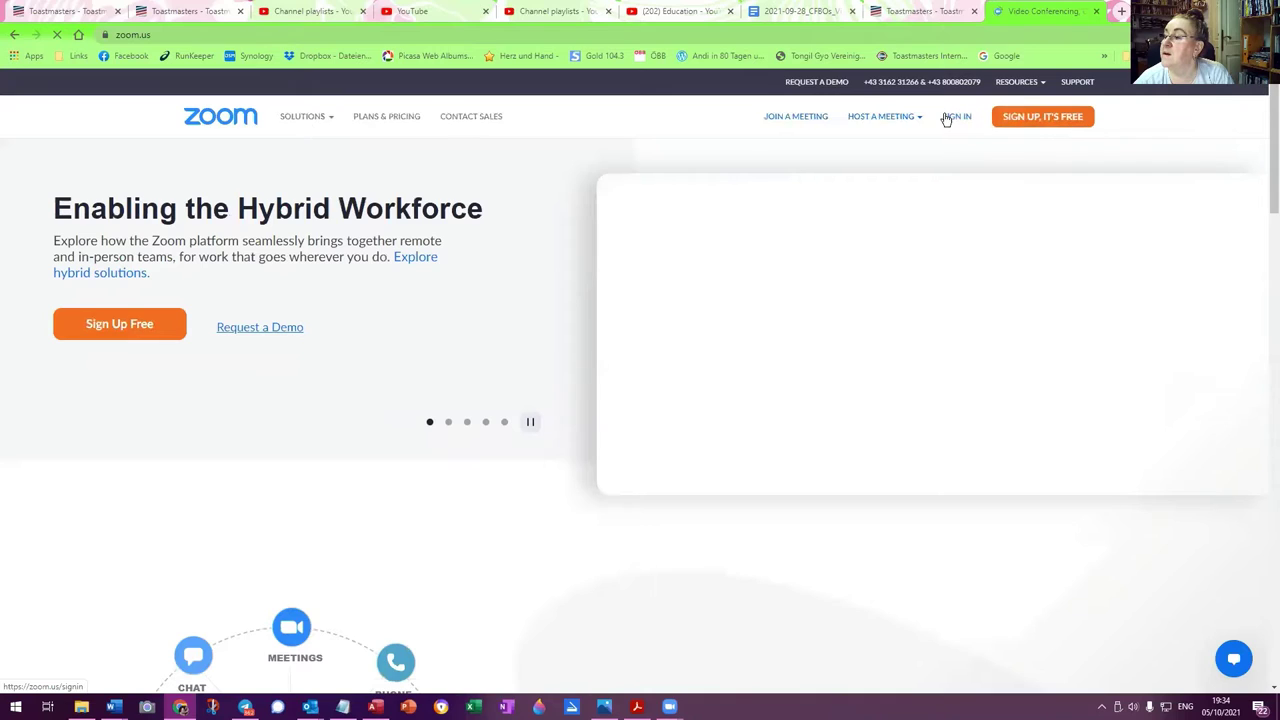
# Sign in to the Zoom web portal with the club account's email and password instead of the saved login
pyautogui.click(957, 117)
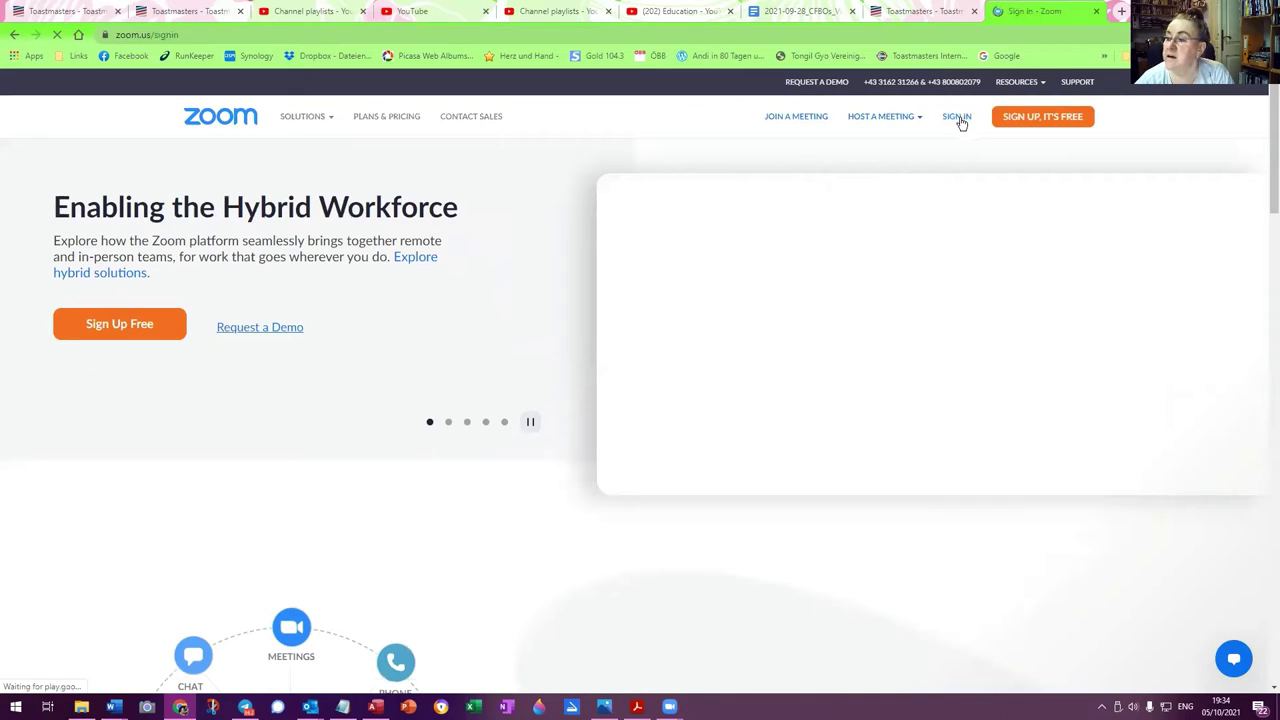
pyautogui.click(829, 239)
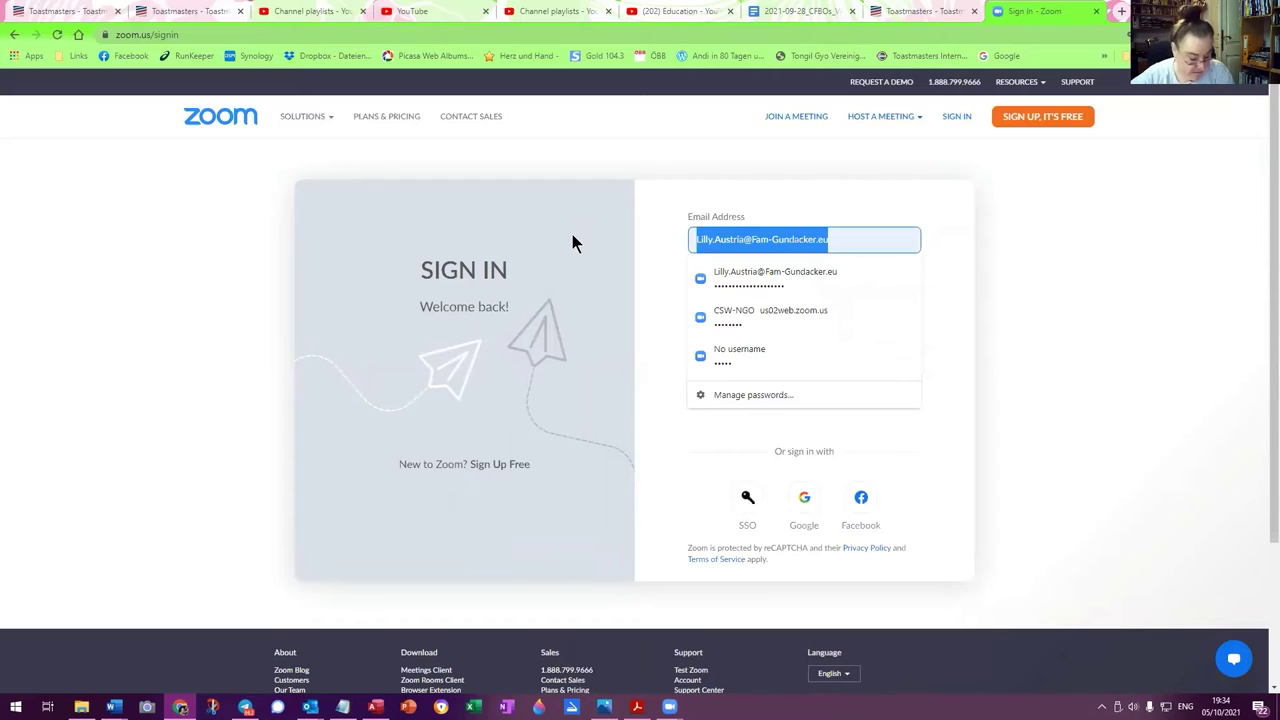
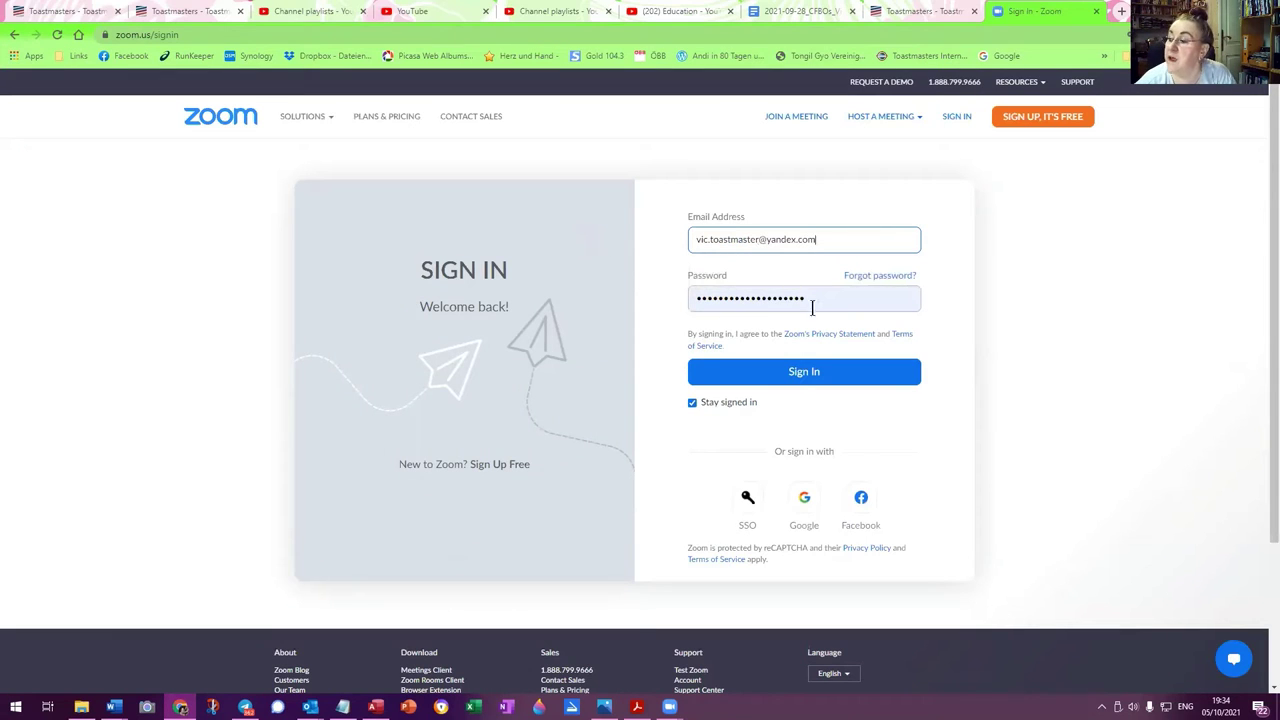
pyautogui.moveTo(811, 298); pyautogui.dragTo(632, 295)
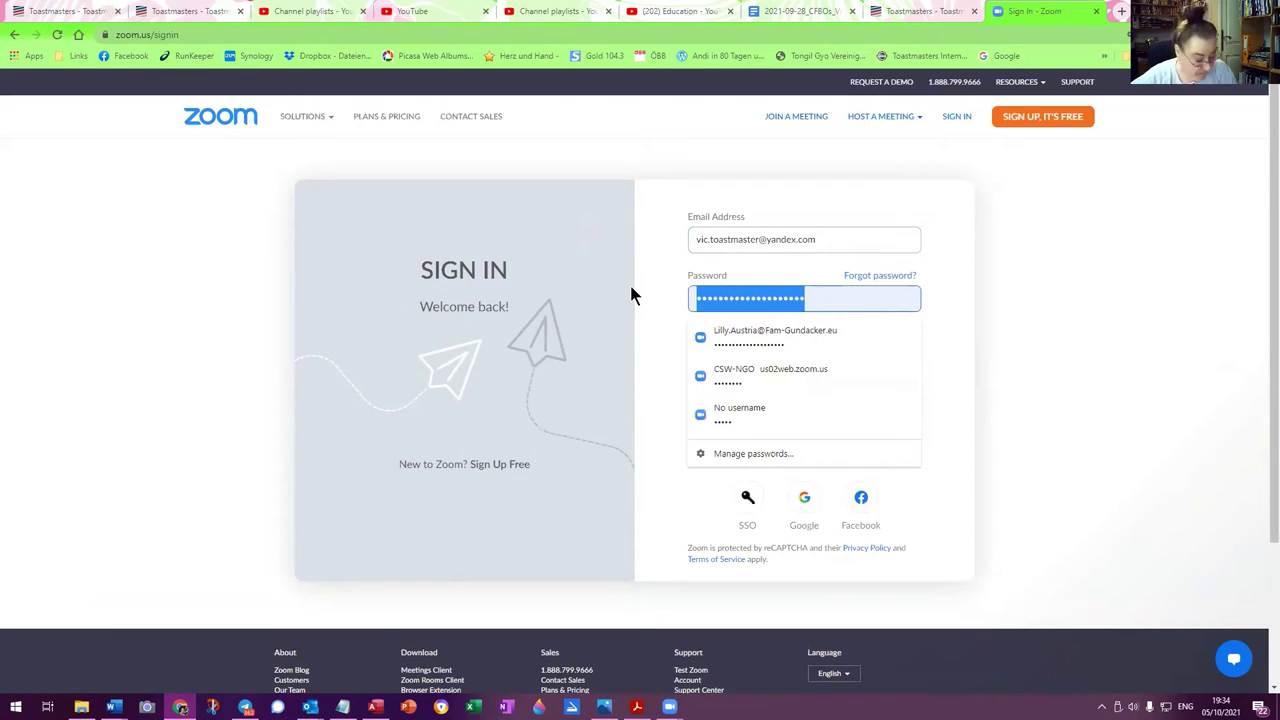
pyautogui.write('••')
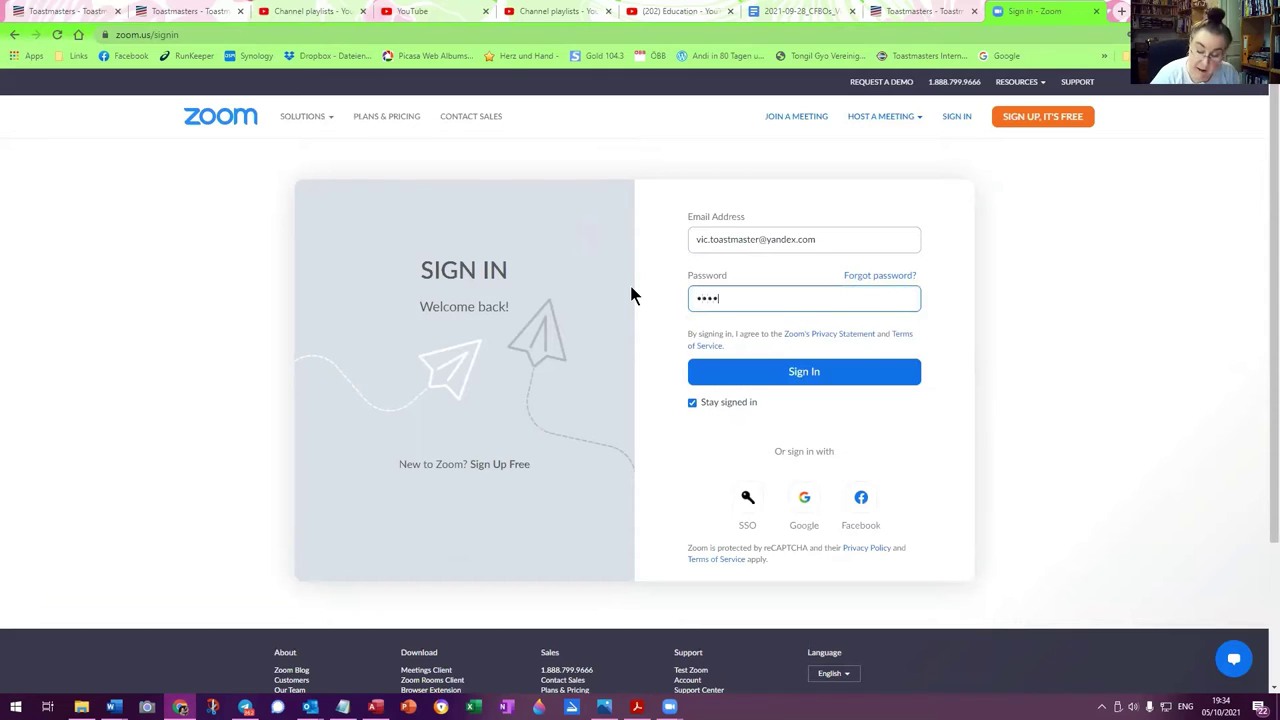
pyautogui.write('•••••')
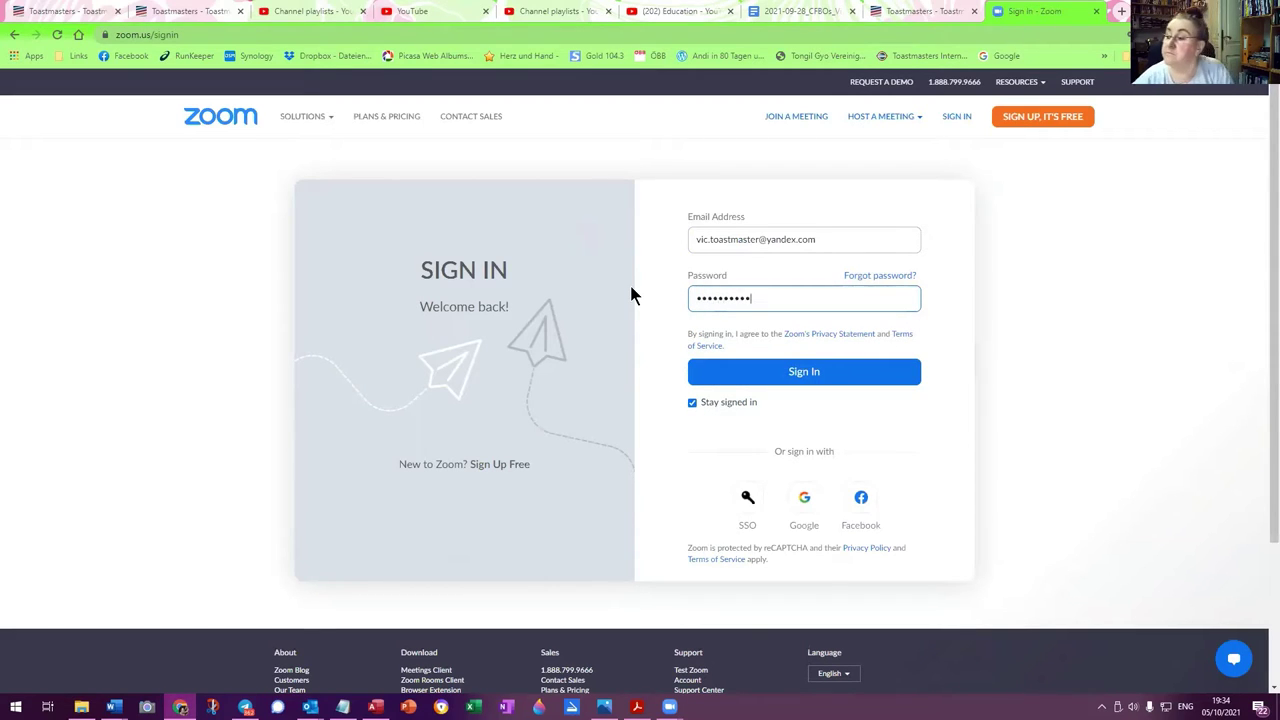
pyautogui.click(800, 372)
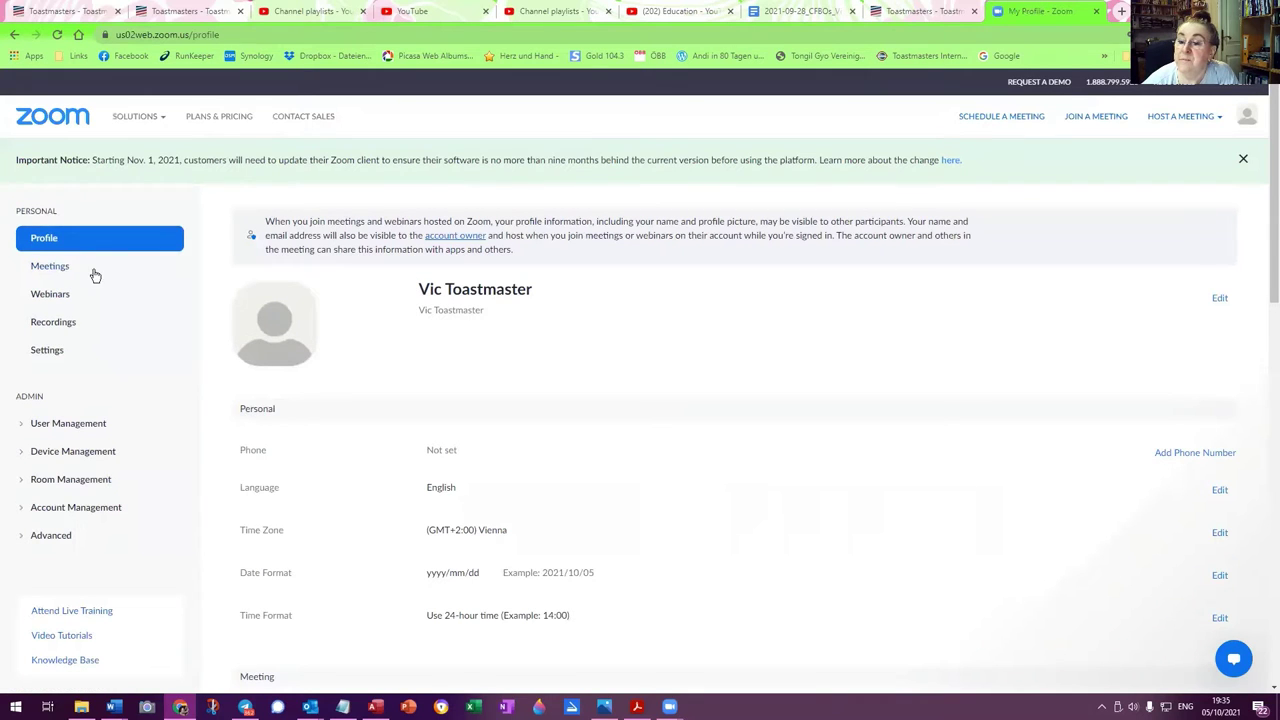
# Go to Meetings > Recordings and open the Jul 6, 2021 Personal Meeting Room recording
pyautogui.click(49, 268)
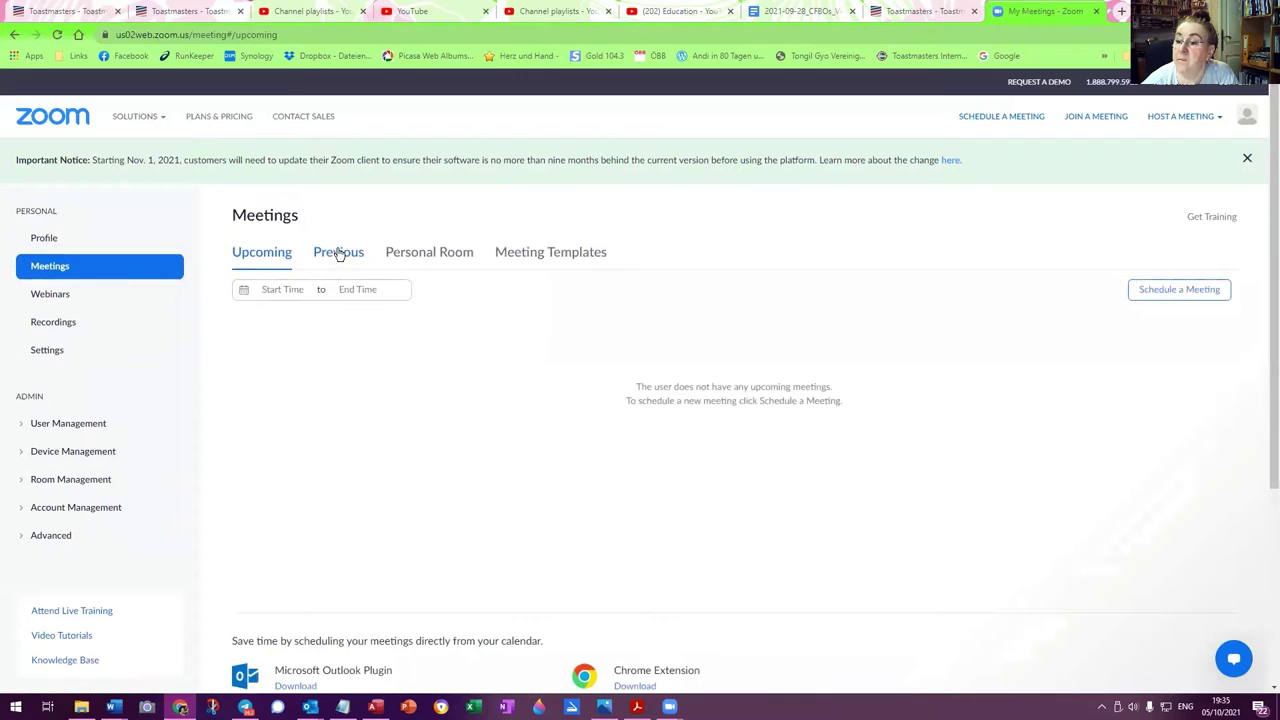
pyautogui.click(45, 321)
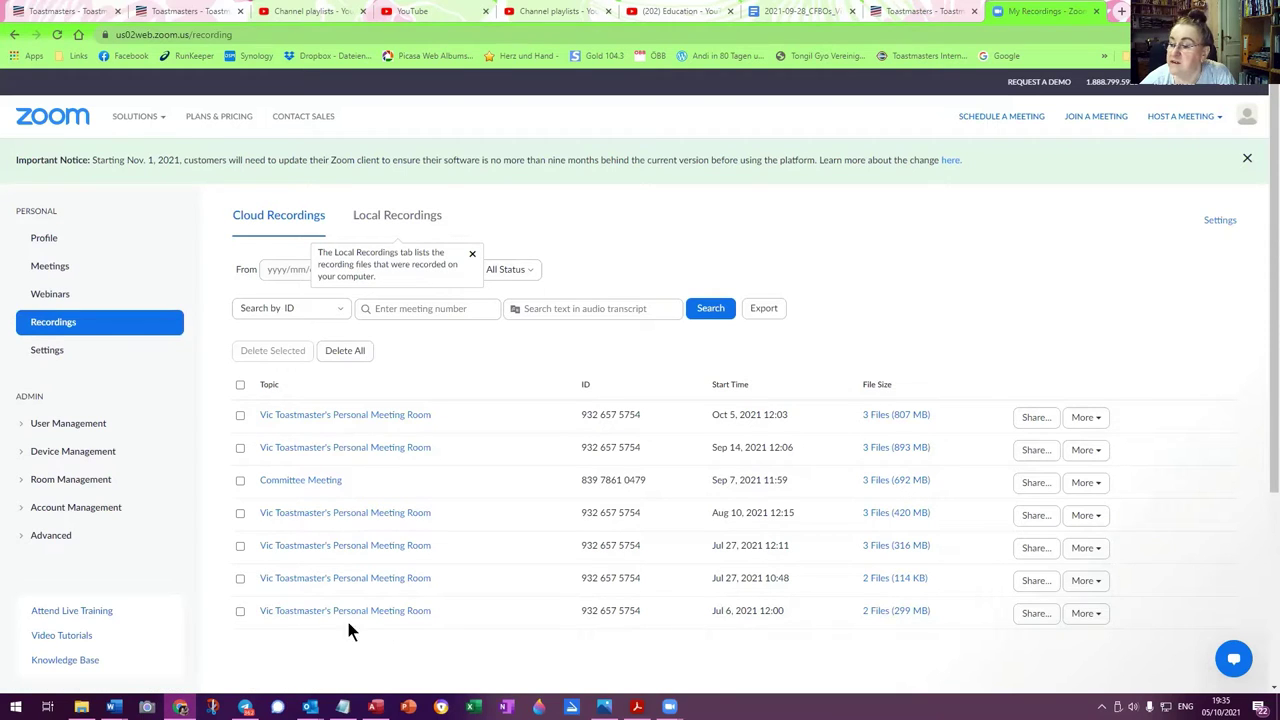
pyautogui.click(321, 611)
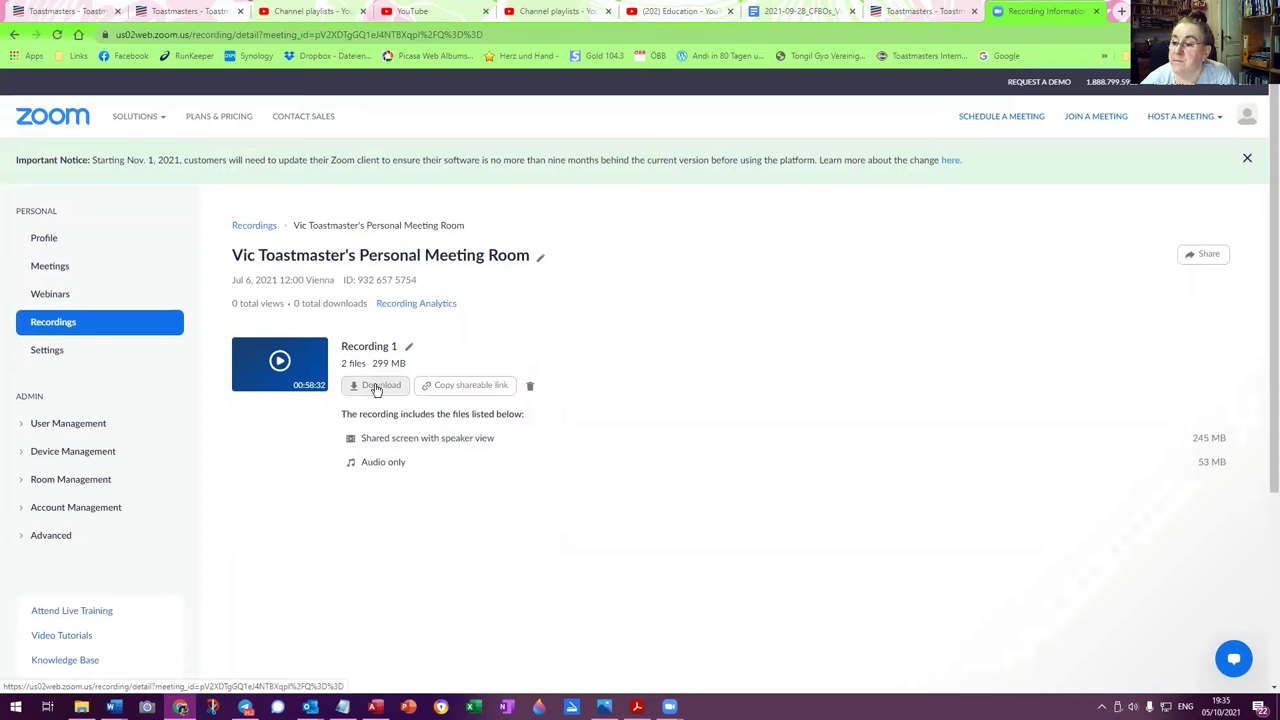
# Start downloading the Jul 6 recording's files and expand Videos > 2021 in the Save As dialog
pyautogui.click(377, 387)
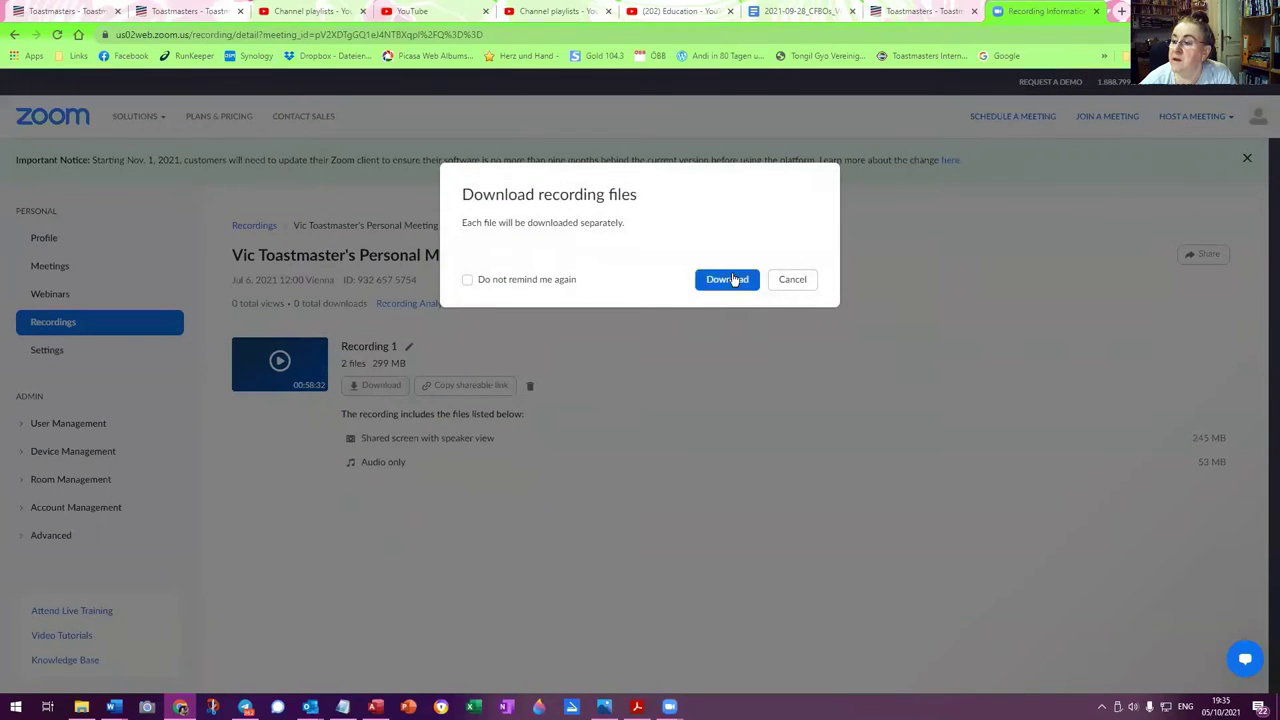
pyautogui.click(730, 279)
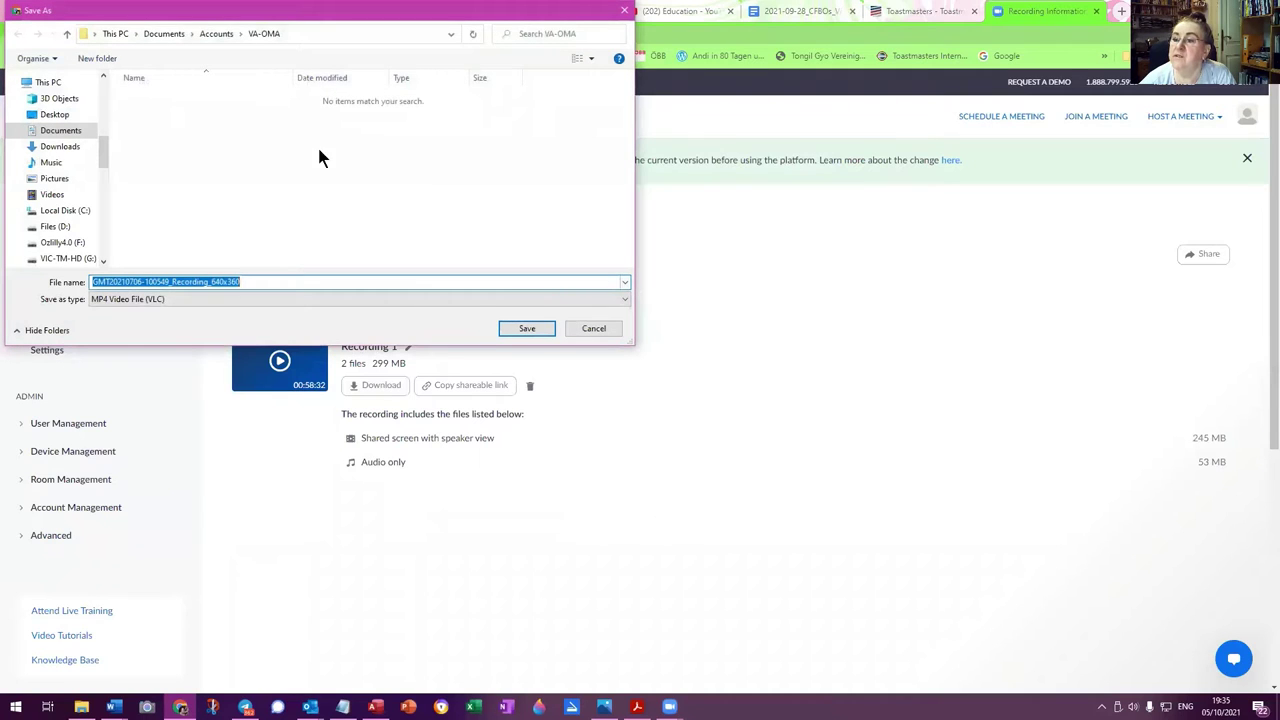
pyautogui.click(33, 196)
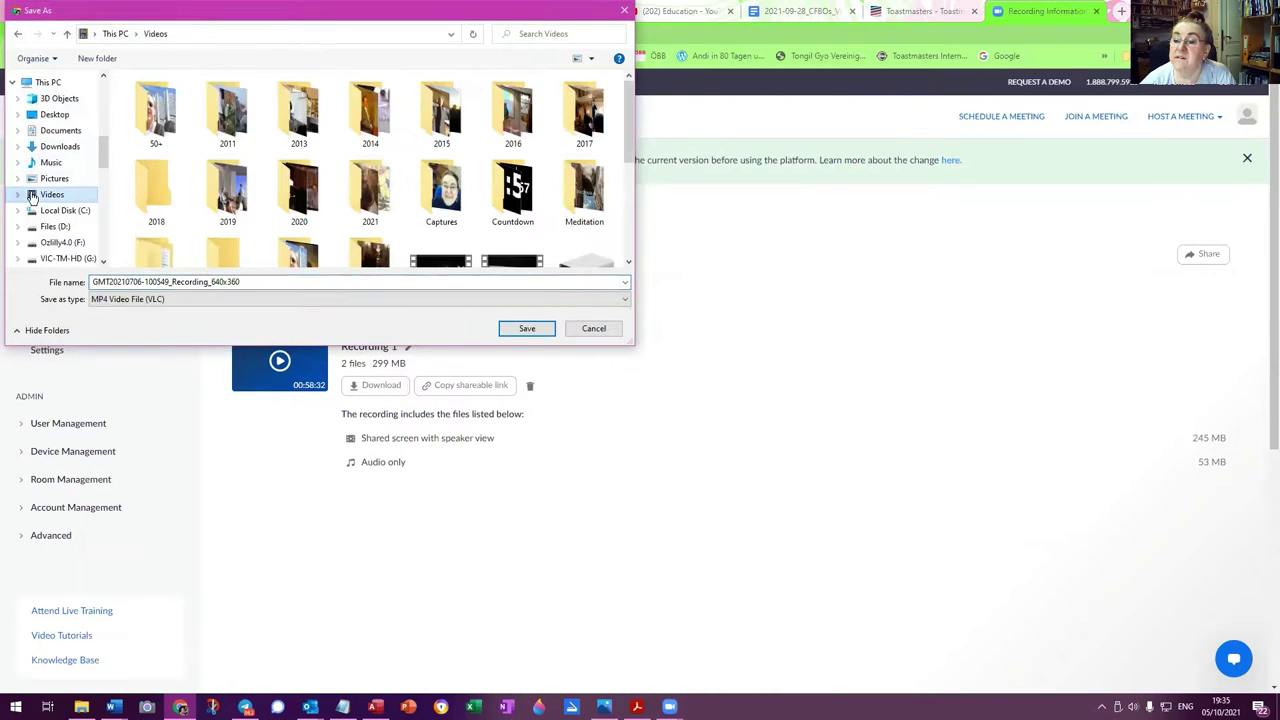
pyautogui.click(17, 194)
pyautogui.scroll(-2, 46, 206)
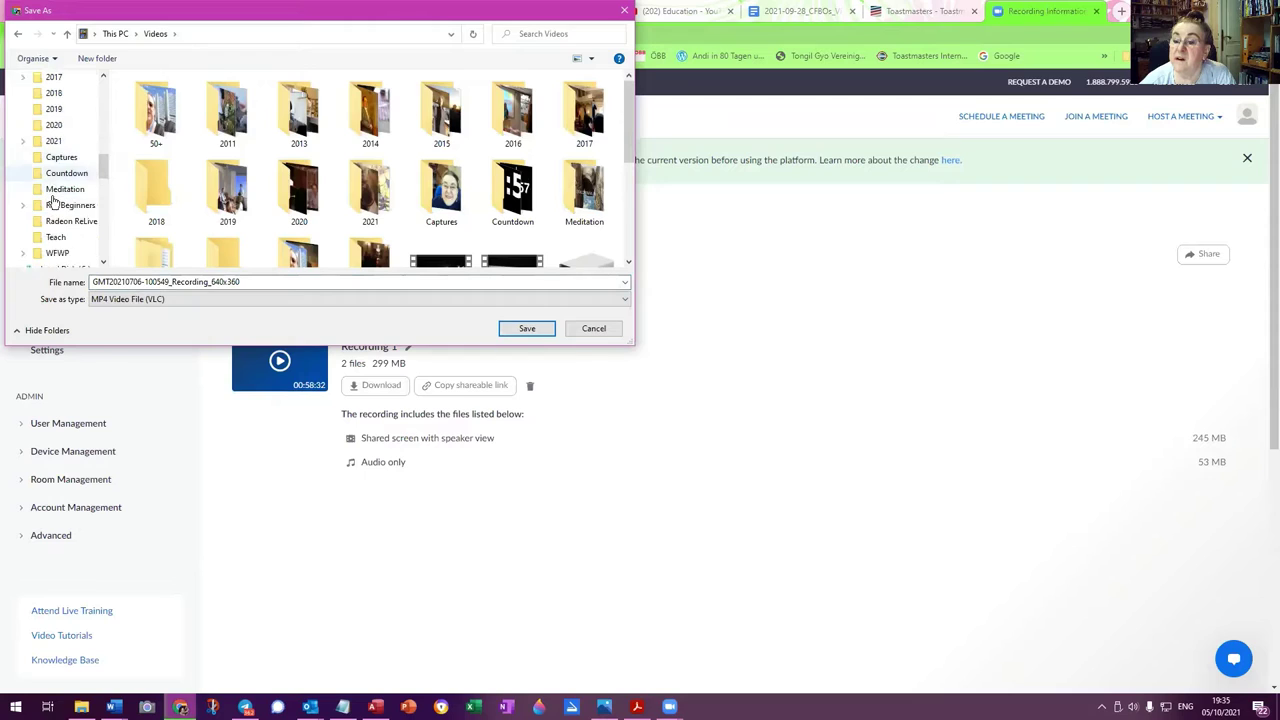
pyautogui.scroll(2, 50, 197)
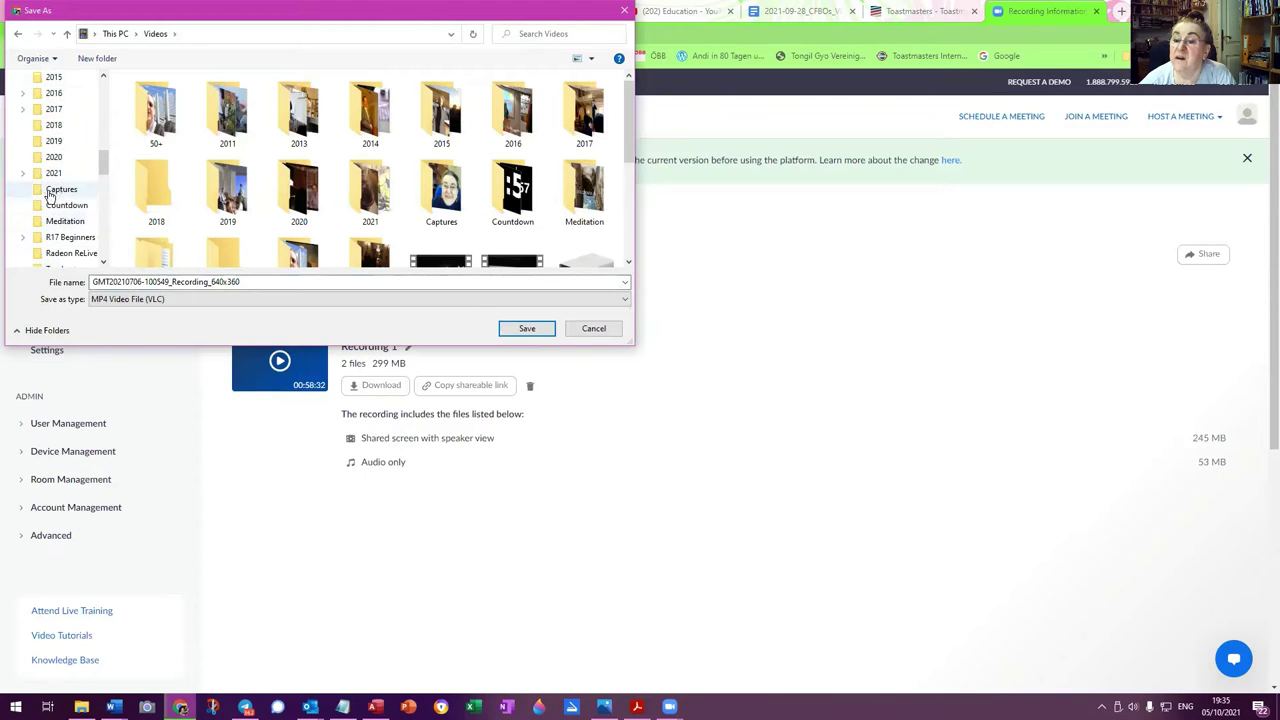
pyautogui.click(23, 173)
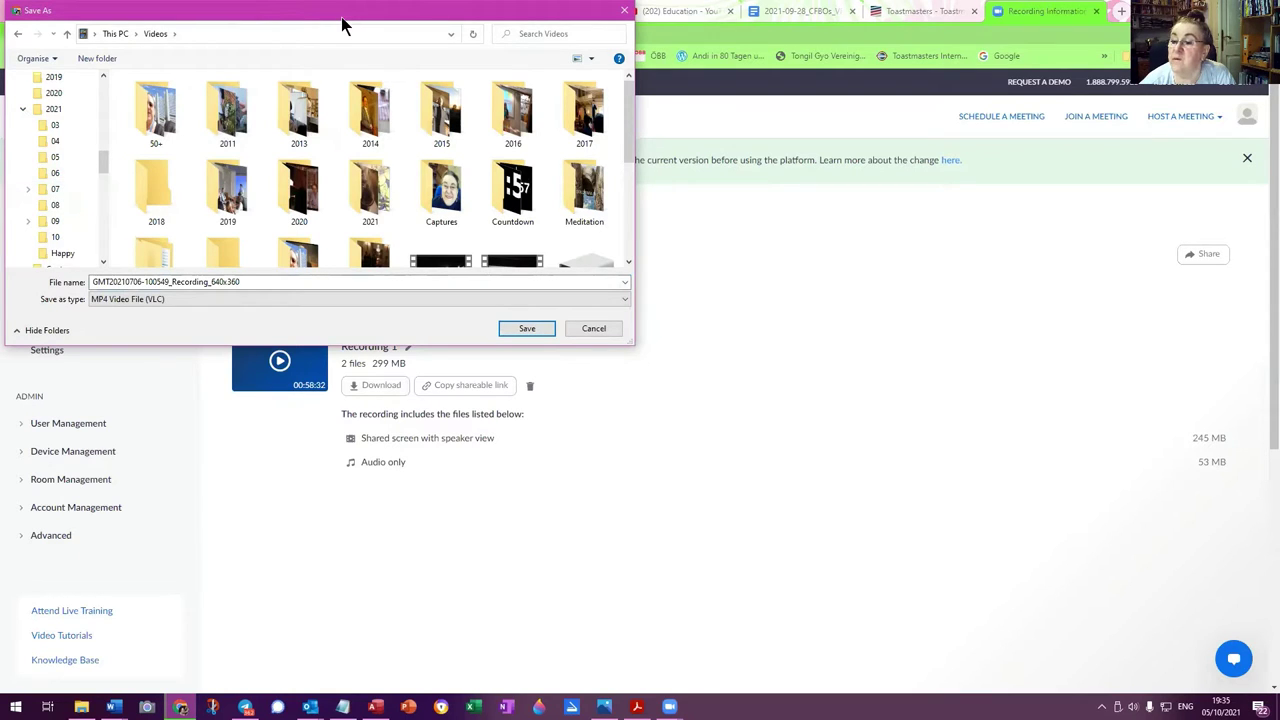
# Open Videos\2021\07 and create a new folder named 2021-07-06
pyautogui.moveTo(341, 25); pyautogui.dragTo(744, 140)
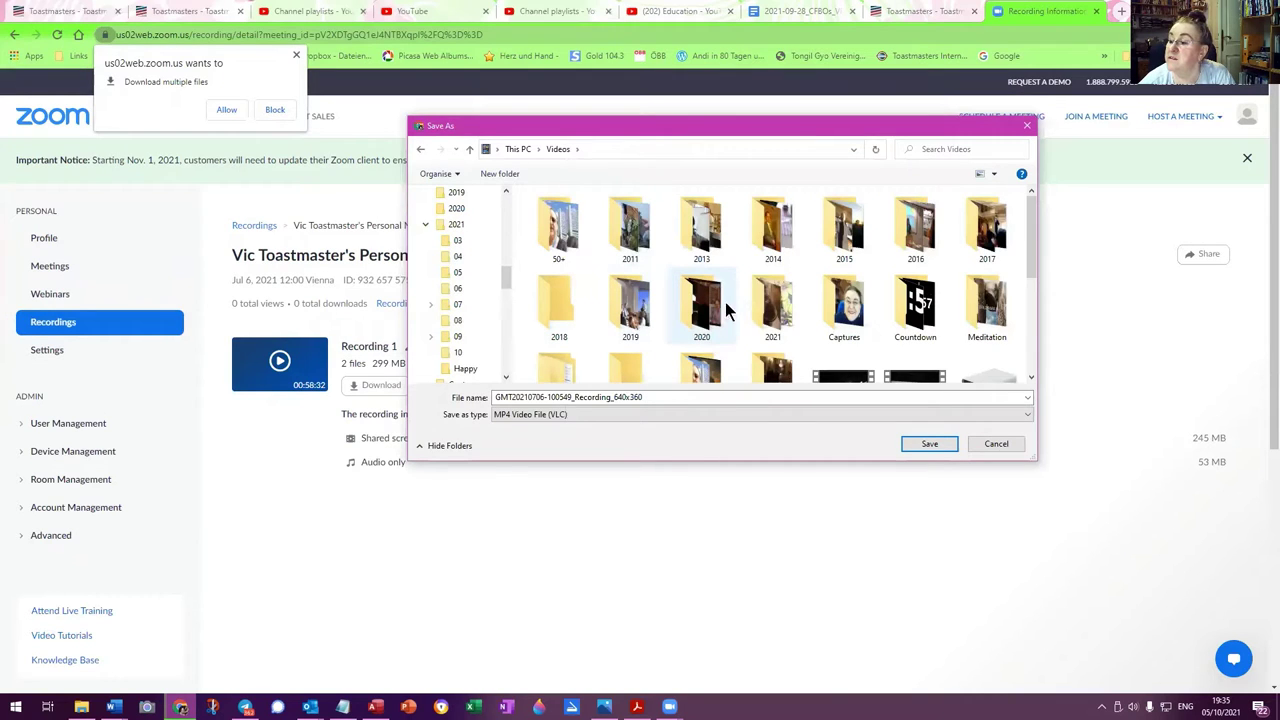
pyautogui.click(771, 300)
pyautogui.doubleClick(771, 300)
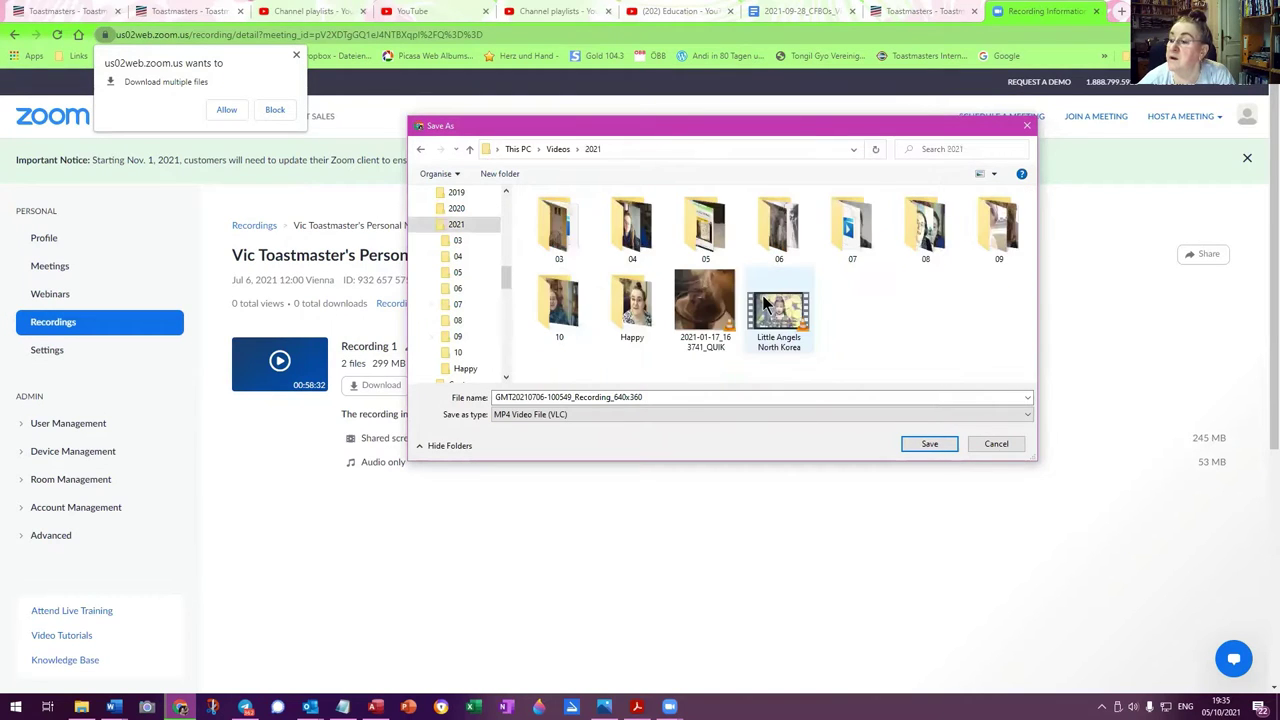
pyautogui.doubleClick(840, 228)
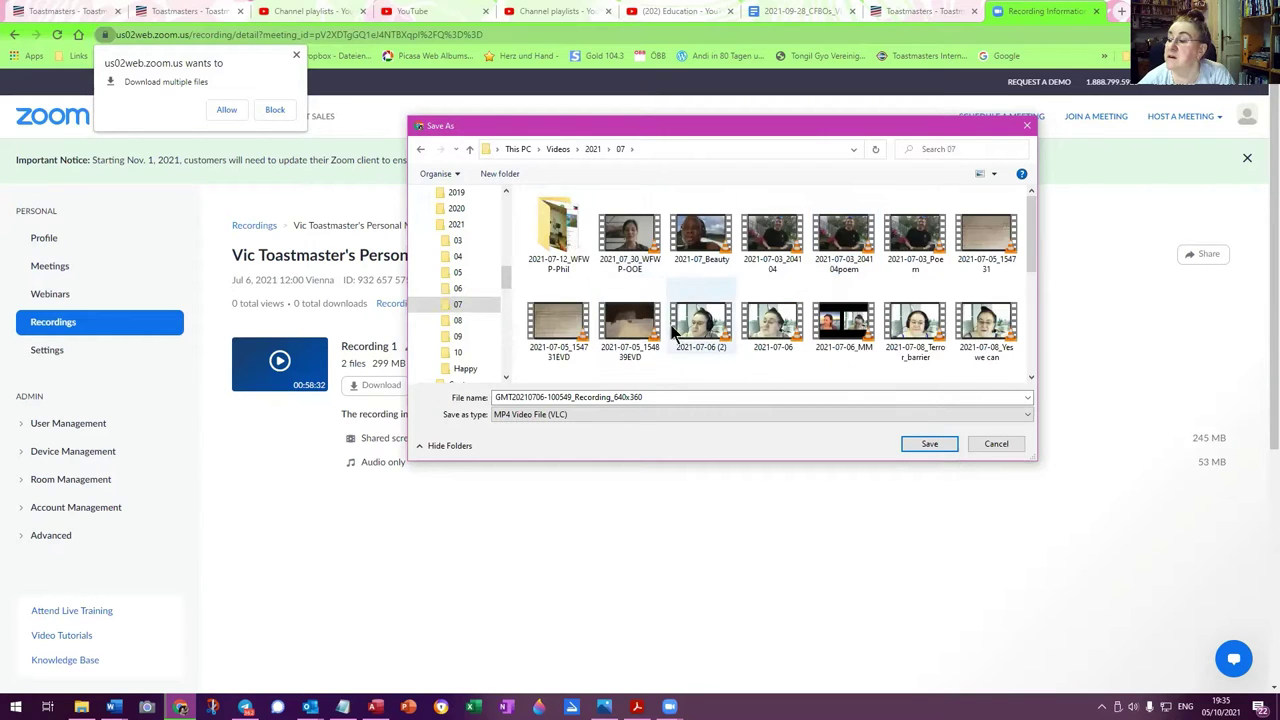
pyautogui.click(500, 174)
pyautogui.write('20')
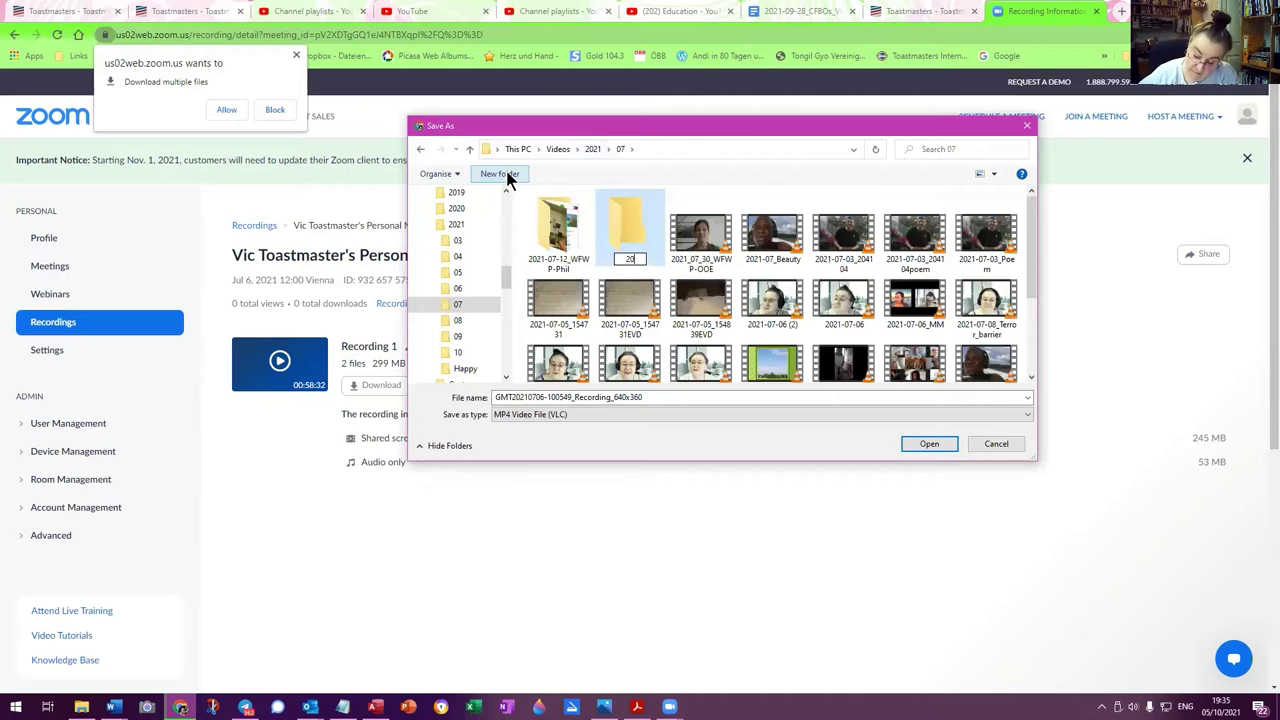
pyautogui.write('21-07-06')
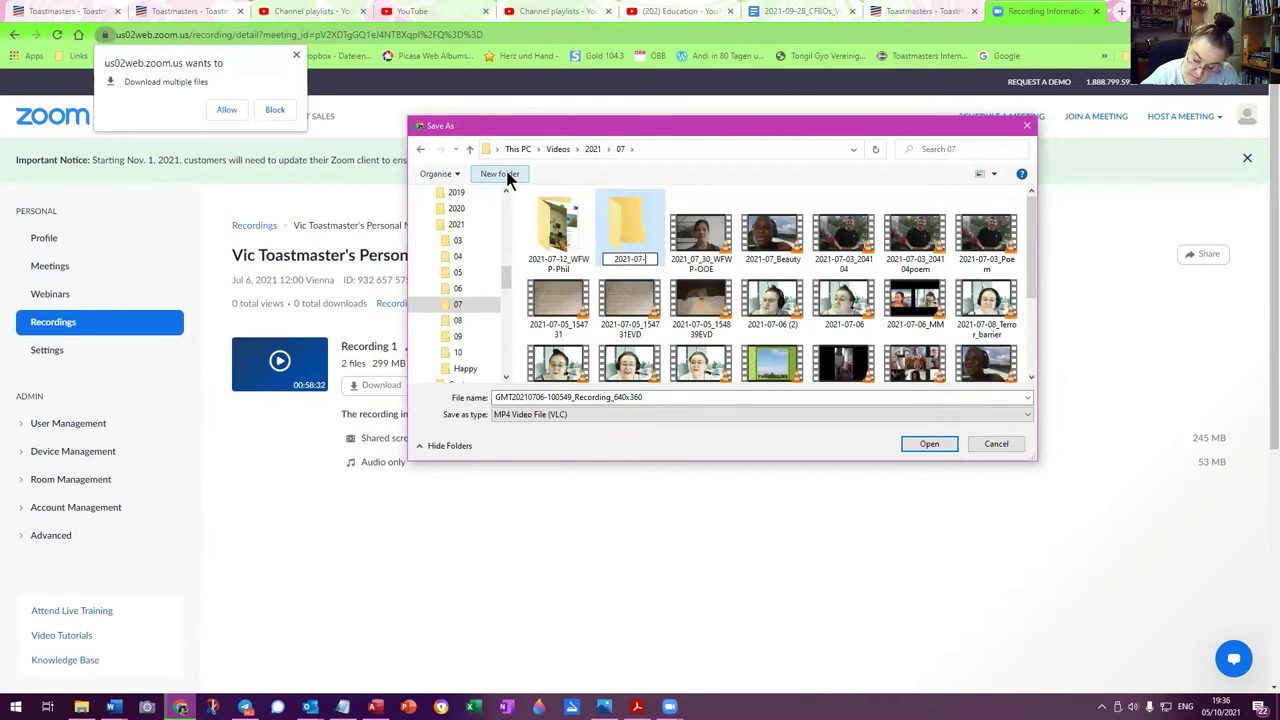
# Name the new folder 2021-07-06_TM and open it
pyautogui.press('Return')
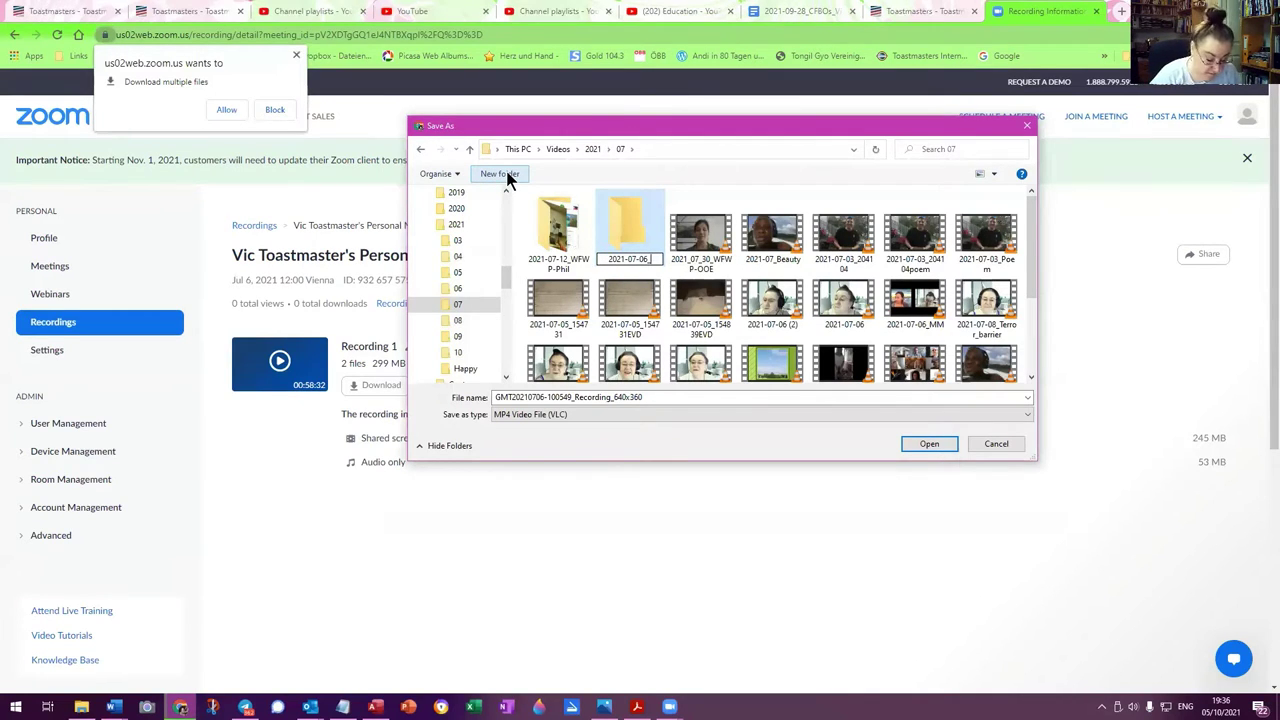
pyautogui.write('_TM')
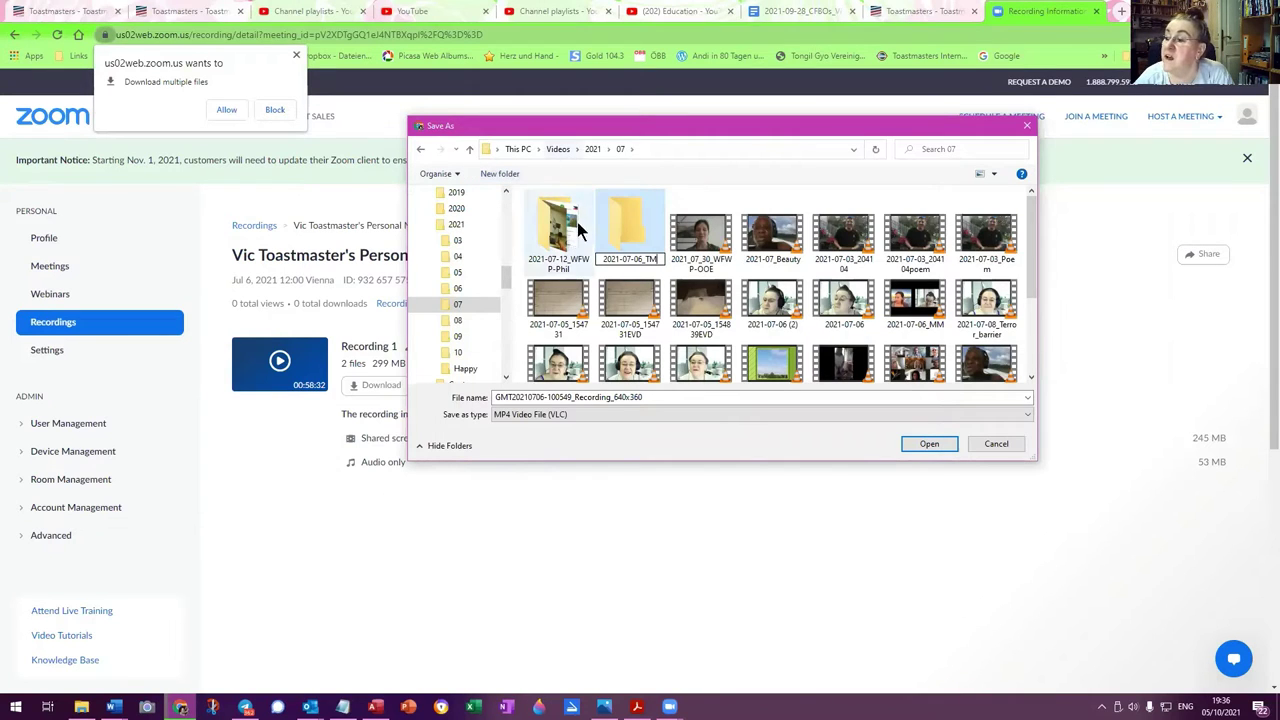
pyautogui.doubleClick(607, 215)
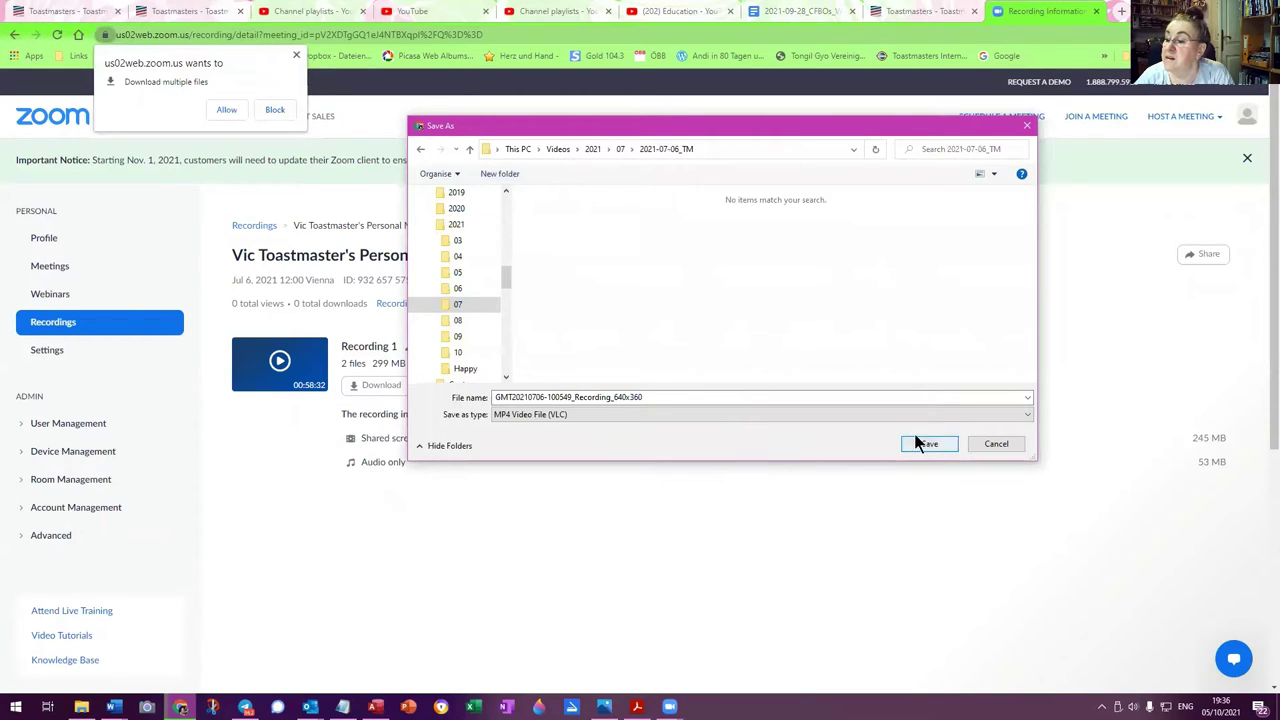
# Remove the GMT prefix from the suggested file name and start inserting hyphens into the date
pyautogui.doubleClick(512, 397)
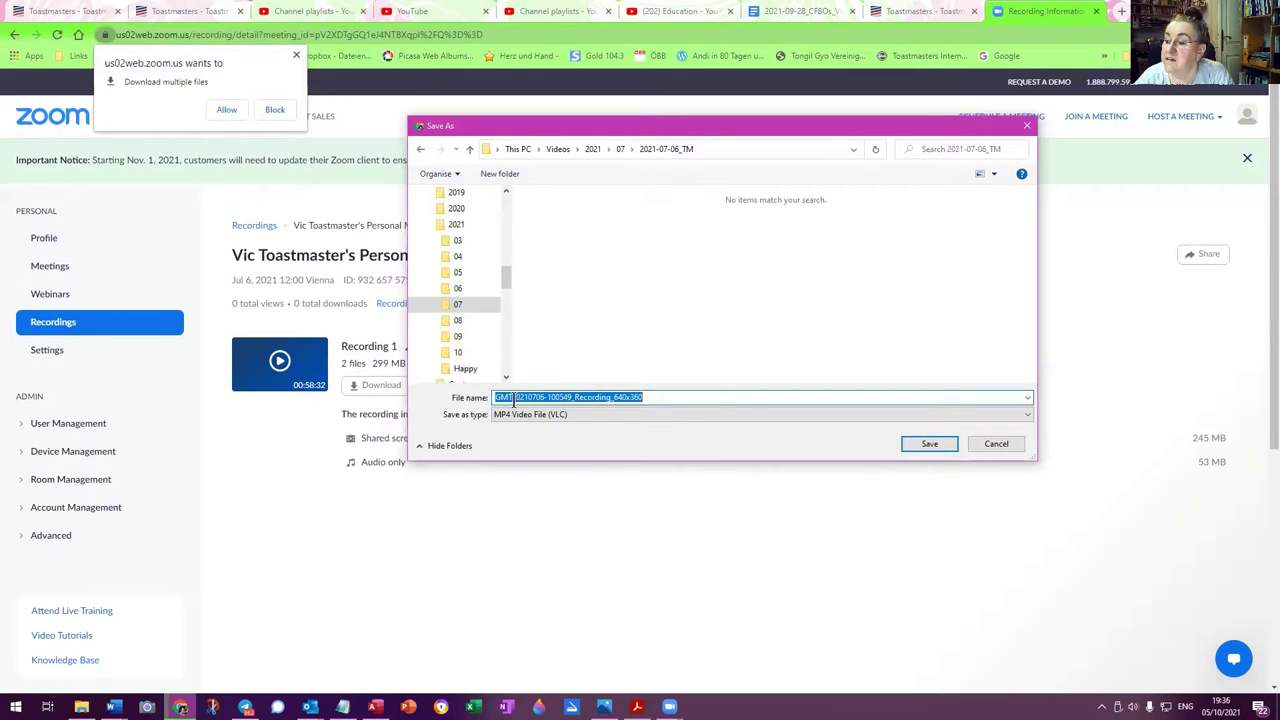
pyautogui.moveTo(512, 397); pyautogui.dragTo(460, 397)
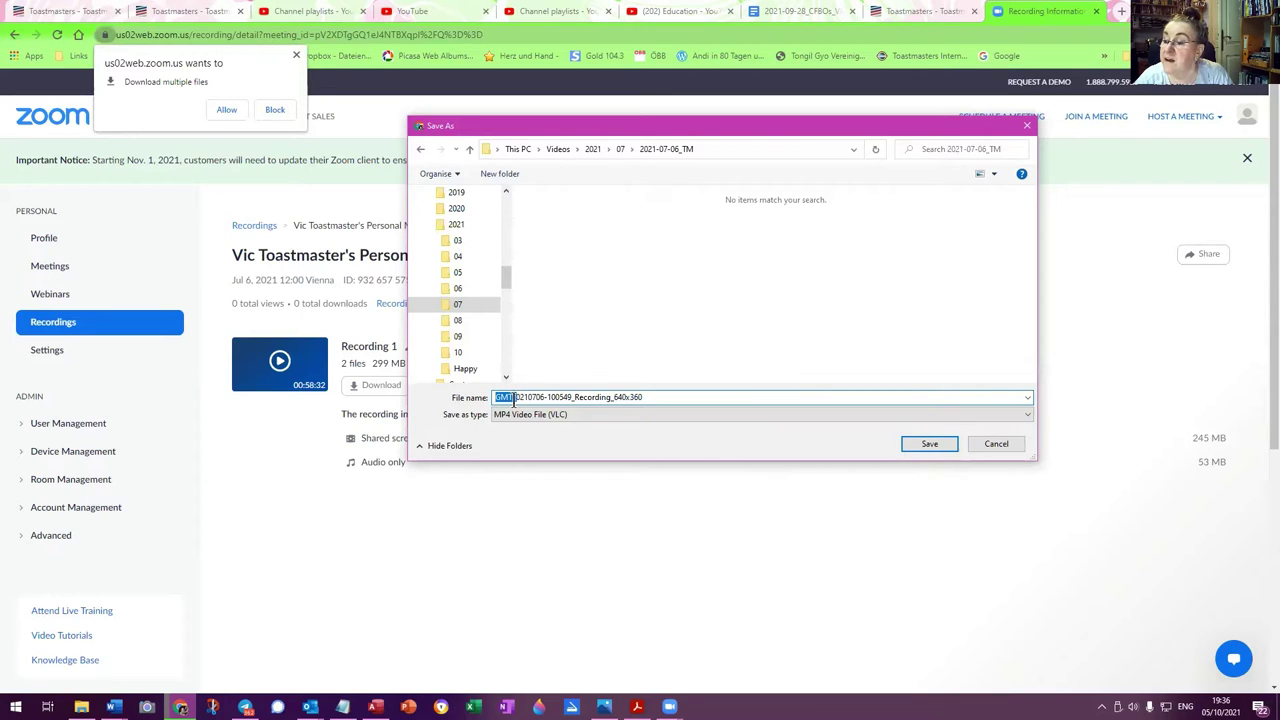
pyautogui.press('BackSpace')
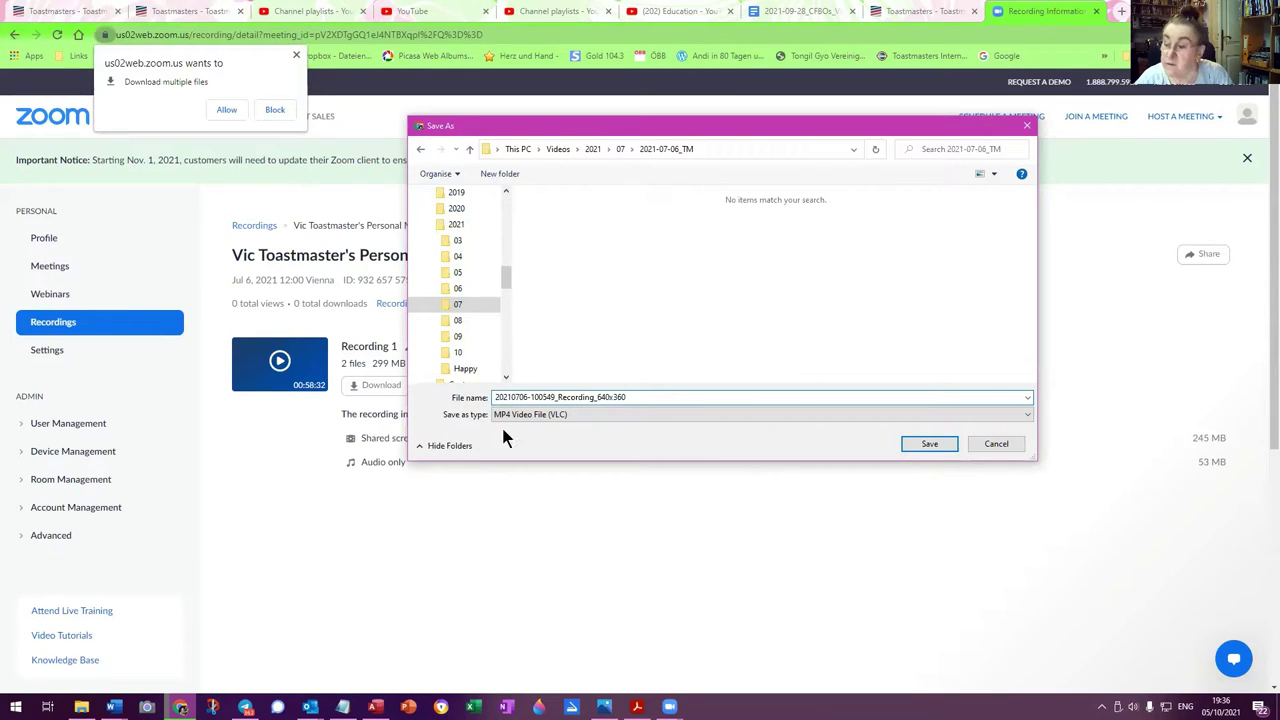
pyautogui.moveTo(495, 397); pyautogui.dragTo(510, 397)
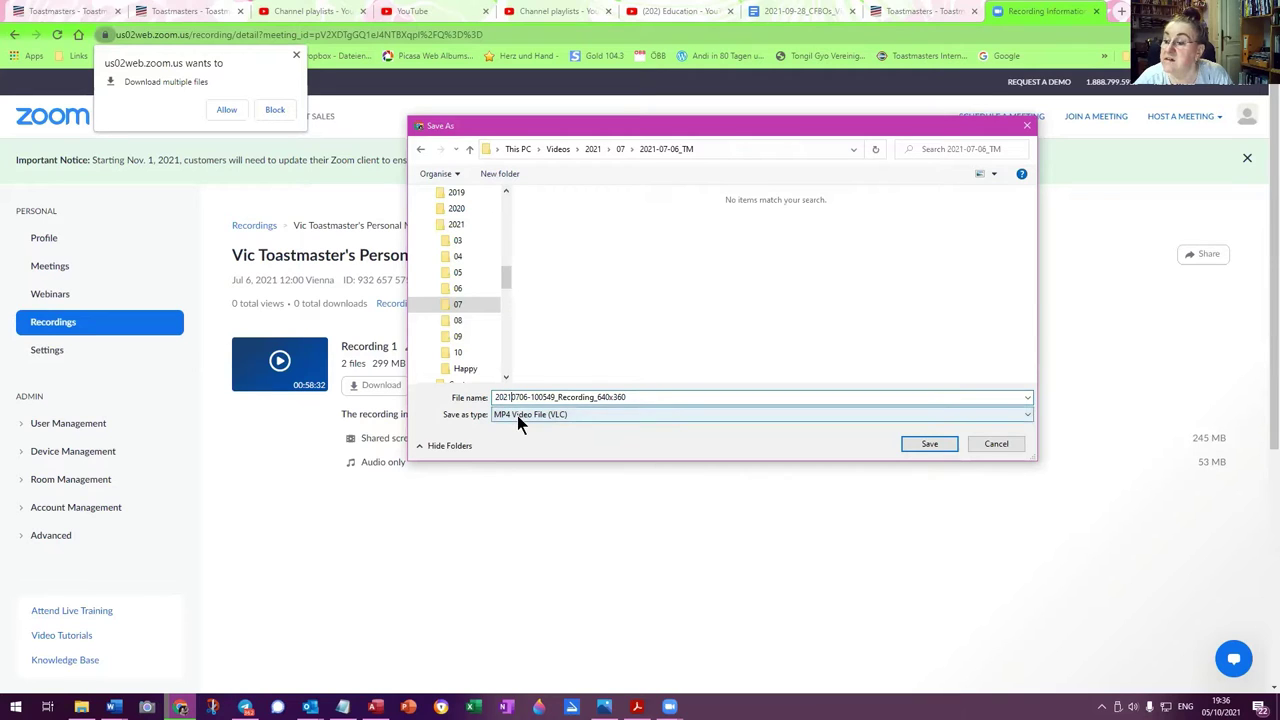
pyautogui.write('-')
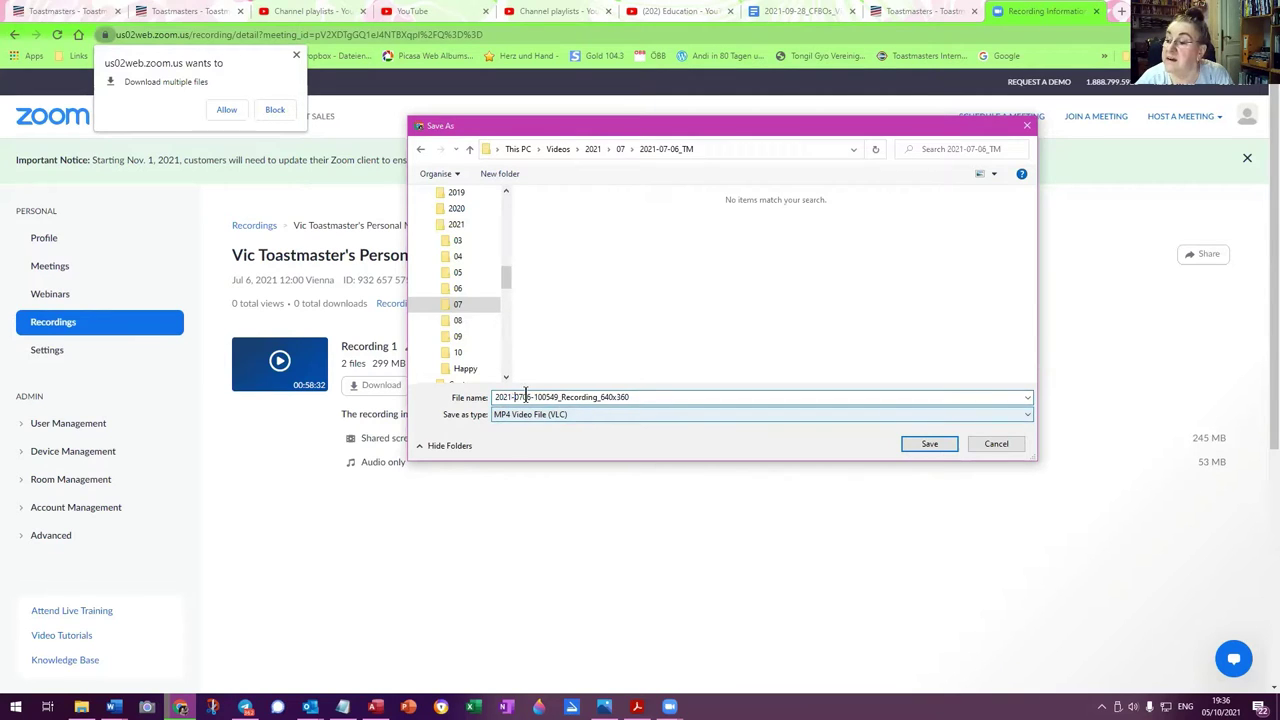
pyautogui.click(521, 397)
# Save the renamed video mp4, allow multiple downloads, and save the audio m4a to 2021-07-06_TM
pyautogui.write('-')
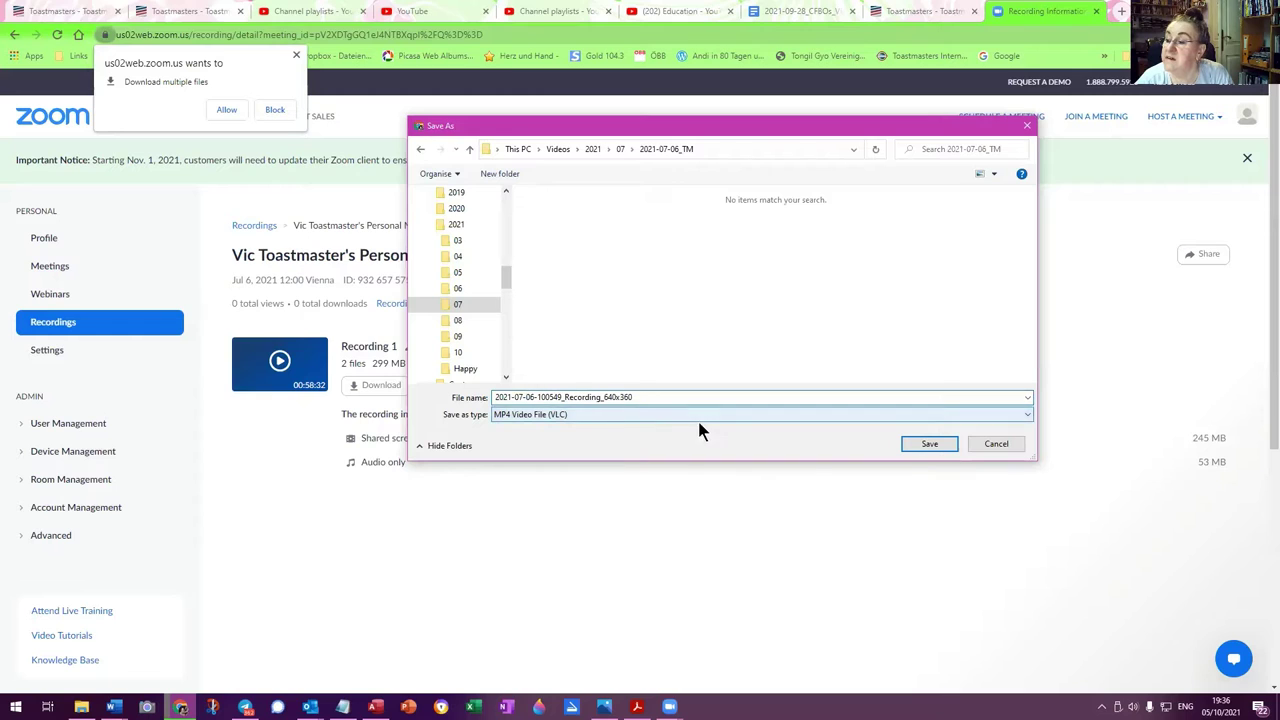
pyautogui.click(914, 443)
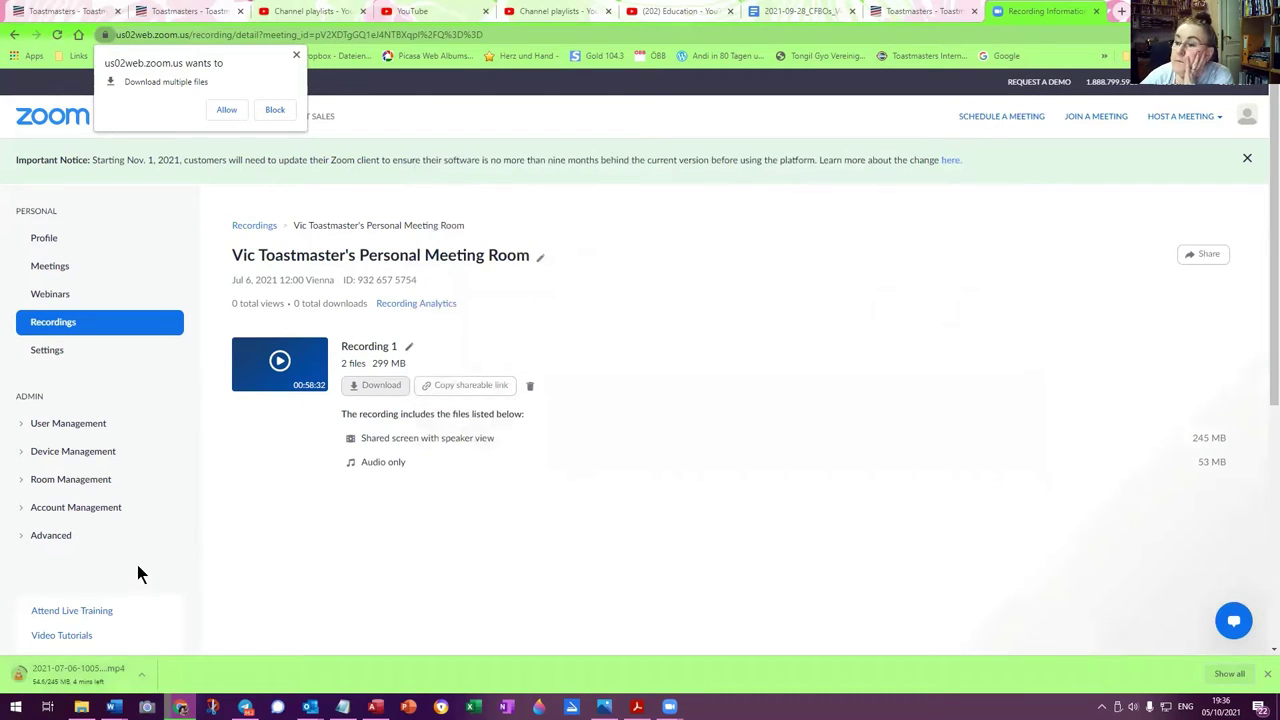
pyautogui.click(222, 110)
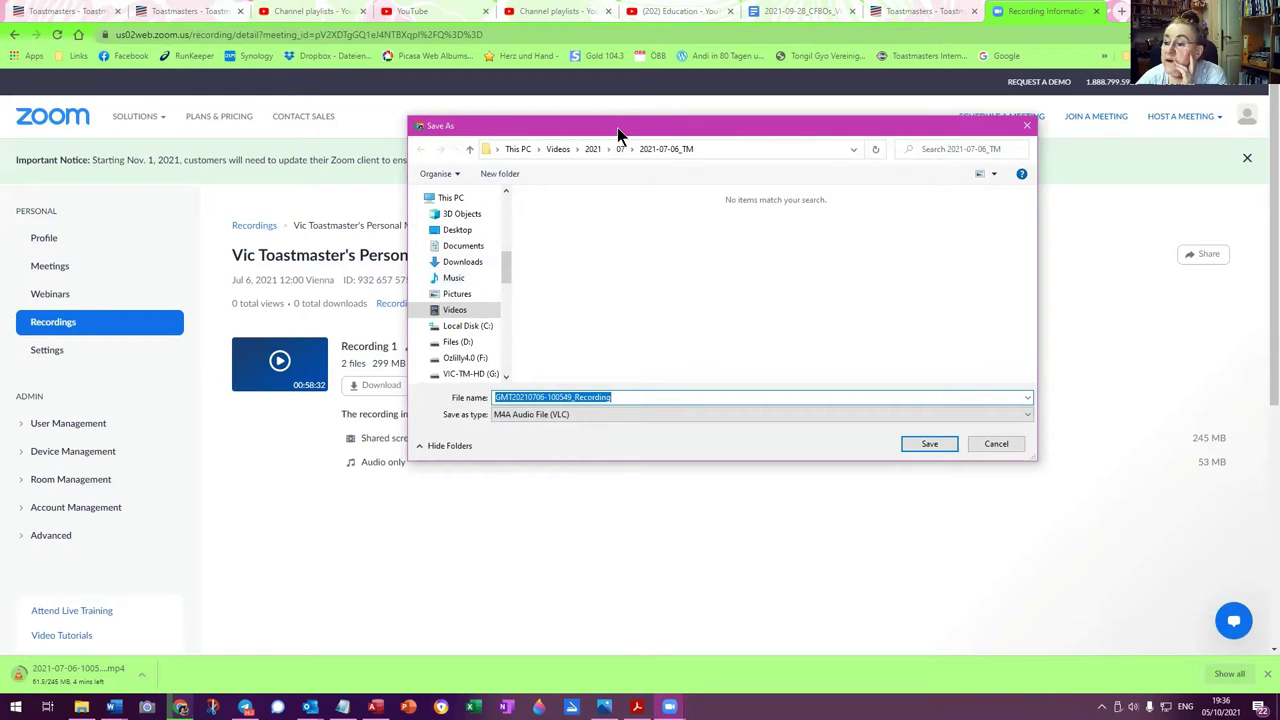
pyautogui.moveTo(617, 127); pyautogui.dragTo(809, 141)
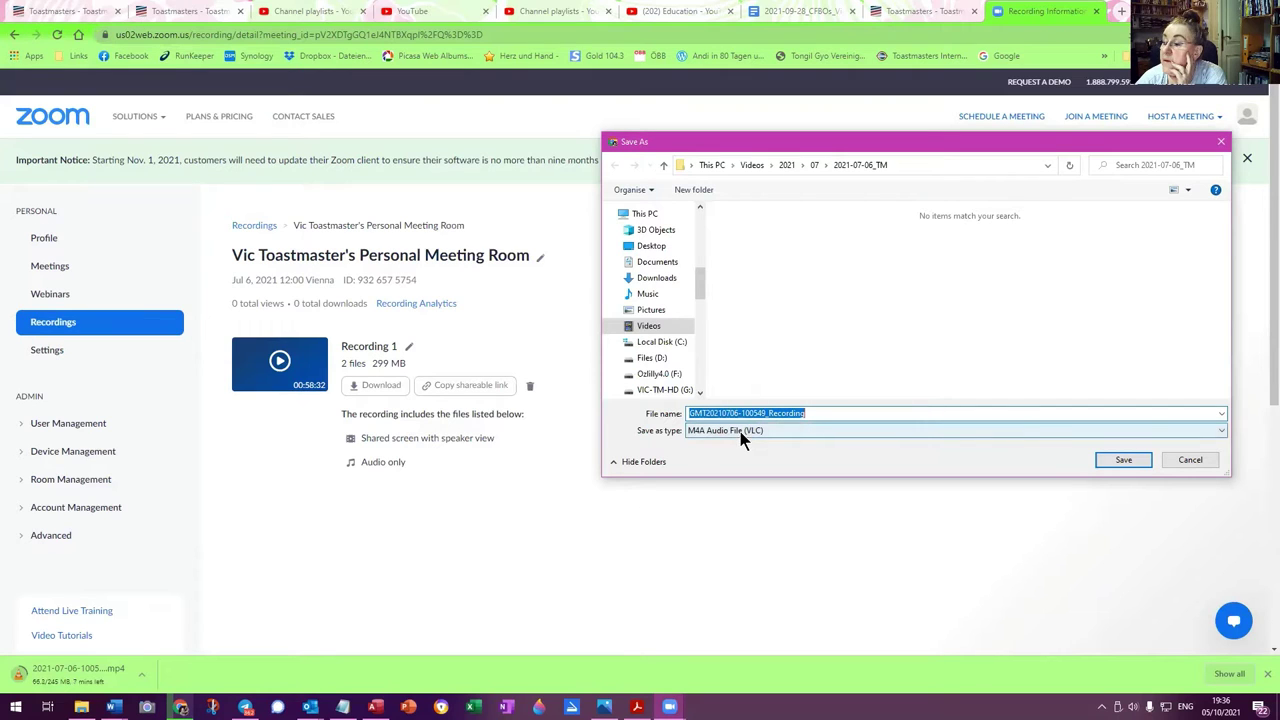
pyautogui.click(1124, 459)
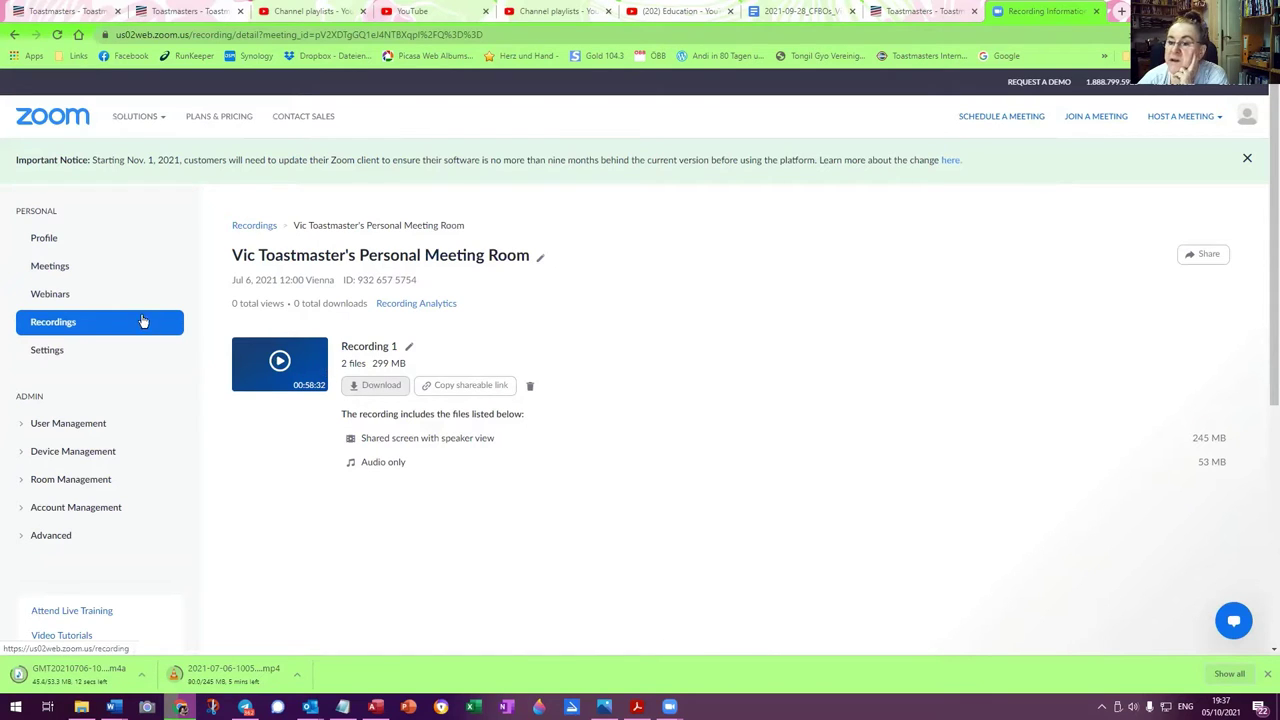
# Return to the Cloud Recordings list and open the More menu on the Jul 6 recording row
pyautogui.click(52, 325)
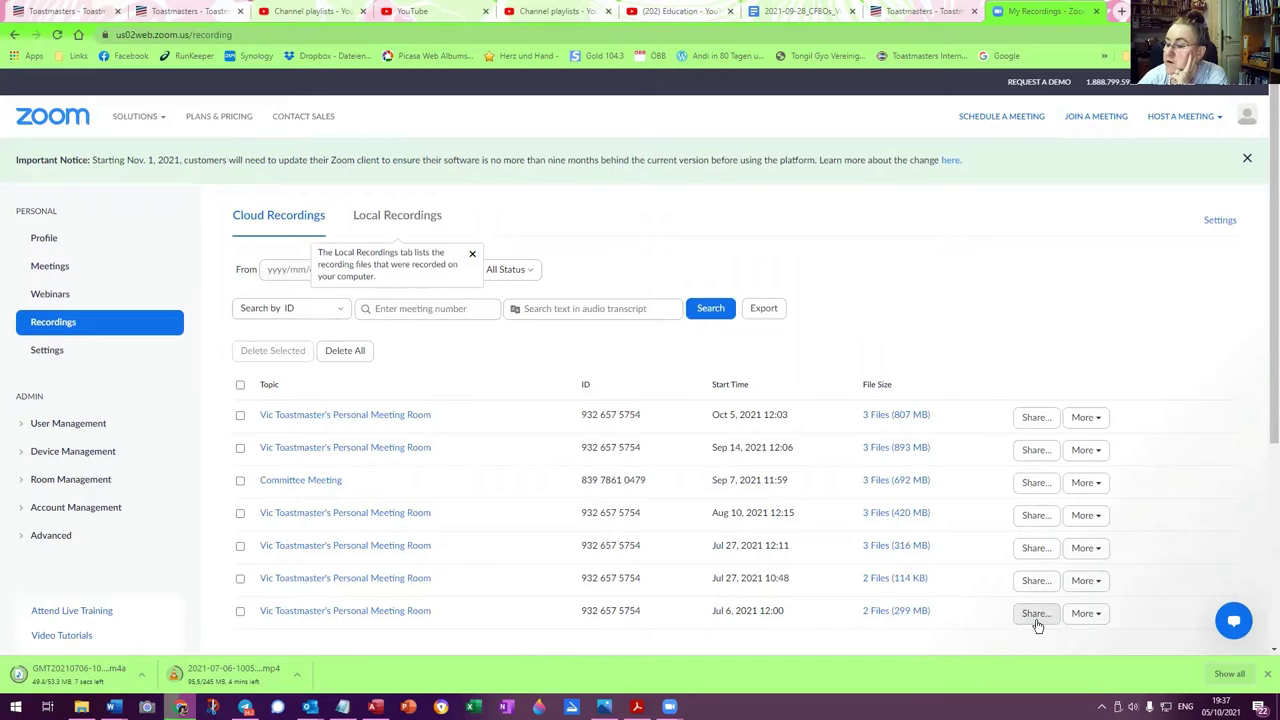
pyautogui.click(1100, 614)
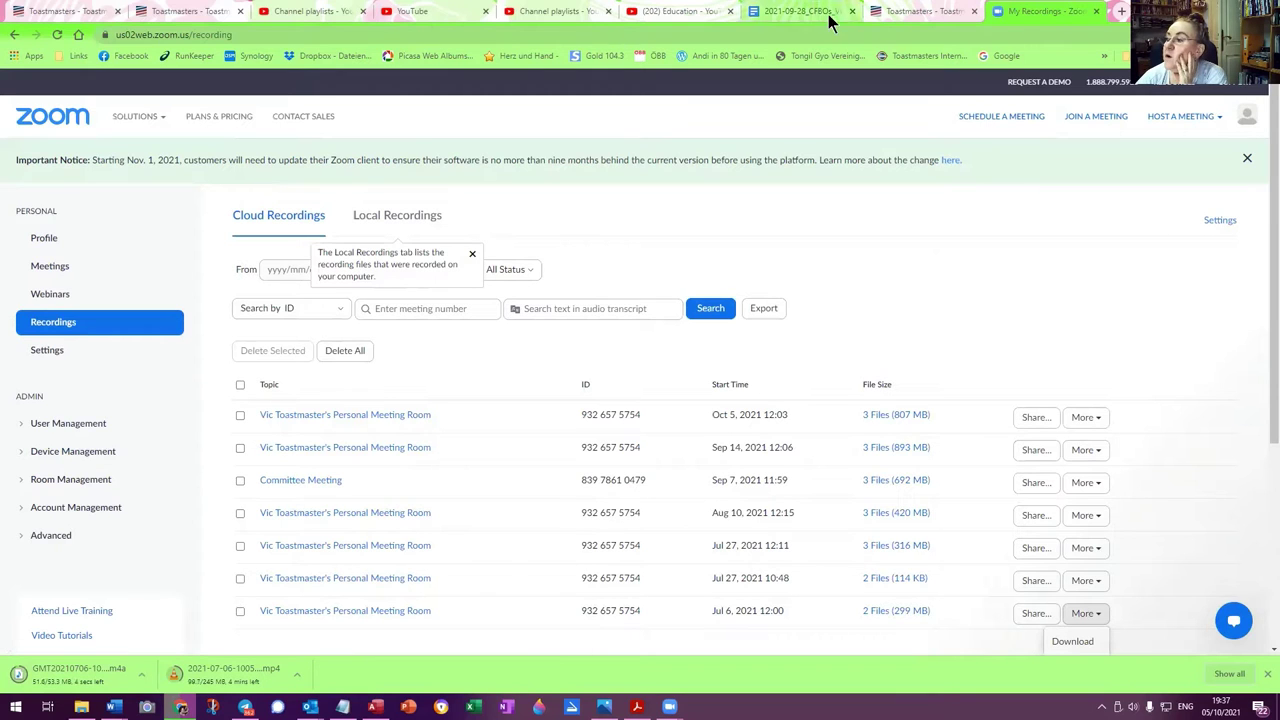
# In the easySpeak Toastmasters tab, go to the next meeting and open Meetings > Calendar for October 2021
pyautogui.click(917, 12)
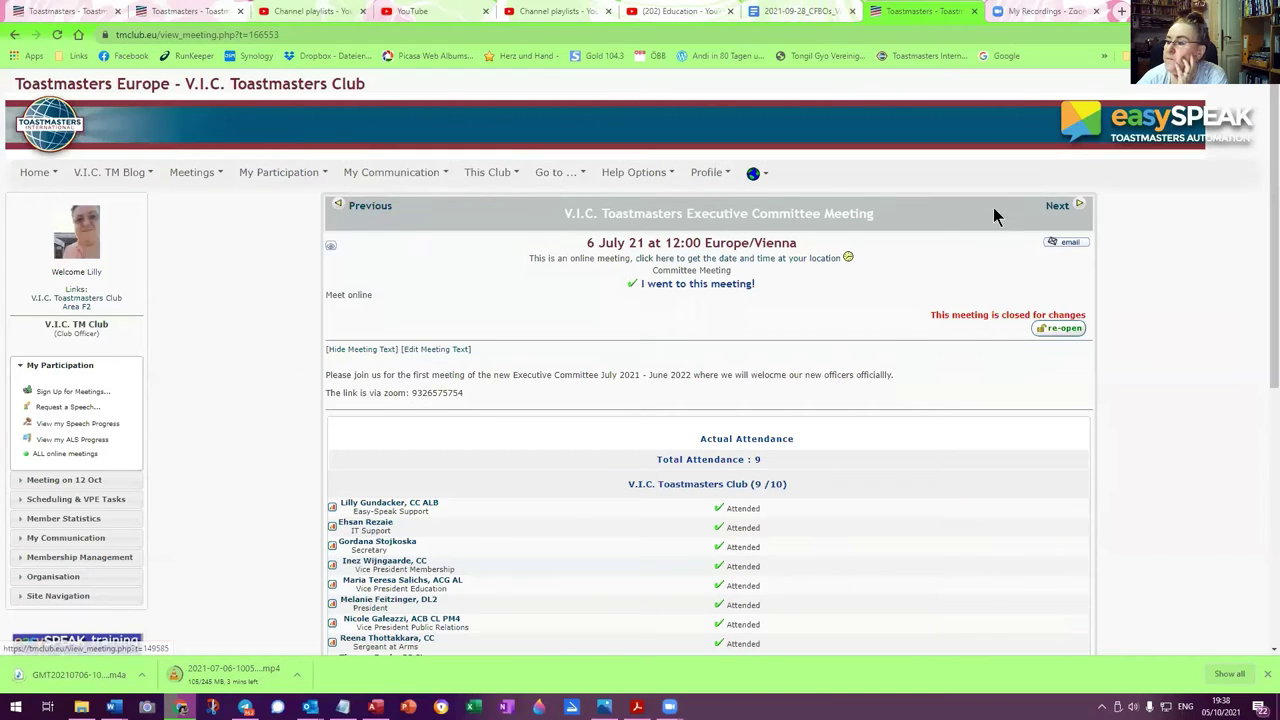
pyautogui.click(1058, 206)
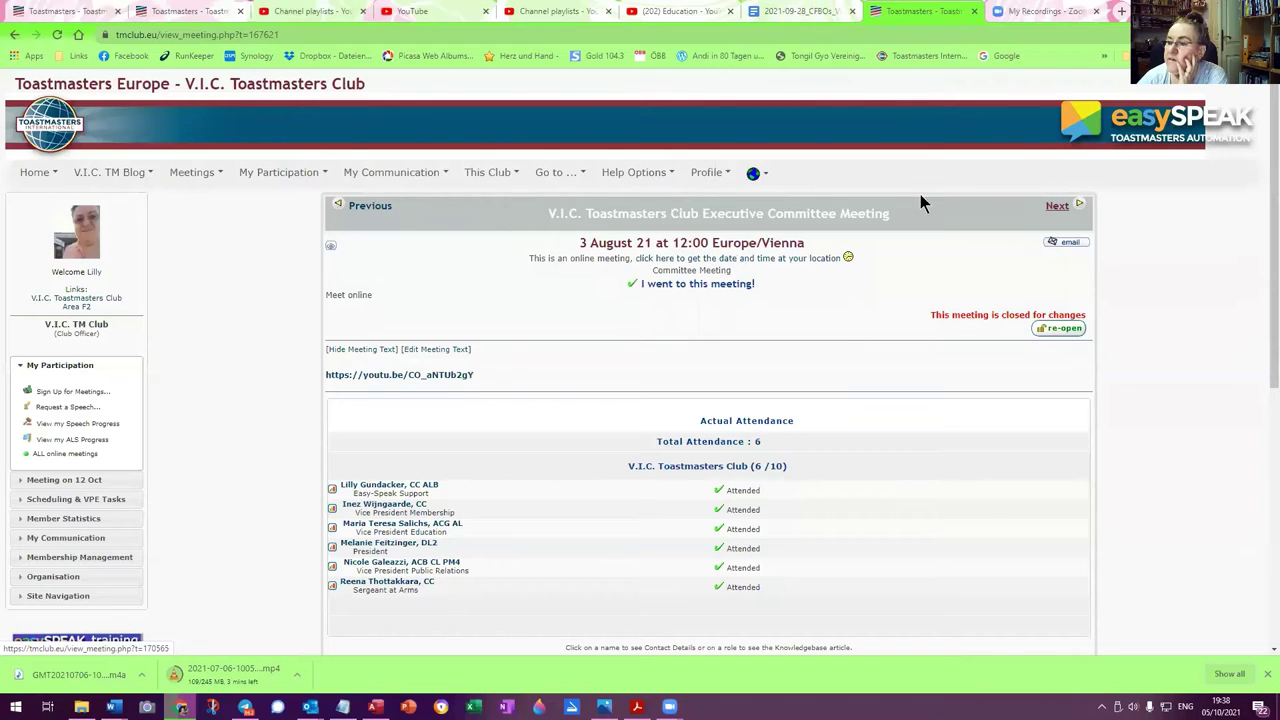
pyautogui.click(190, 174)
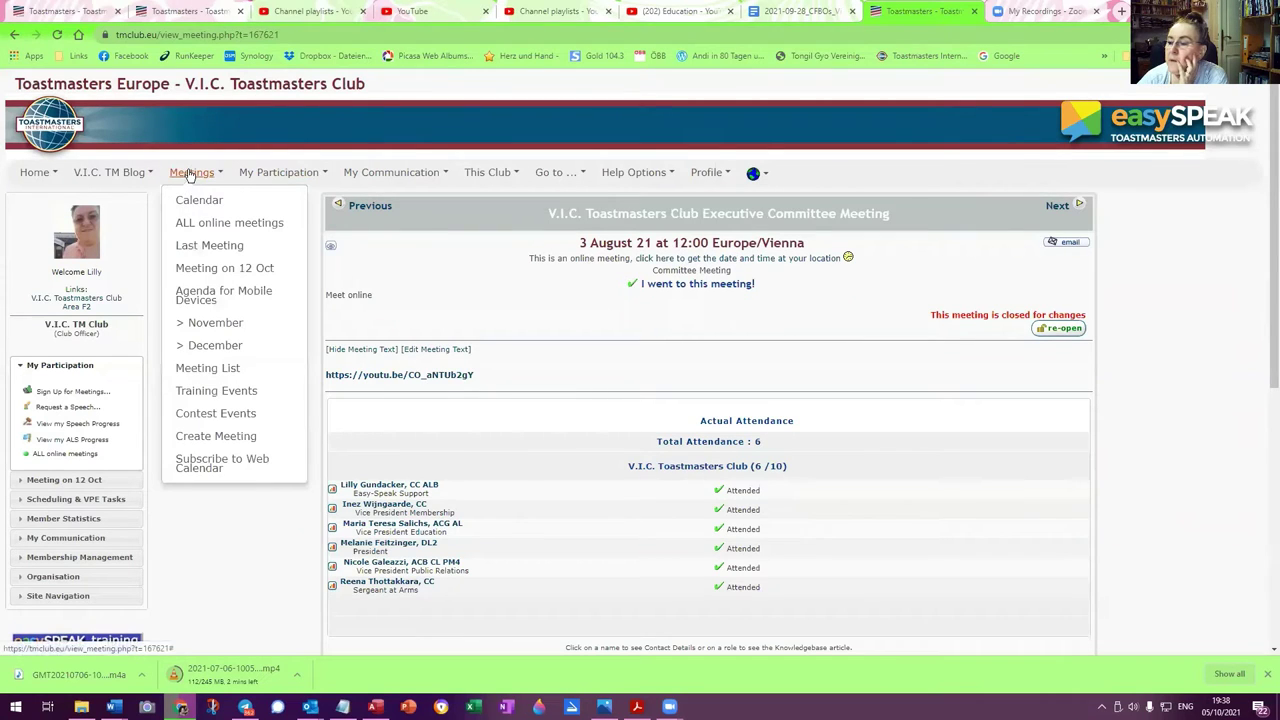
pyautogui.click(190, 174)
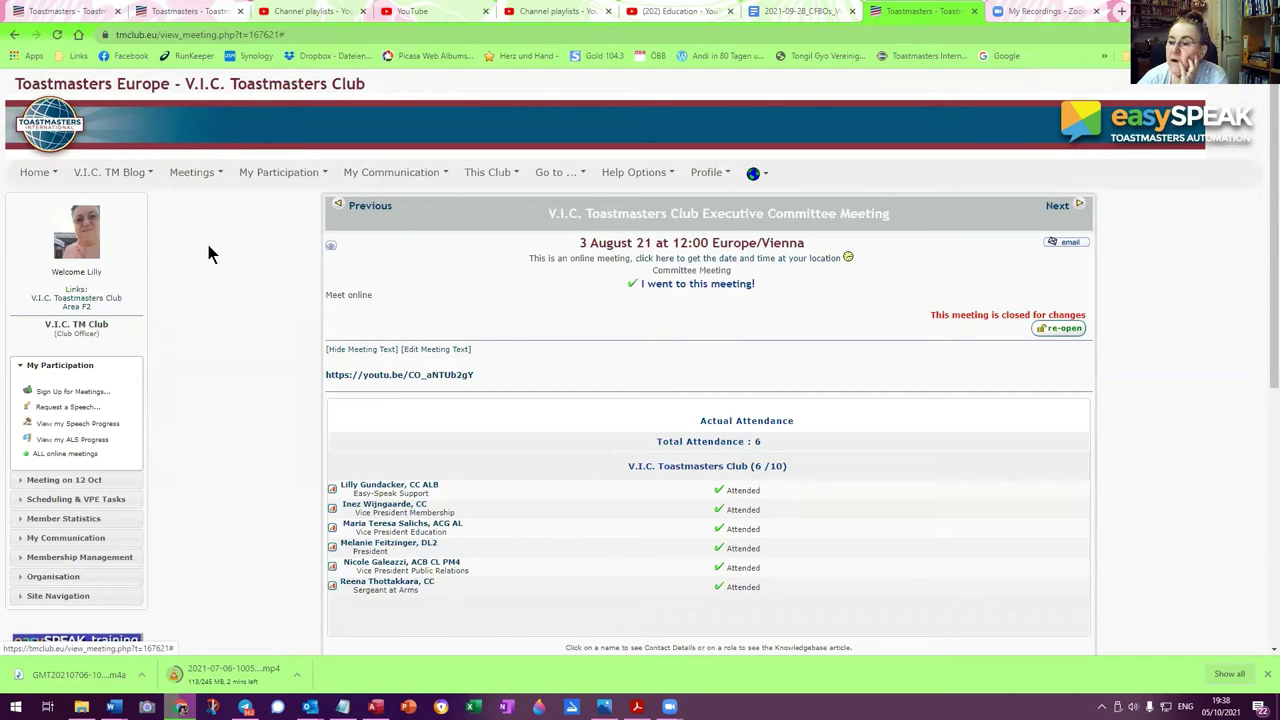
pyautogui.click(191, 174)
pyautogui.click(196, 204)
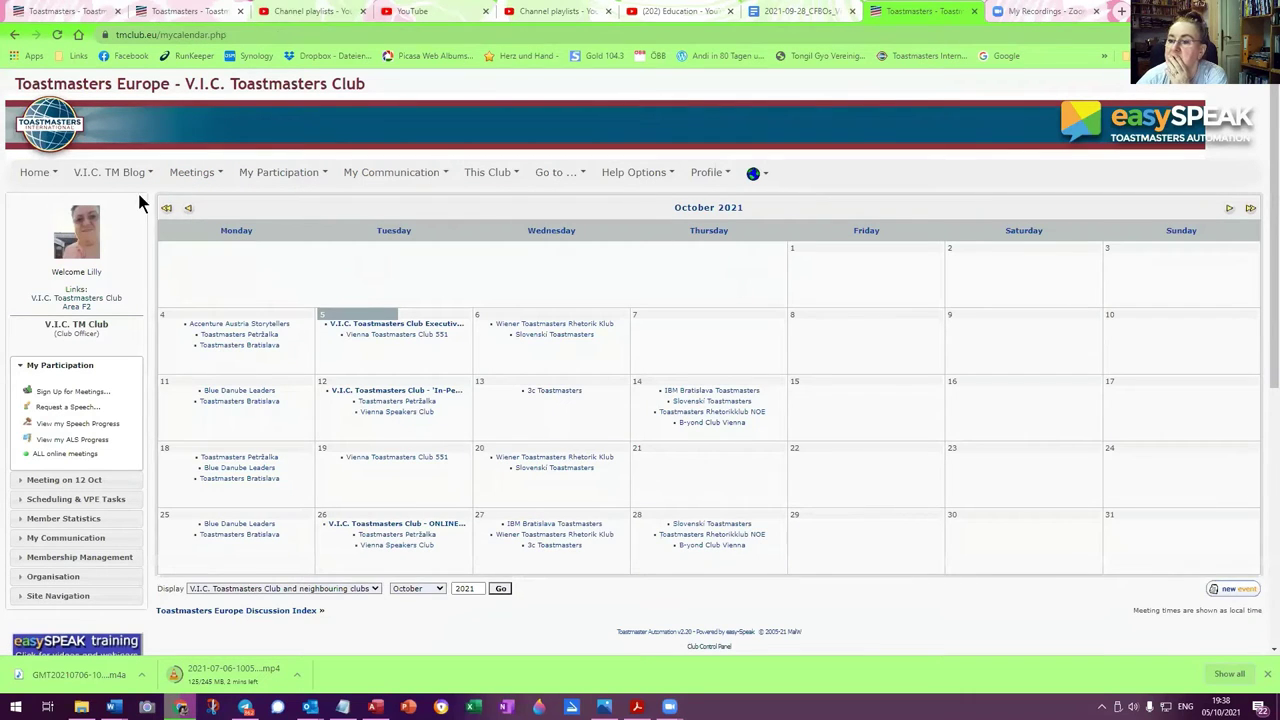
# Go back to the July 2021 calendar, open the 27 July Hybrid Meeting and check its YouTube video
pyautogui.click(190, 210)
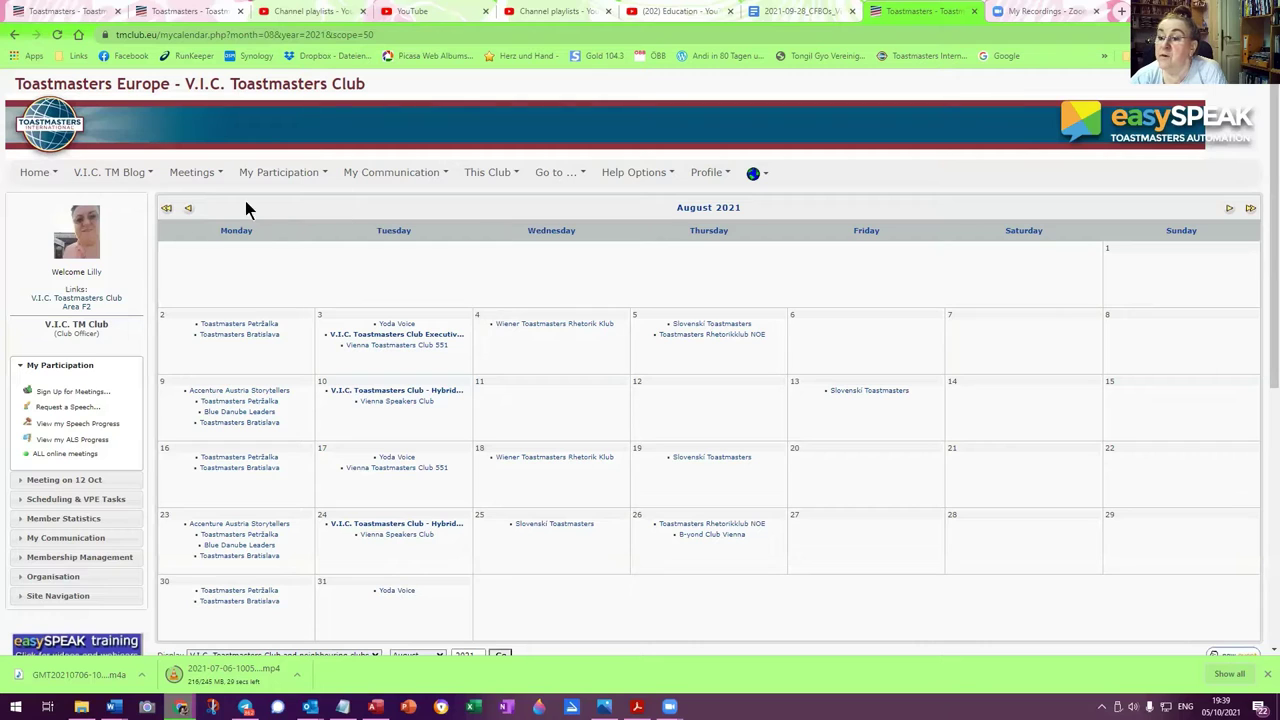
pyautogui.click(189, 211)
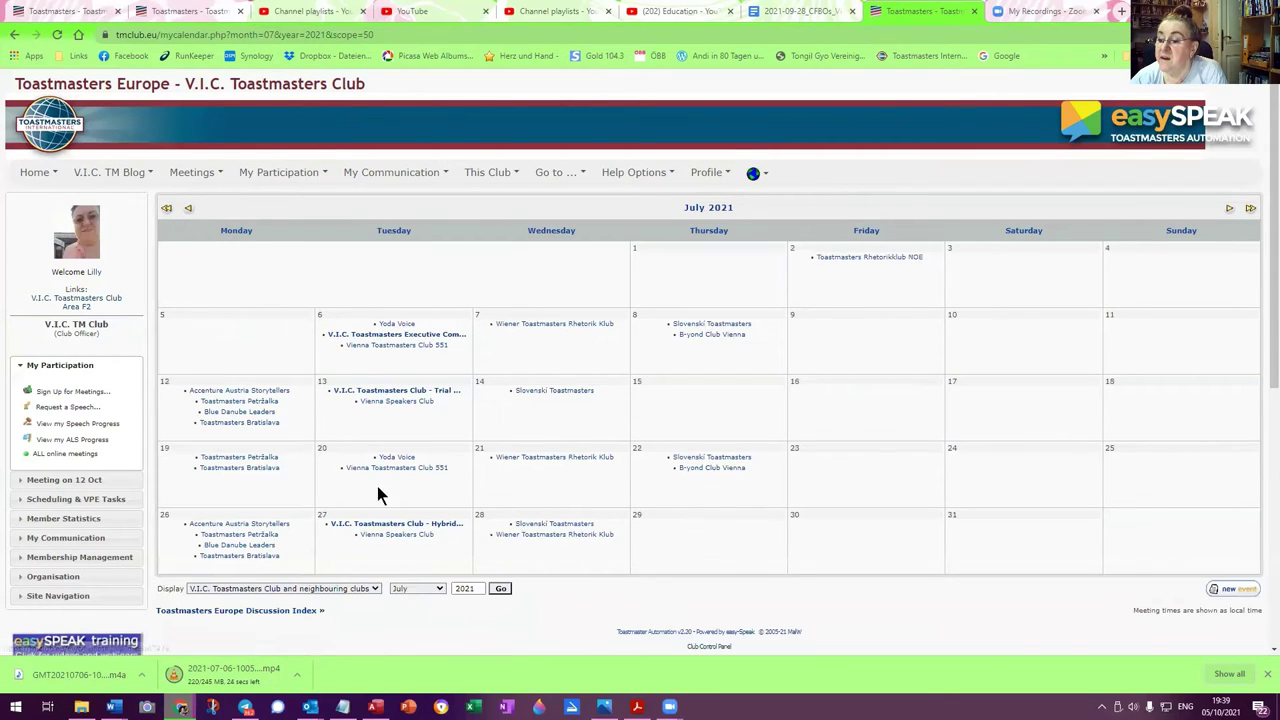
pyautogui.click(388, 524)
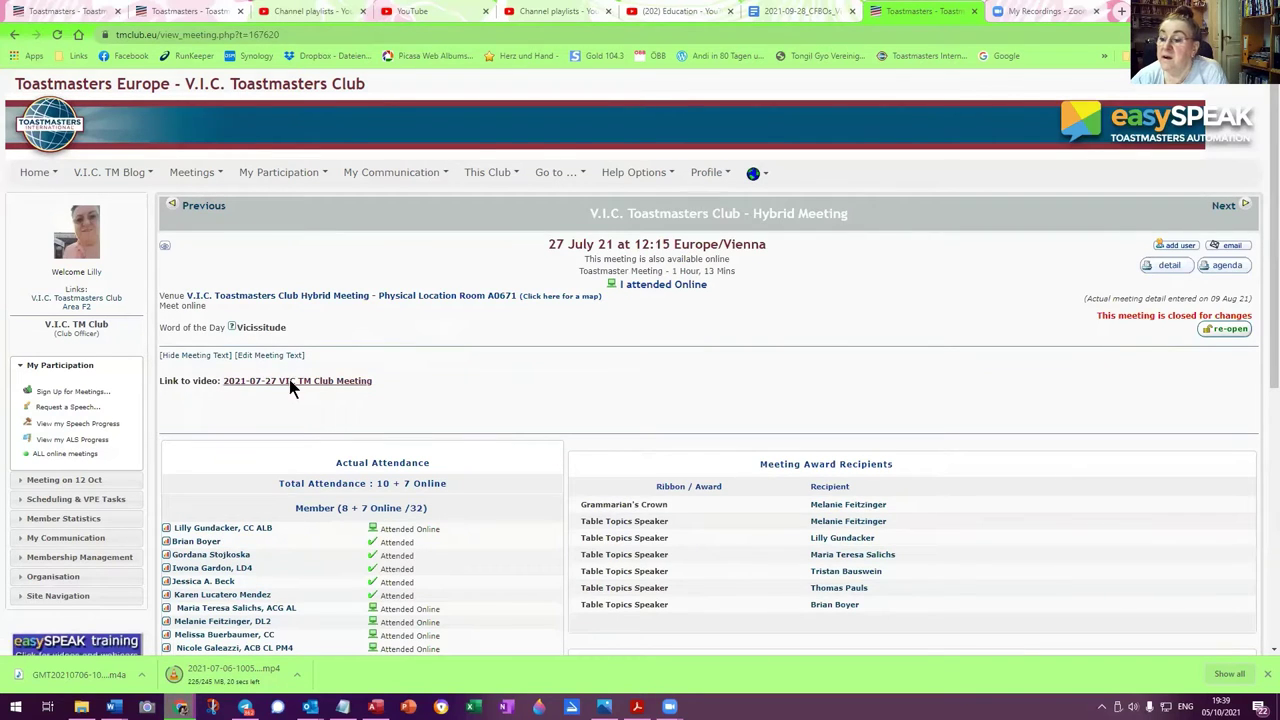
pyautogui.click(289, 381)
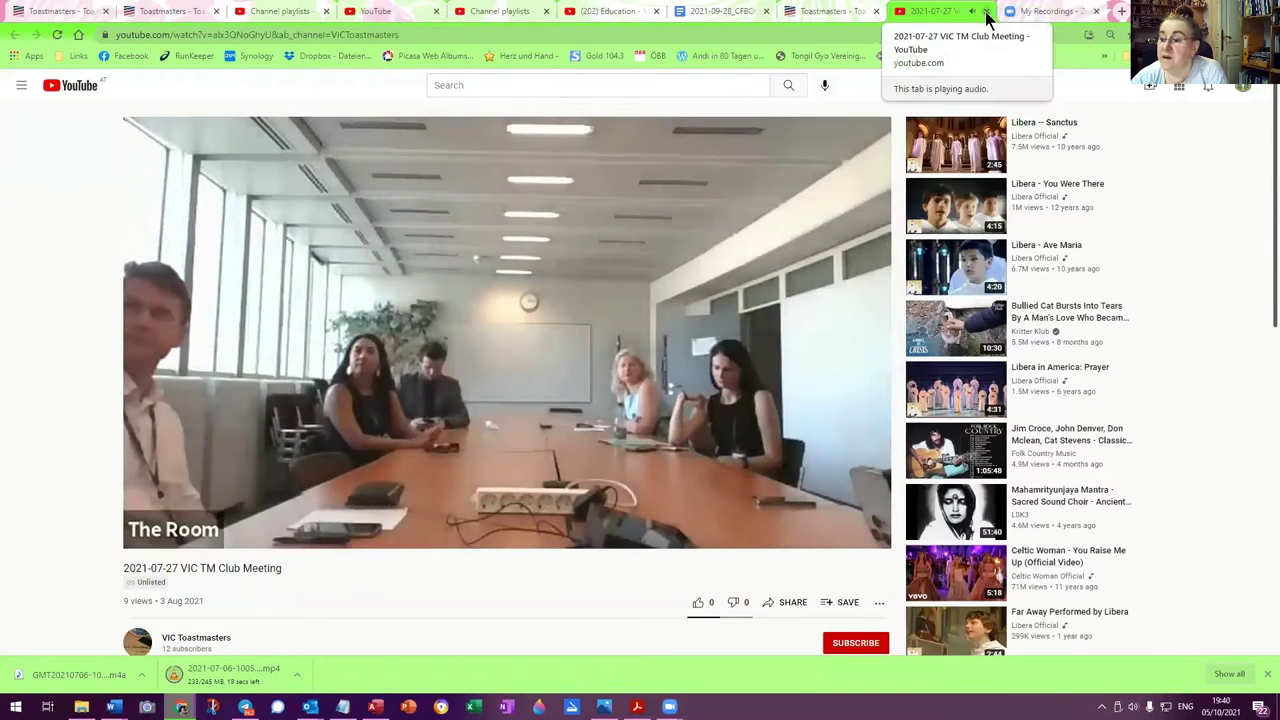
pyautogui.click(986, 12)
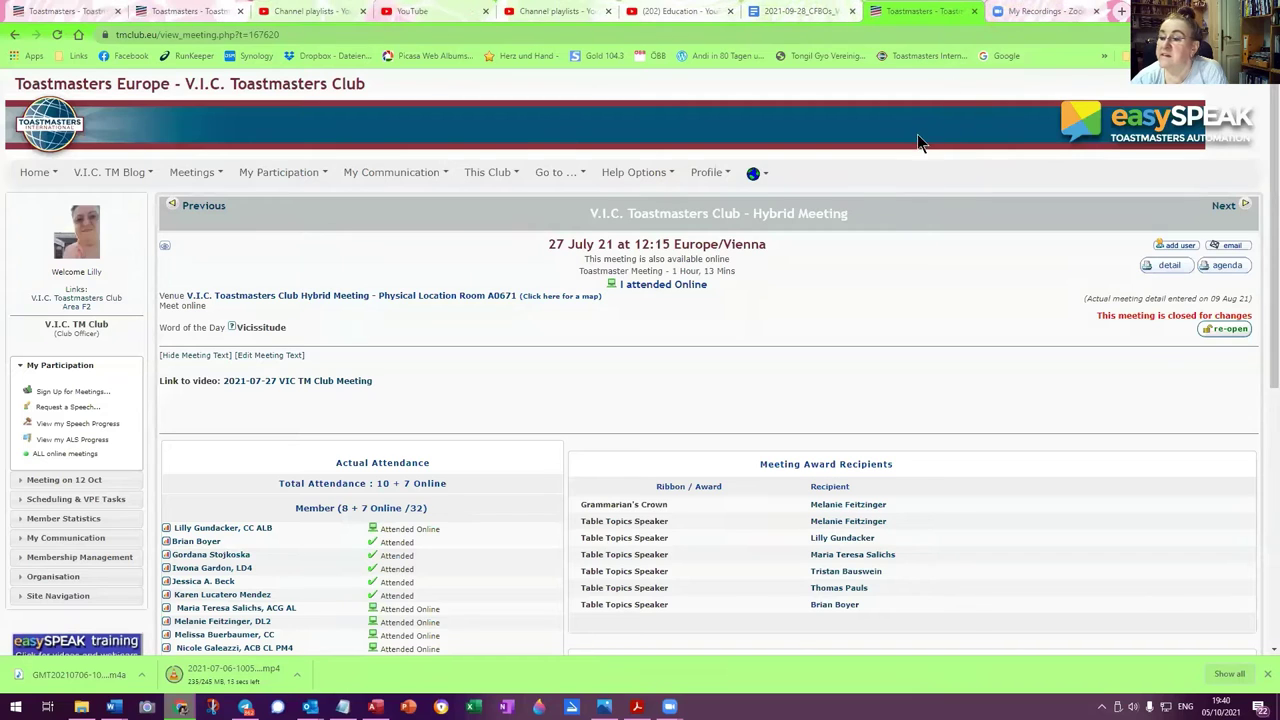
# Back in Zoom's recordings list, choose Download from the More menu of the Jul 27 10:48 recording
pyautogui.click(1045, 11)
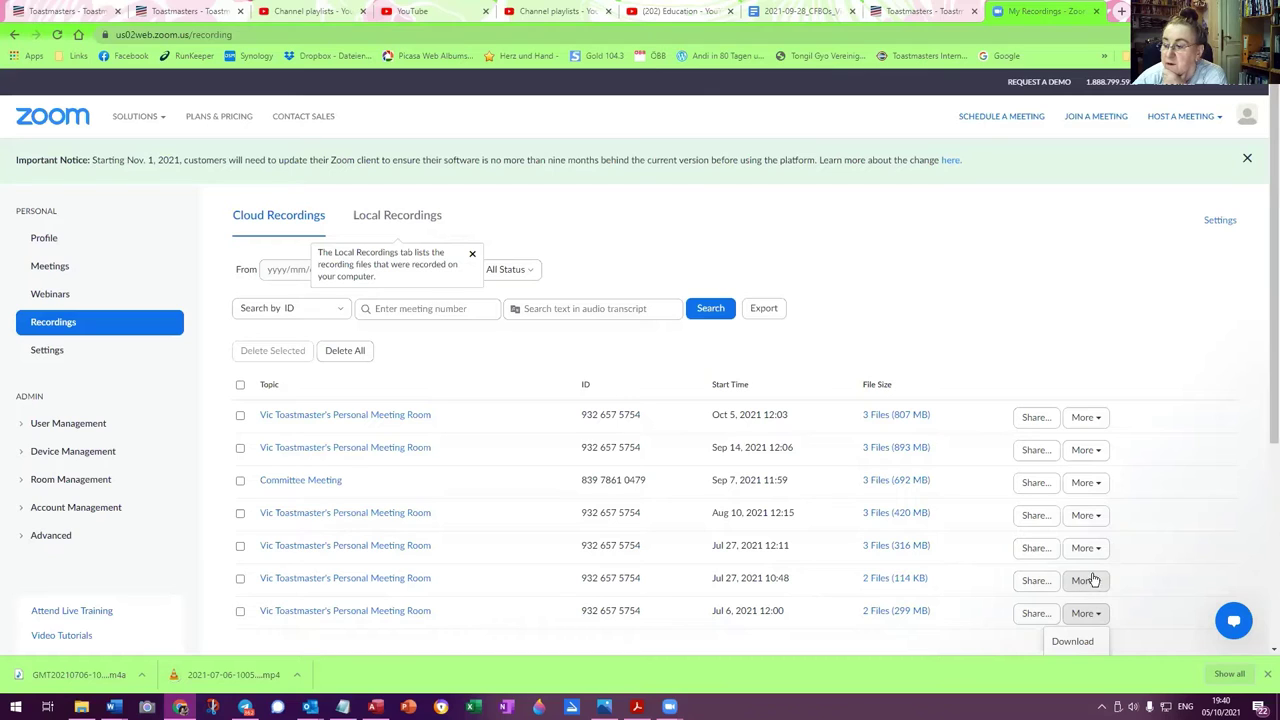
pyautogui.click(1098, 582)
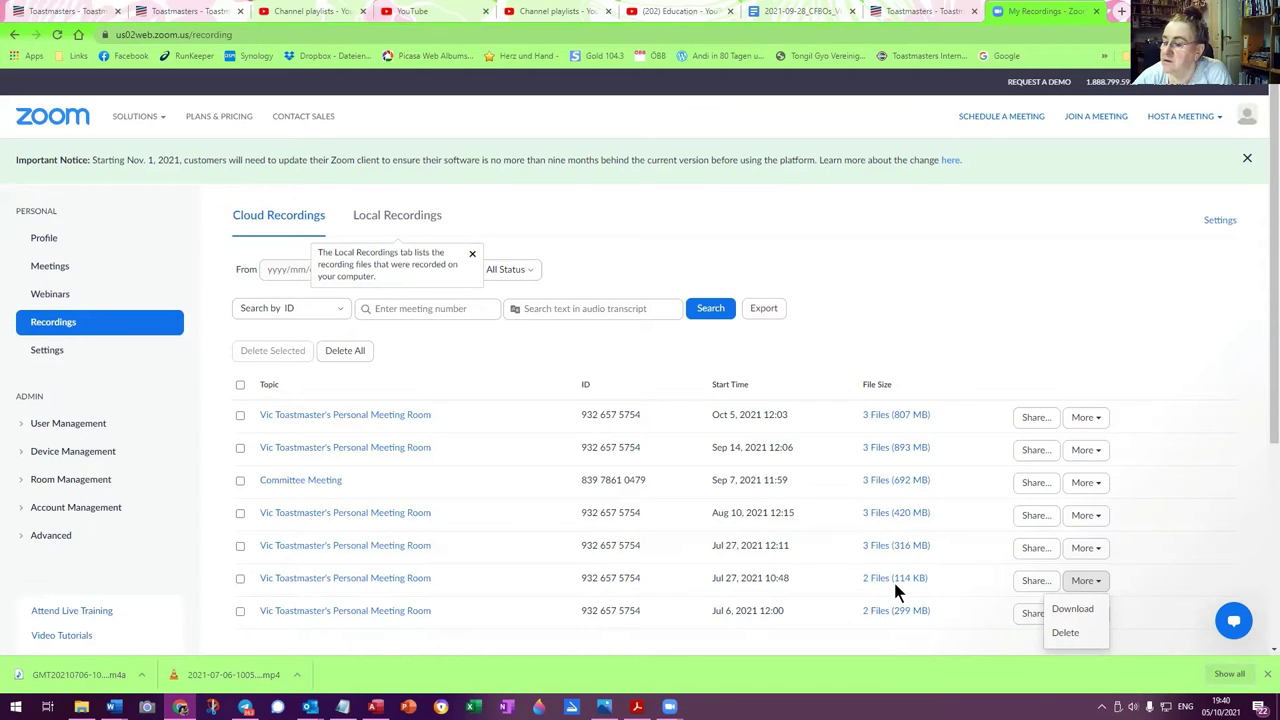
pyautogui.click(1073, 610)
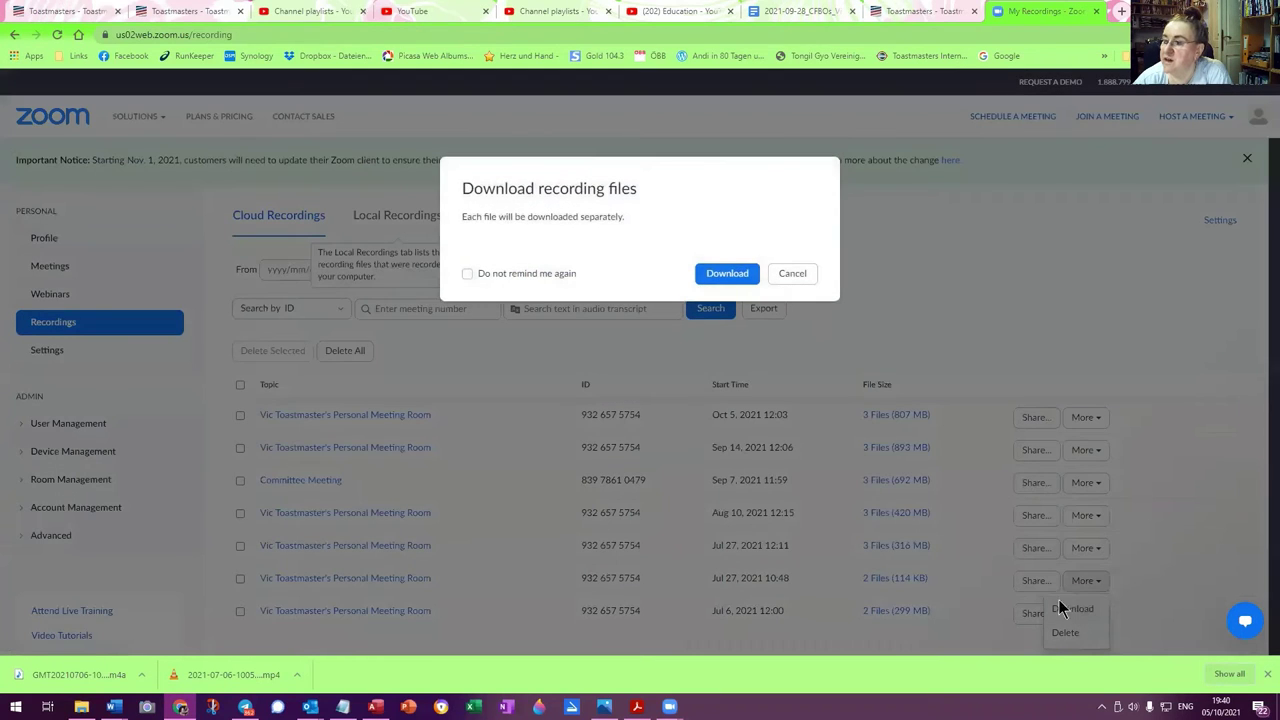
# Confirm the Jul 27 download and remove the GMT prefix from the suggested file name
pyautogui.click(726, 276)
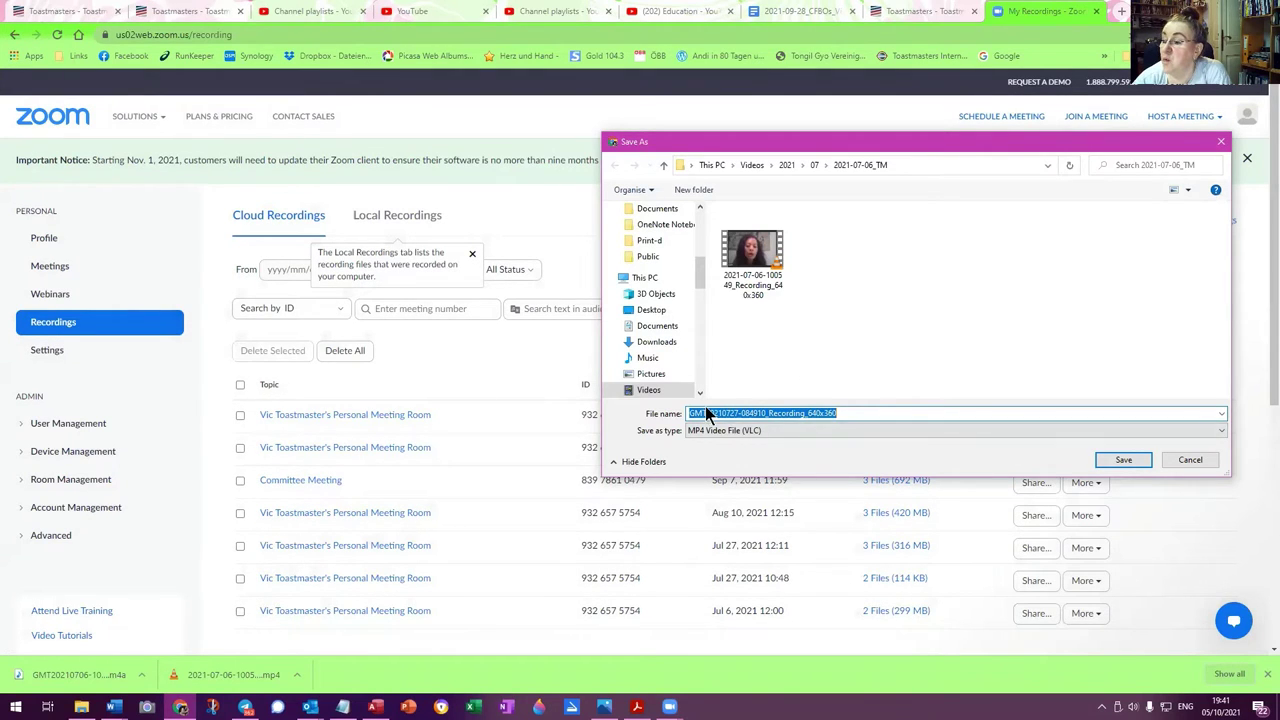
pyautogui.moveTo(706, 413); pyautogui.dragTo(655, 418)
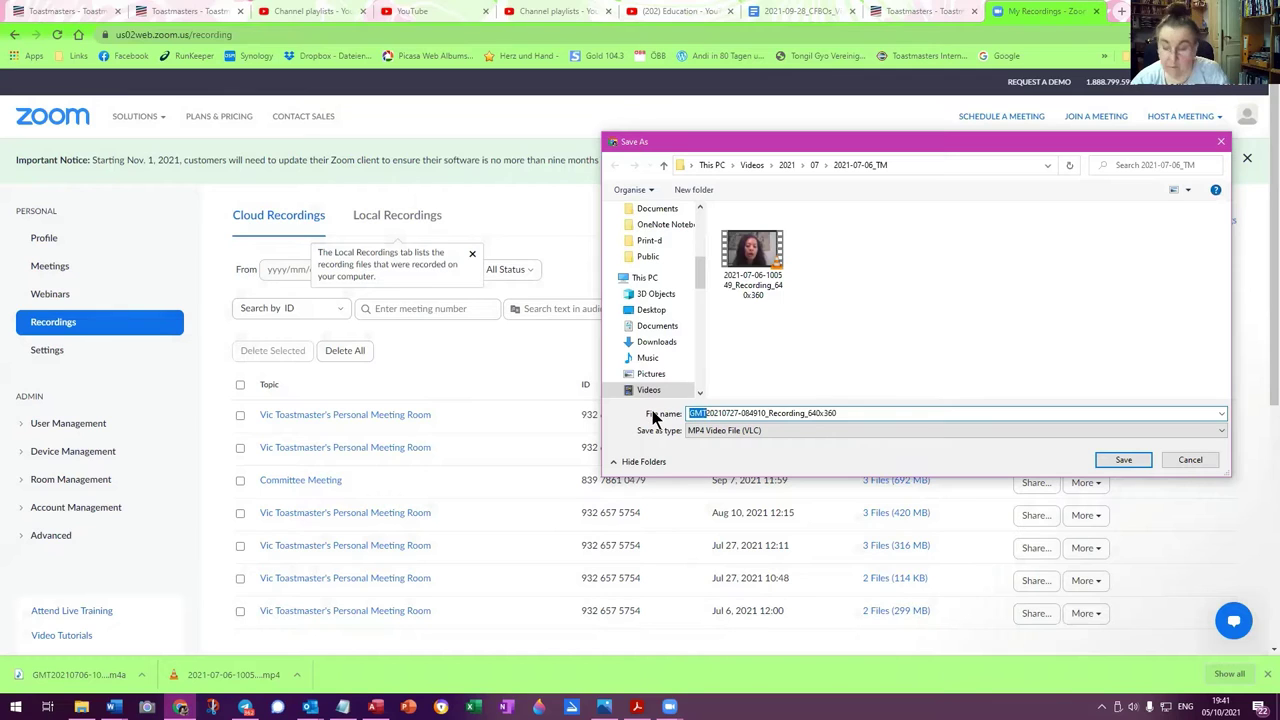
pyautogui.press('BackSpace')
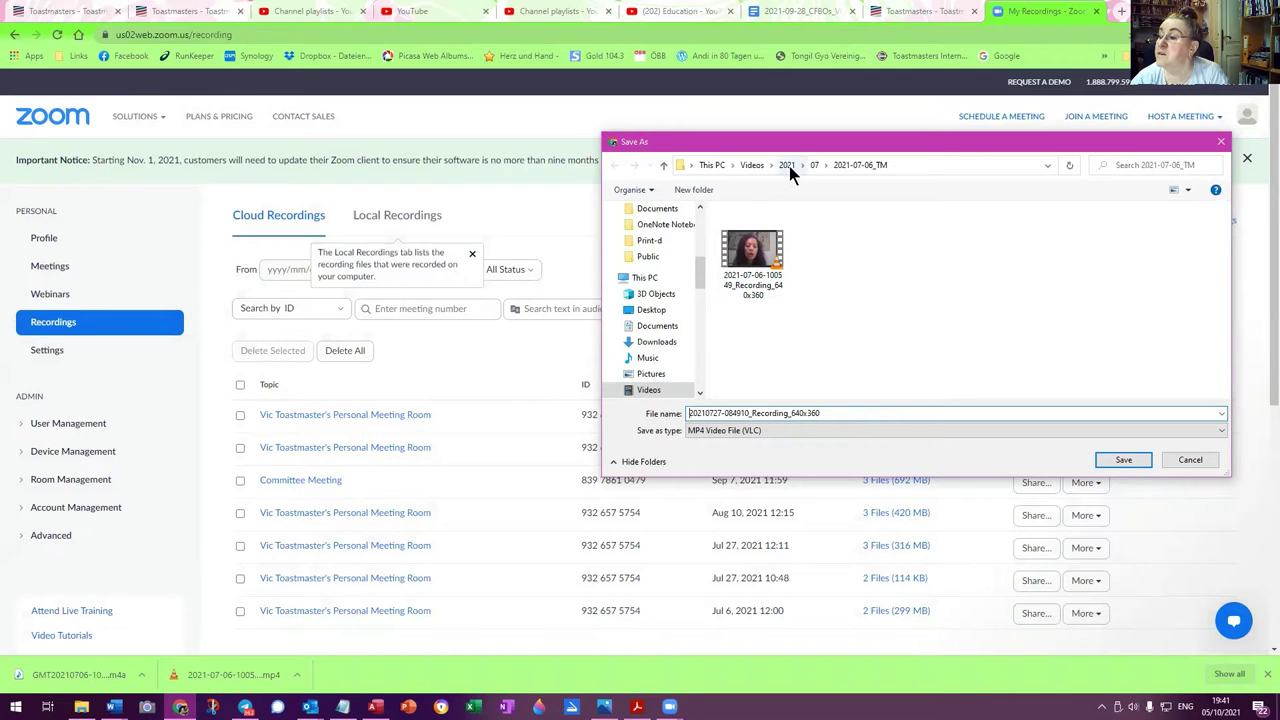
# Create a new folder 2021-07-27_TM inside the 07 folder and open it
pyautogui.click(814, 166)
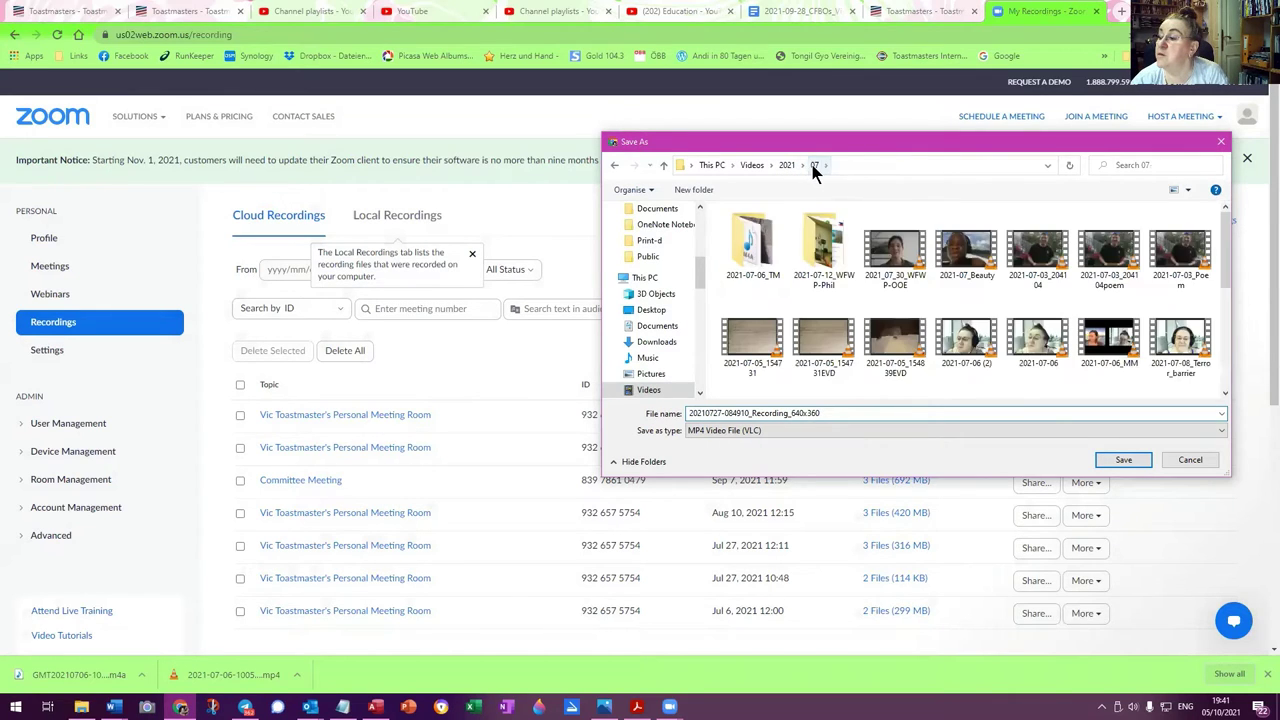
pyautogui.click(700, 190)
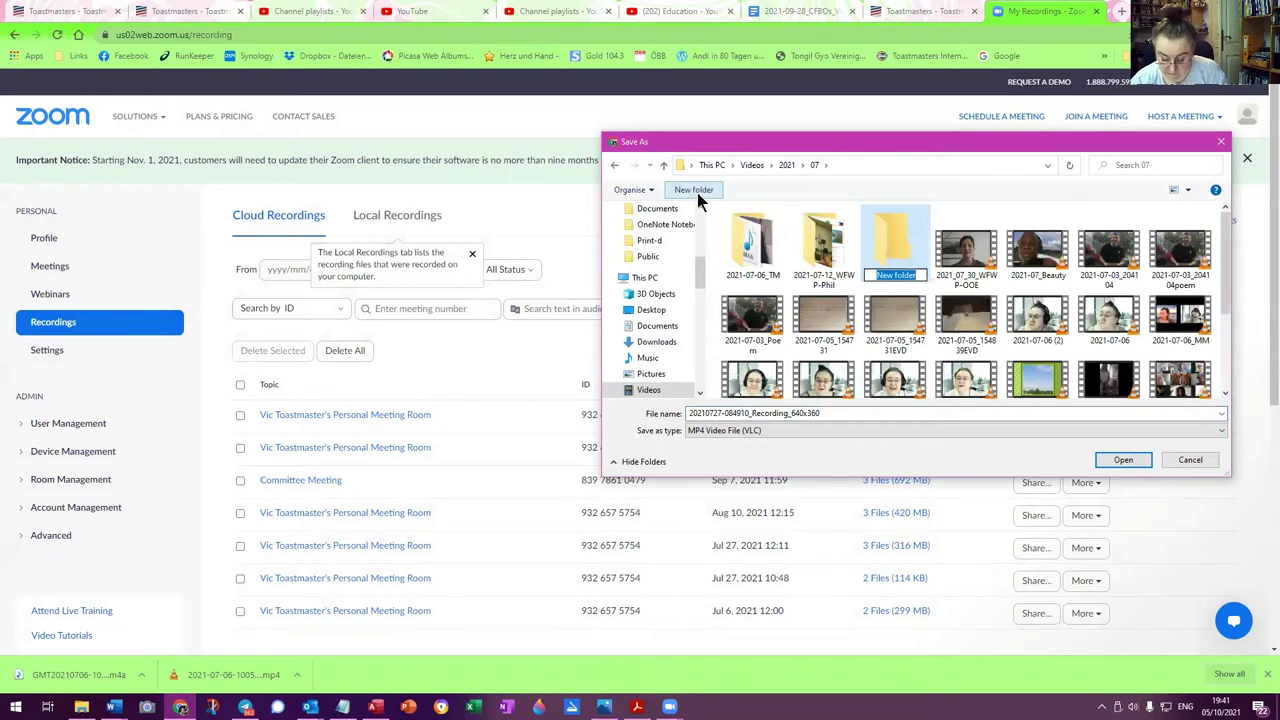
pyautogui.write('2021-07-')
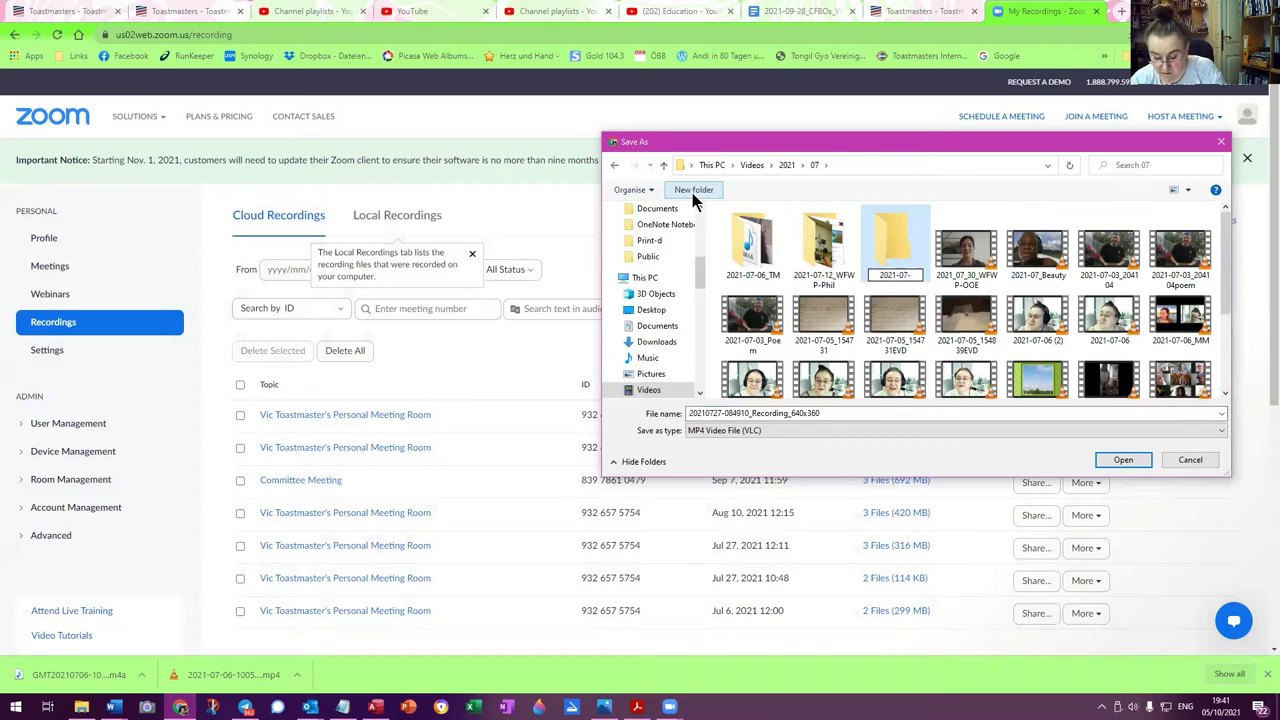
pyautogui.write('27')
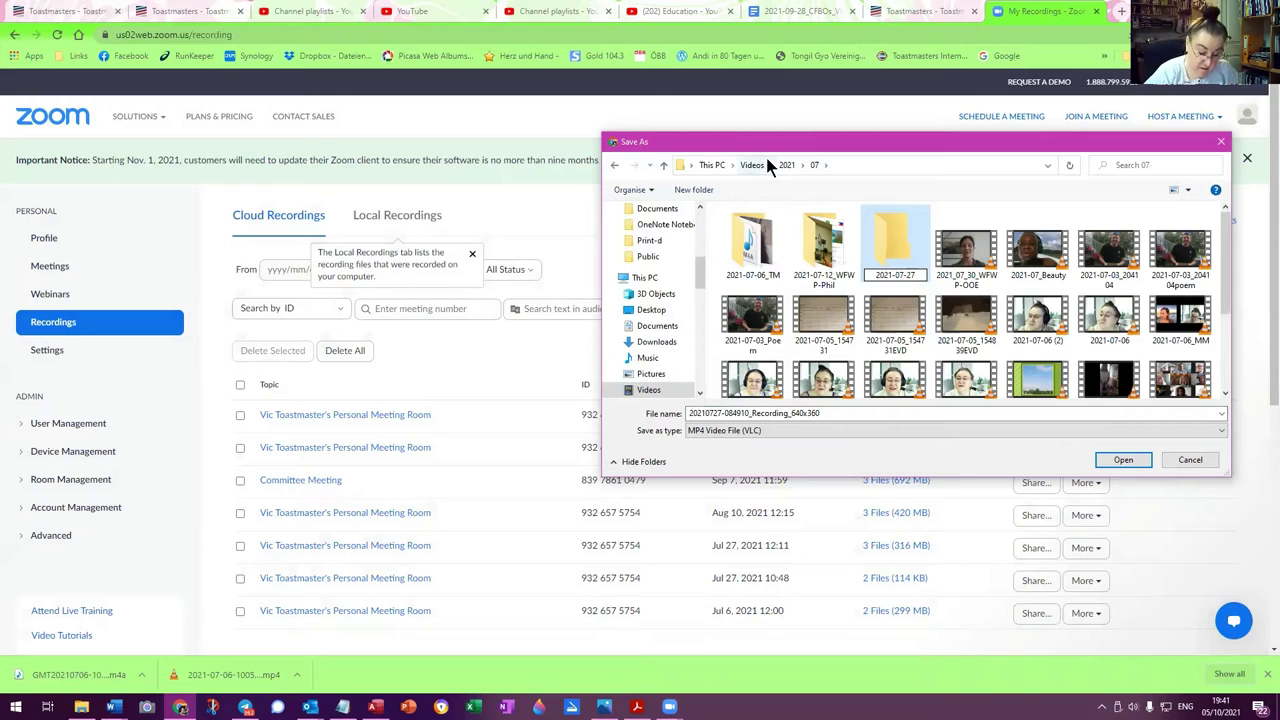
pyautogui.write('_V')
pyautogui.press('BackSpace')
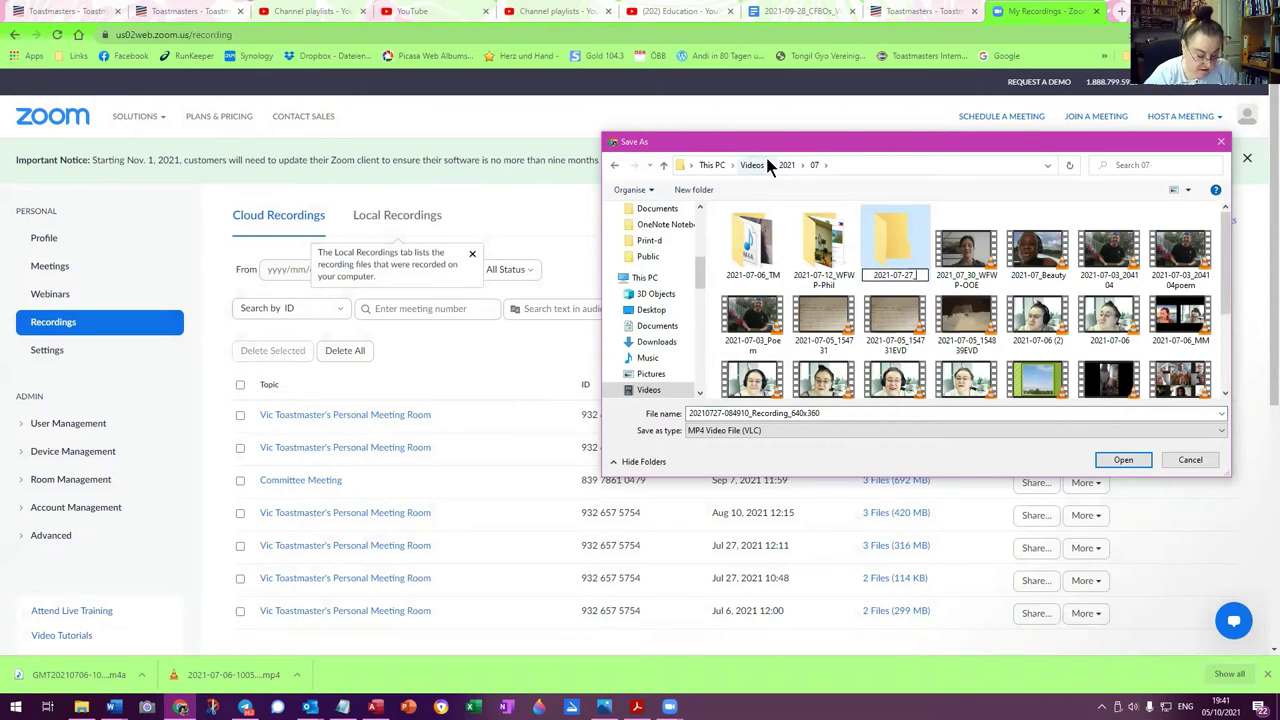
pyautogui.write('TM')
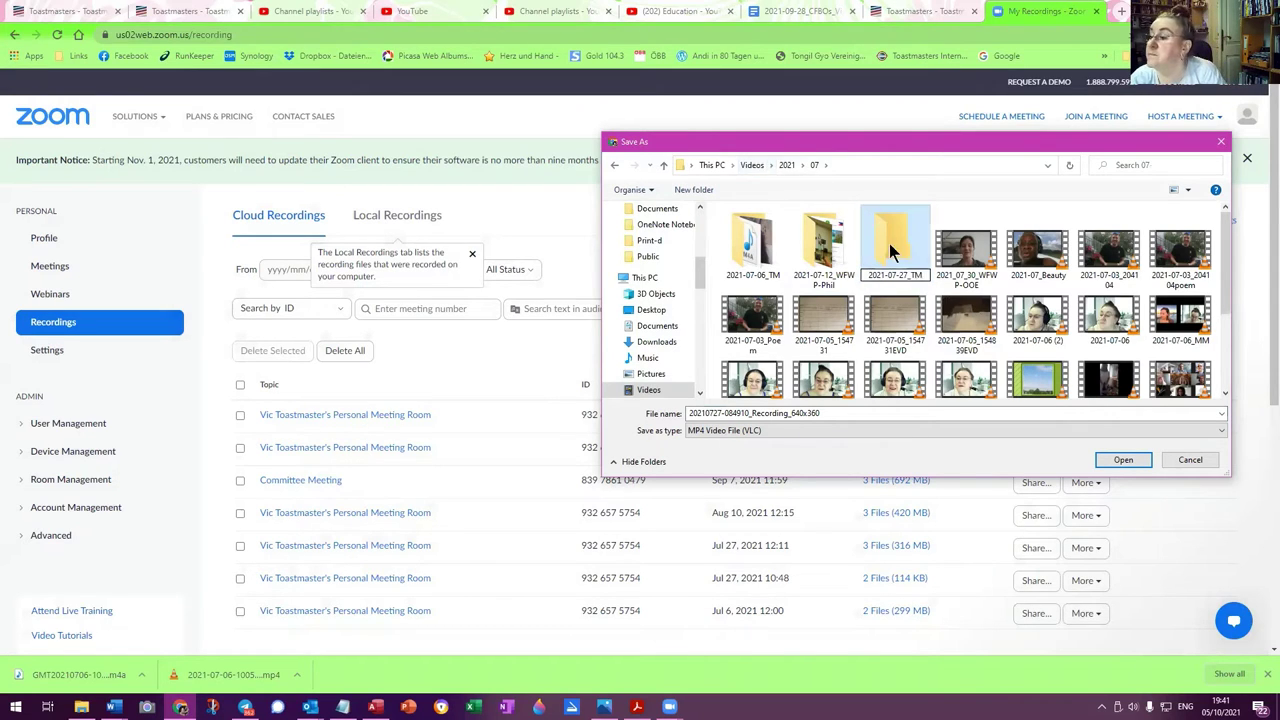
pyautogui.doubleClick(893, 246)
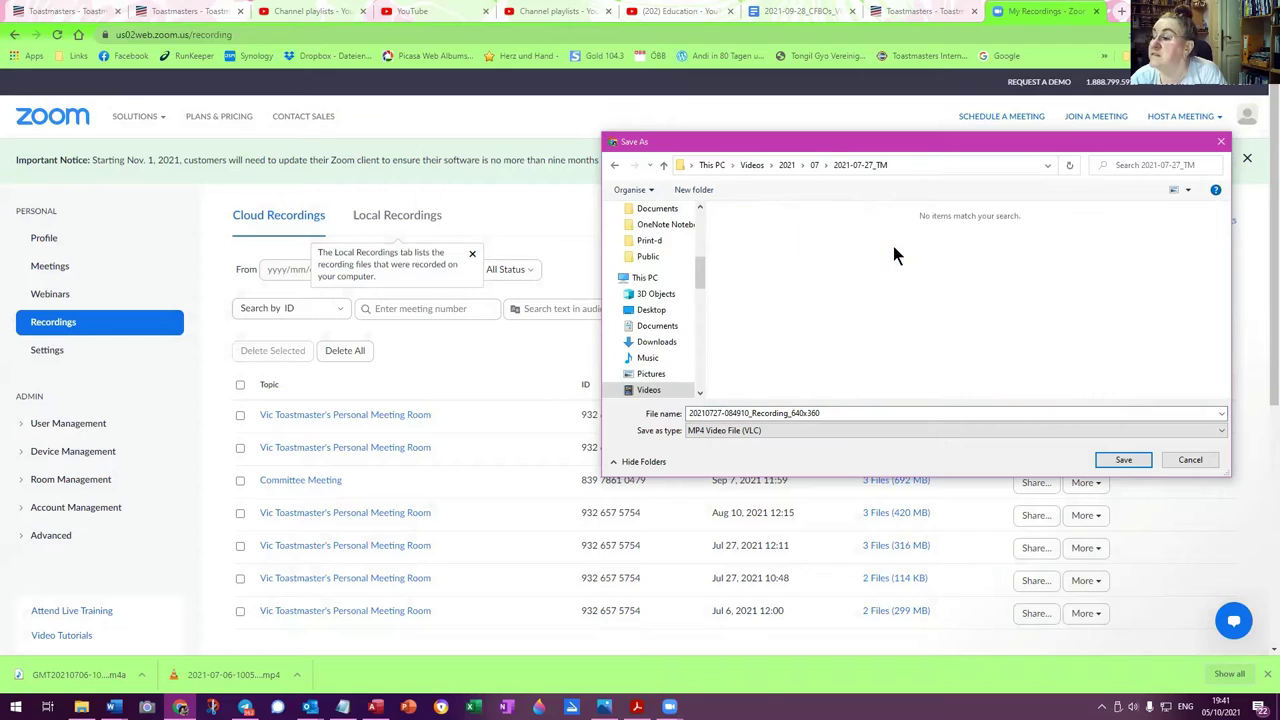
pyautogui.click(728, 413)
pyautogui.doubleClick(705, 413)
pyautogui.click(706, 413)
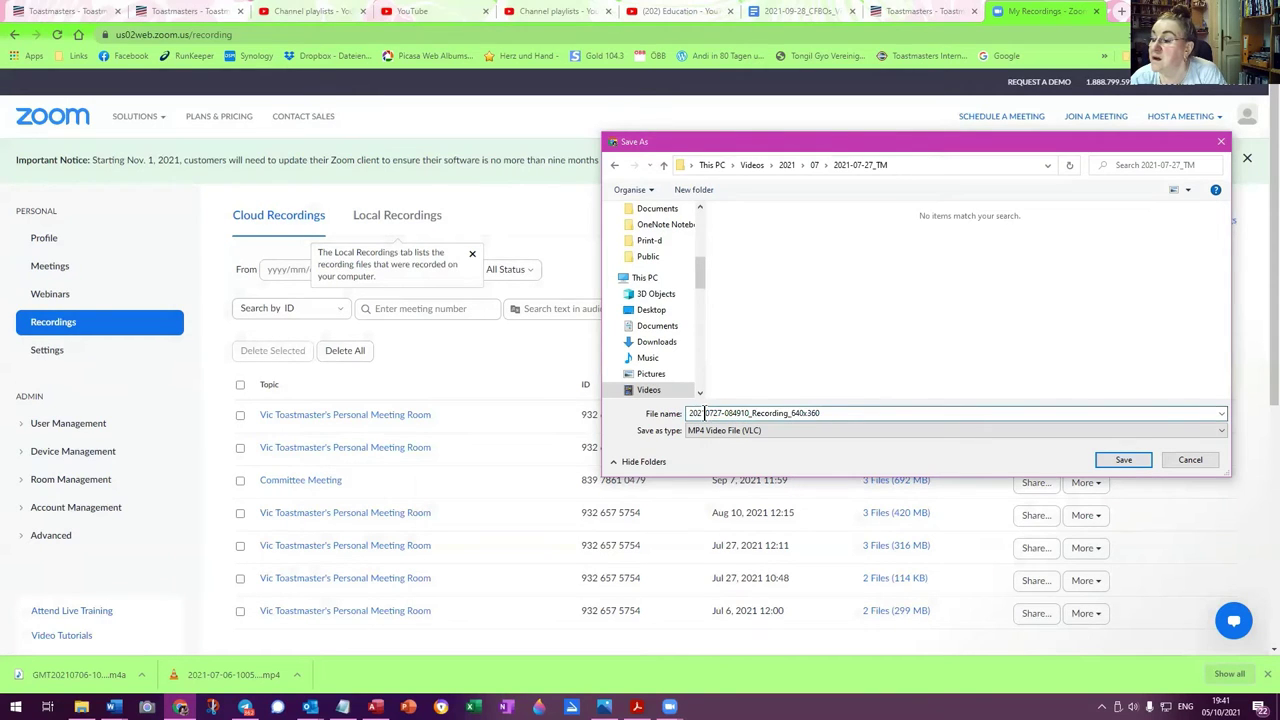
pyautogui.write('-')
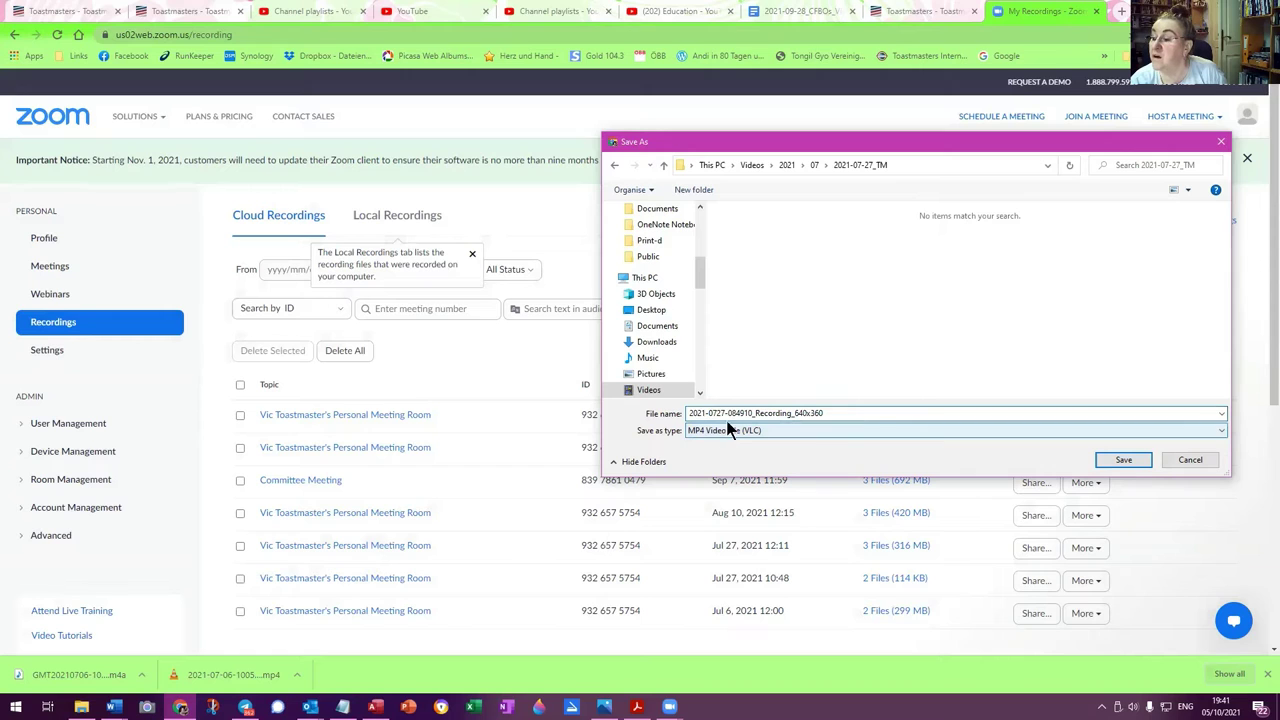
pyautogui.press('Right')
pyautogui.press('Right')
pyautogui.write('-')
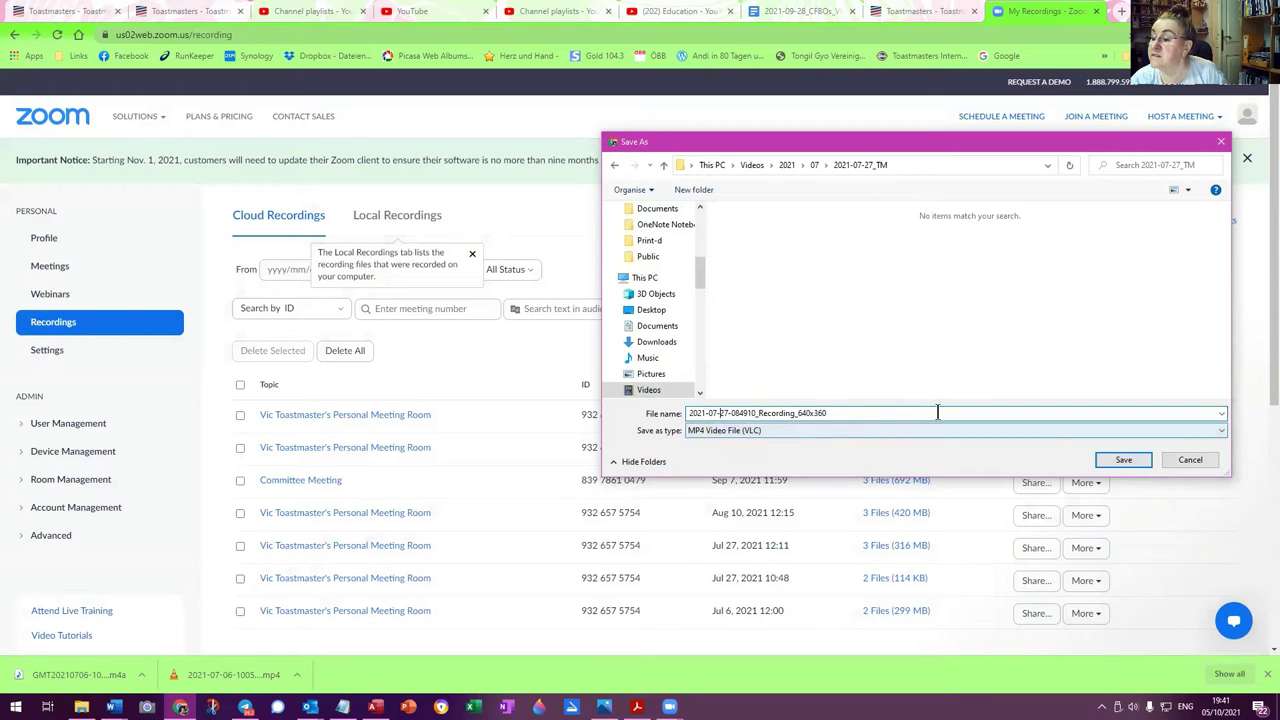
pyautogui.click(1133, 460)
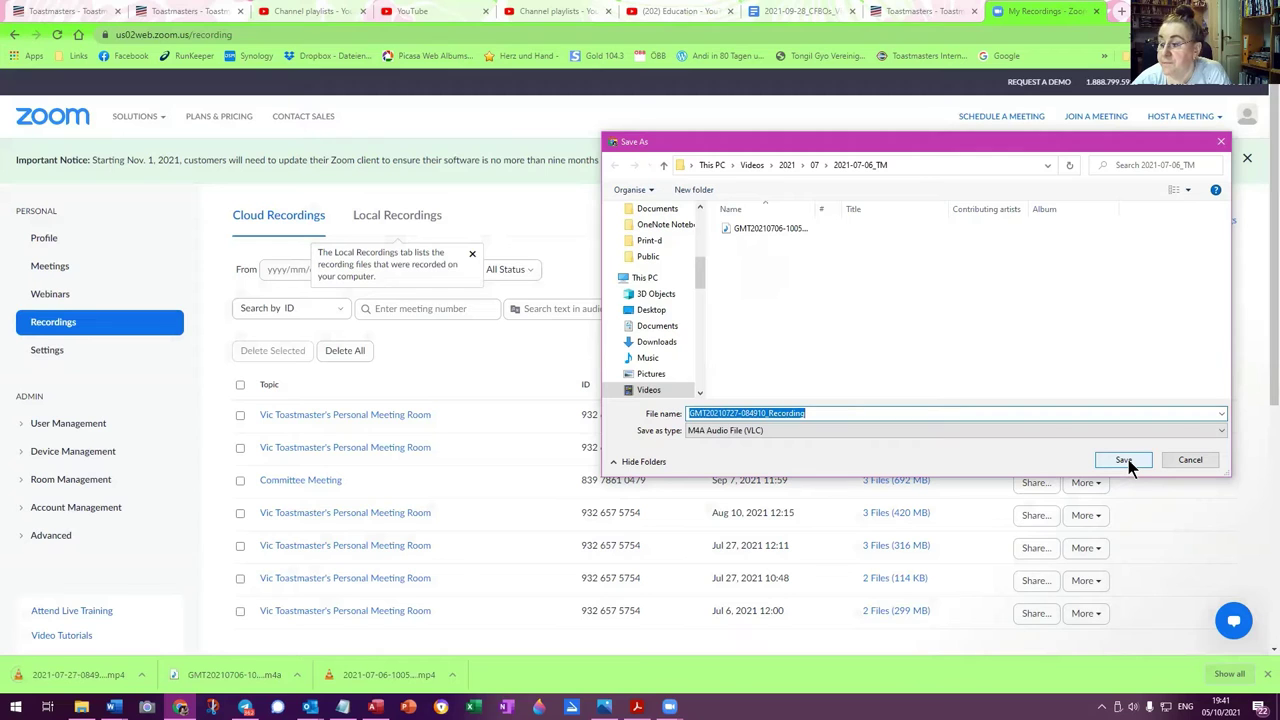
pyautogui.click(1124, 461)
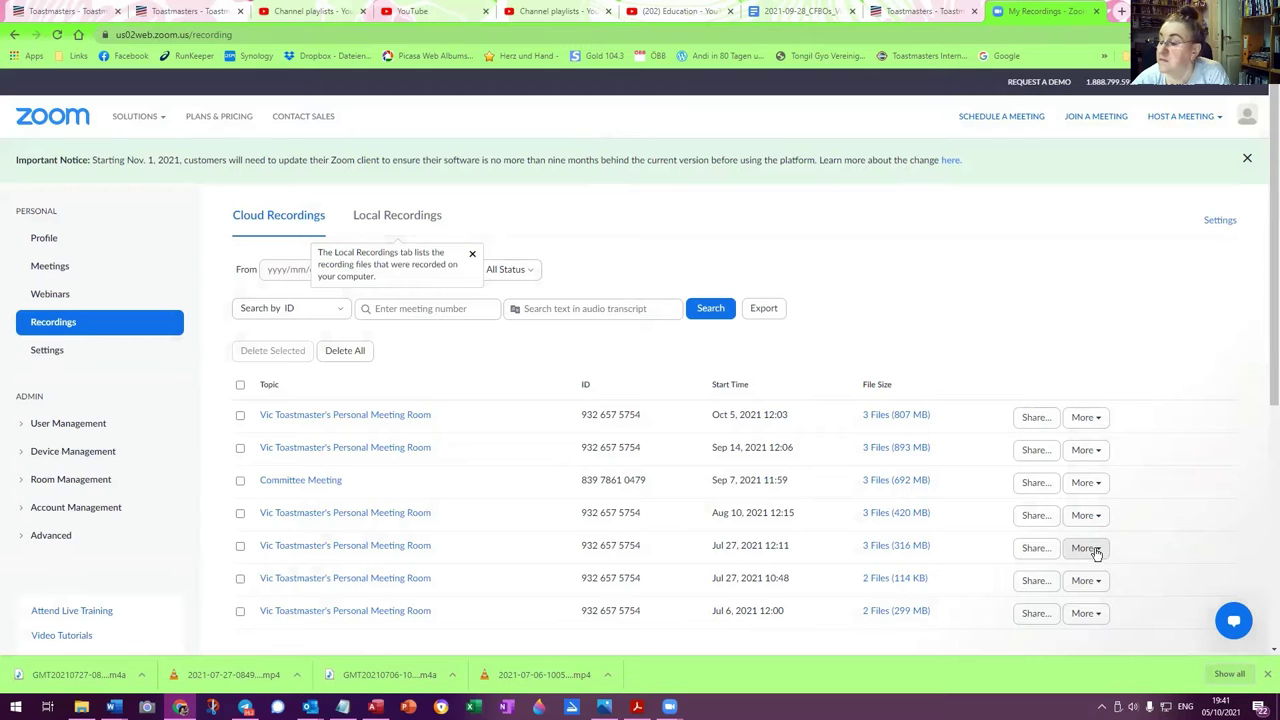
# Download all files of the Jul 27, 2021 12:11 recording separately, heading to the 07 folder
pyautogui.click(1086, 548)
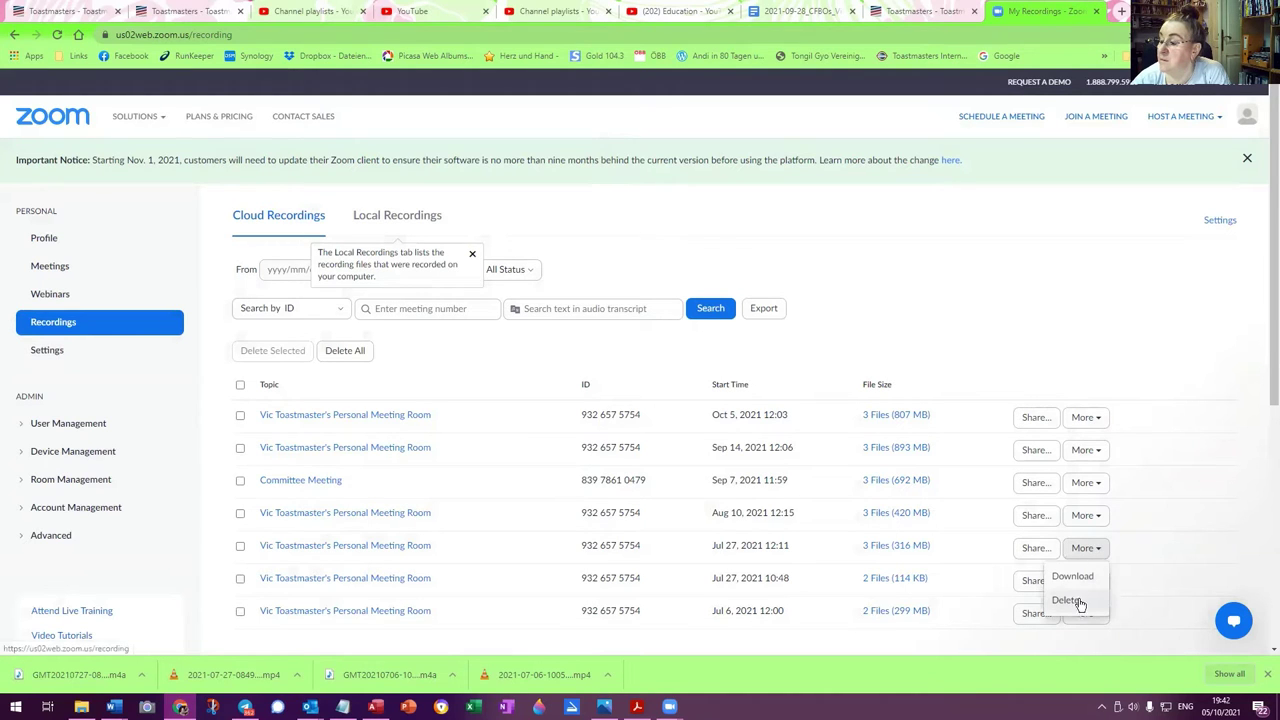
pyautogui.click(1078, 578)
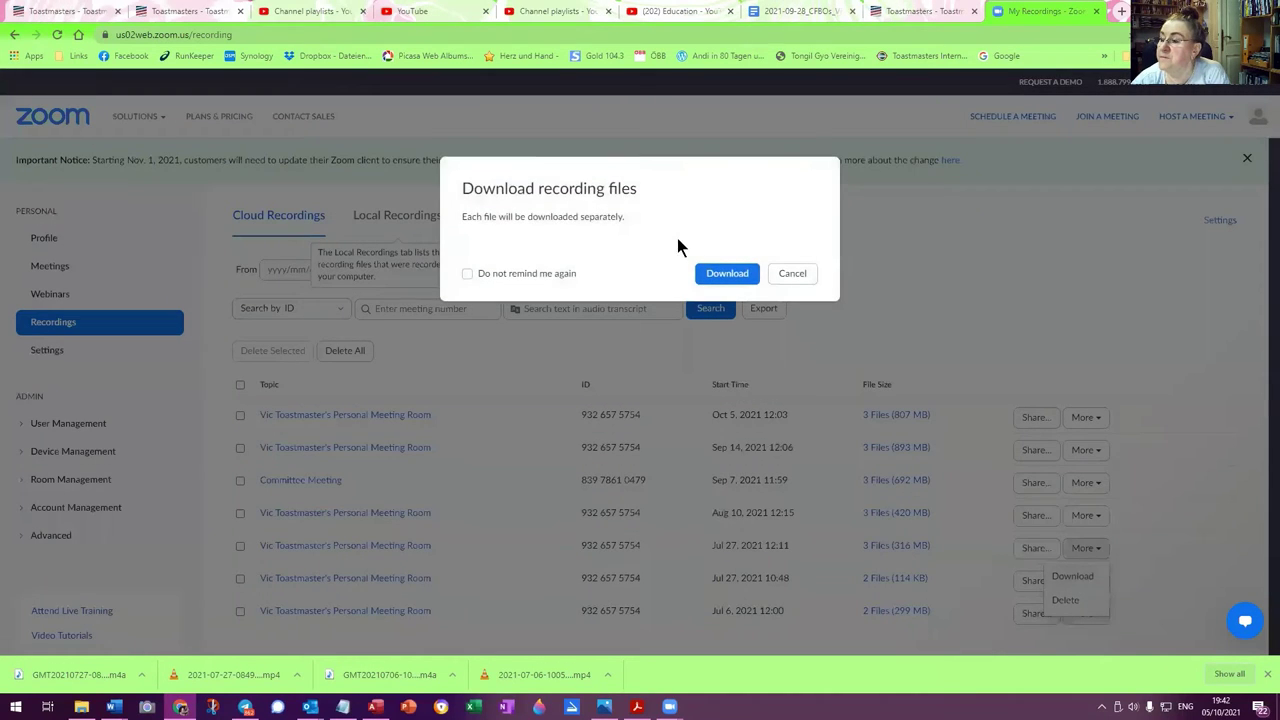
pyautogui.click(726, 274)
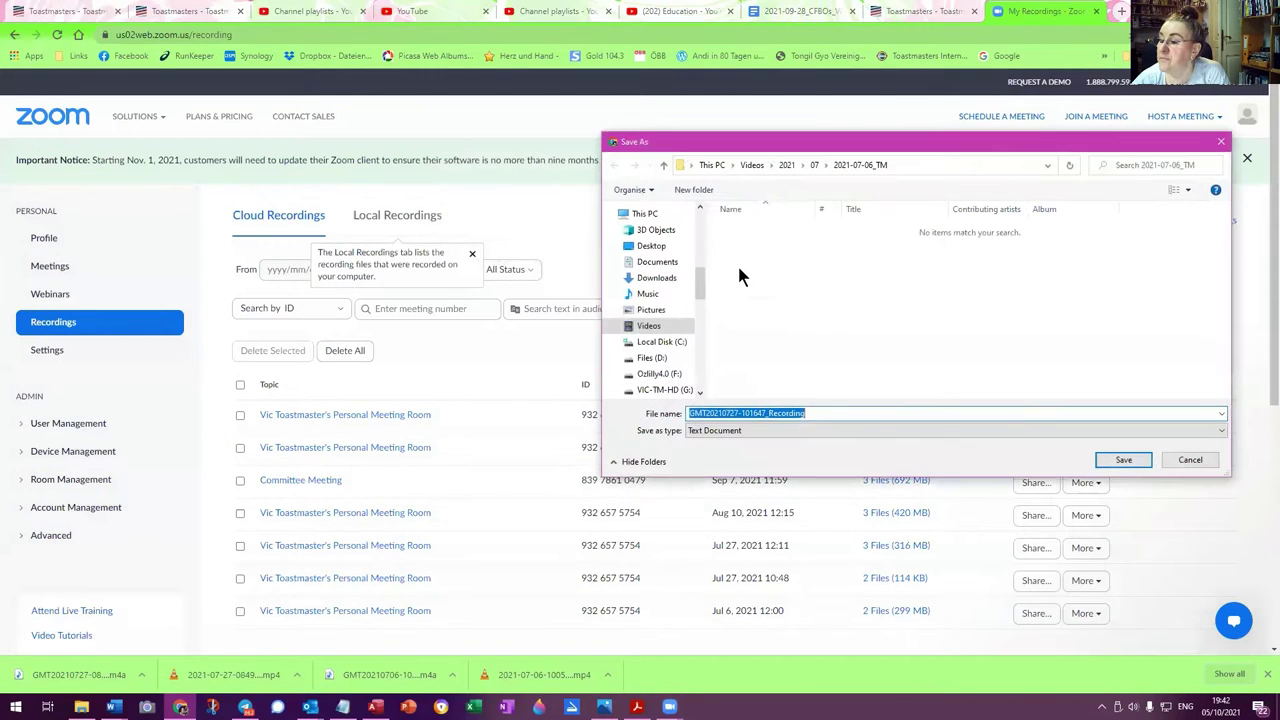
pyautogui.click(814, 164)
pyautogui.doubleClick(898, 262)
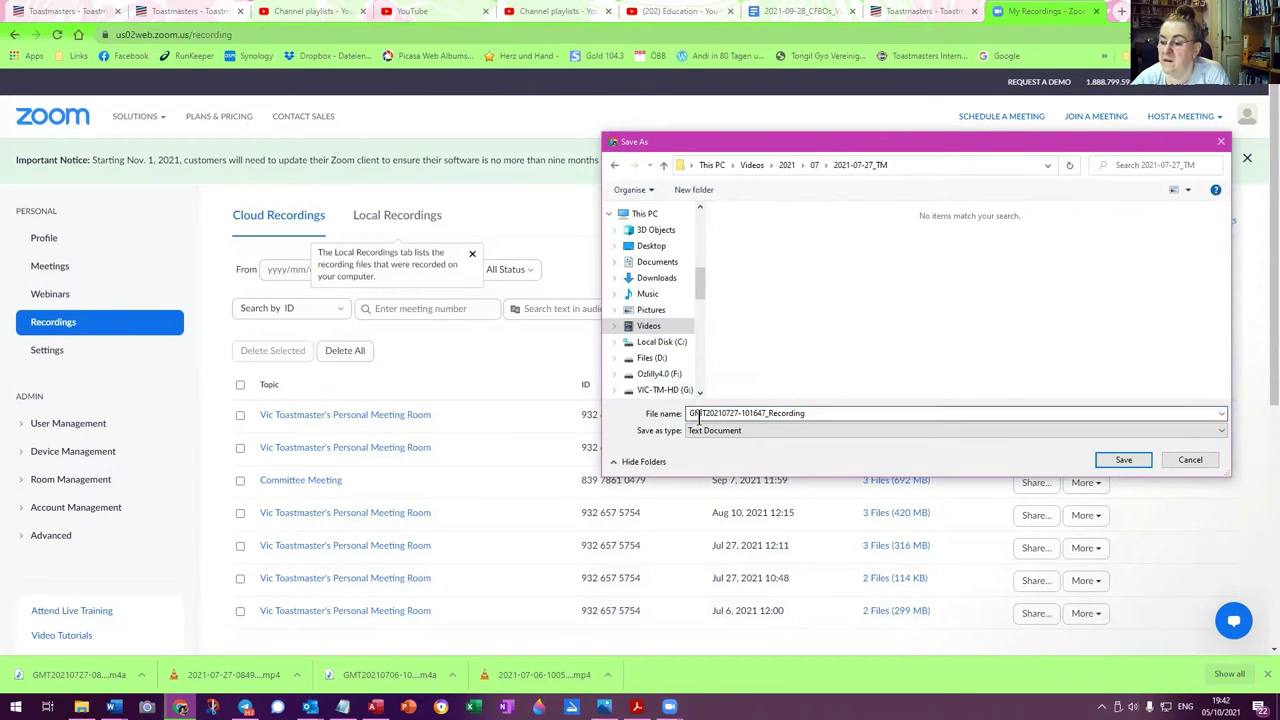
pyautogui.moveTo(705, 413); pyautogui.dragTo(652, 422)
pyautogui.press('Delete')
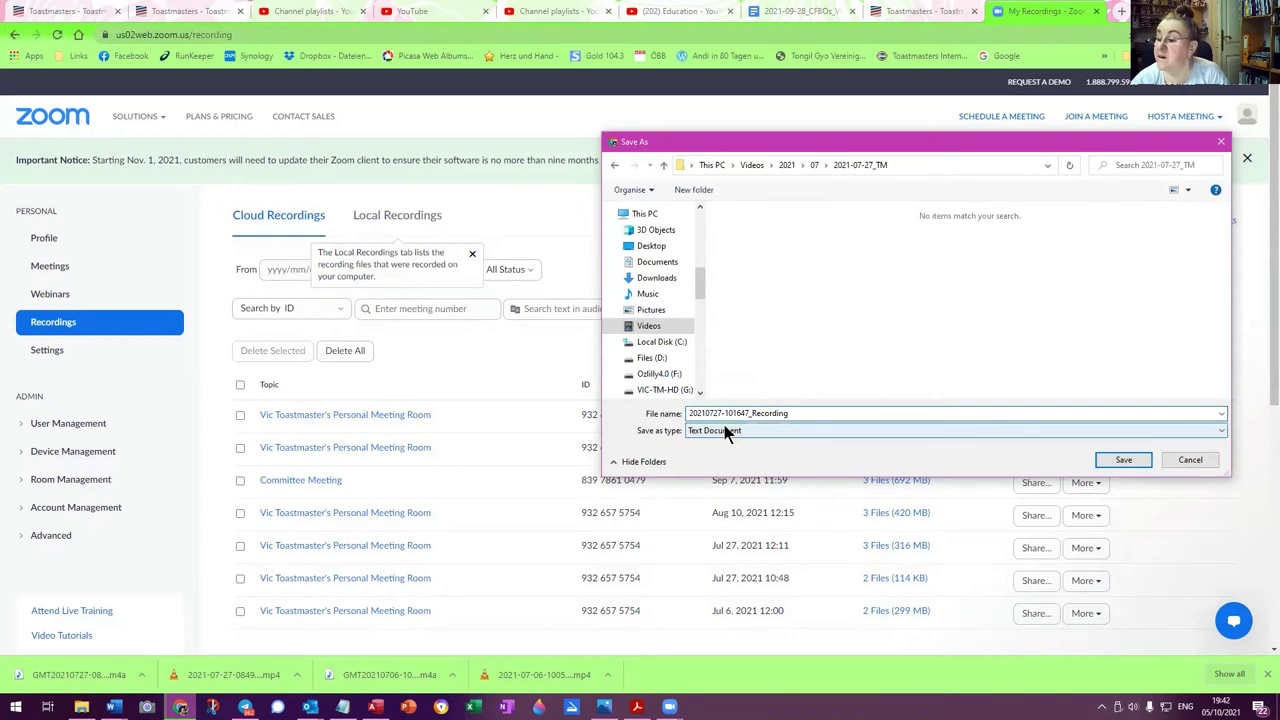
pyautogui.click(708, 413)
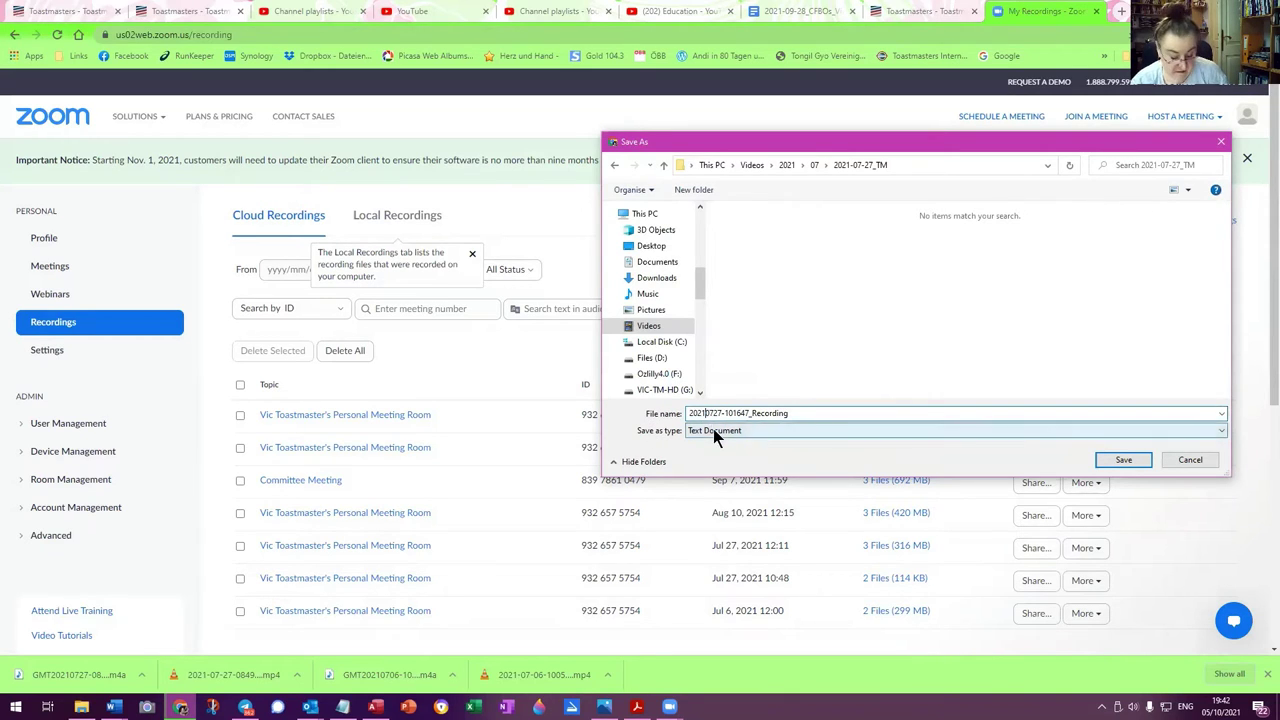
pyautogui.write('-07')
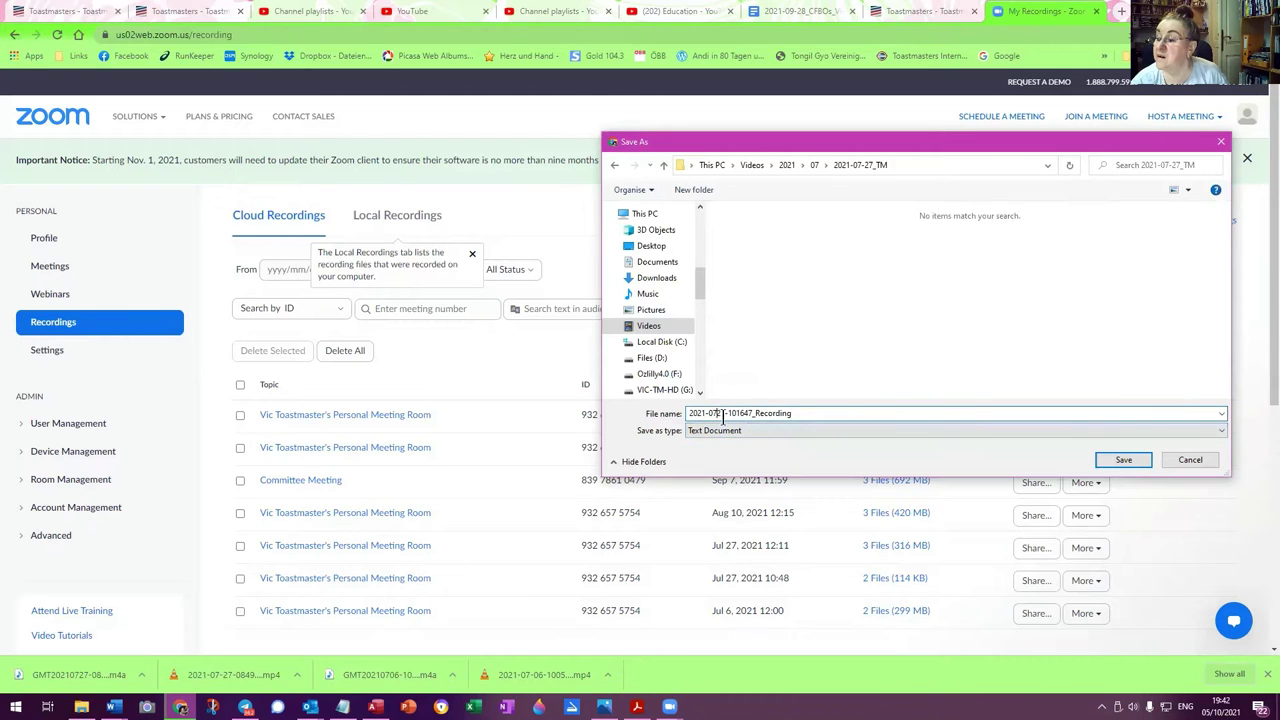
pyautogui.write('-2')
pyautogui.click(1124, 462)
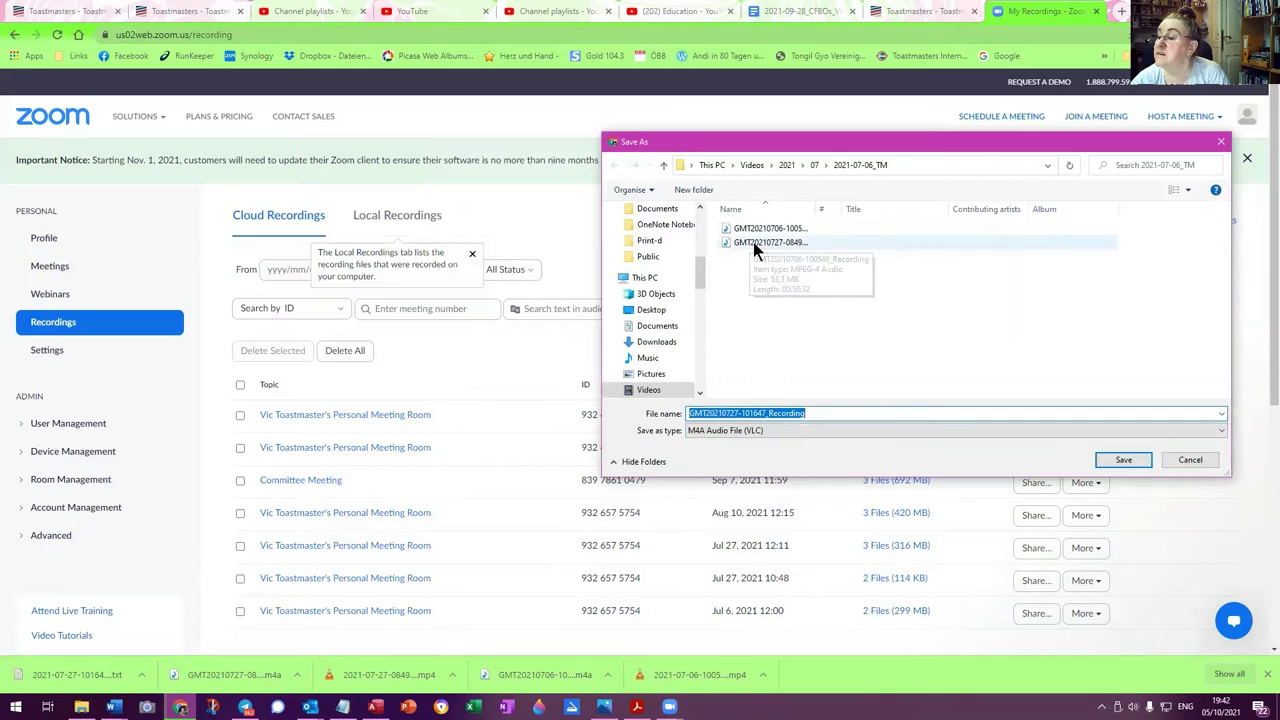
pyautogui.click(815, 168)
pyautogui.doubleClick(904, 254)
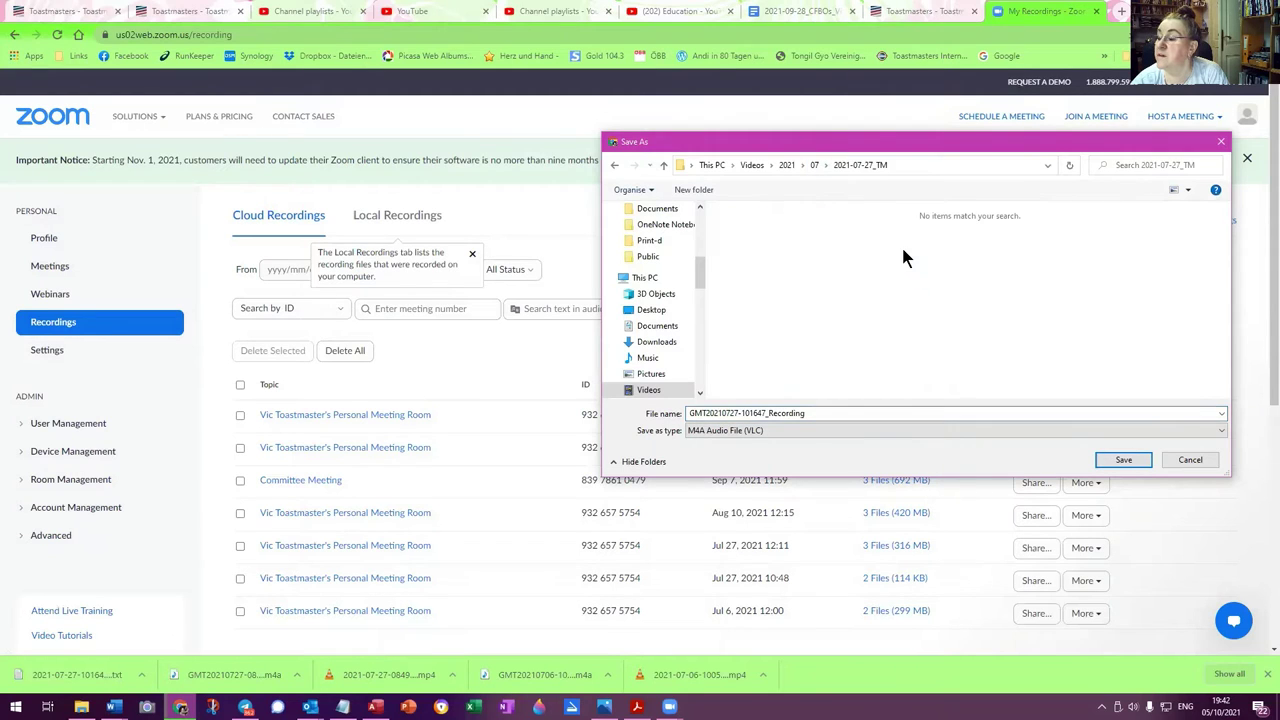
pyautogui.click(704, 413)
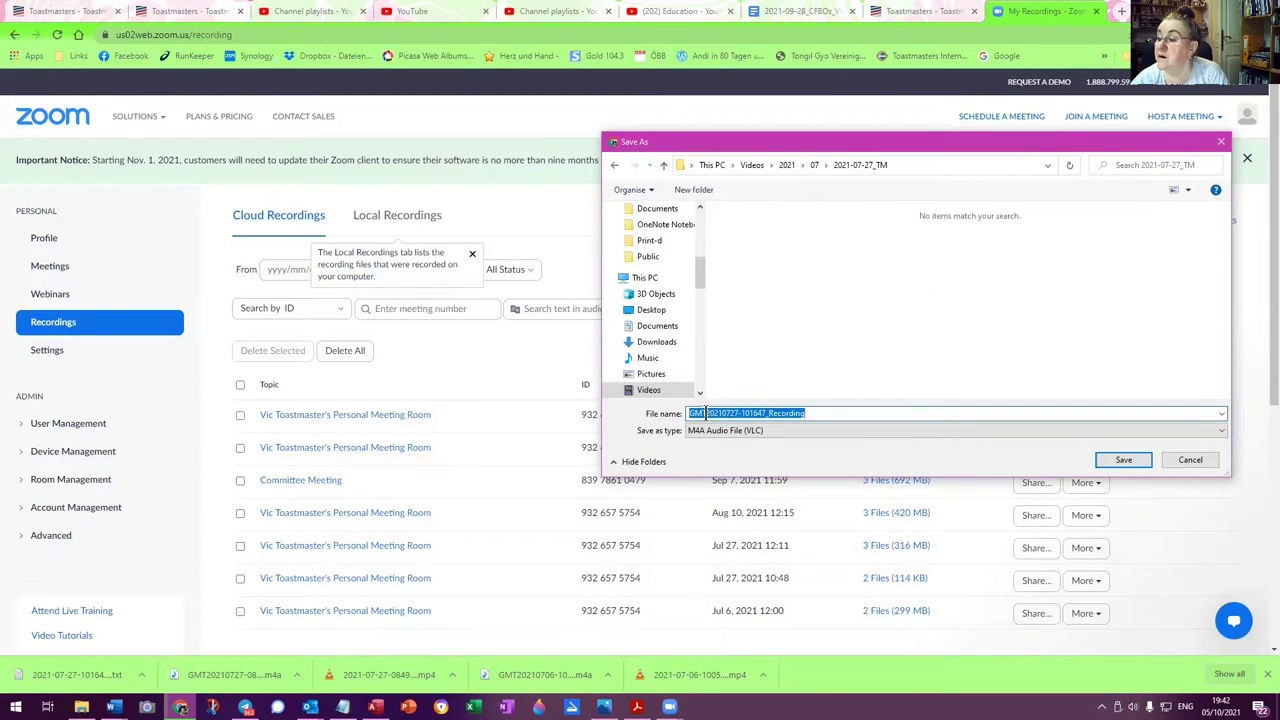
pyautogui.click(704, 413)
pyautogui.moveTo(704, 413); pyautogui.dragTo(637, 411)
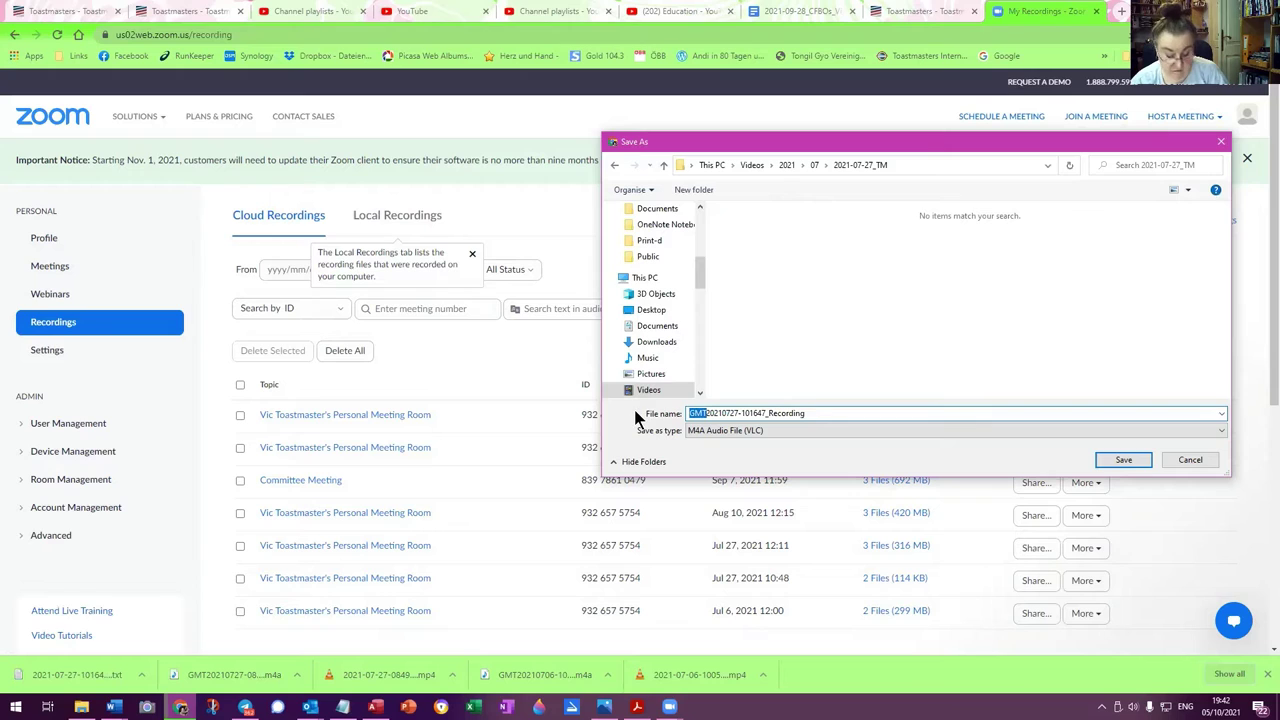
pyautogui.press('BackSpace')
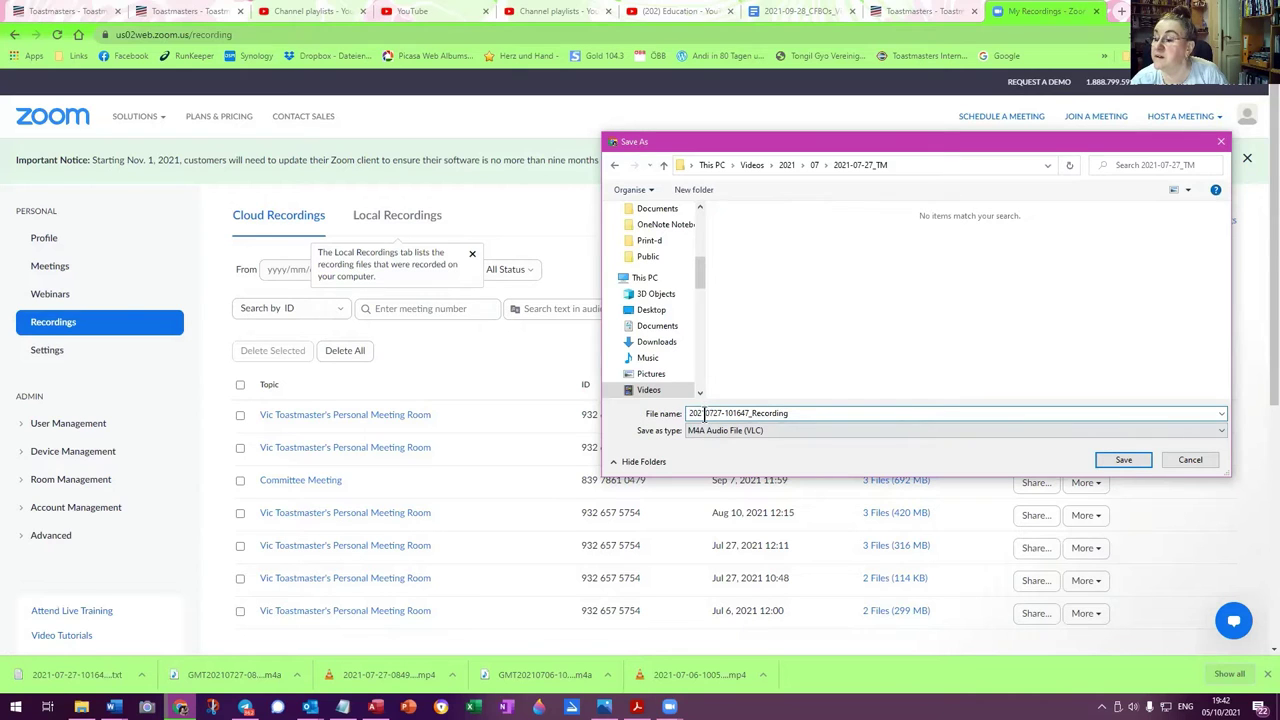
pyautogui.click(704, 413)
pyautogui.write('-')
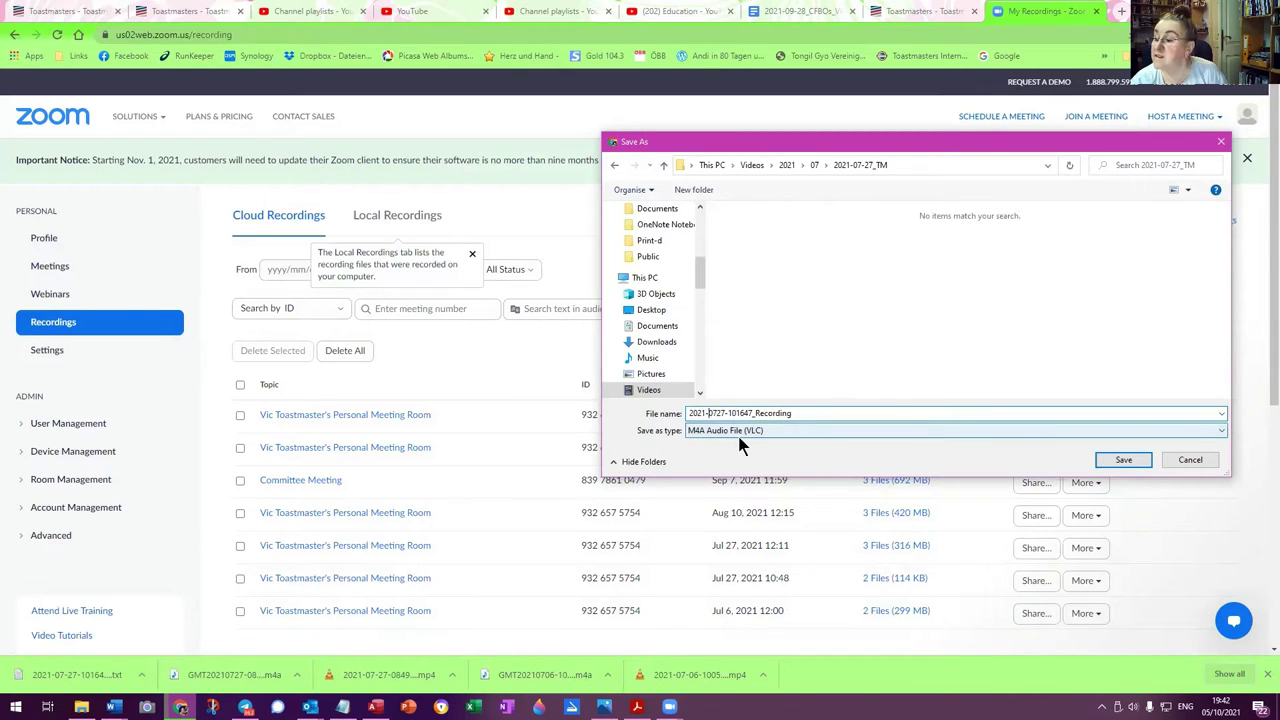
pyautogui.click(714, 413)
pyautogui.write('-')
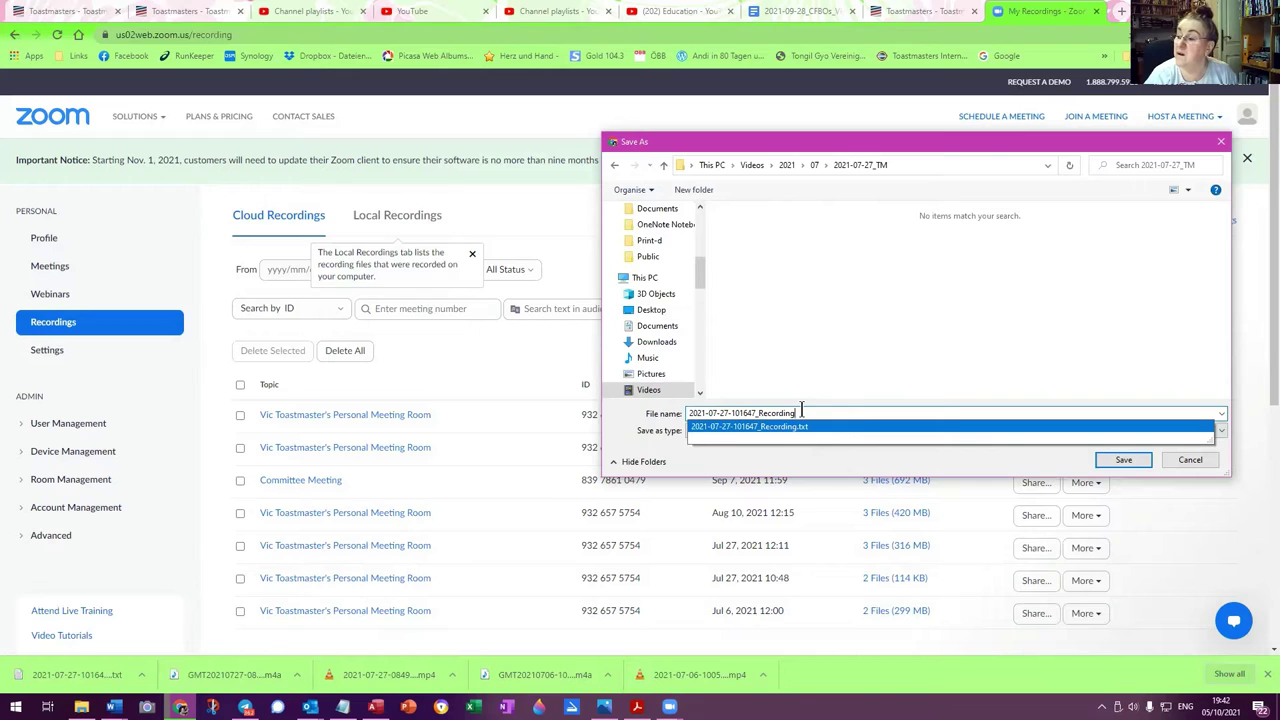
pyautogui.write('_Audio')
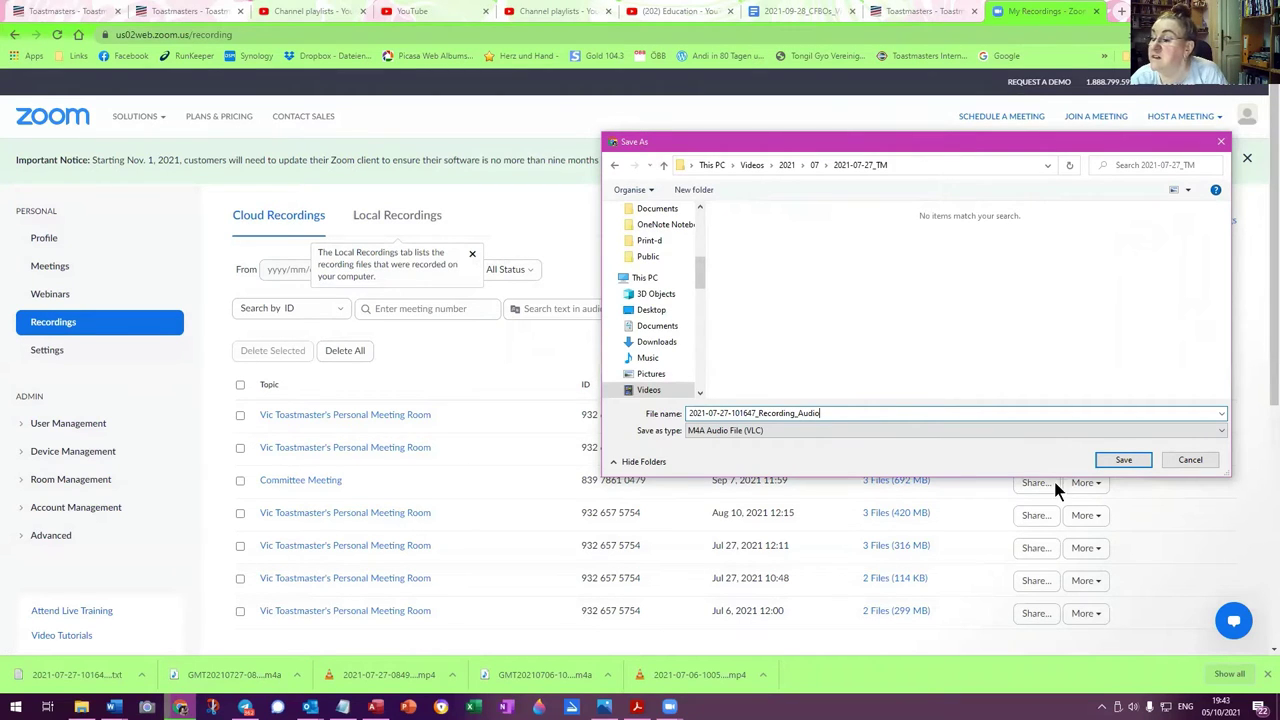
pyautogui.click(1120, 465)
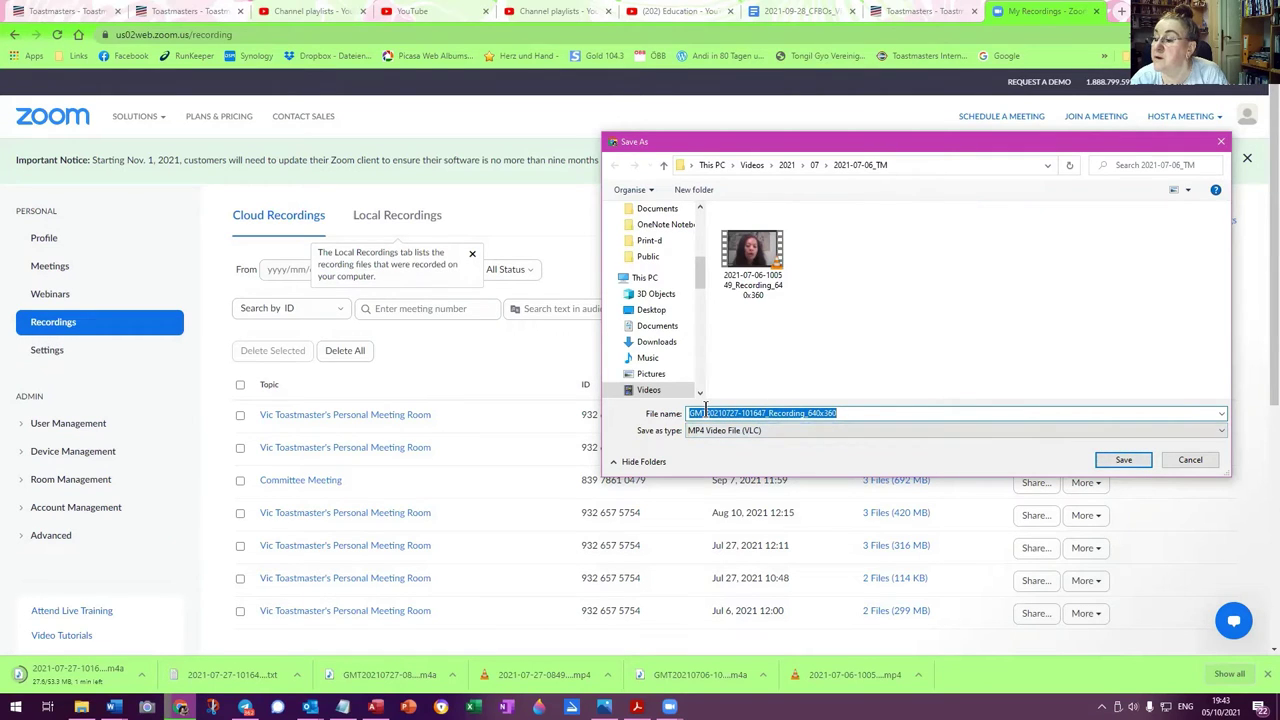
pyautogui.moveTo(705, 412); pyautogui.dragTo(641, 401)
pyautogui.press('BackSpace')
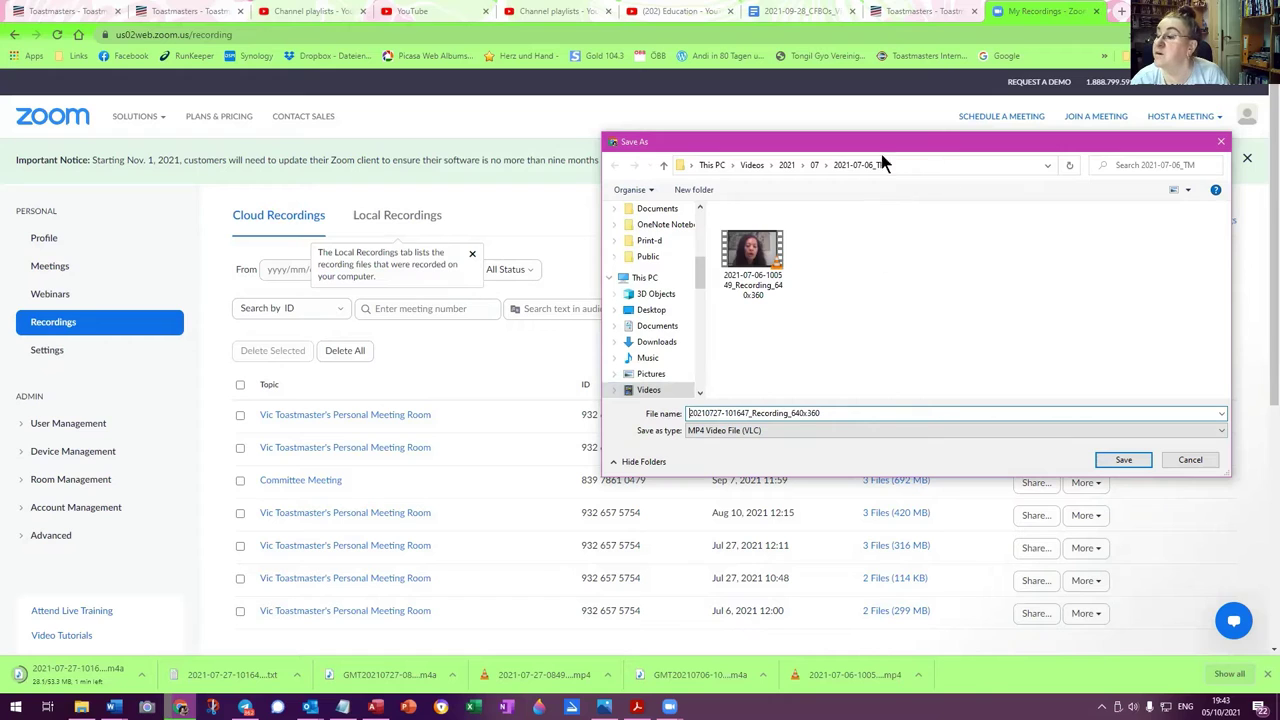
pyautogui.click(812, 164)
pyautogui.doubleClick(889, 238)
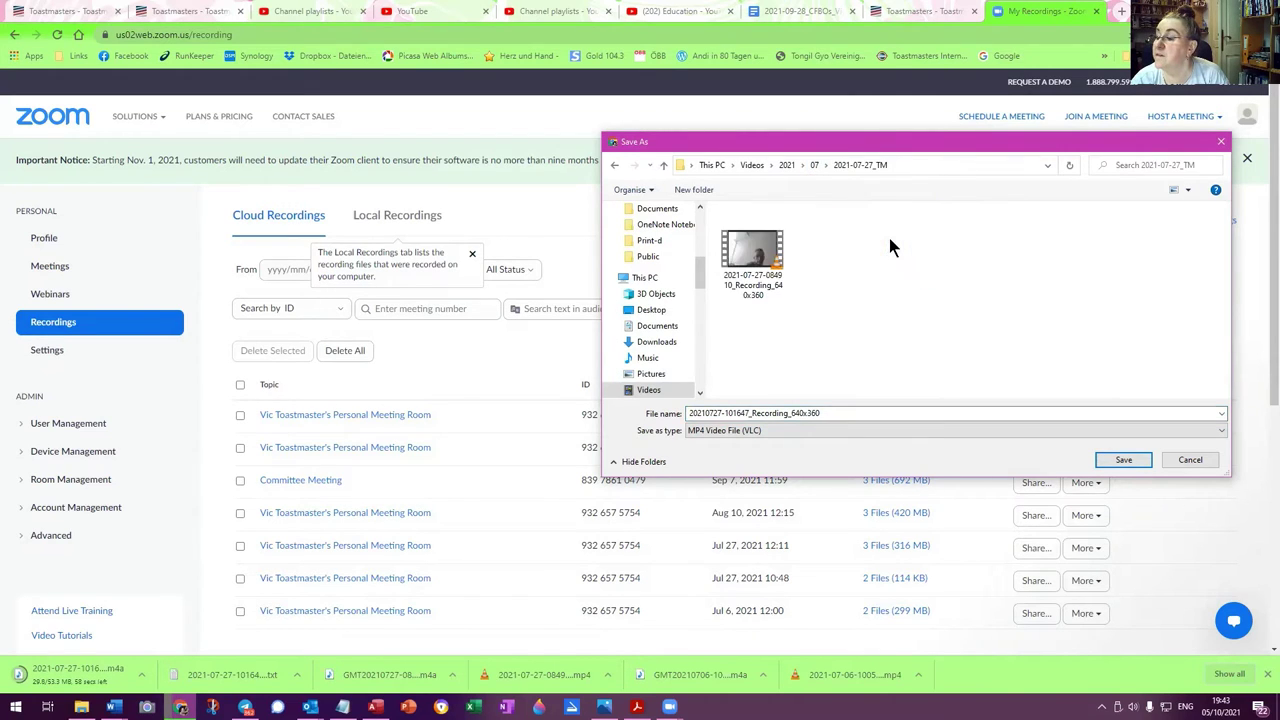
pyautogui.doubleClick(707, 413)
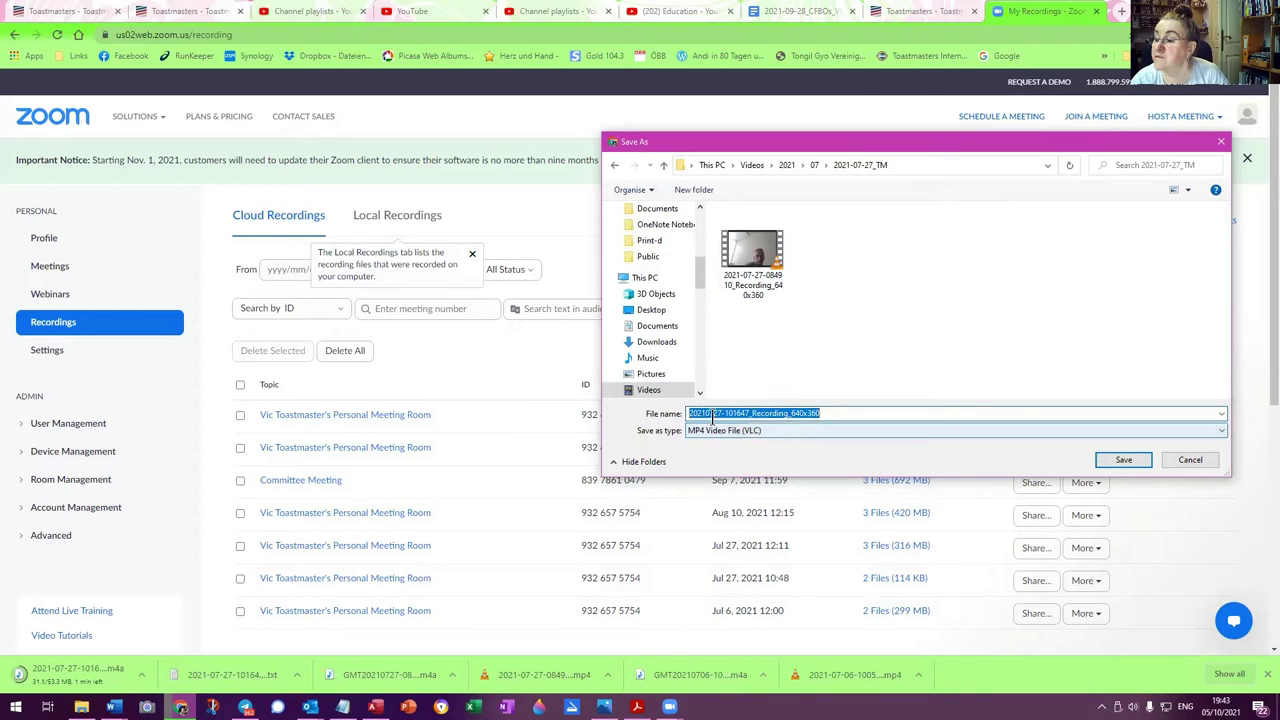
pyautogui.click(710, 414)
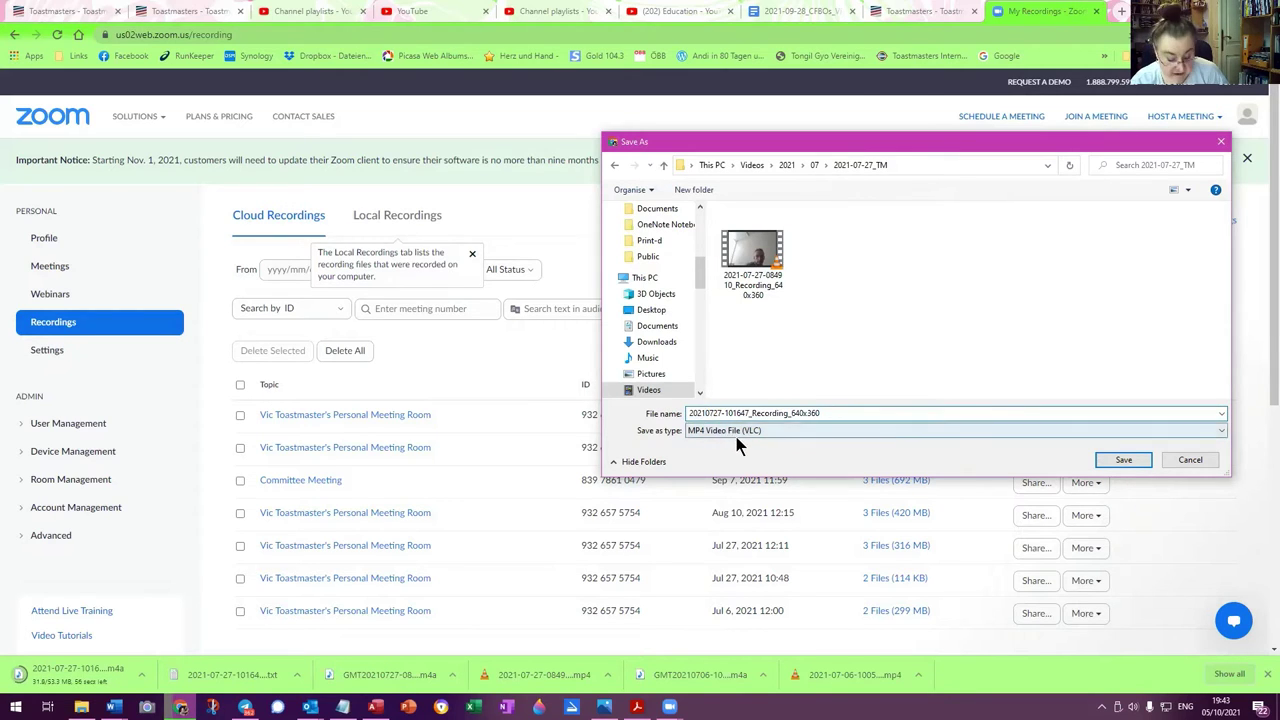
pyautogui.write('-07-')
pyautogui.click(717, 413)
pyautogui.write('-07')
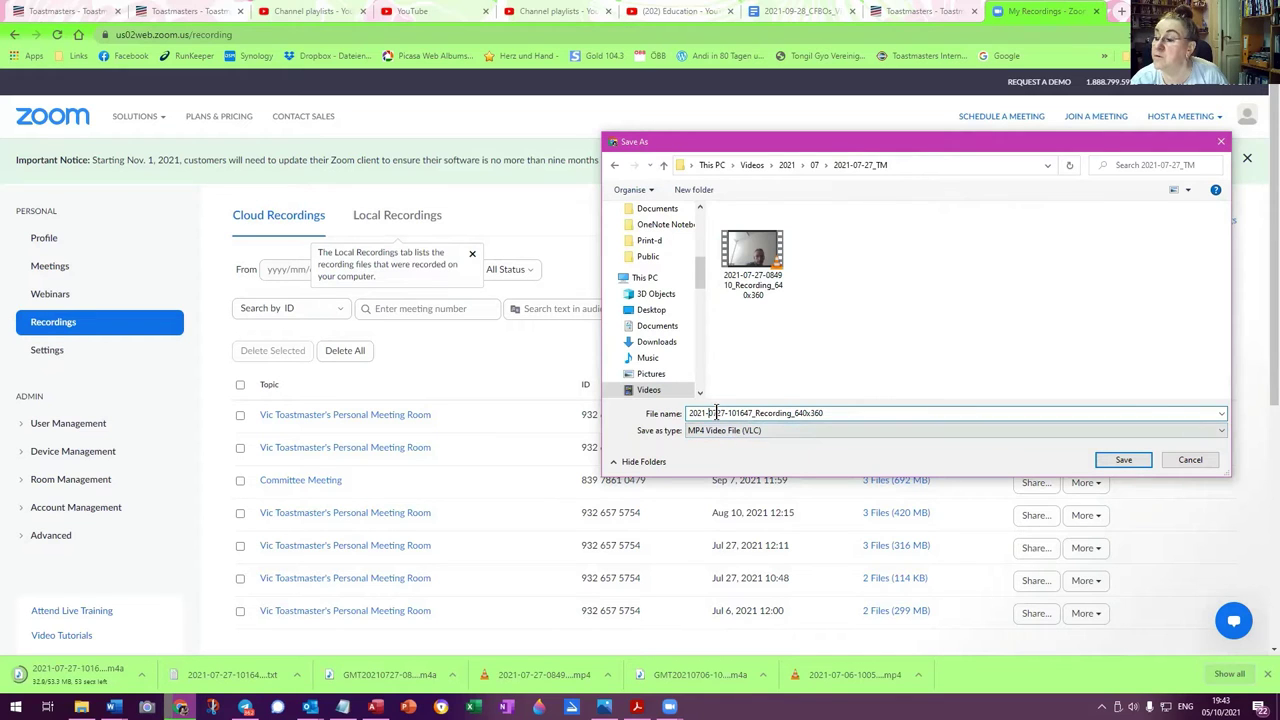
pyautogui.write('-')
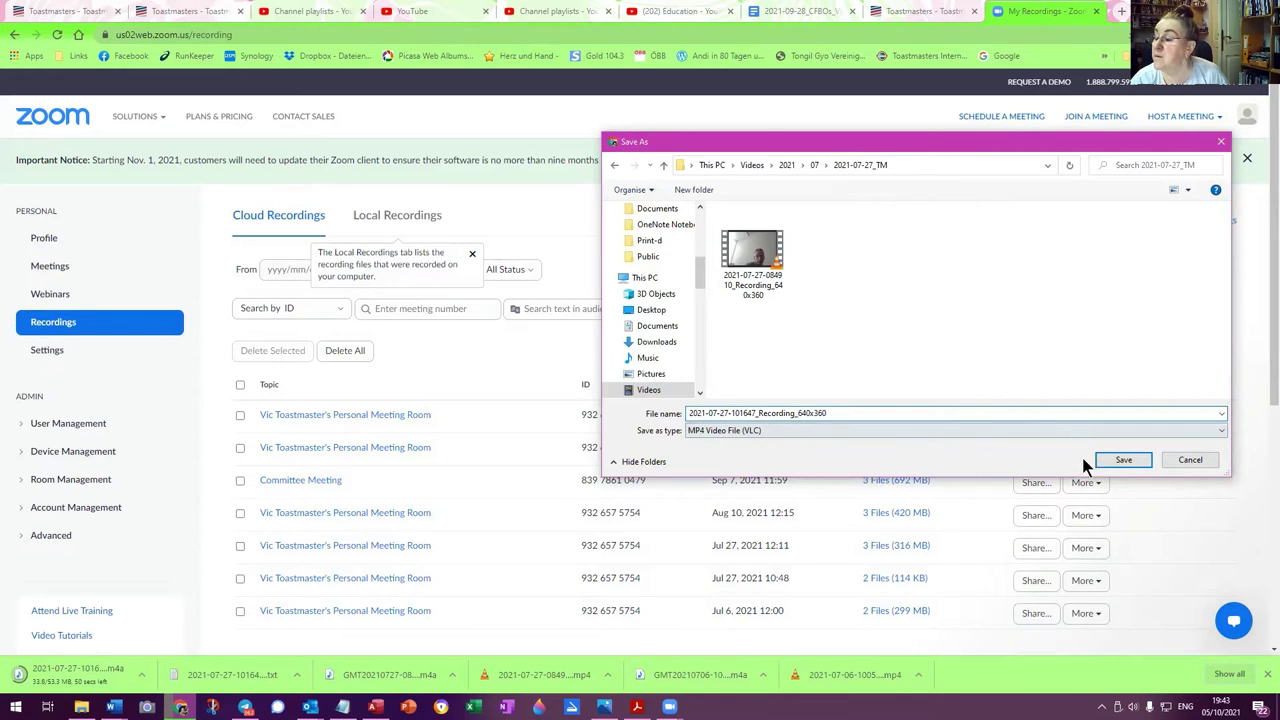
pyautogui.click(1130, 461)
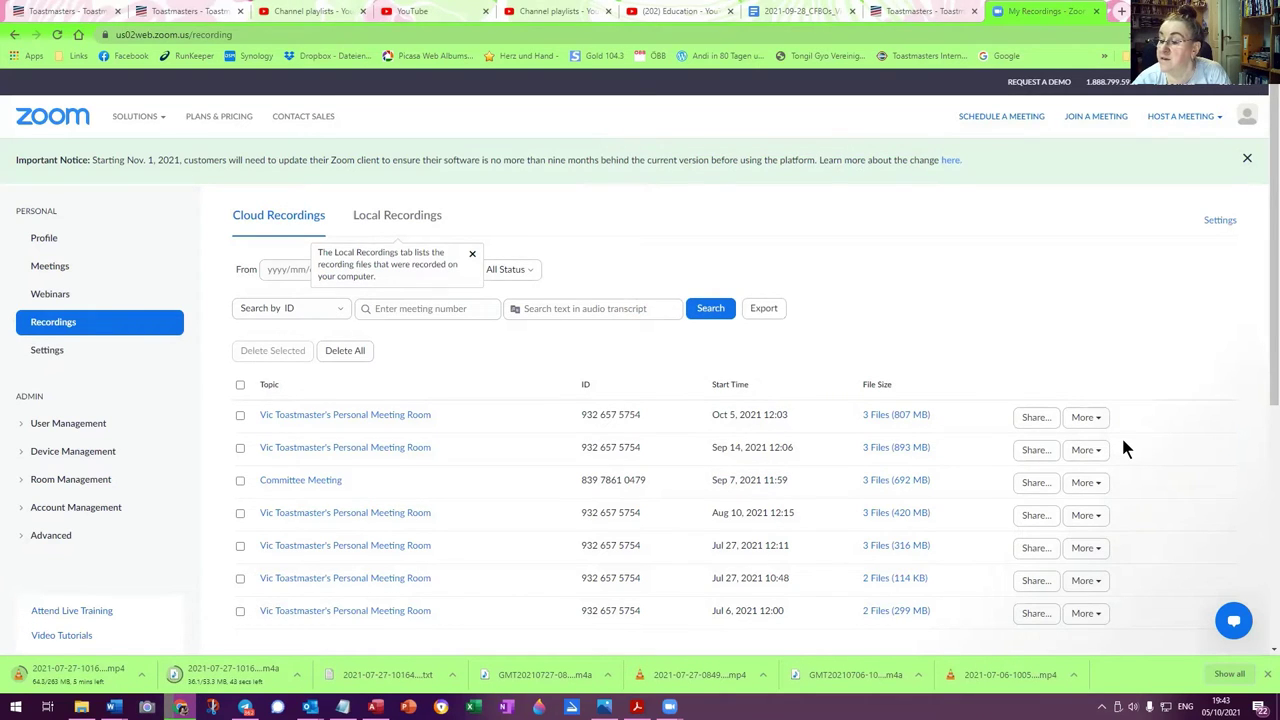
# Review easySpeak's 10 August 2021 hybrid meeting page, then go back to Zoom Cloud Recordings
pyautogui.click(923, 13)
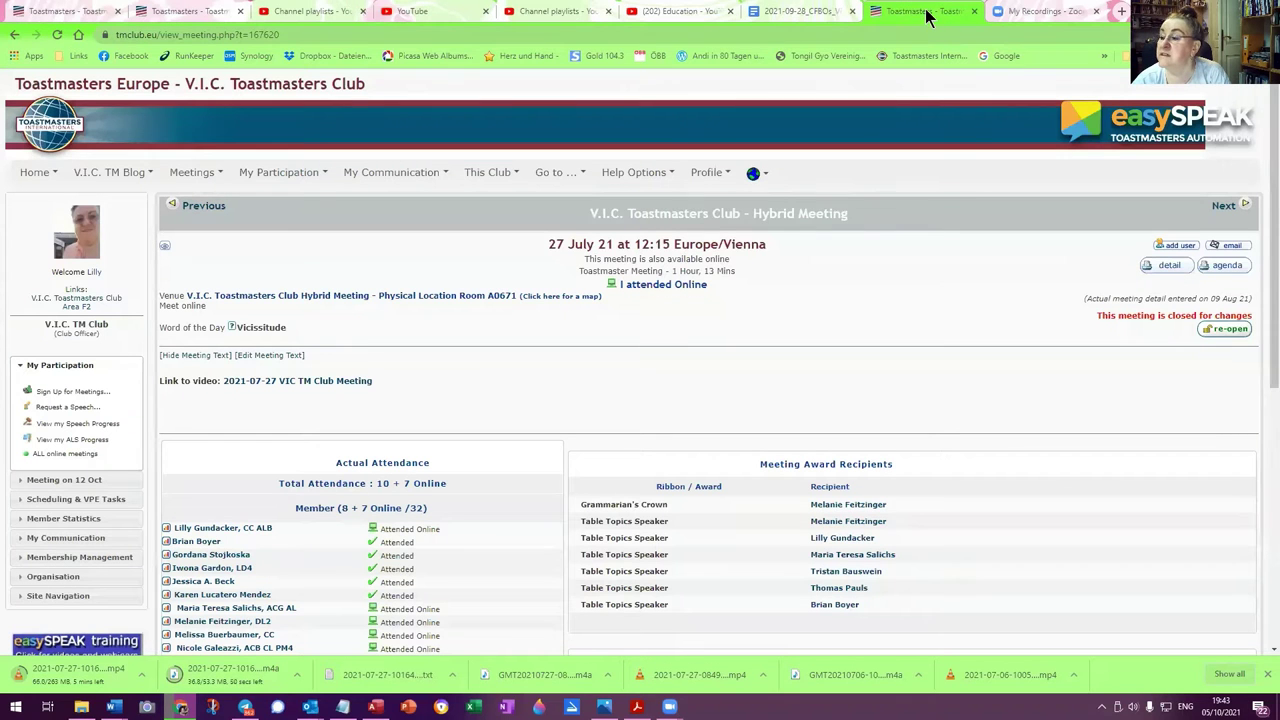
pyautogui.click(1224, 206)
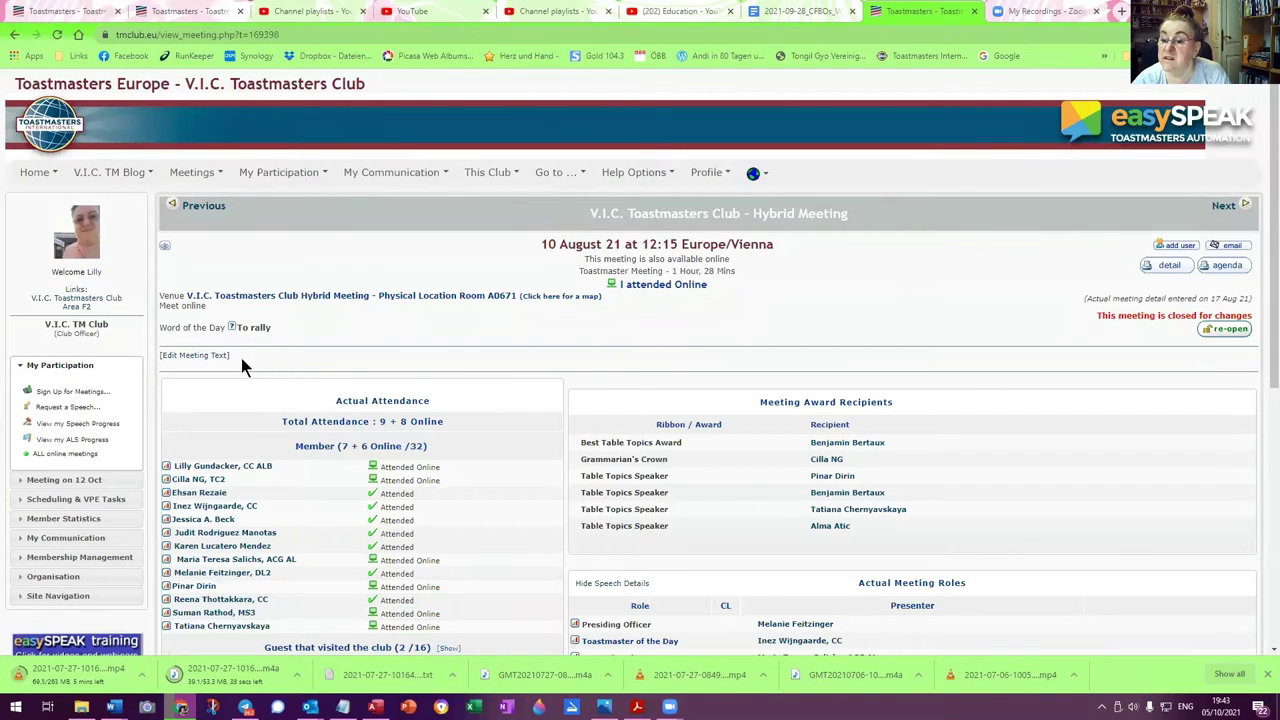
pyautogui.scroll(-2, 452, 590)
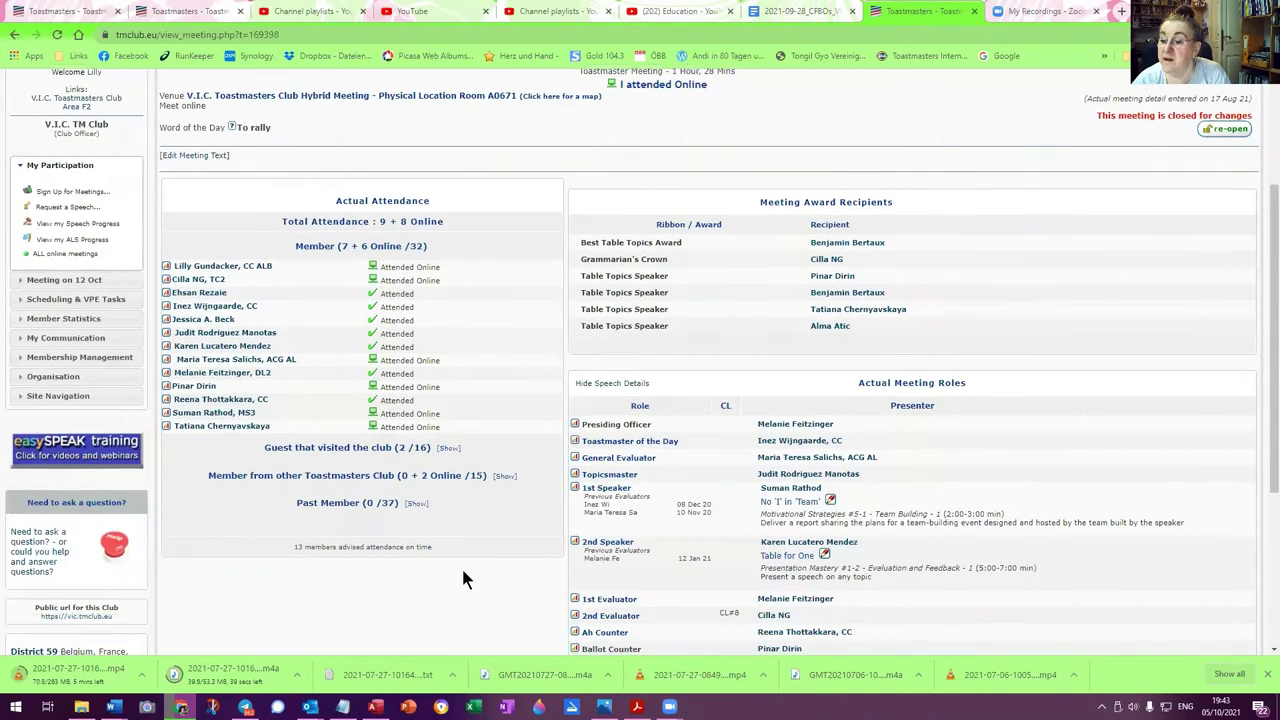
pyautogui.scroll(2, 463, 577)
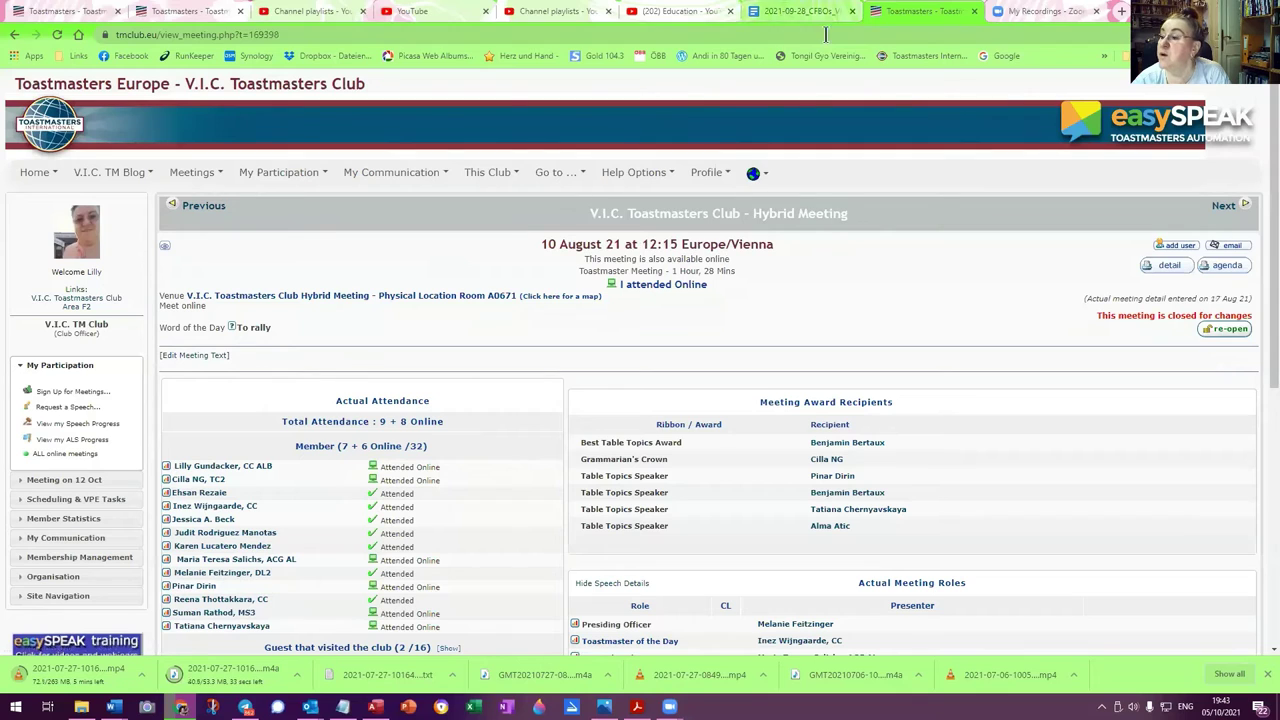
pyautogui.click(1045, 18)
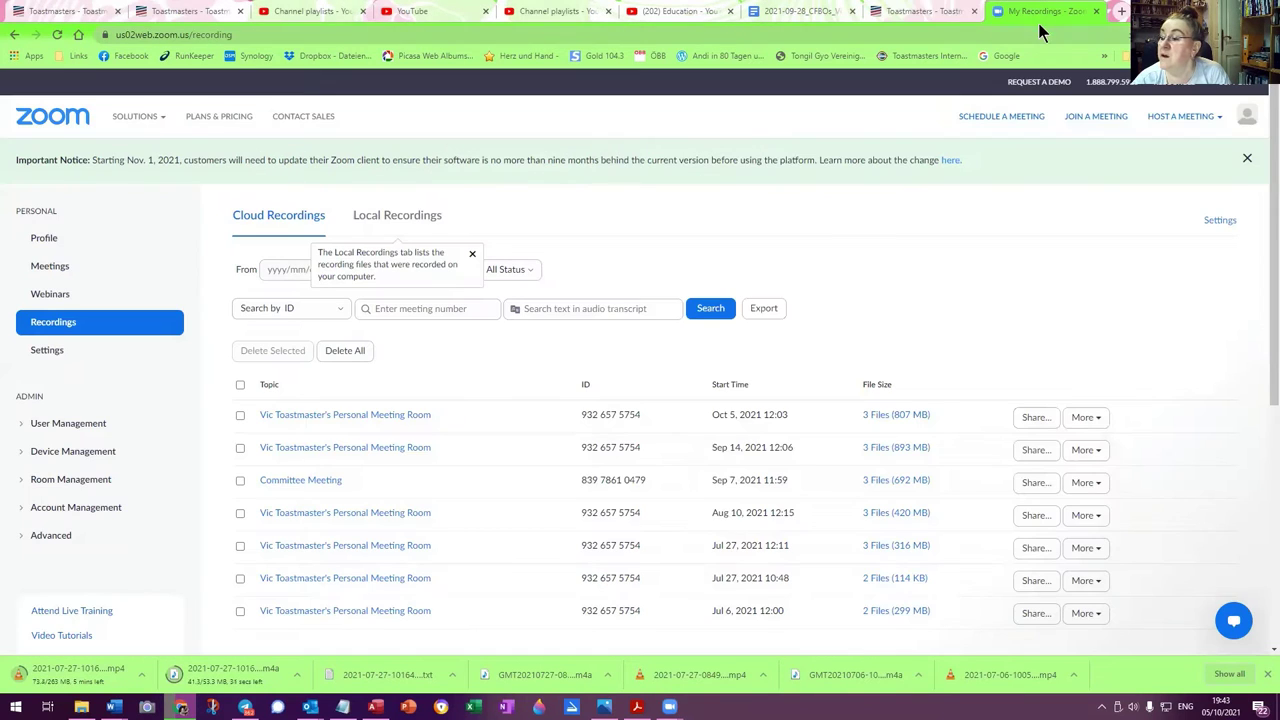
# Start downloading all files of the Aug 10, 2021 recording
pyautogui.click(1086, 515)
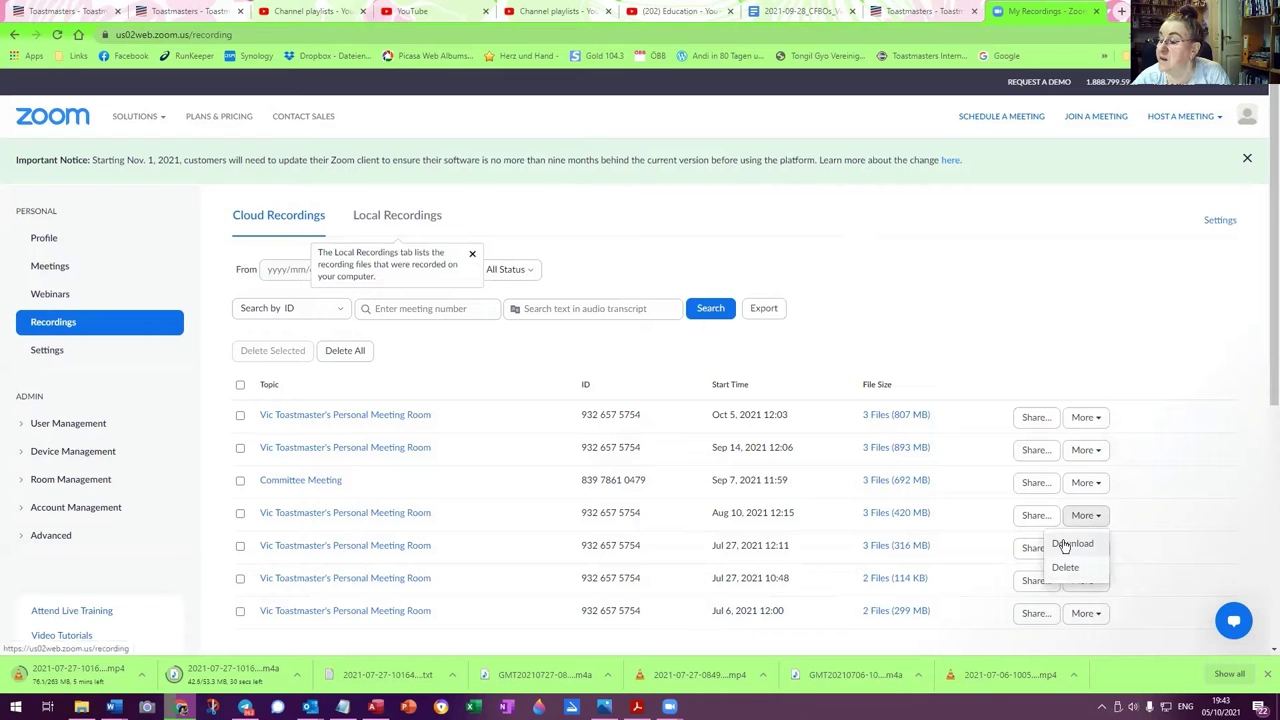
pyautogui.click(1066, 543)
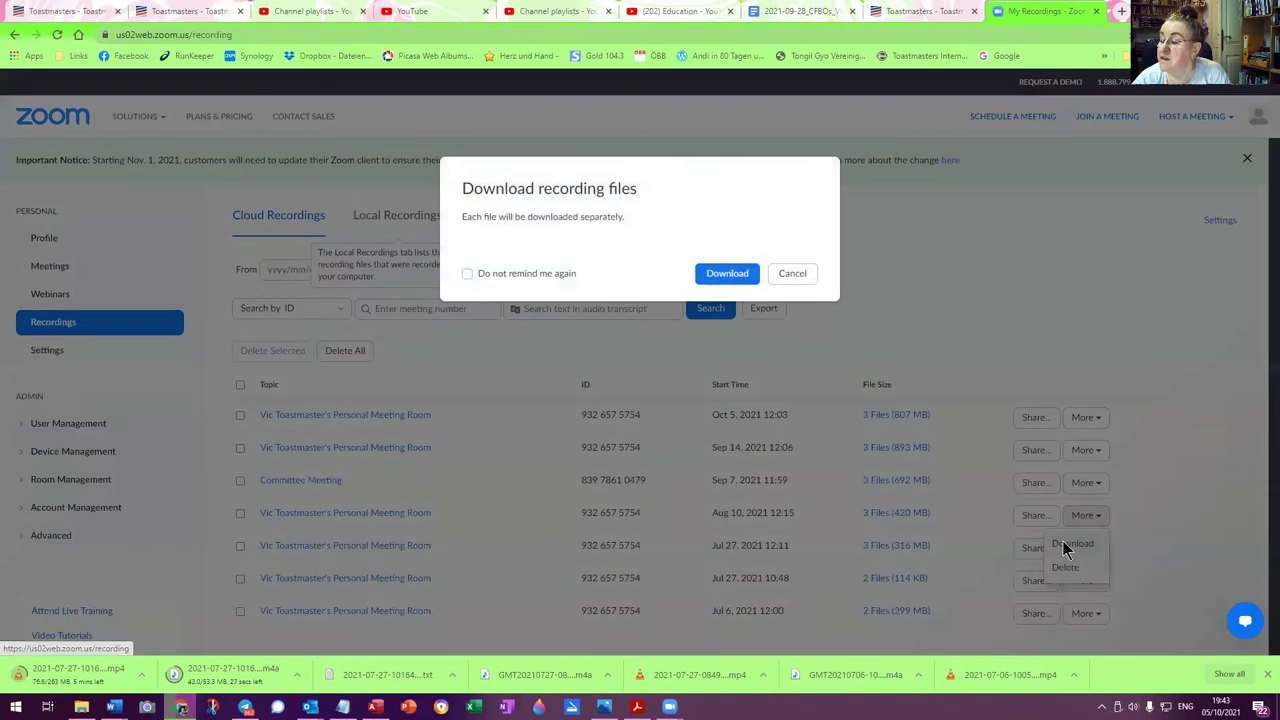
pyautogui.click(720, 273)
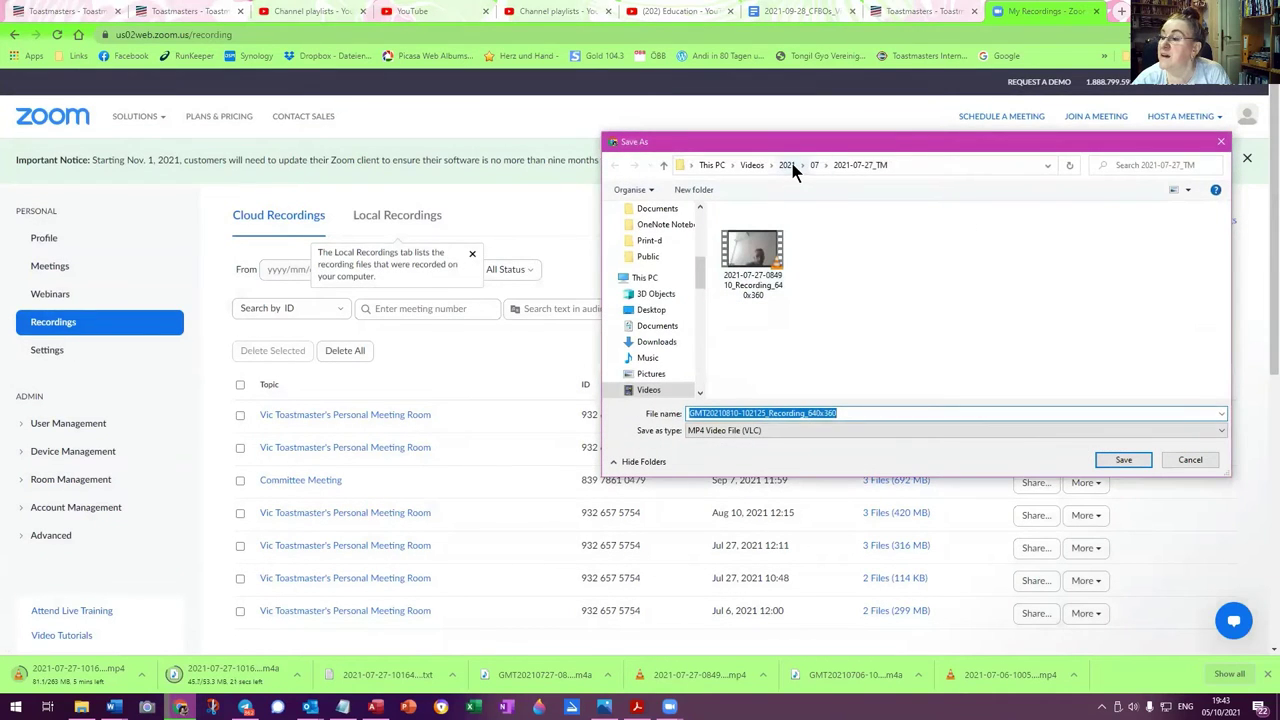
# Create and open a new 2021-08-10_TM folder under Videos\2021\08
pyautogui.click(788, 166)
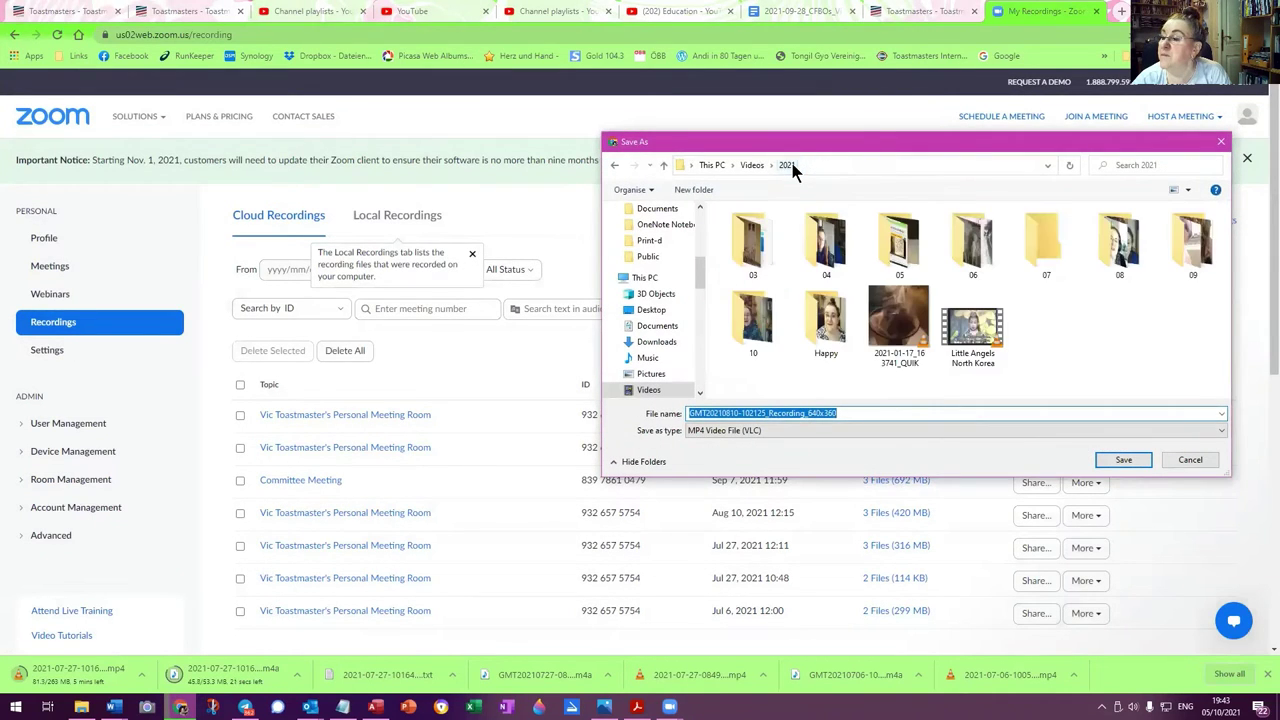
pyautogui.click(1130, 257)
pyautogui.doubleClick(1127, 257)
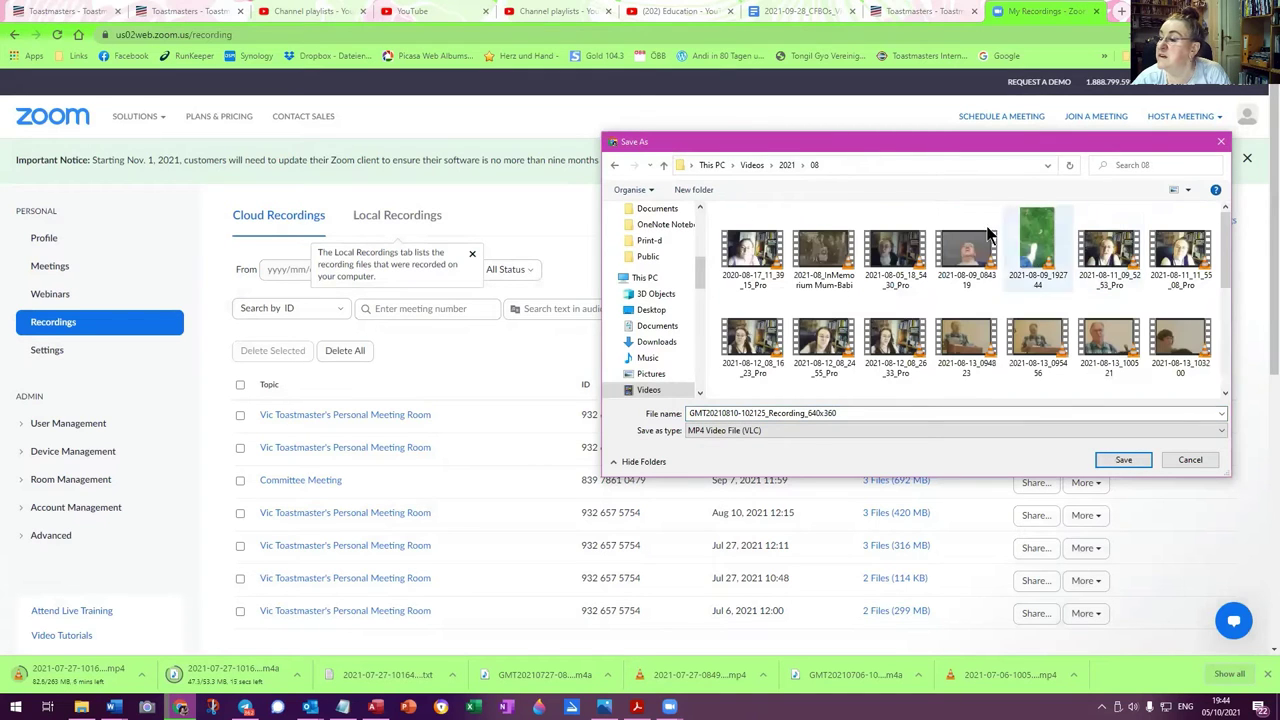
pyautogui.click(692, 189)
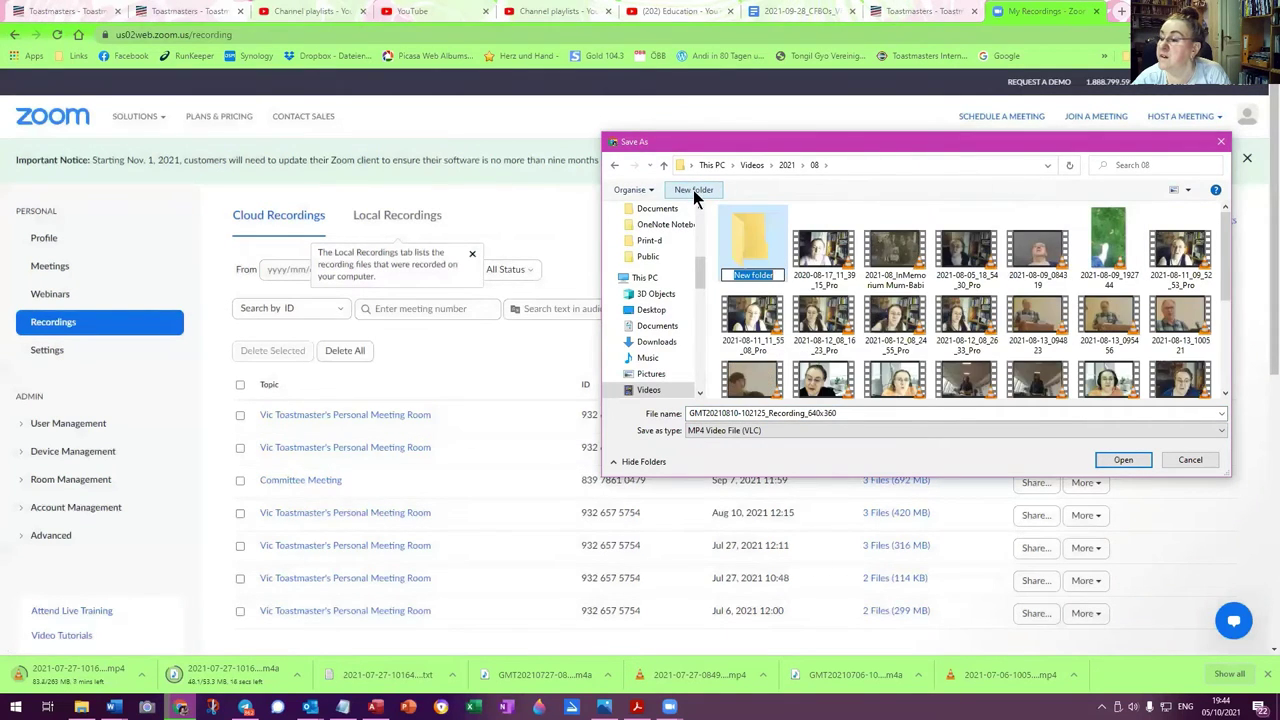
pyautogui.write('2021-')
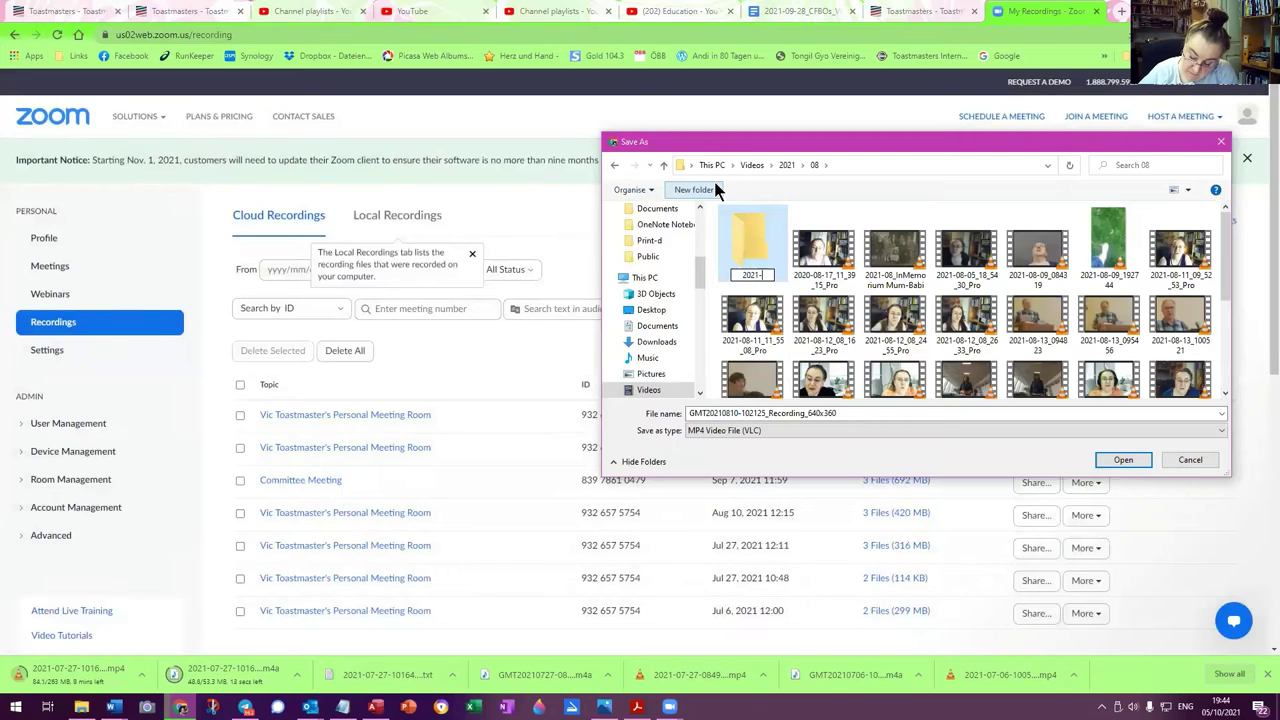
pyautogui.write('08-10_')
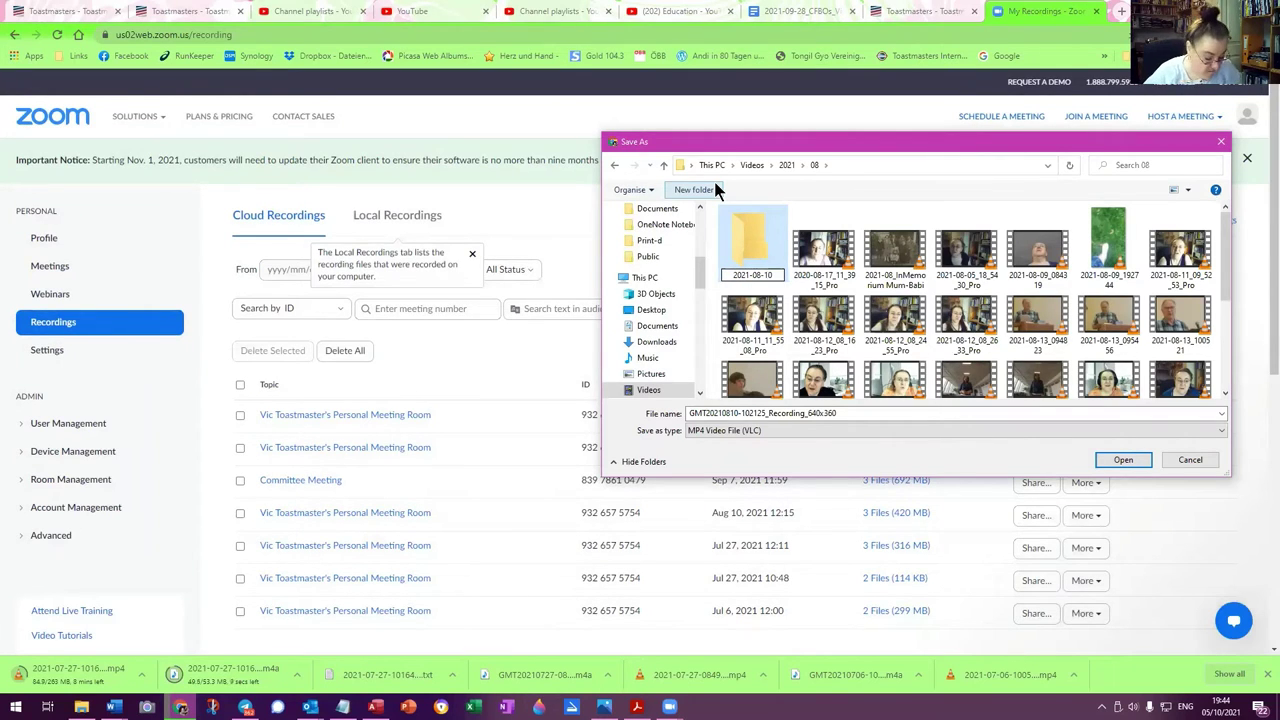
pyautogui.write('TM')
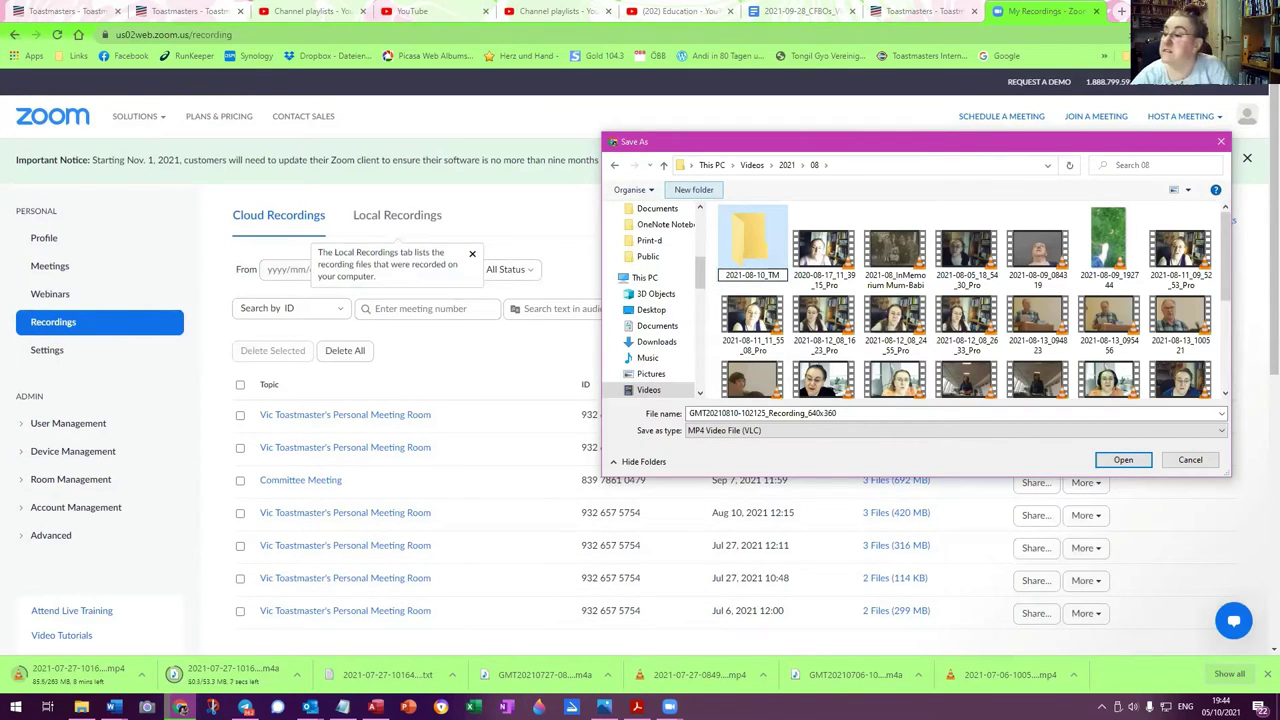
pyautogui.doubleClick(743, 228)
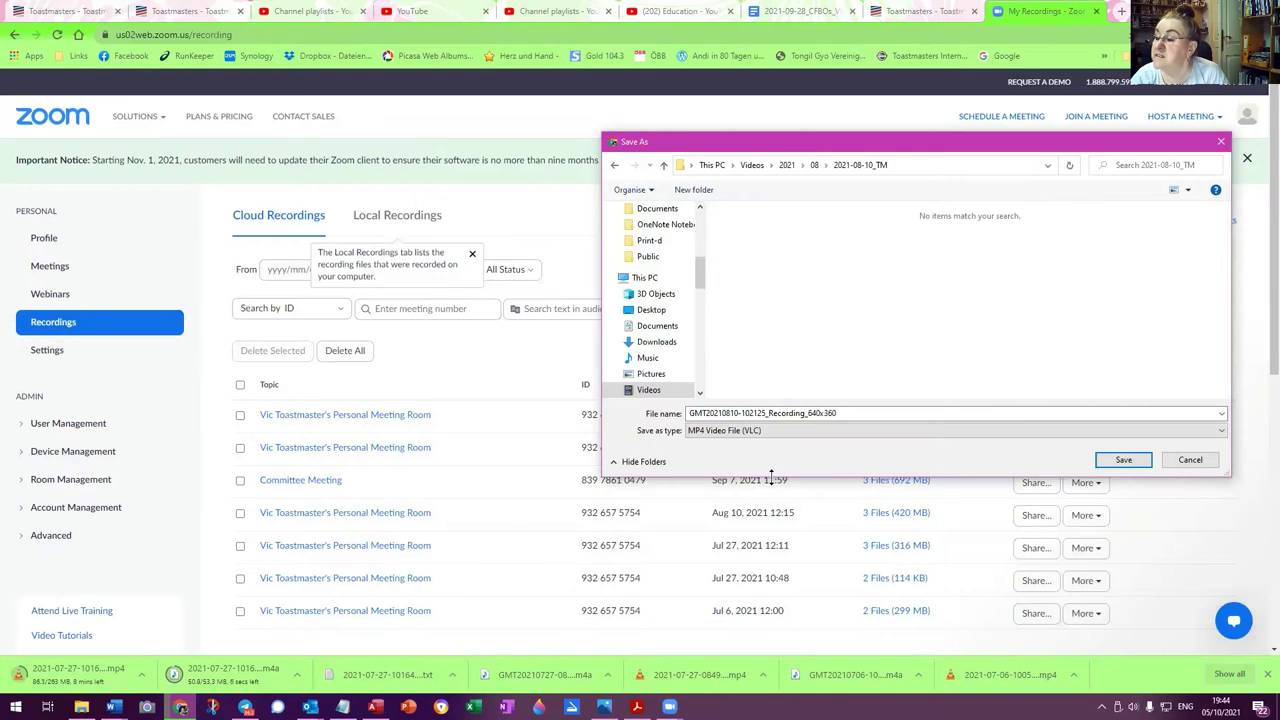
pyautogui.doubleClick(704, 412)
pyautogui.click(709, 412)
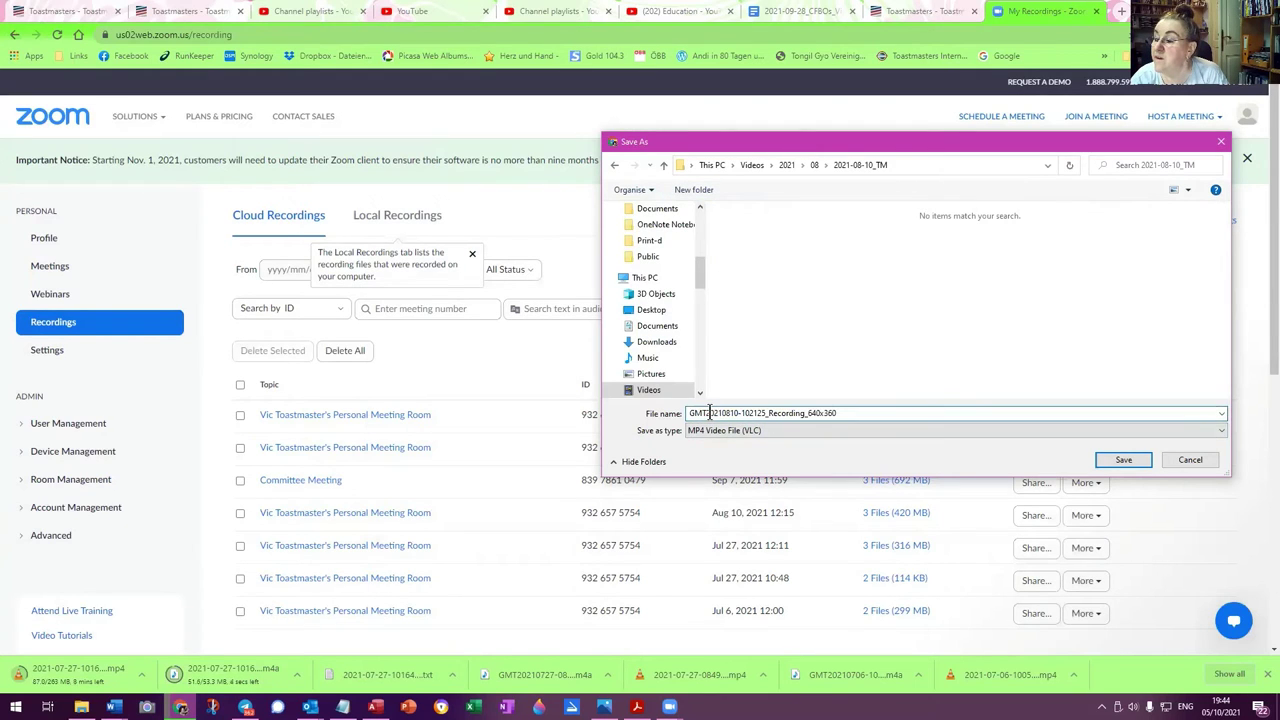
pyautogui.moveTo(707, 414); pyautogui.dragTo(676, 423)
pyautogui.click(702, 412)
pyautogui.press('BackSpace')
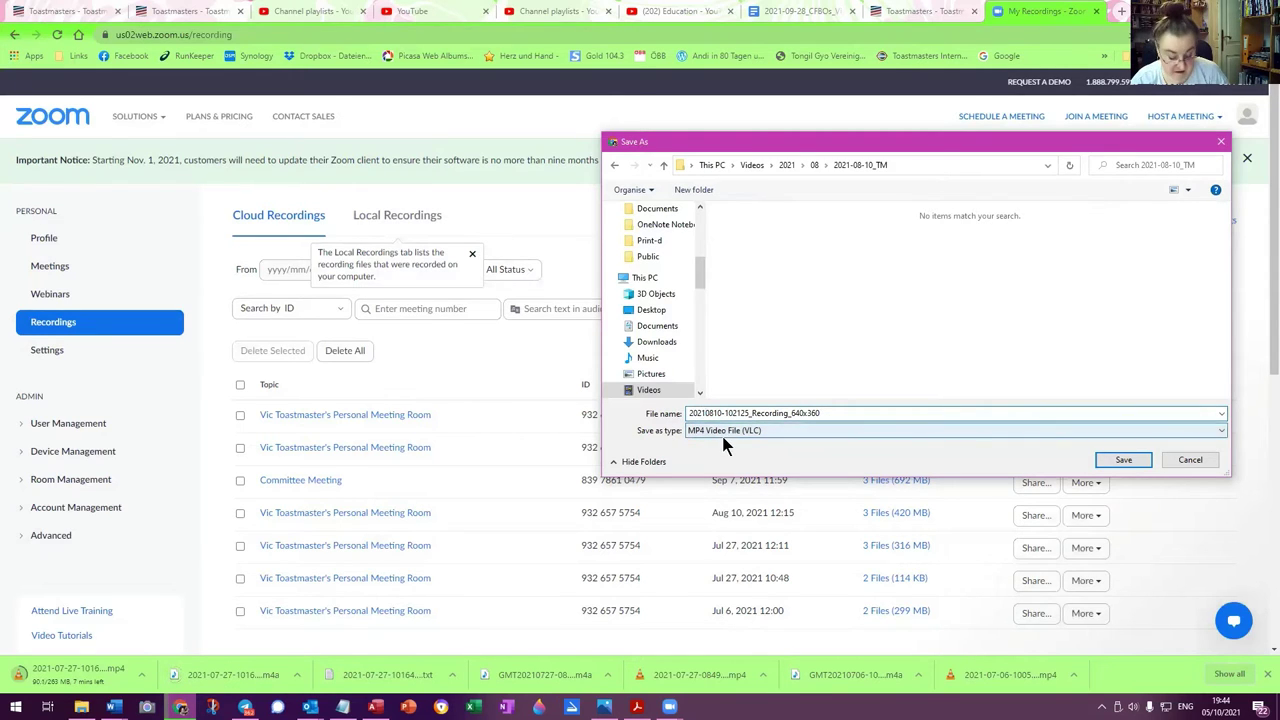
pyautogui.write('-')
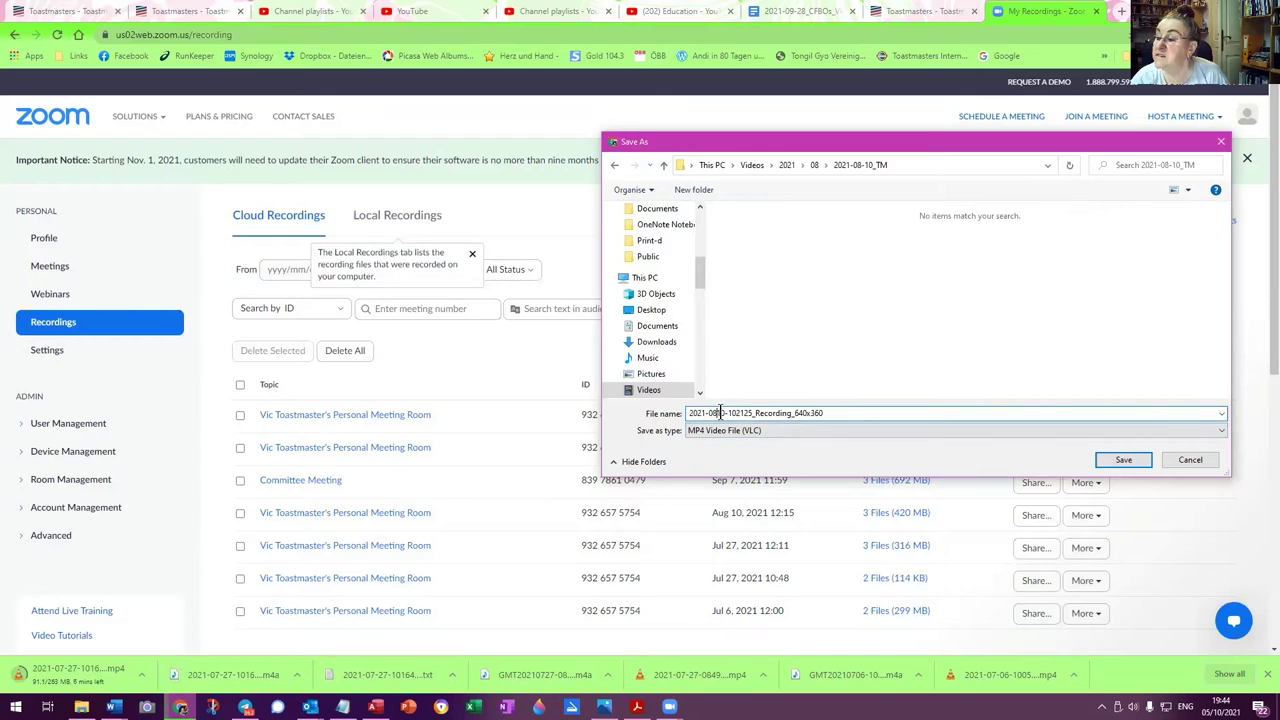
pyautogui.click(720, 412)
pyautogui.write('-')
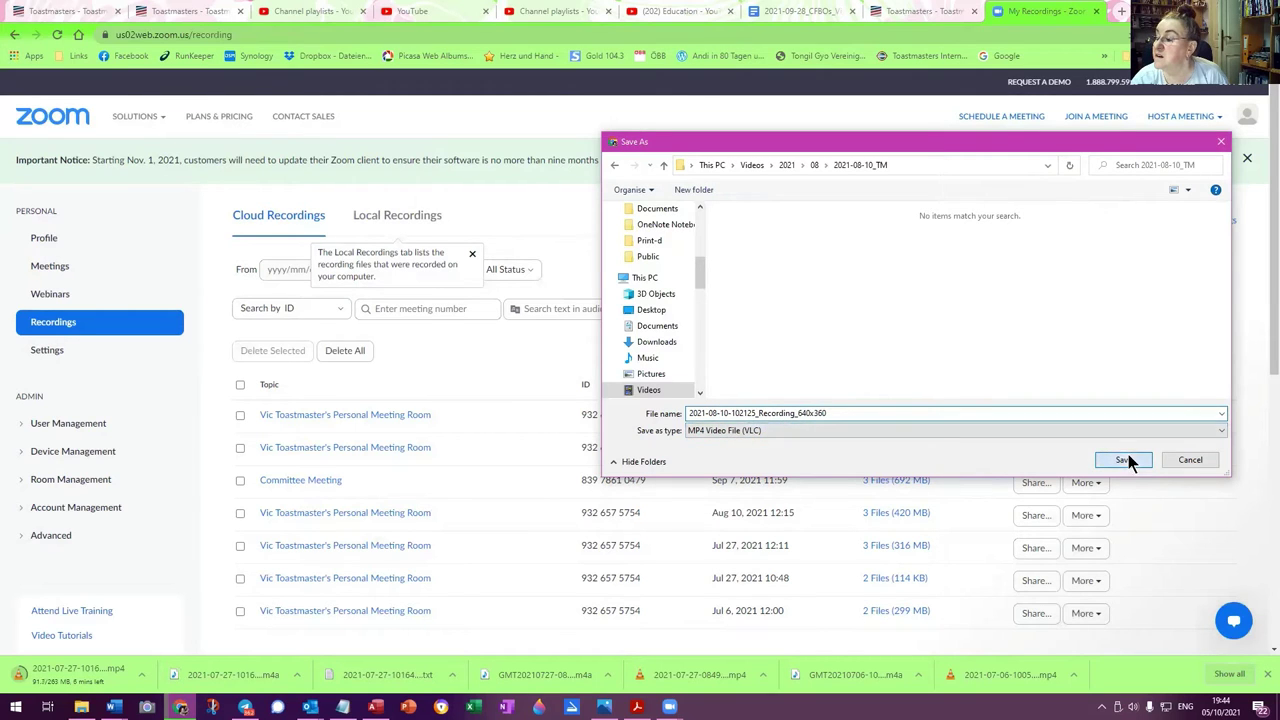
pyautogui.click(1124, 459)
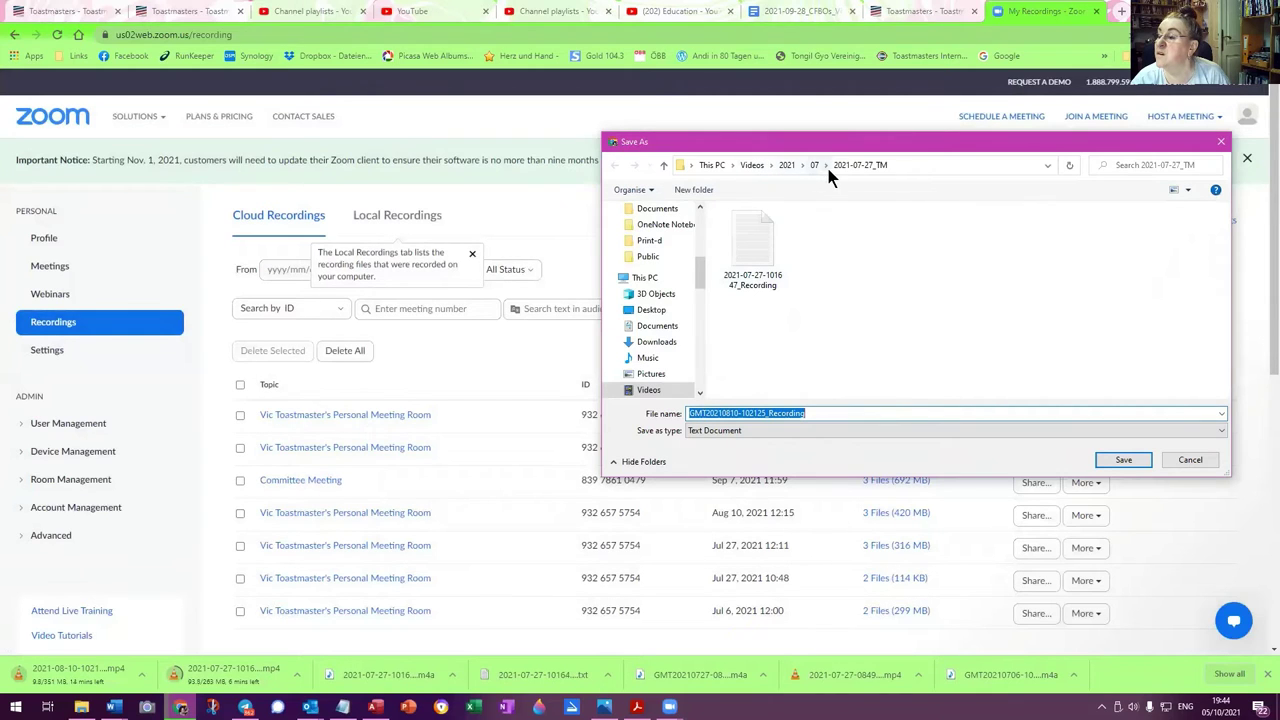
pyautogui.click(787, 166)
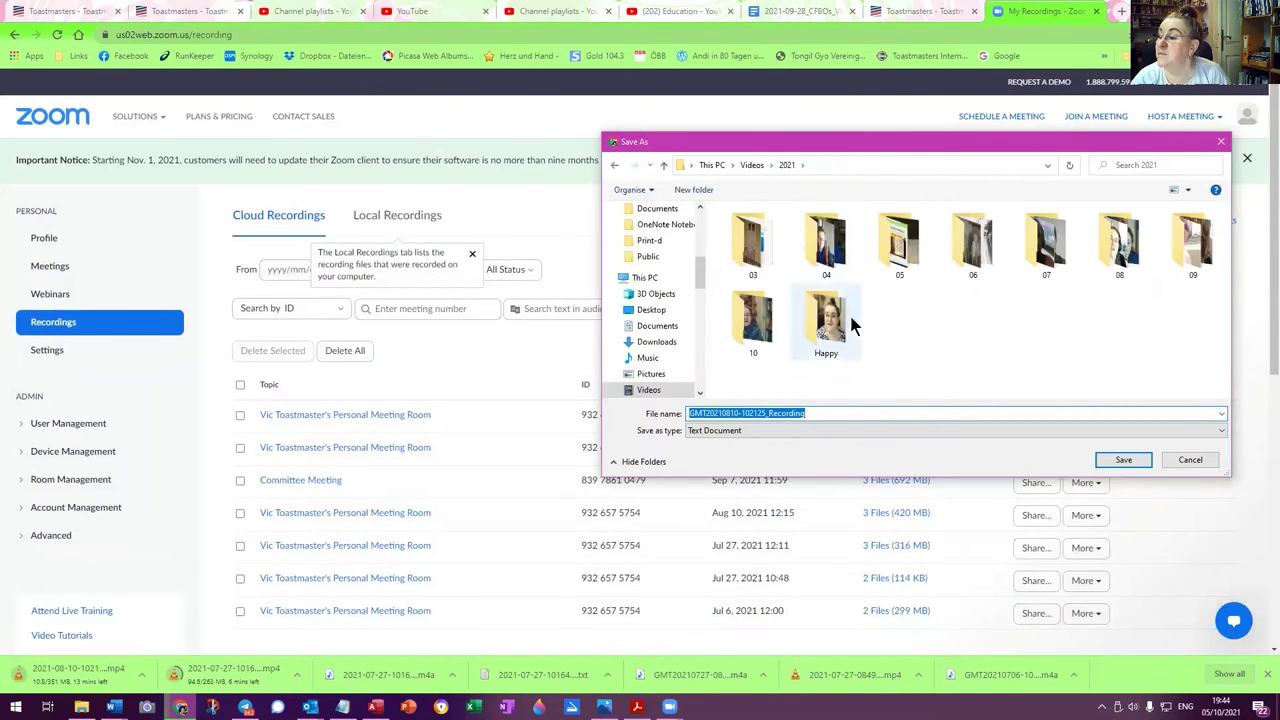
pyautogui.doubleClick(1135, 250)
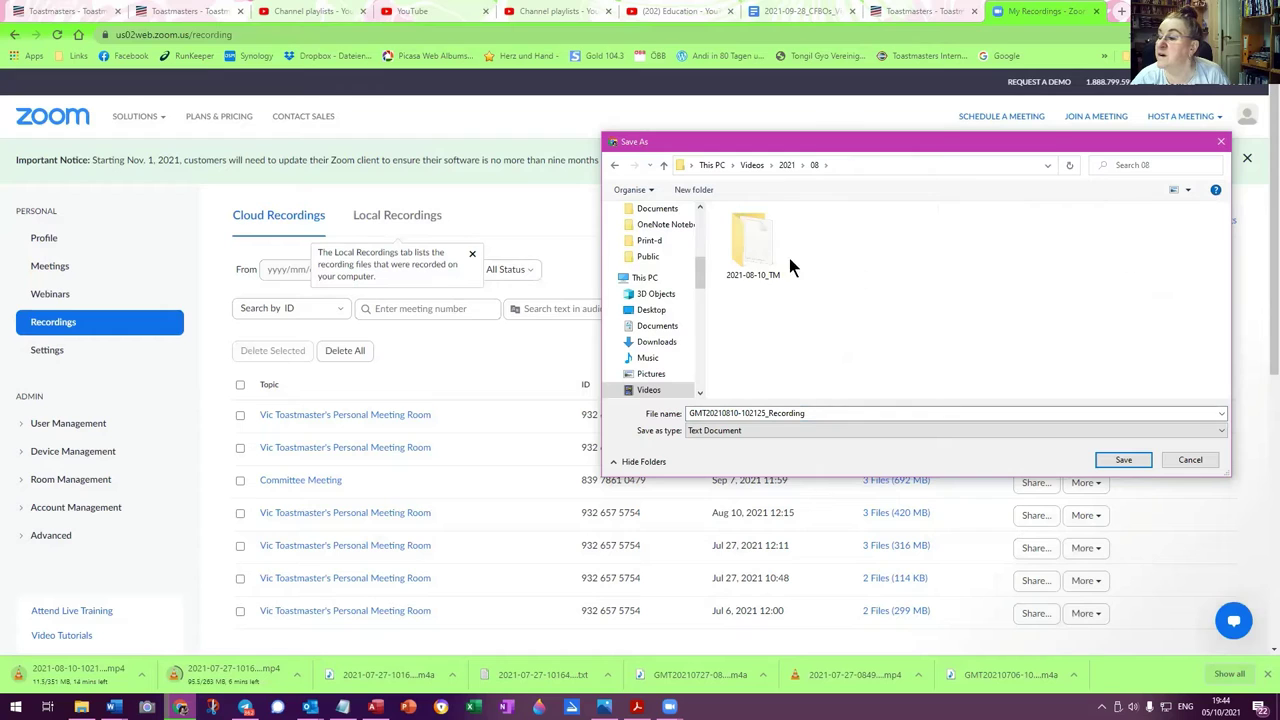
pyautogui.doubleClick(757, 262)
pyautogui.doubleClick(706, 416)
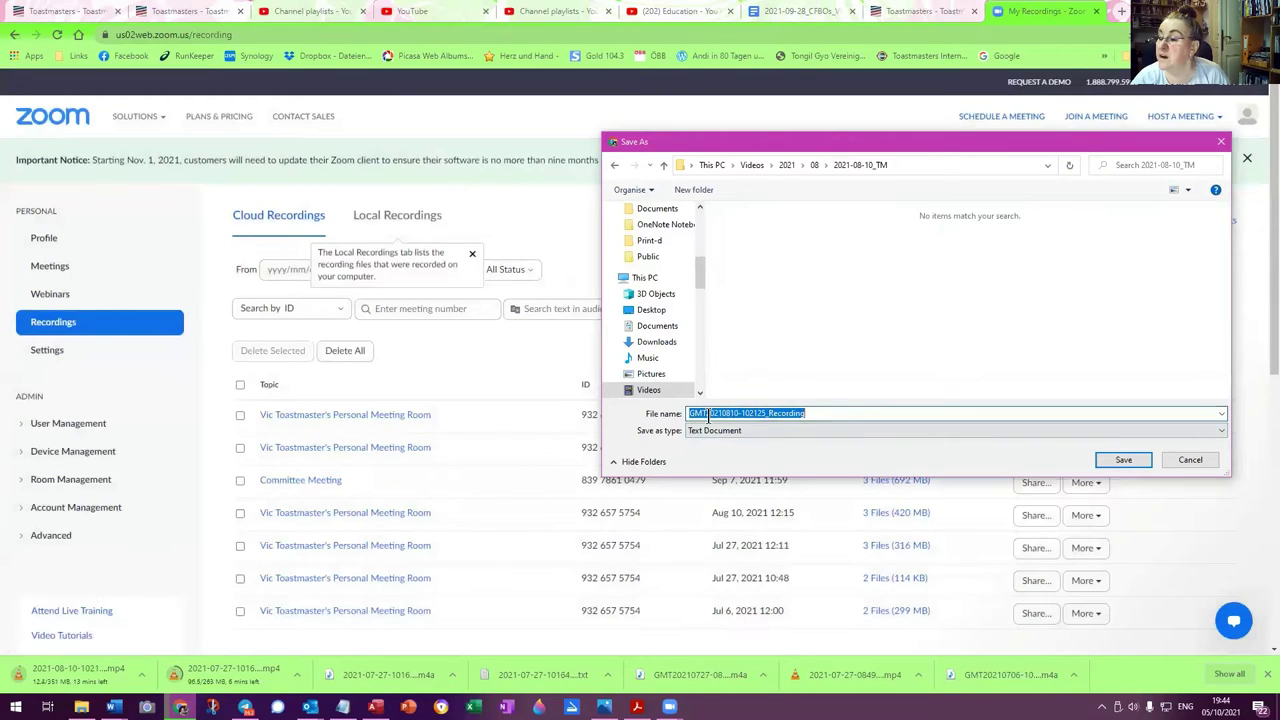
pyautogui.moveTo(706, 413); pyautogui.dragTo(684, 413)
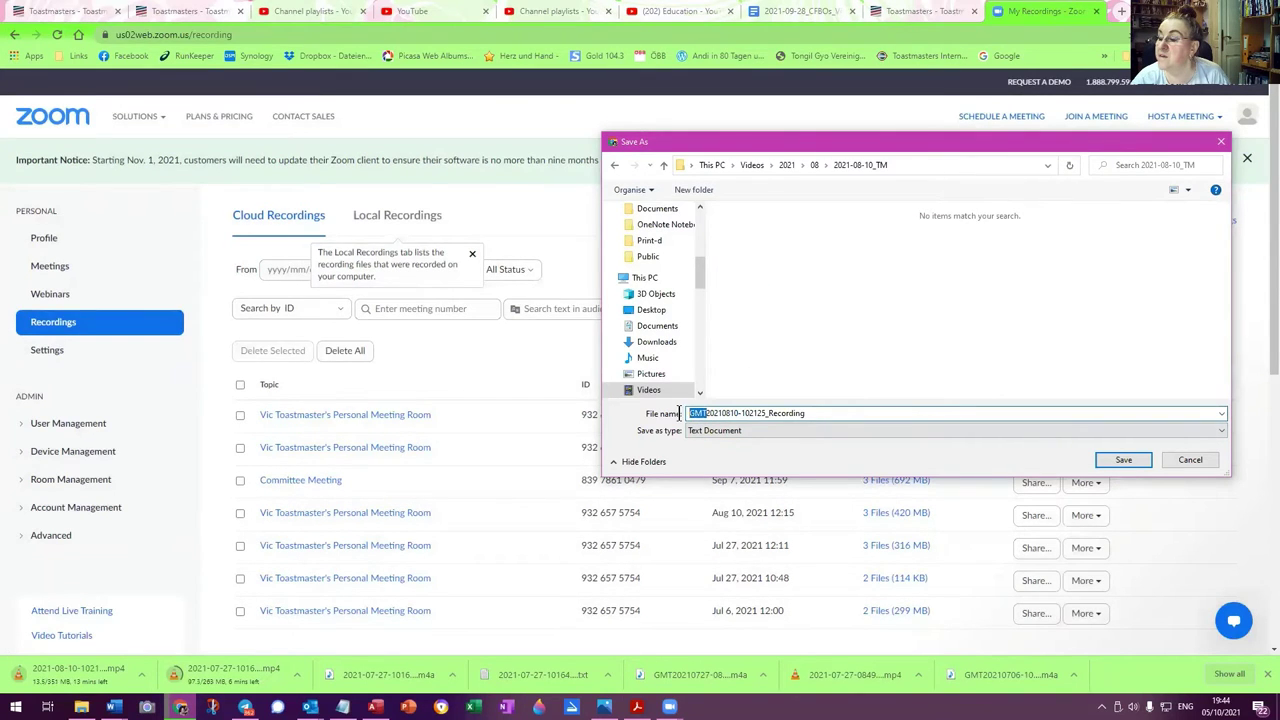
pyautogui.press('BackSpace')
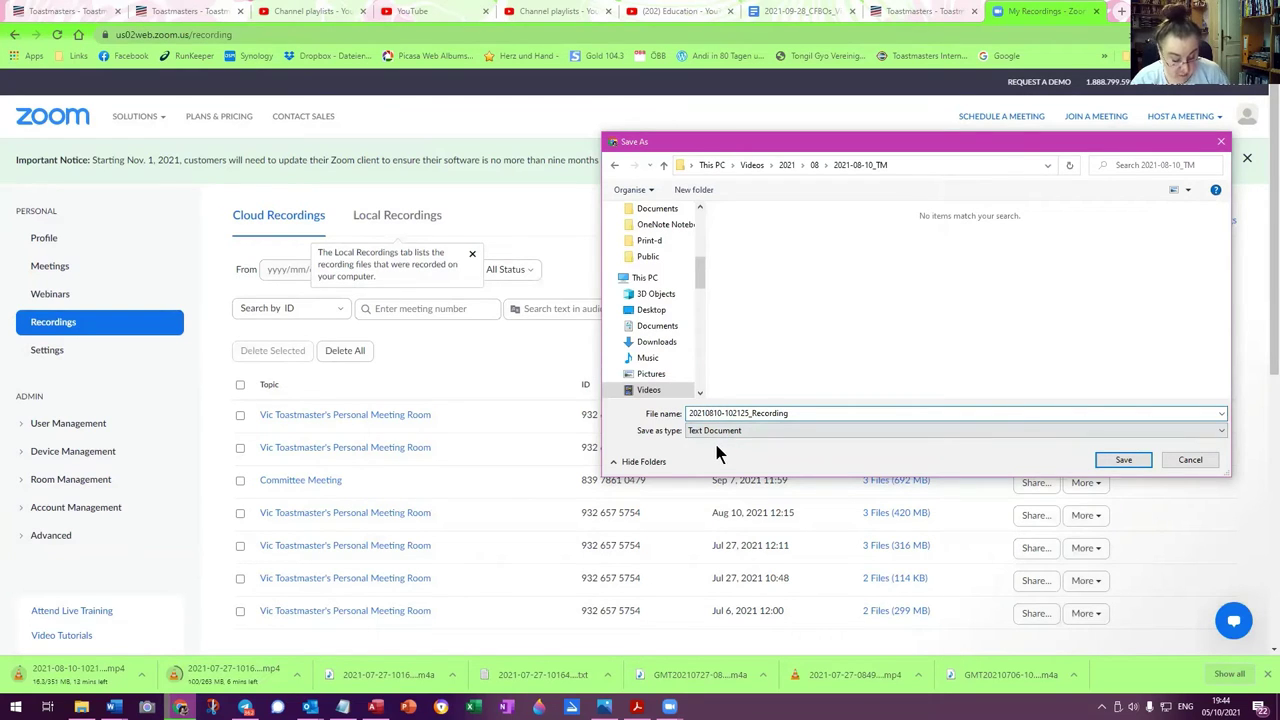
pyautogui.write('-')
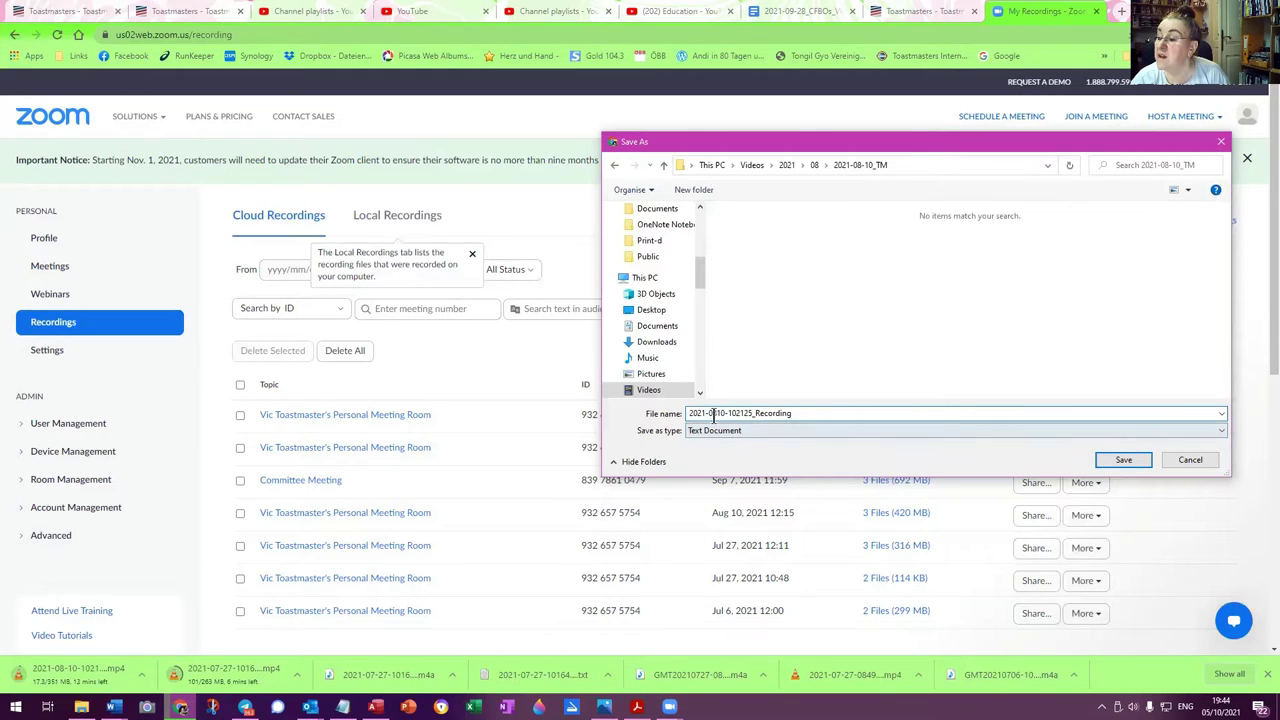
pyautogui.click(714, 412)
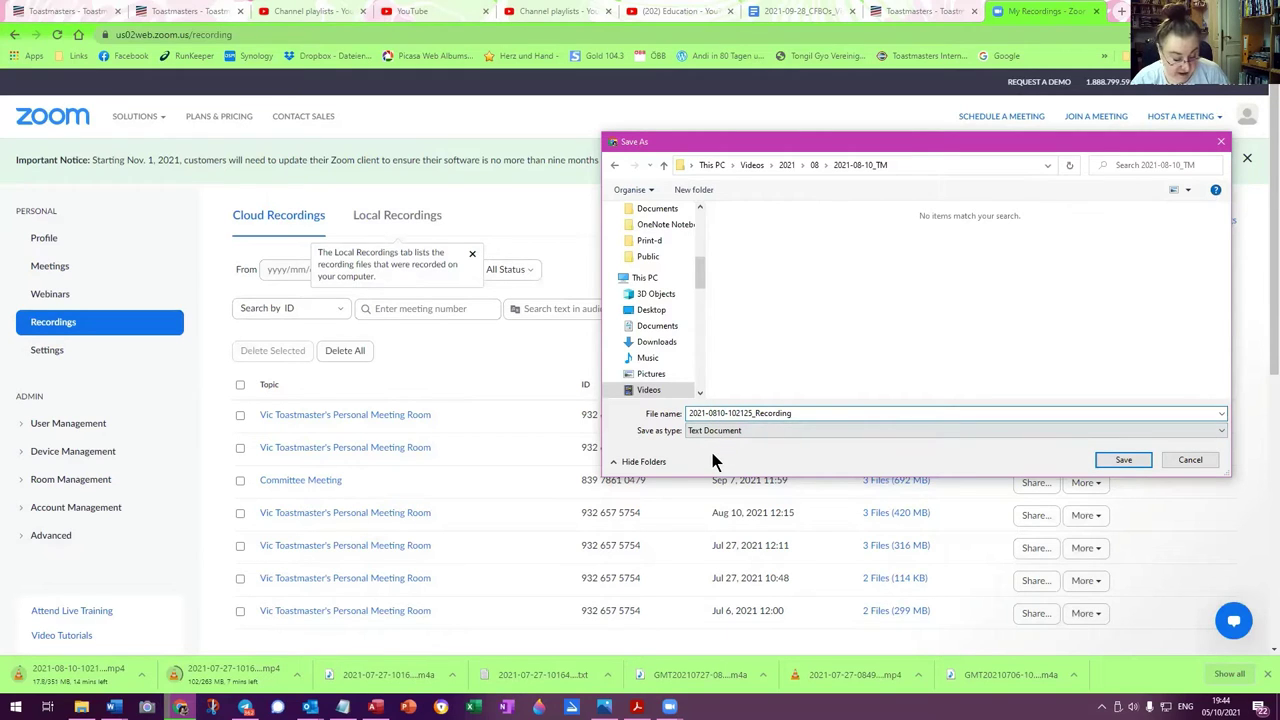
pyautogui.write('-')
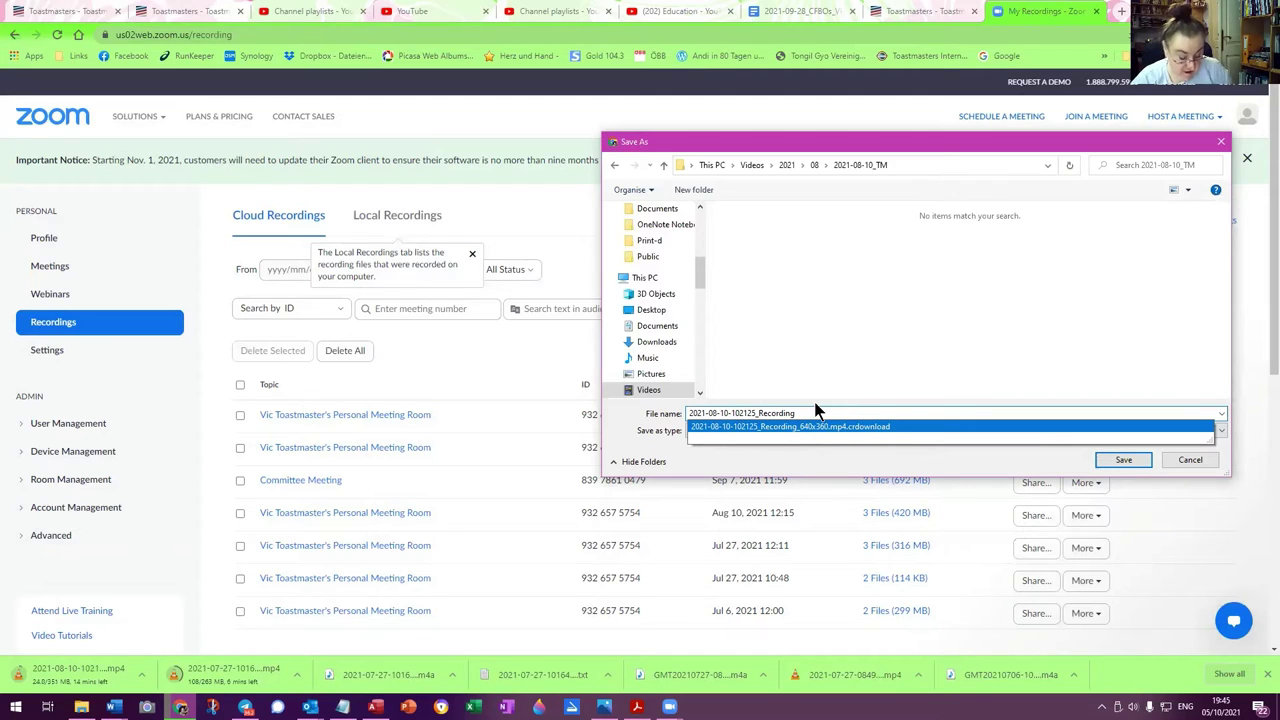
pyautogui.write('-text')
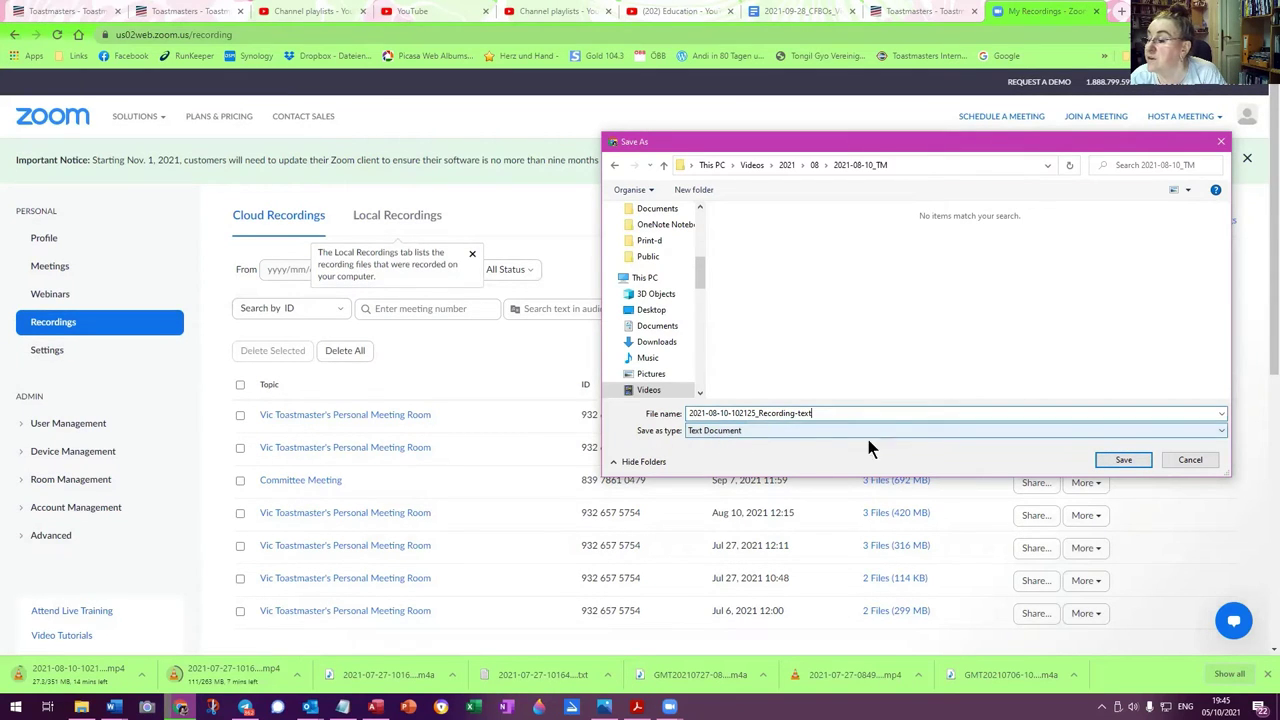
pyautogui.click(1127, 459)
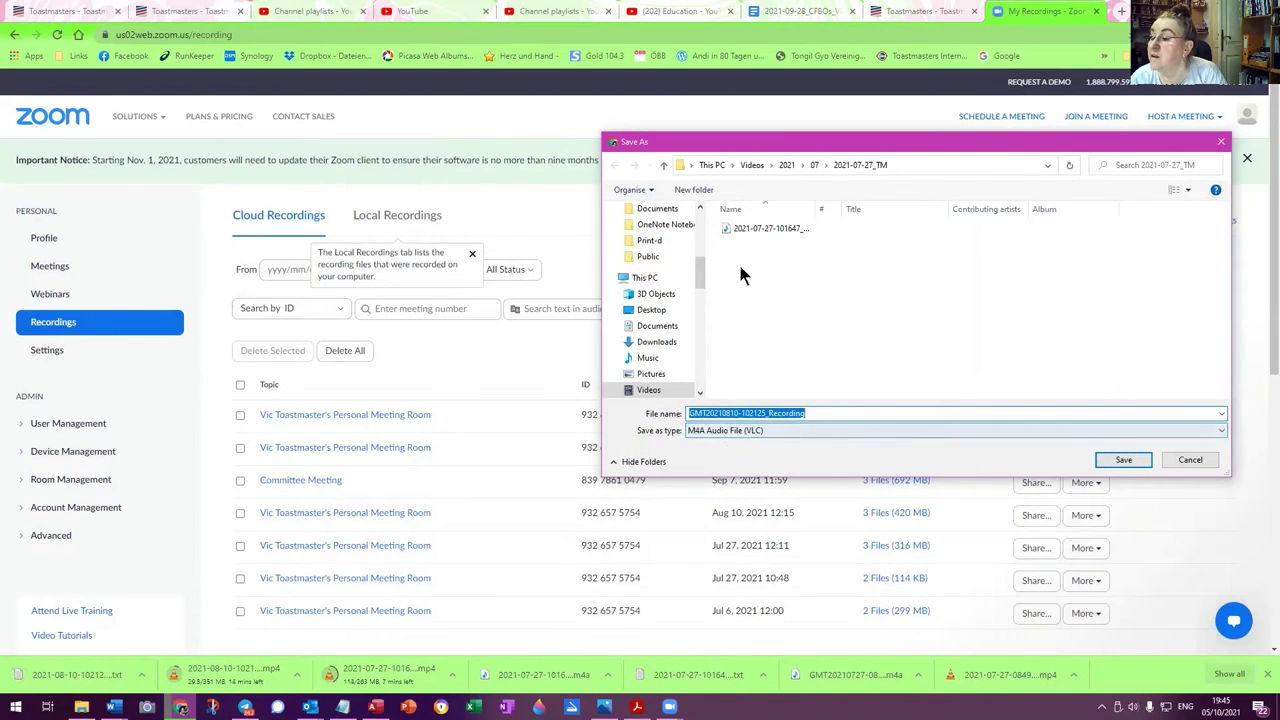
pyautogui.click(790, 165)
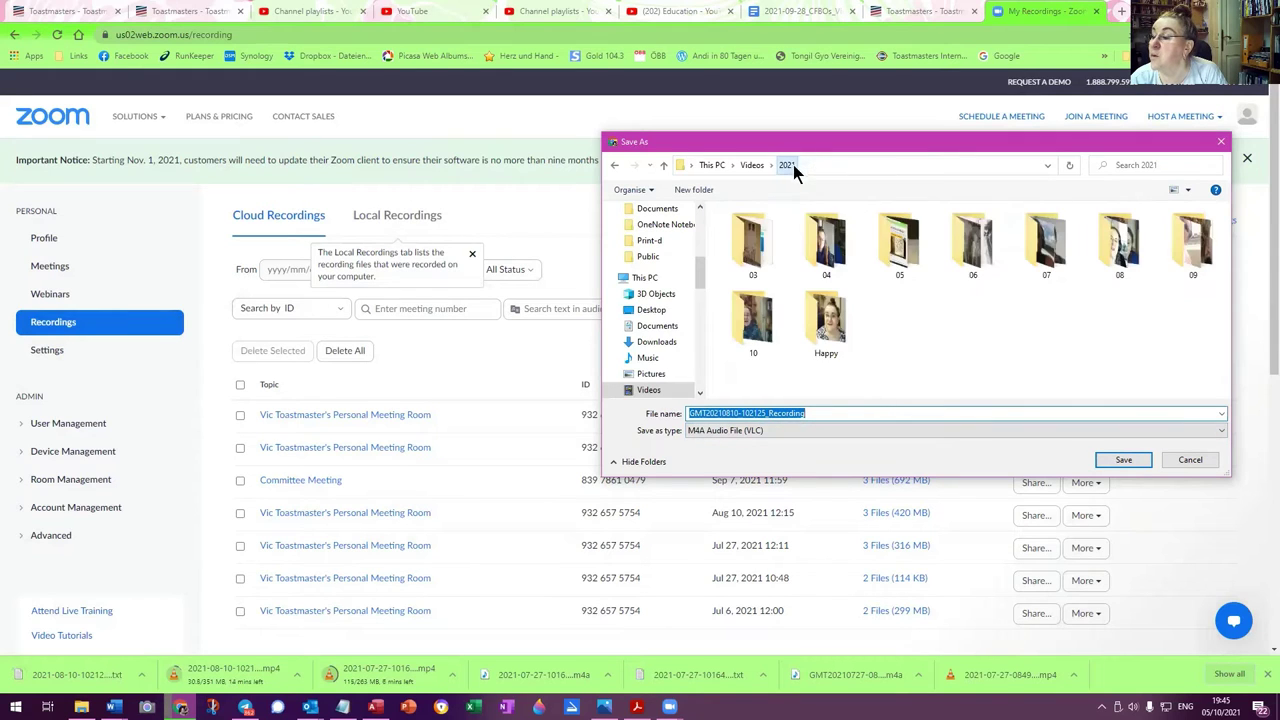
pyautogui.doubleClick(1129, 247)
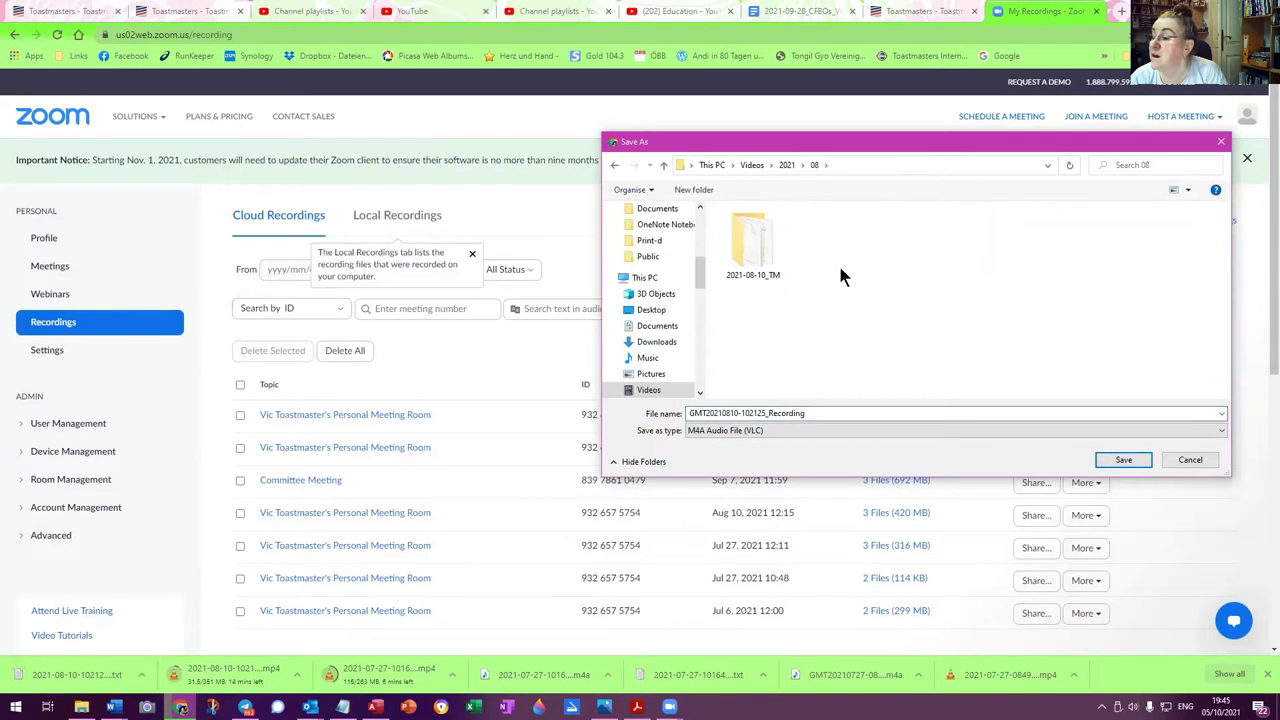
pyautogui.doubleClick(745, 238)
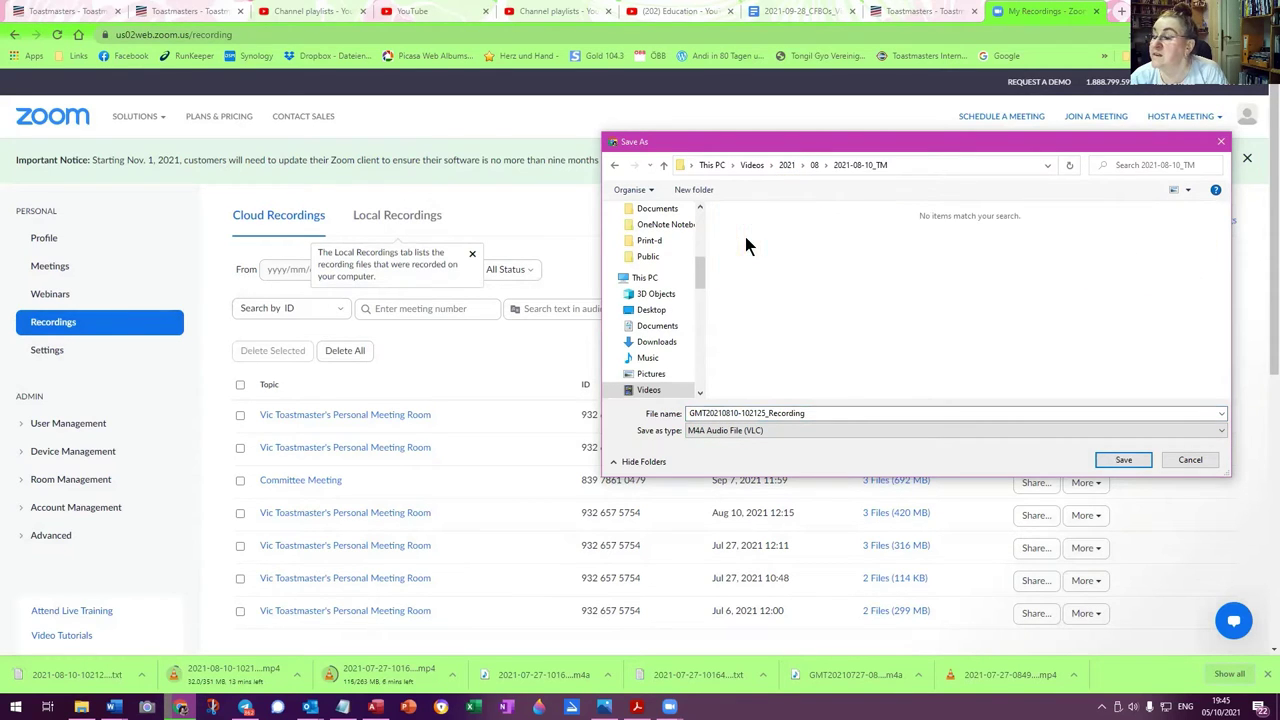
pyautogui.doubleClick(704, 412)
pyautogui.moveTo(708, 412); pyautogui.dragTo(668, 426)
pyautogui.press('BackSpace')
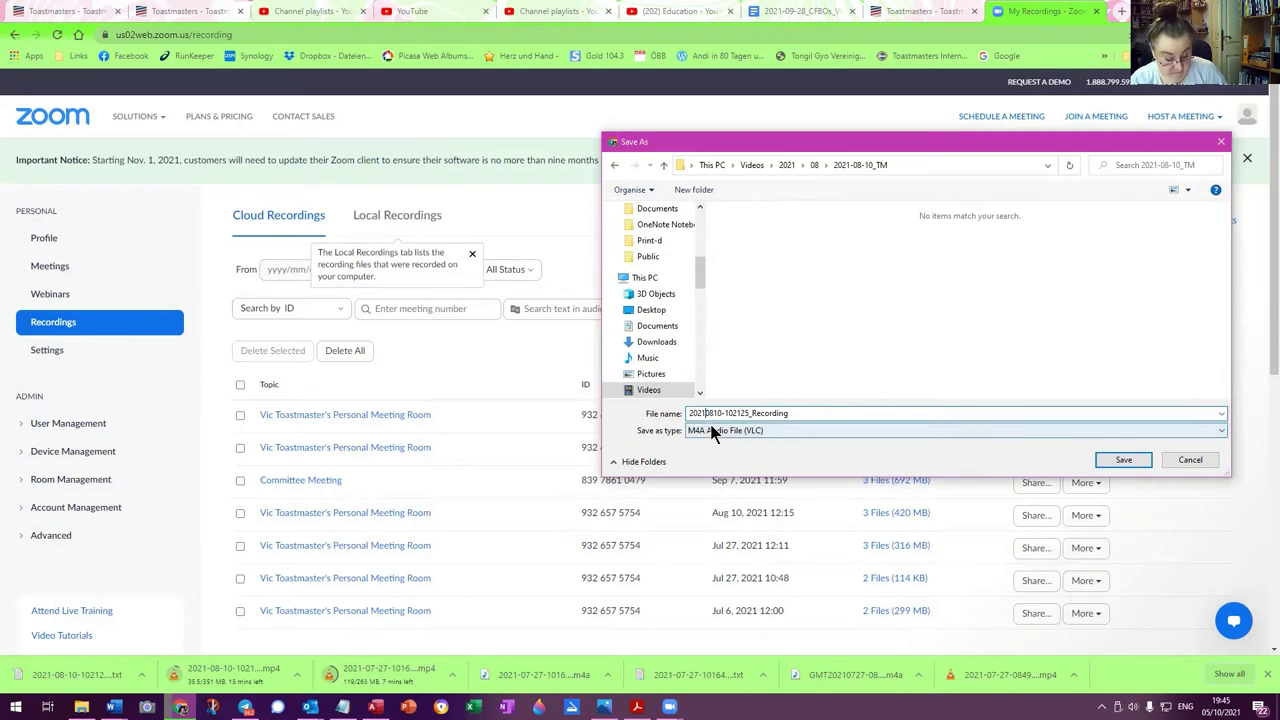
pyautogui.write('-')
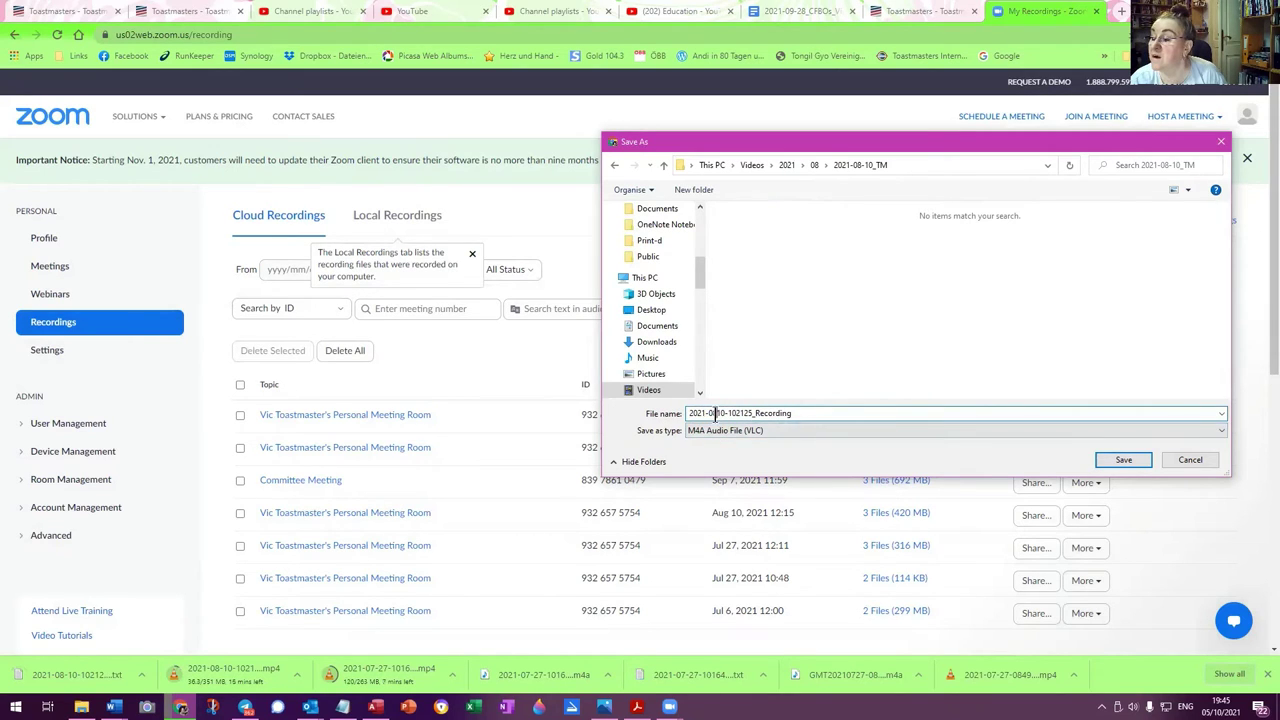
pyautogui.click(717, 413)
pyautogui.write('-')
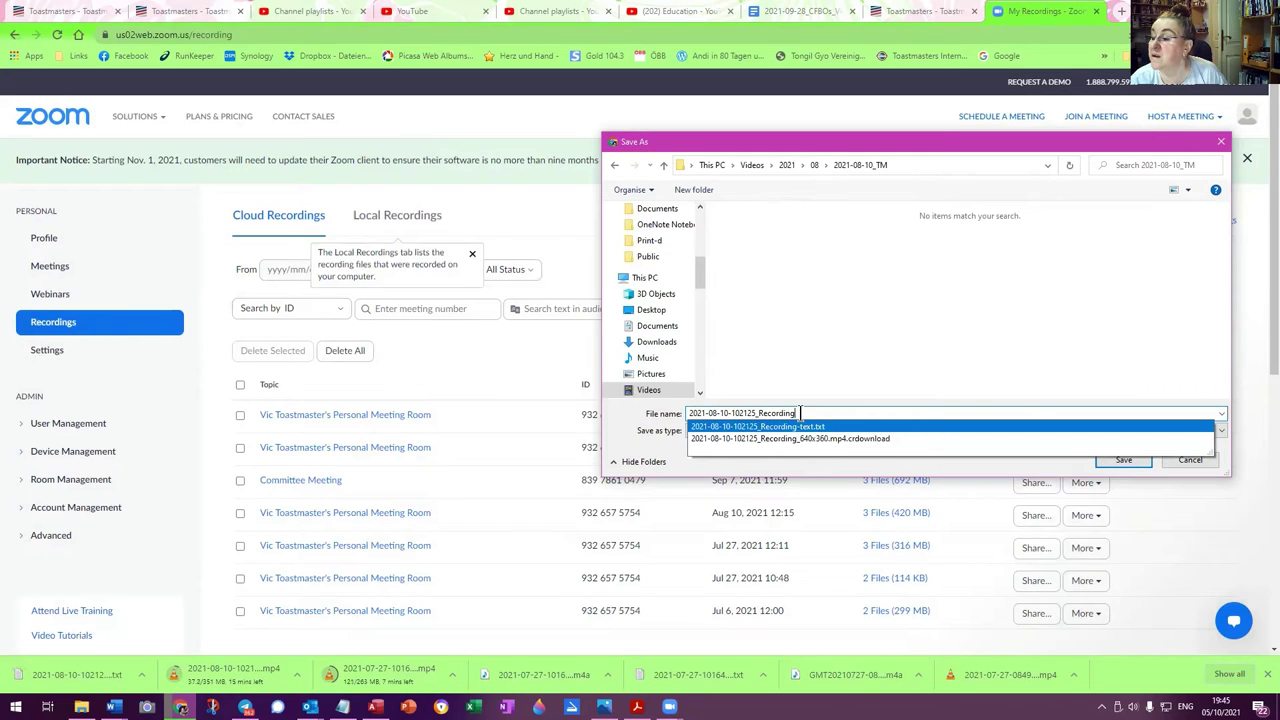
pyautogui.write('-')
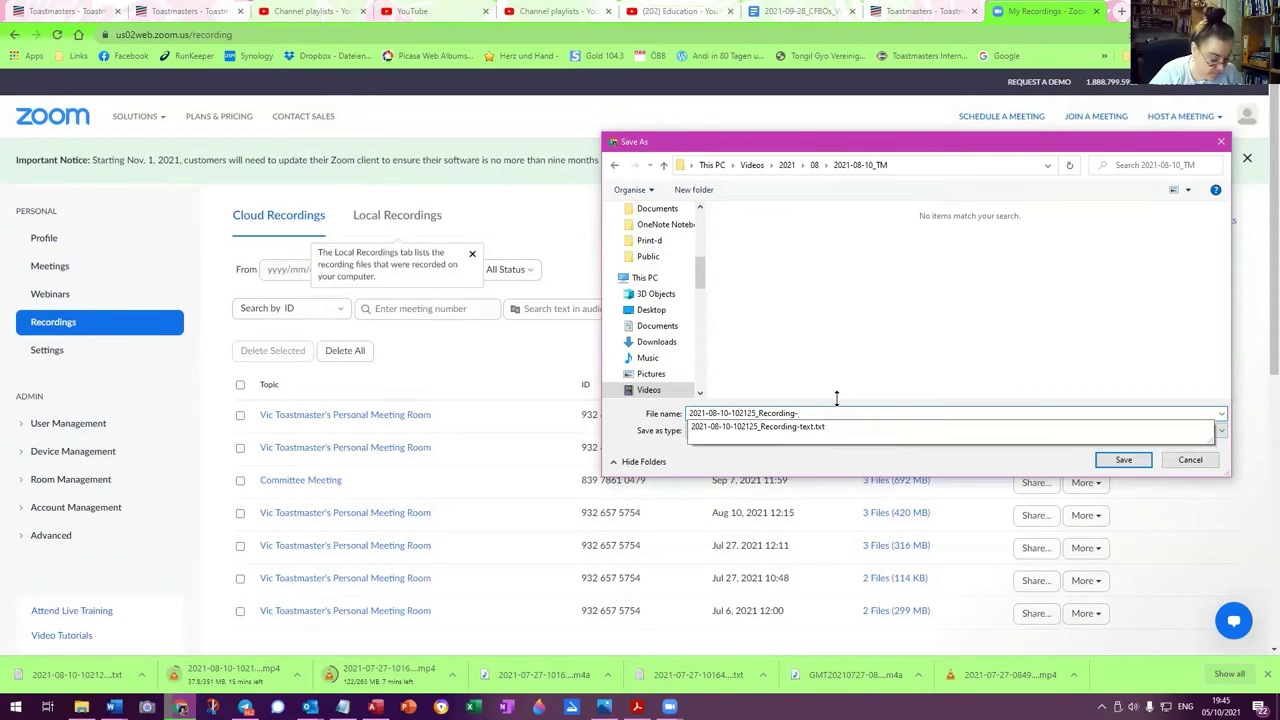
pyautogui.write('audio')
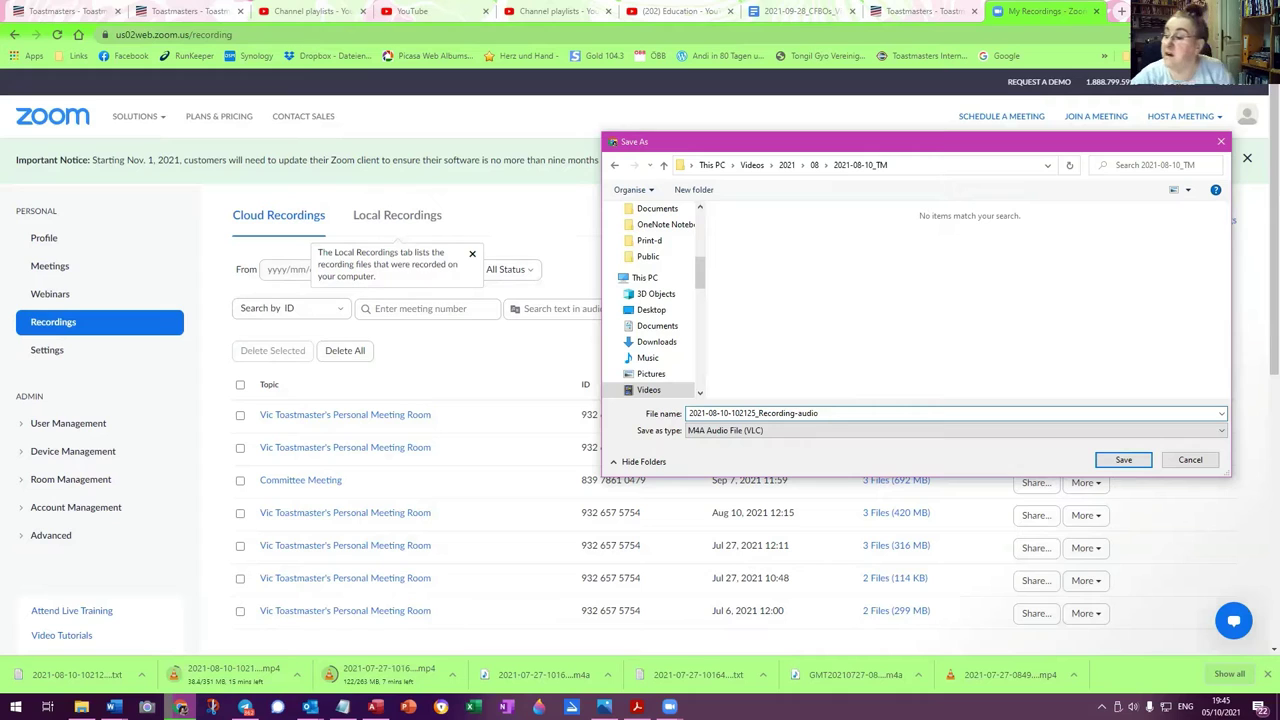
pyautogui.click(1127, 460)
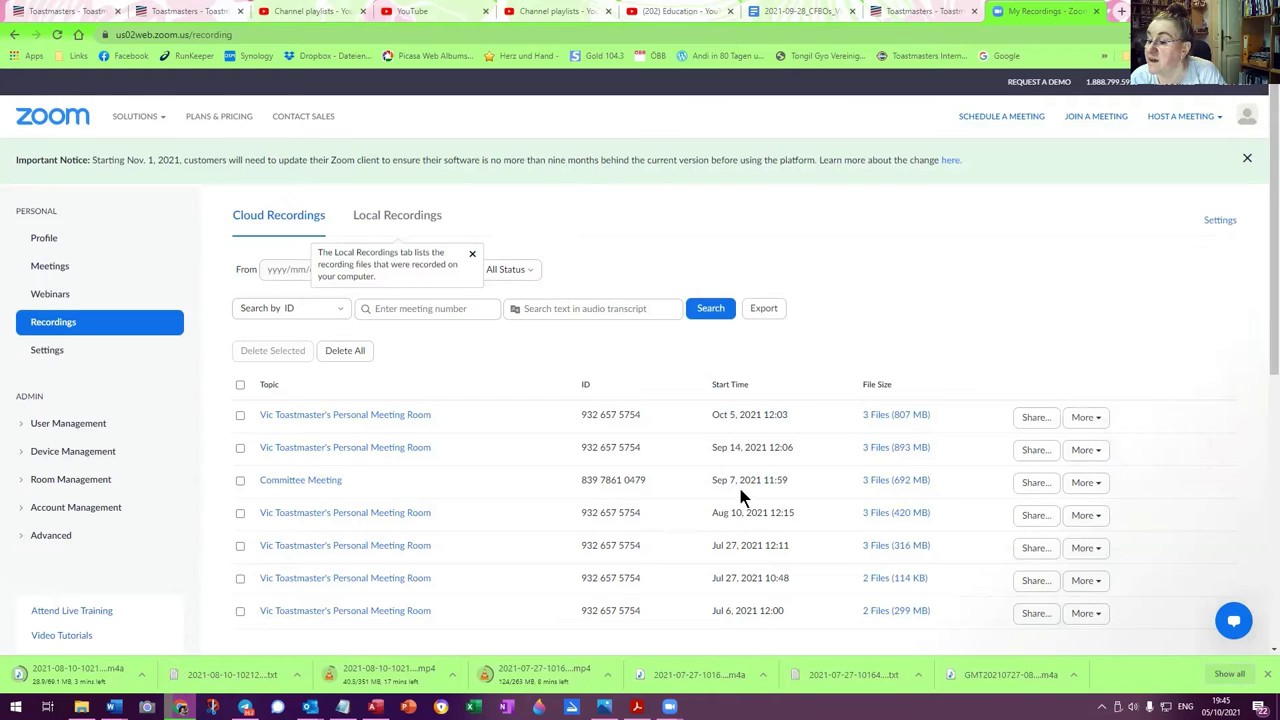
# In easySpeak, step through the 24 August and 9 September meetings, then go back one
pyautogui.click(920, 12)
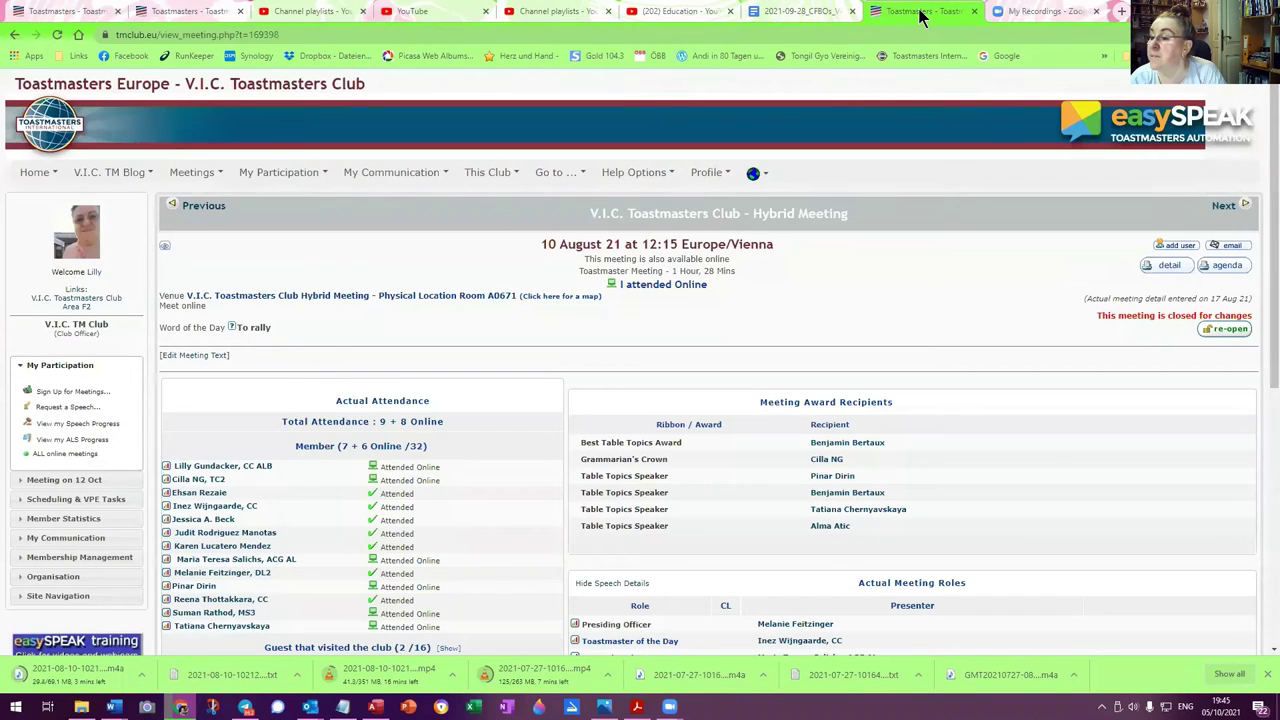
pyautogui.click(1226, 206)
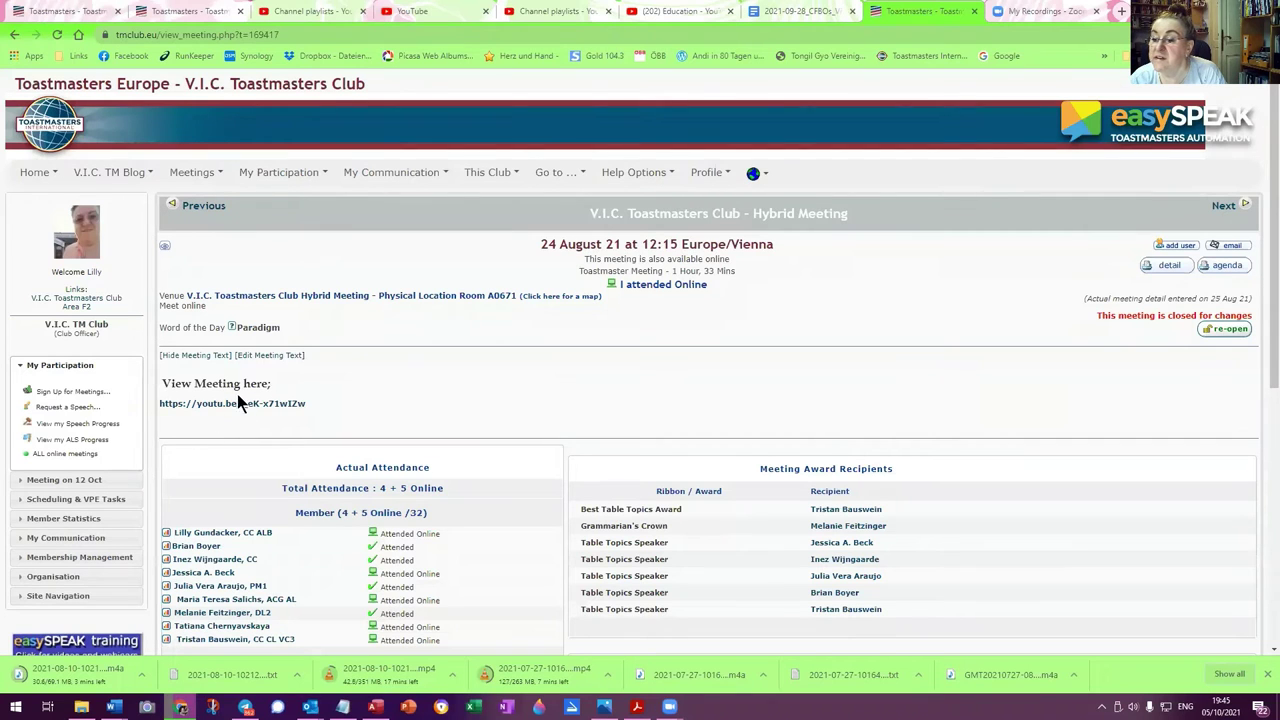
pyautogui.click(1224, 206)
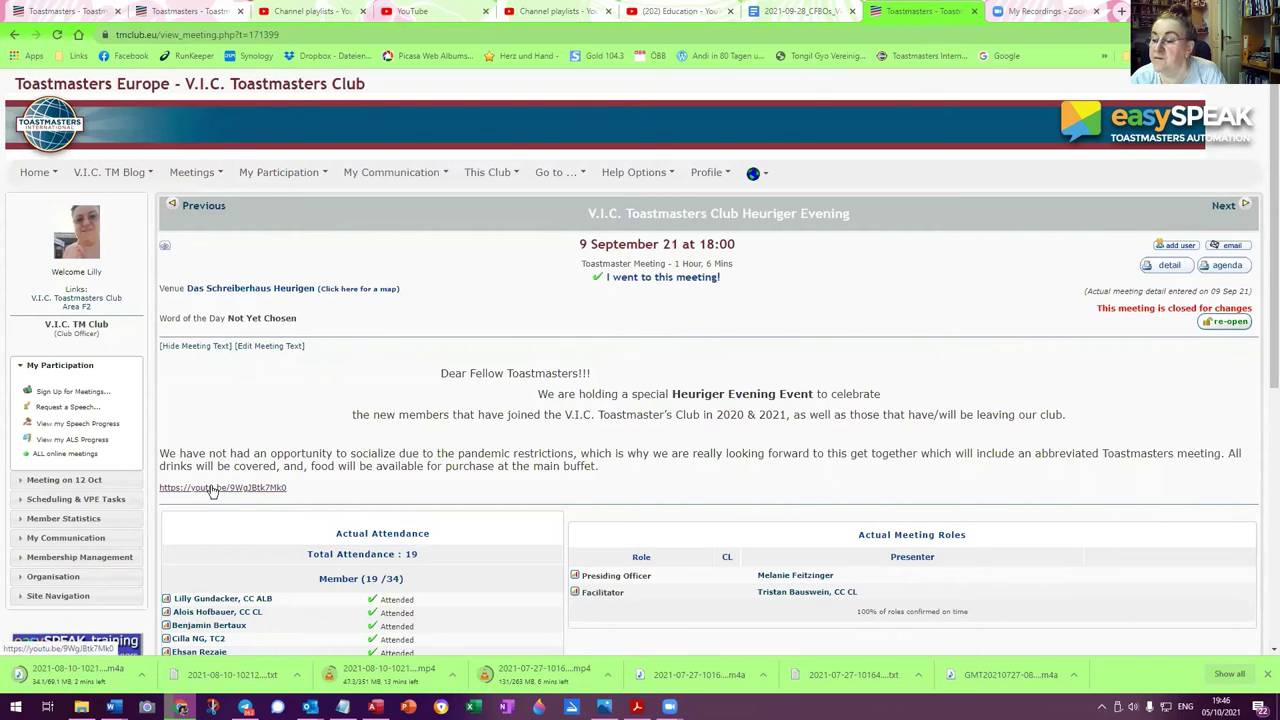
pyautogui.click(190, 208)
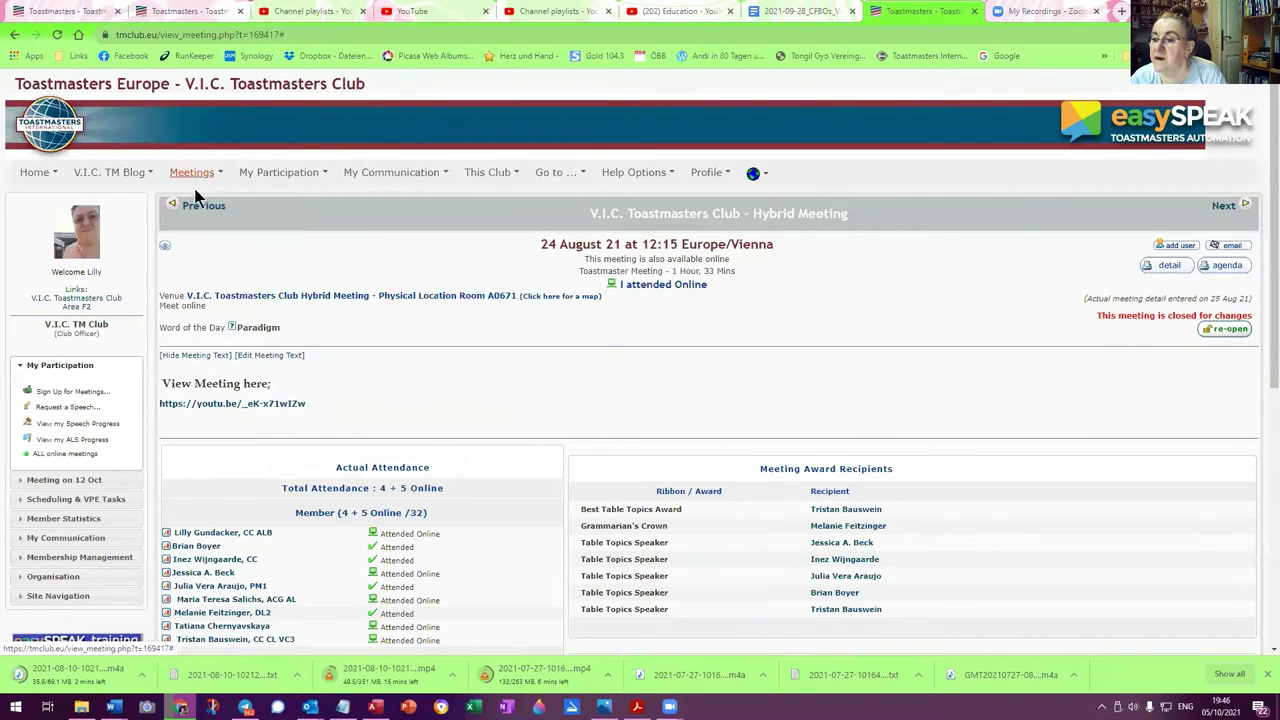
# Open the 7 September Executive Committee Meeting from the calendar, then return to Zoom
pyautogui.moveTo(193, 175)
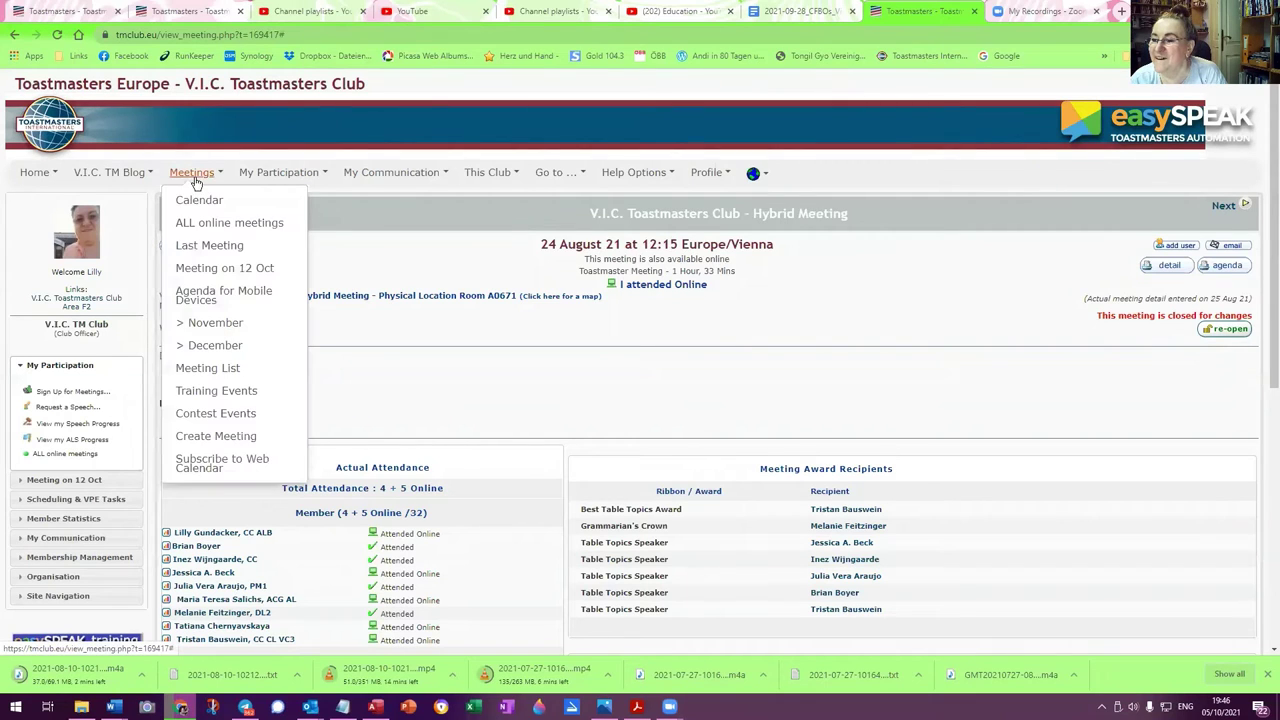
pyautogui.click(199, 201)
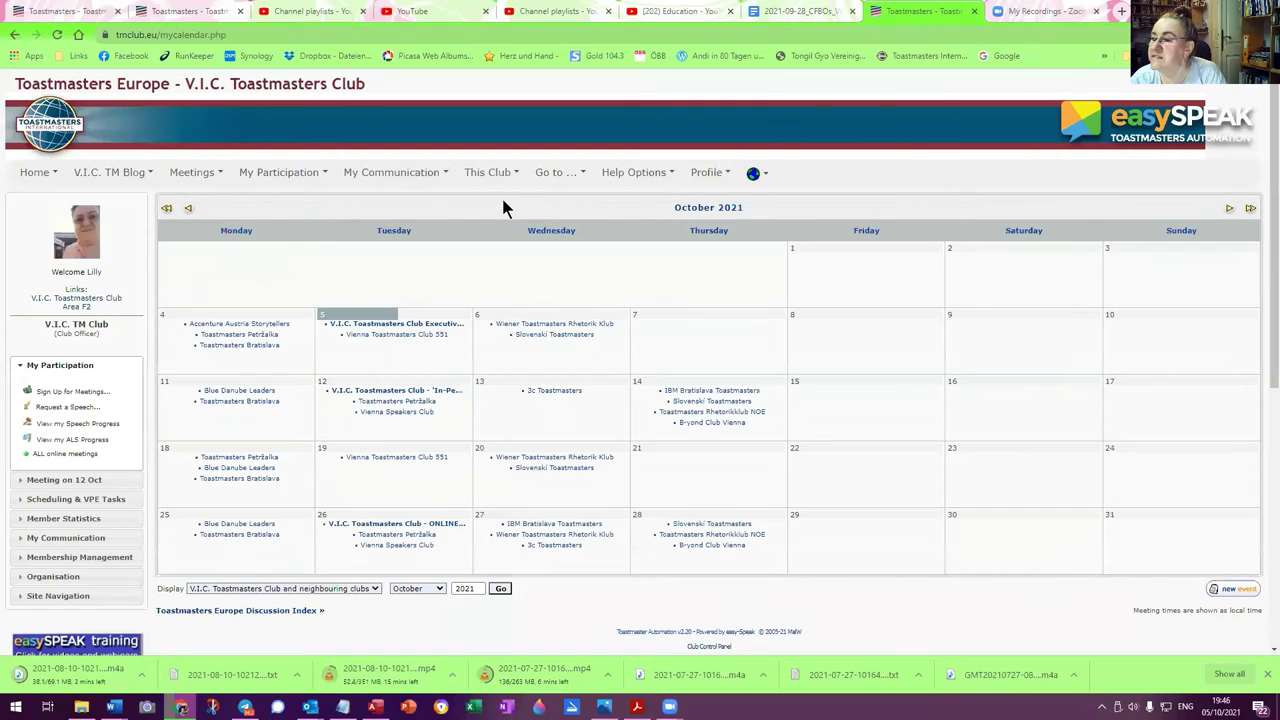
pyautogui.click(189, 209)
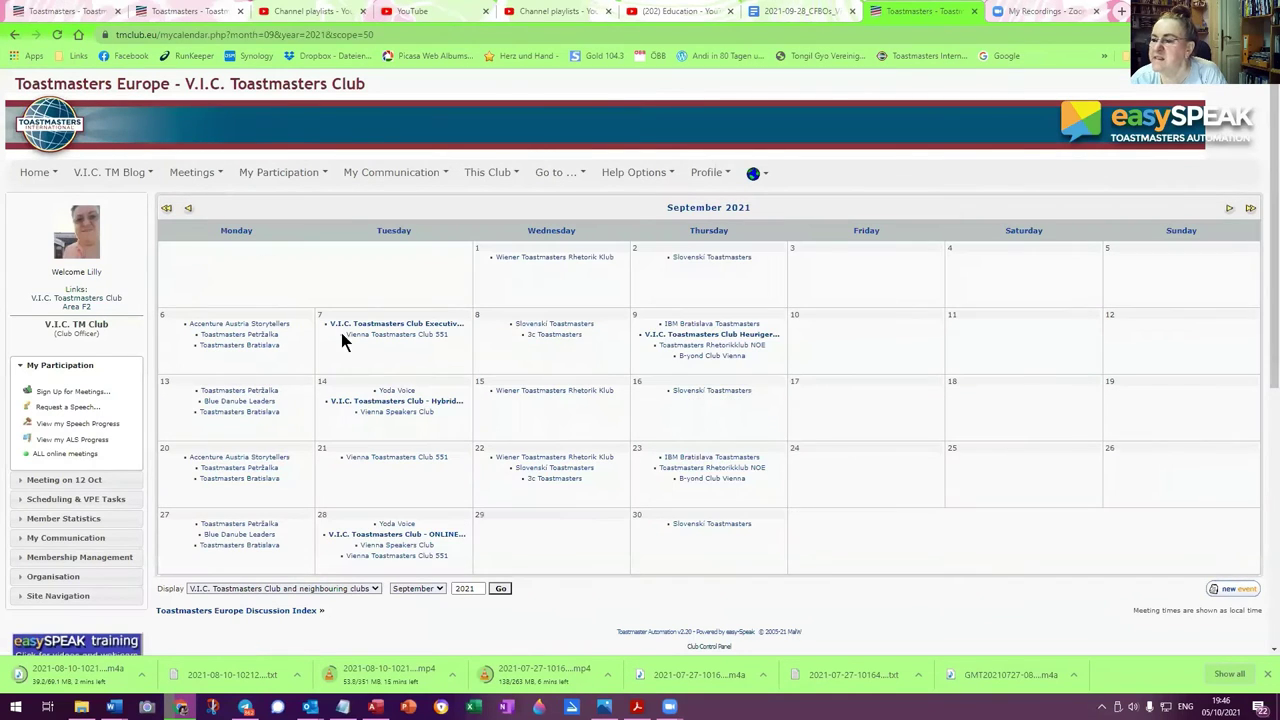
pyautogui.click(352, 326)
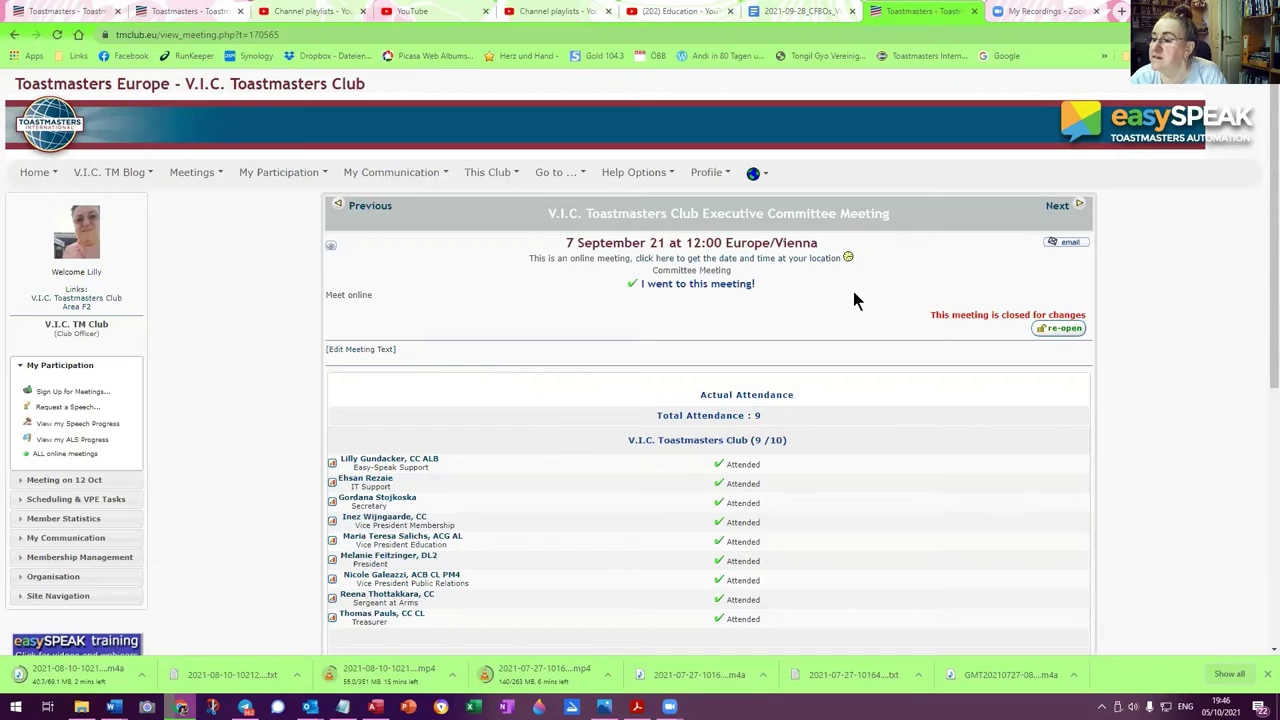
pyautogui.click(1040, 11)
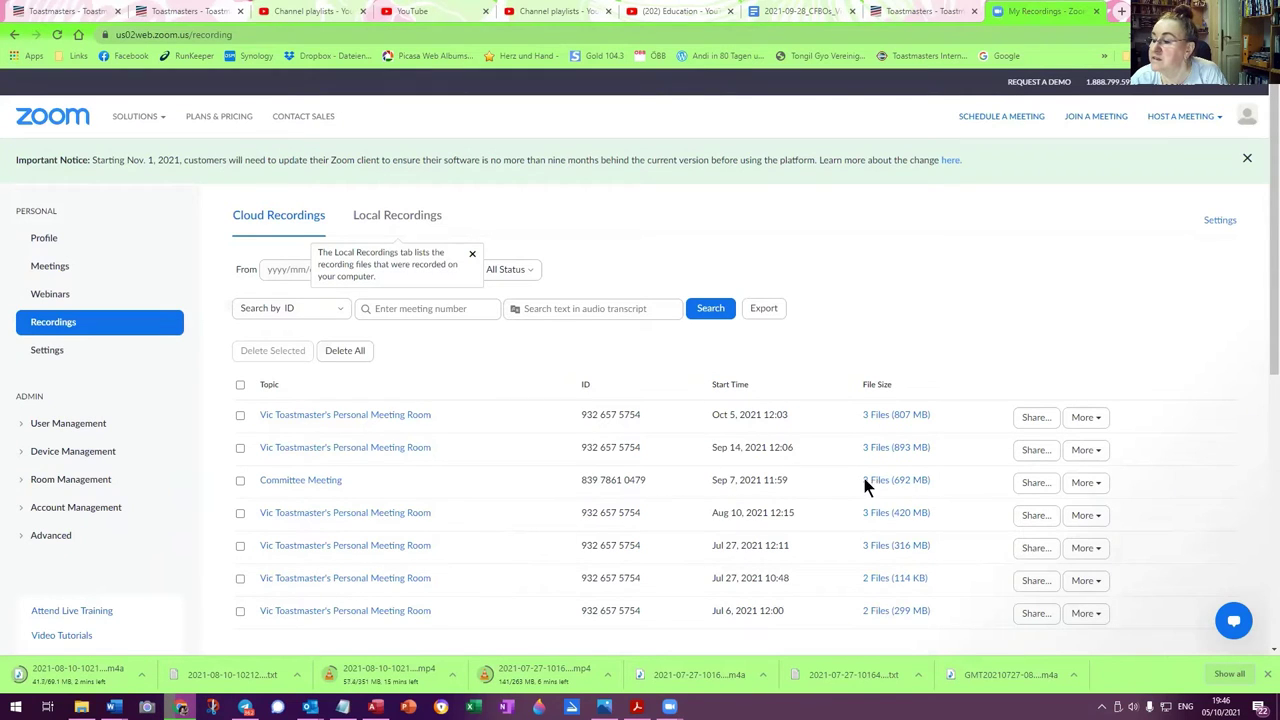
# Start downloading all files of the 7 September Committee Meeting recording
pyautogui.click(1100, 484)
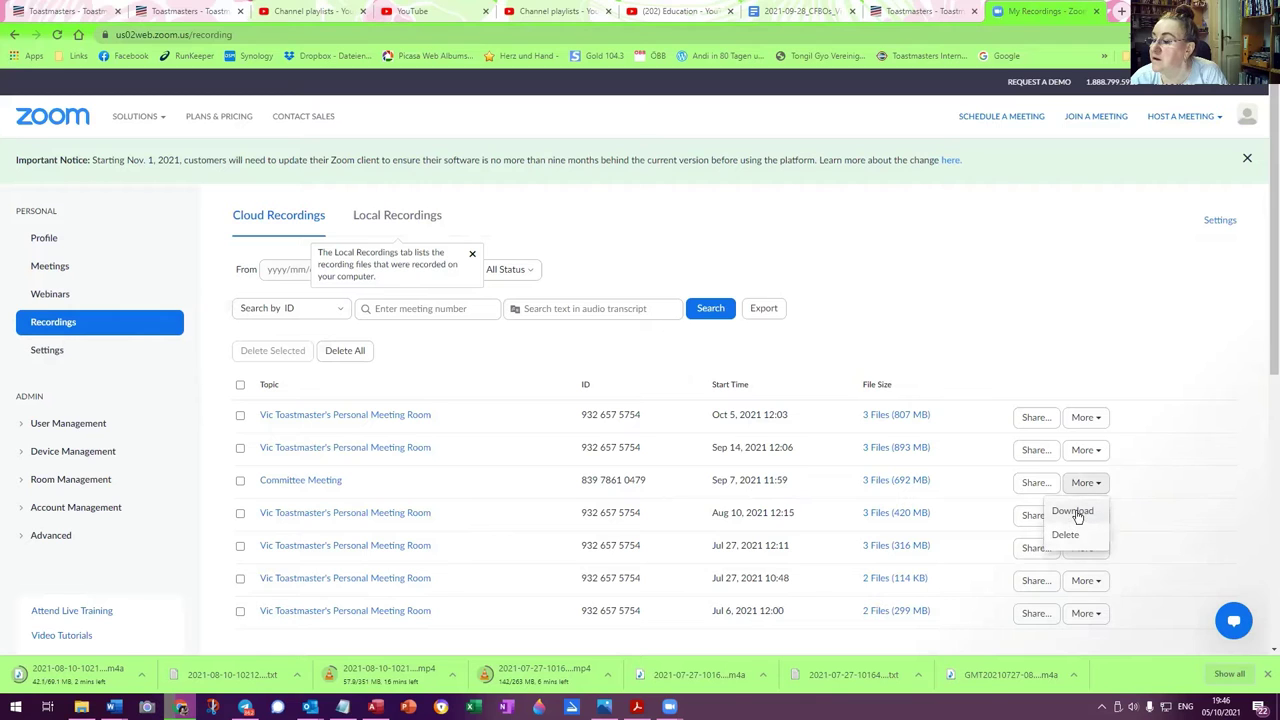
pyautogui.click(1076, 511)
pyautogui.click(733, 276)
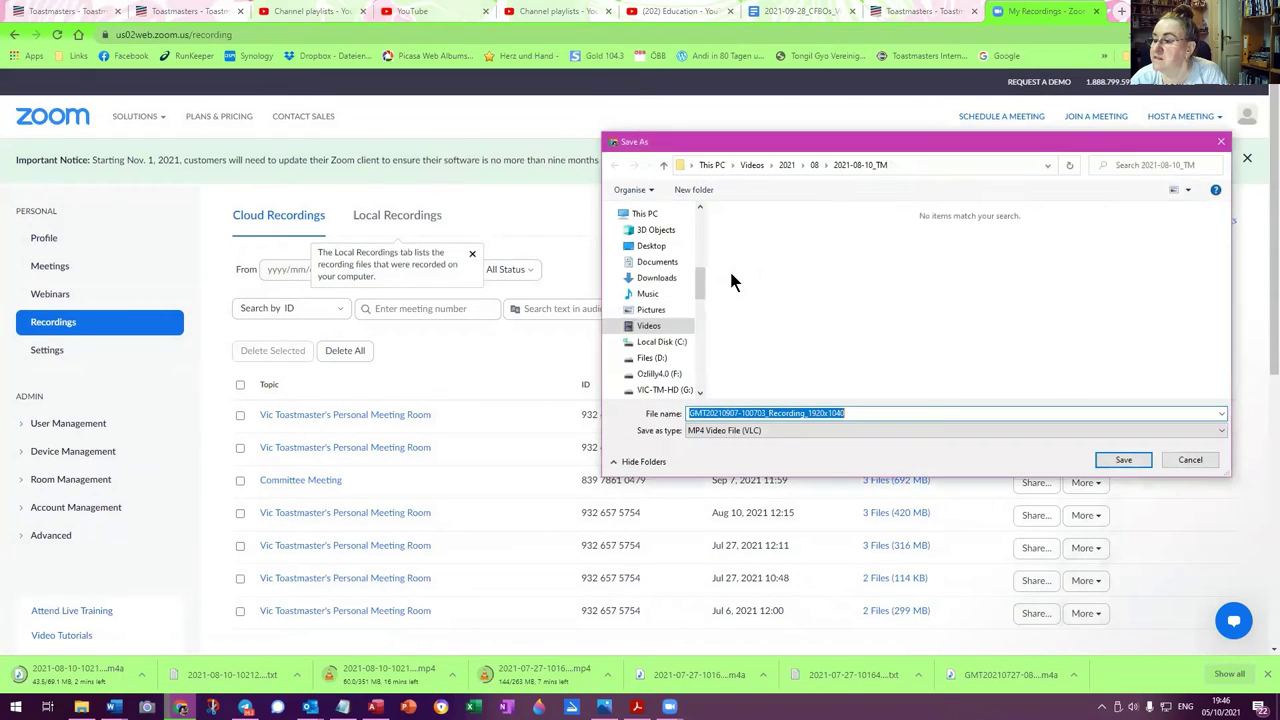
# Create and open a new 2021-09-07_TM folder under Videos\2021\09
pyautogui.click(787, 165)
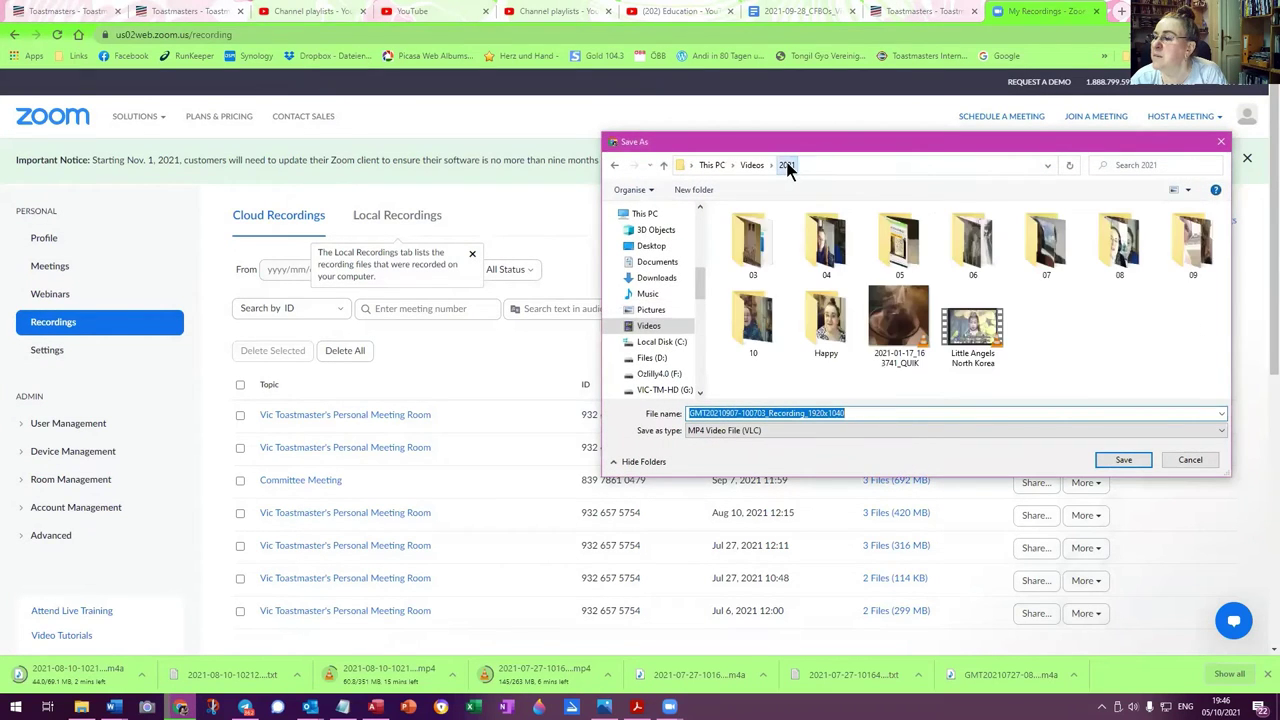
pyautogui.doubleClick(1205, 240)
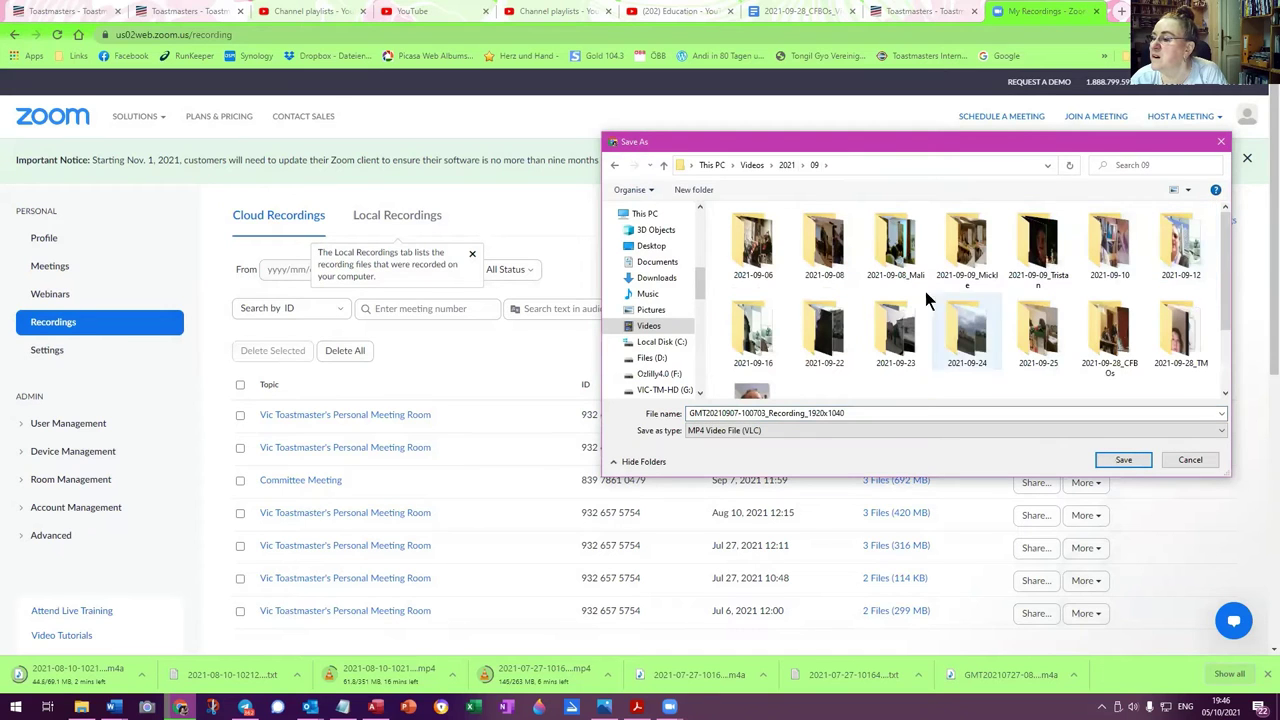
pyautogui.click(687, 188)
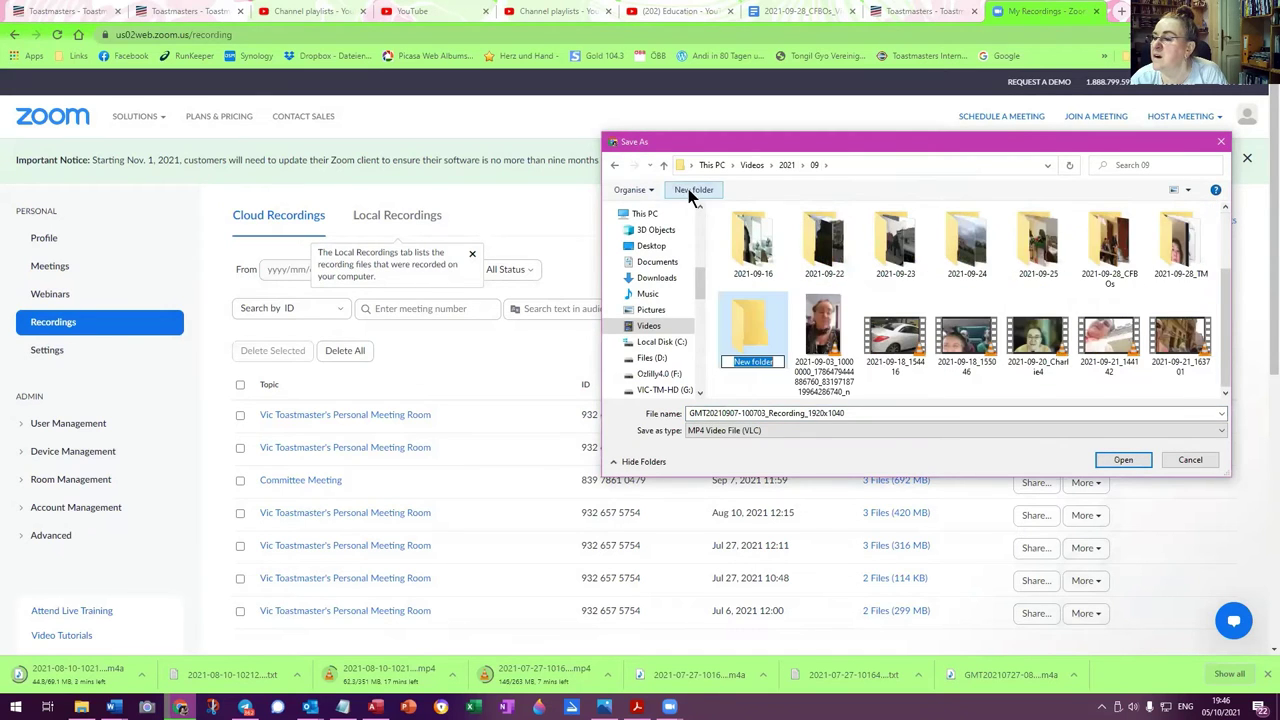
pyautogui.write('202')
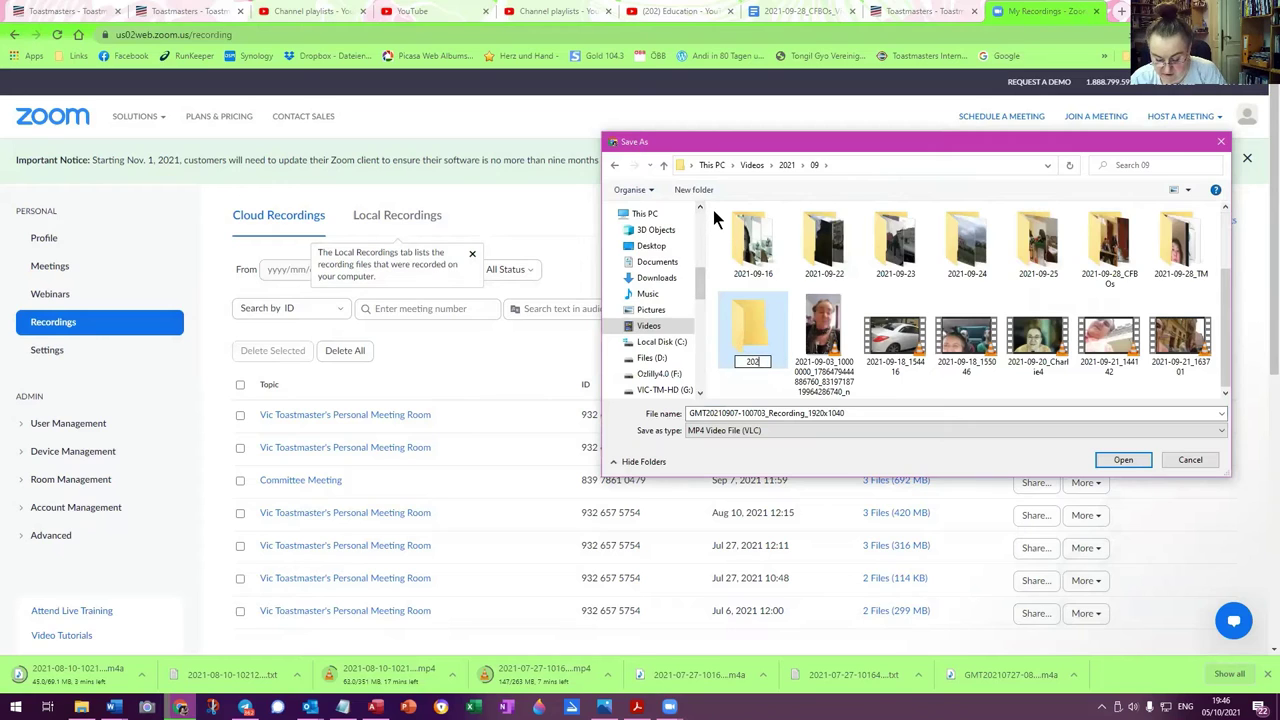
pyautogui.write('1-09-0')
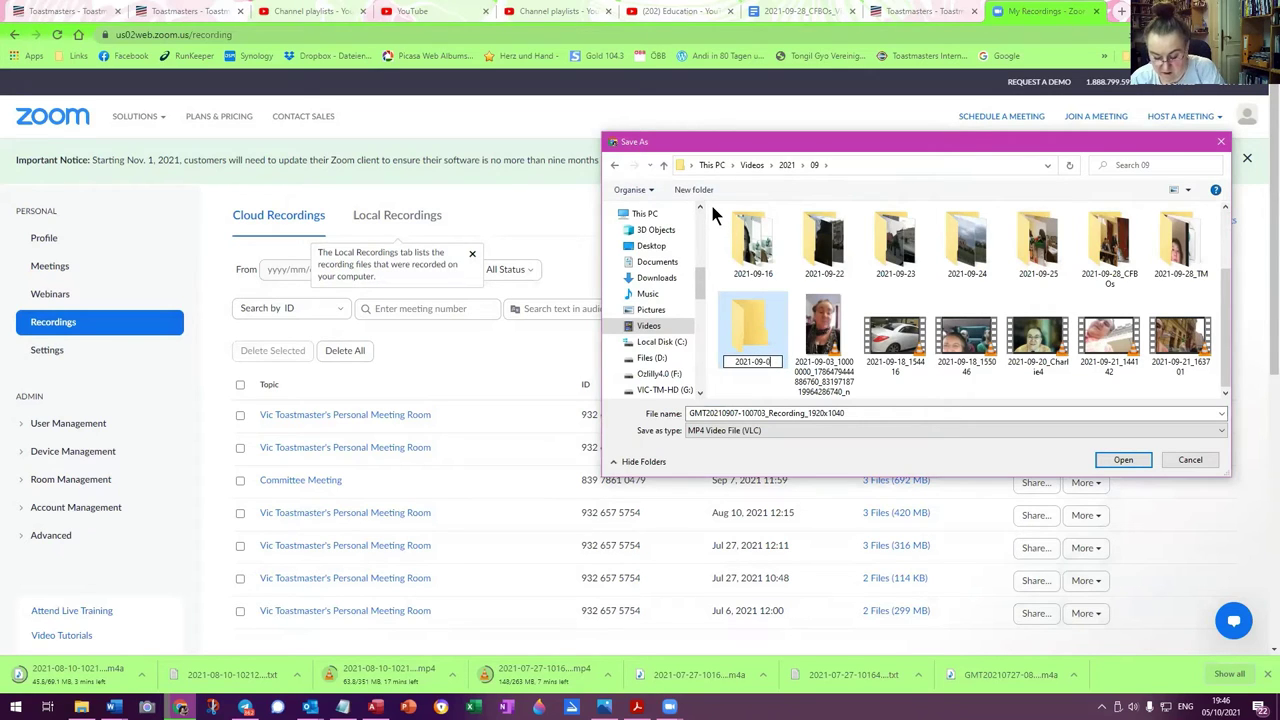
pyautogui.write('7_TM')
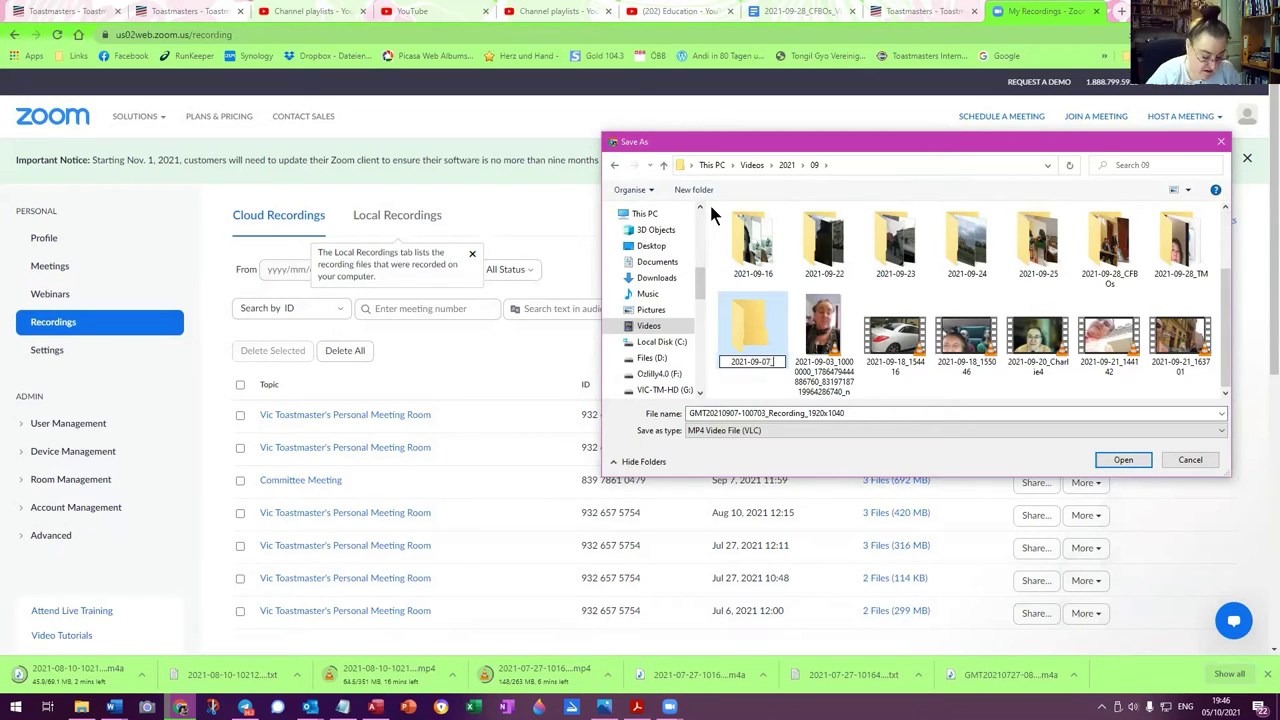
pyautogui.doubleClick(762, 327)
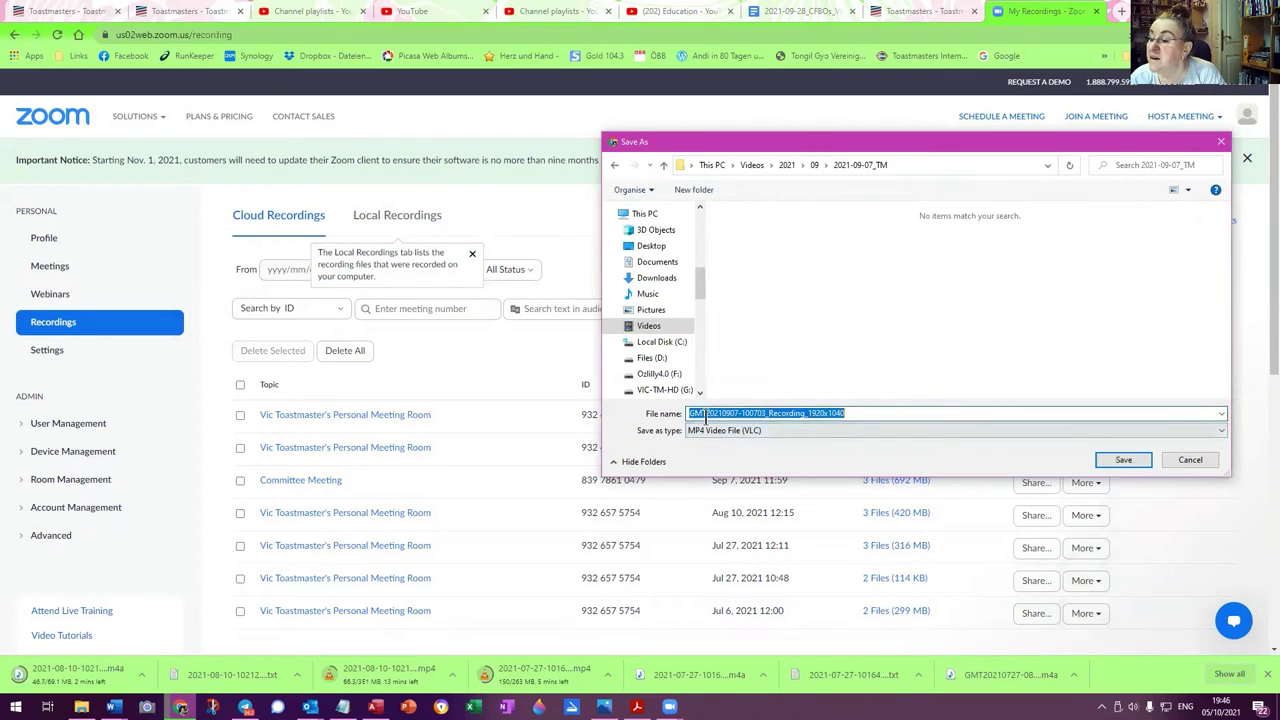
pyautogui.click(705, 413)
pyautogui.hotkey('shift', 'Home')
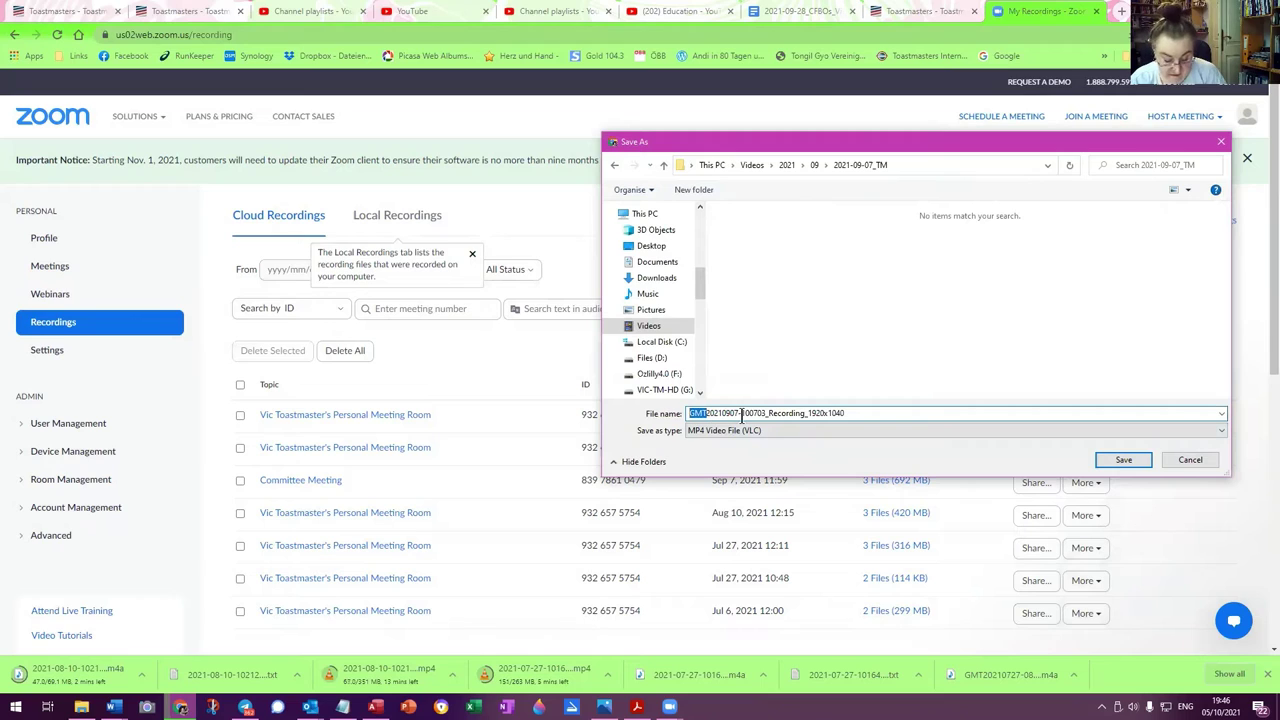
pyautogui.press('BackSpace')
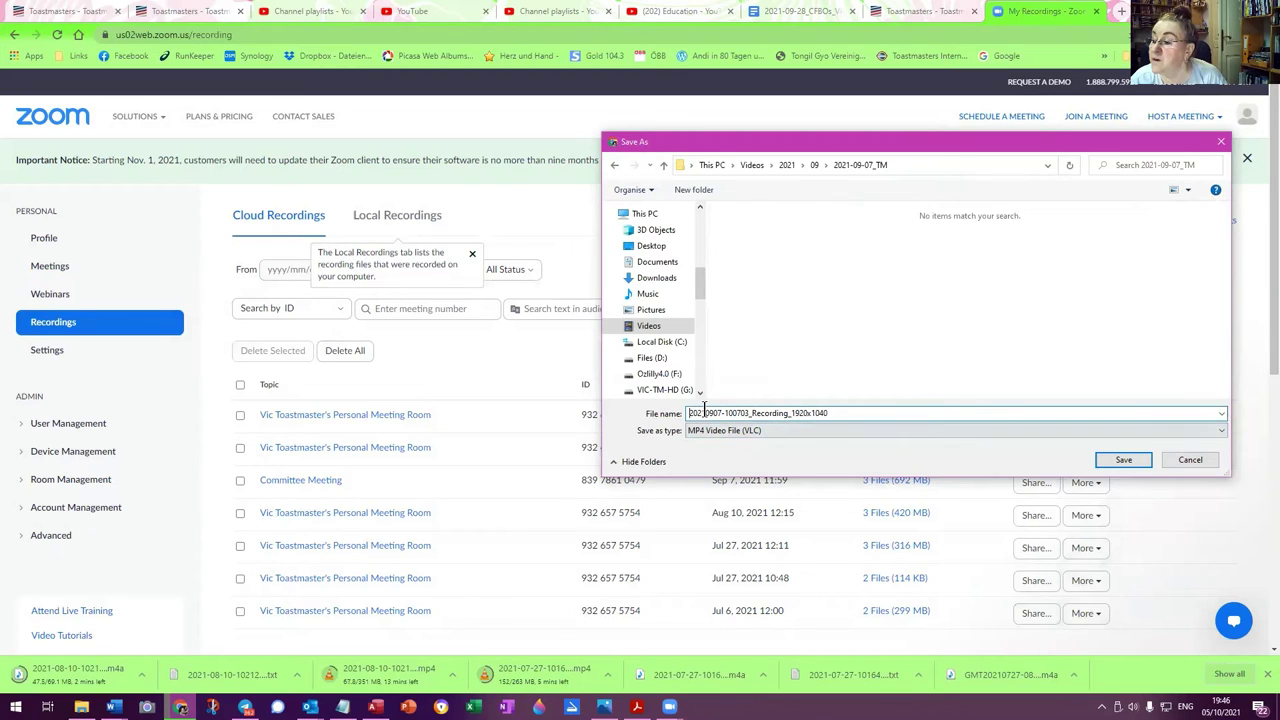
pyautogui.write('-')
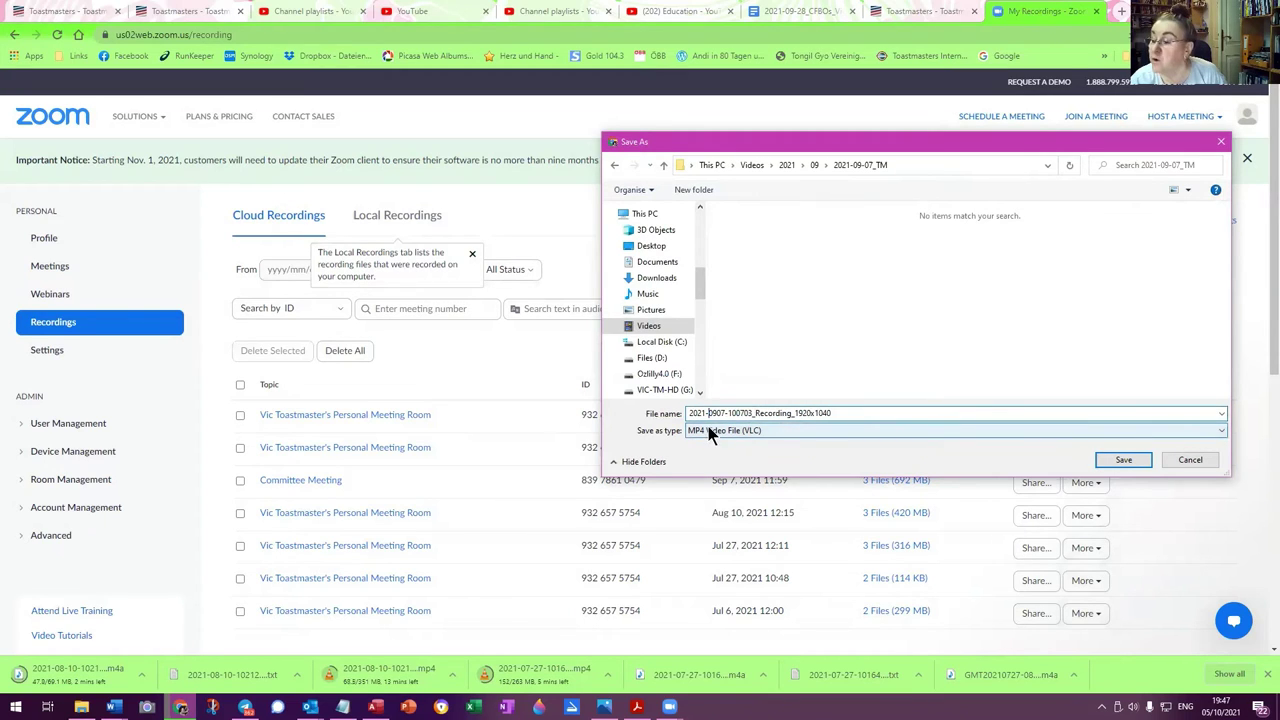
pyautogui.press('Right')
pyautogui.press('Right')
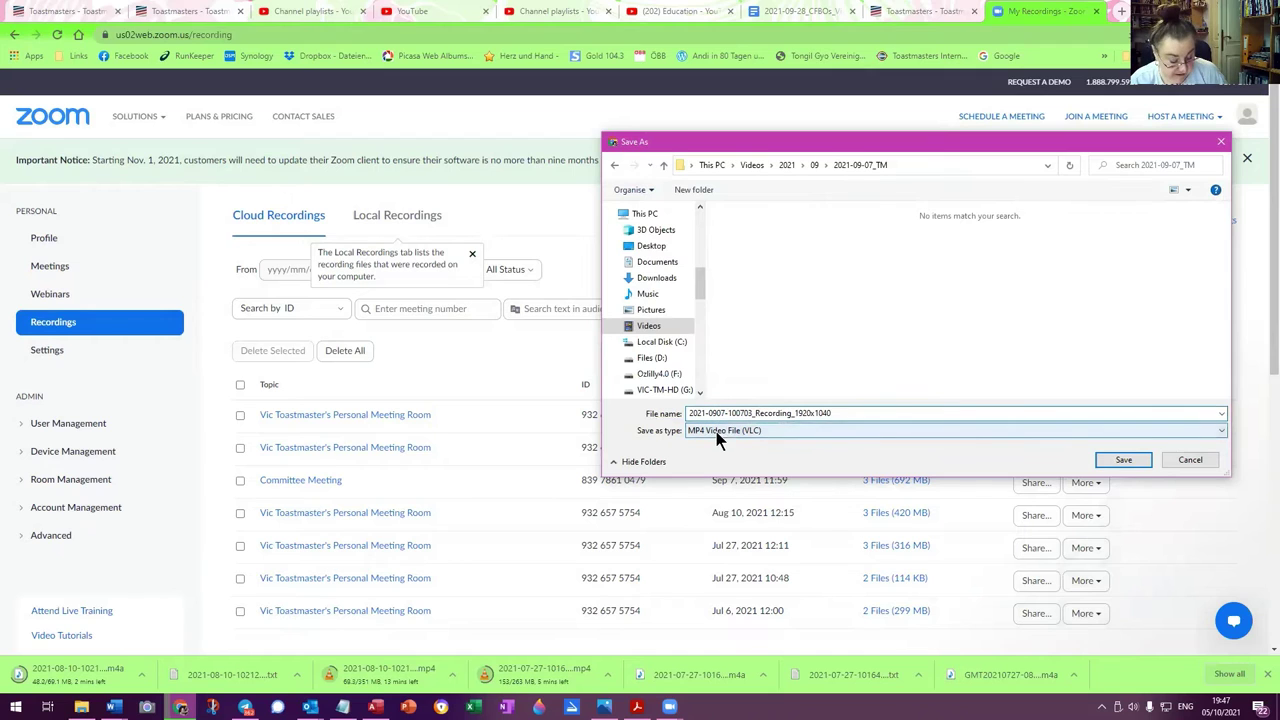
pyautogui.write('-')
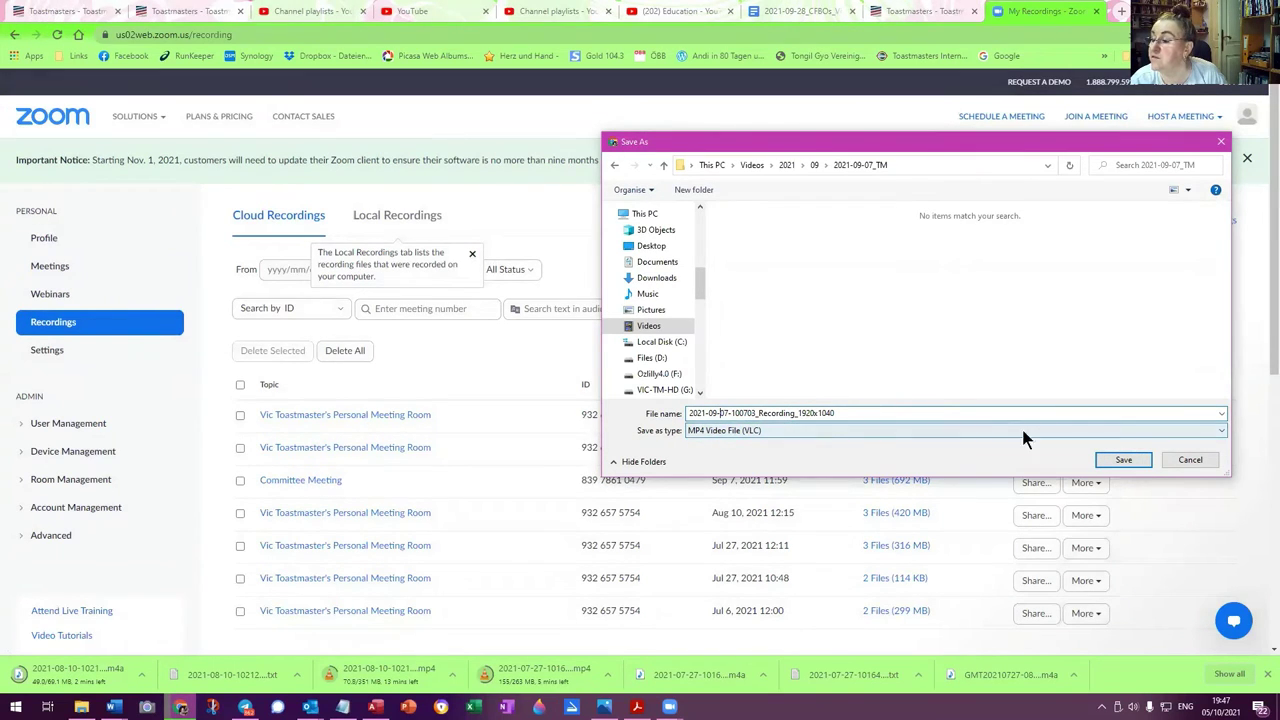
pyautogui.click(1129, 457)
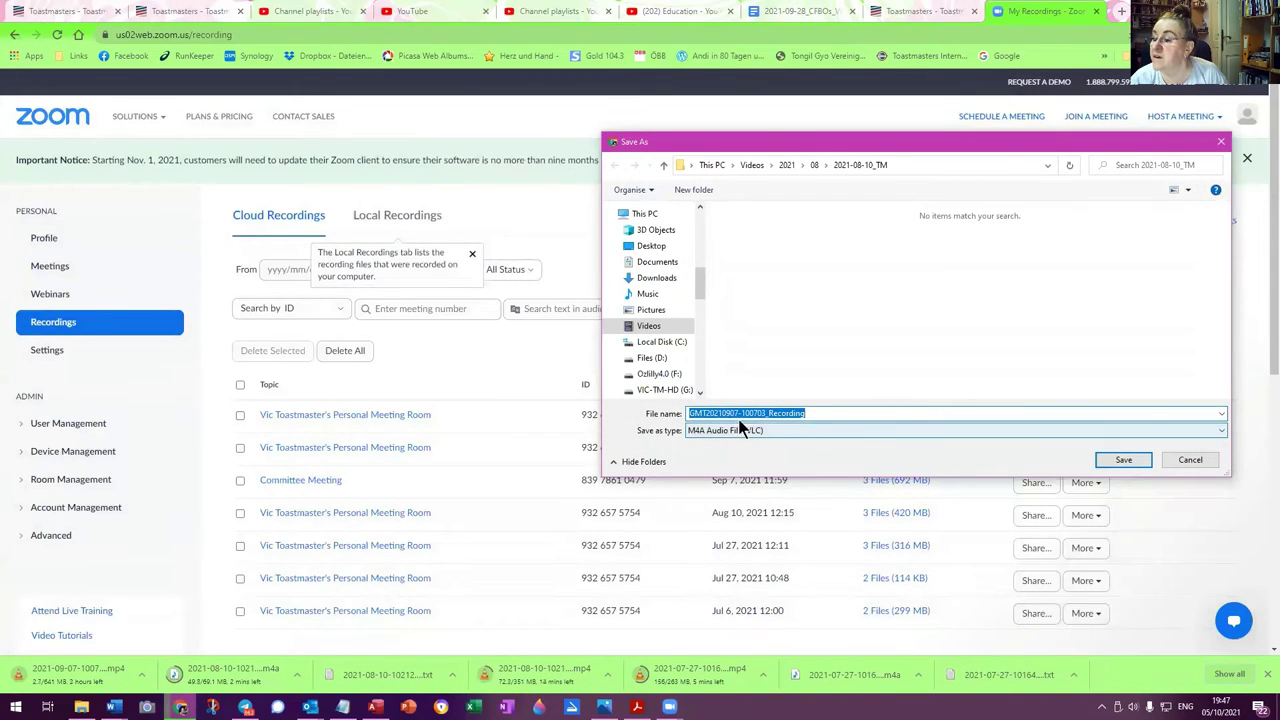
# Choose the 2021\09\2021-09-07_TM folder as the save location for the audio
pyautogui.click(787, 166)
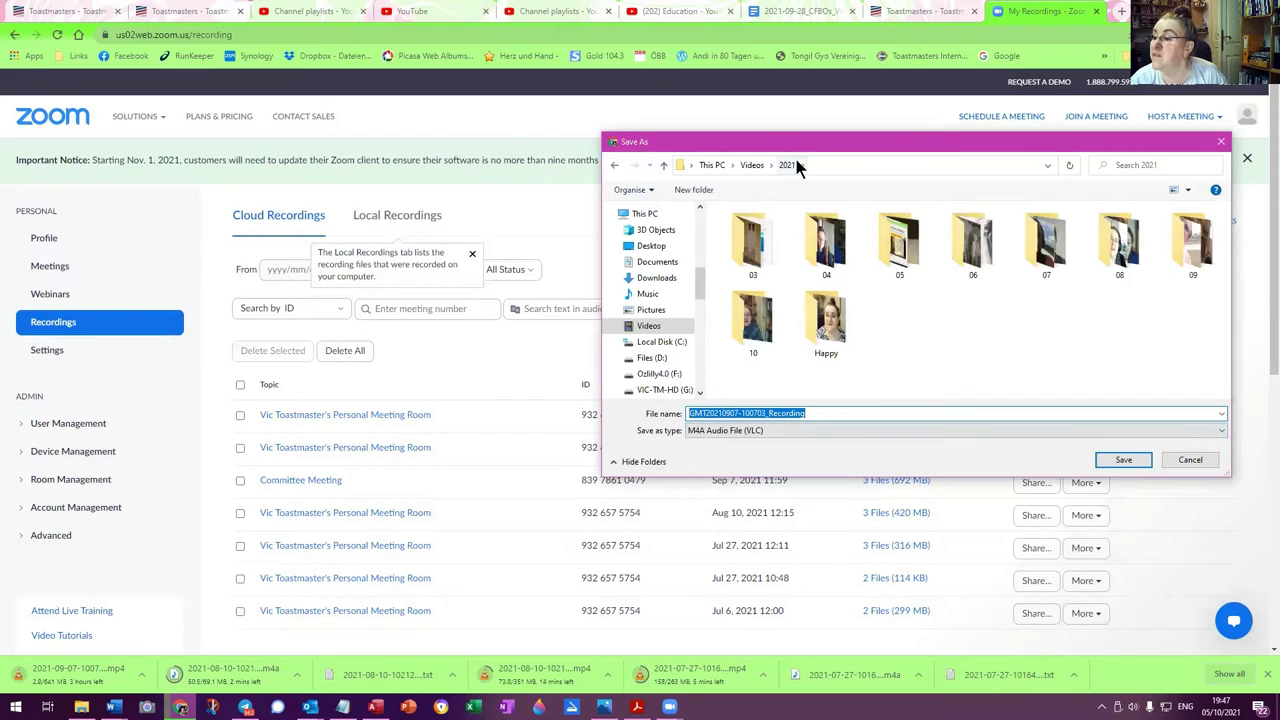
pyautogui.click(1197, 248)
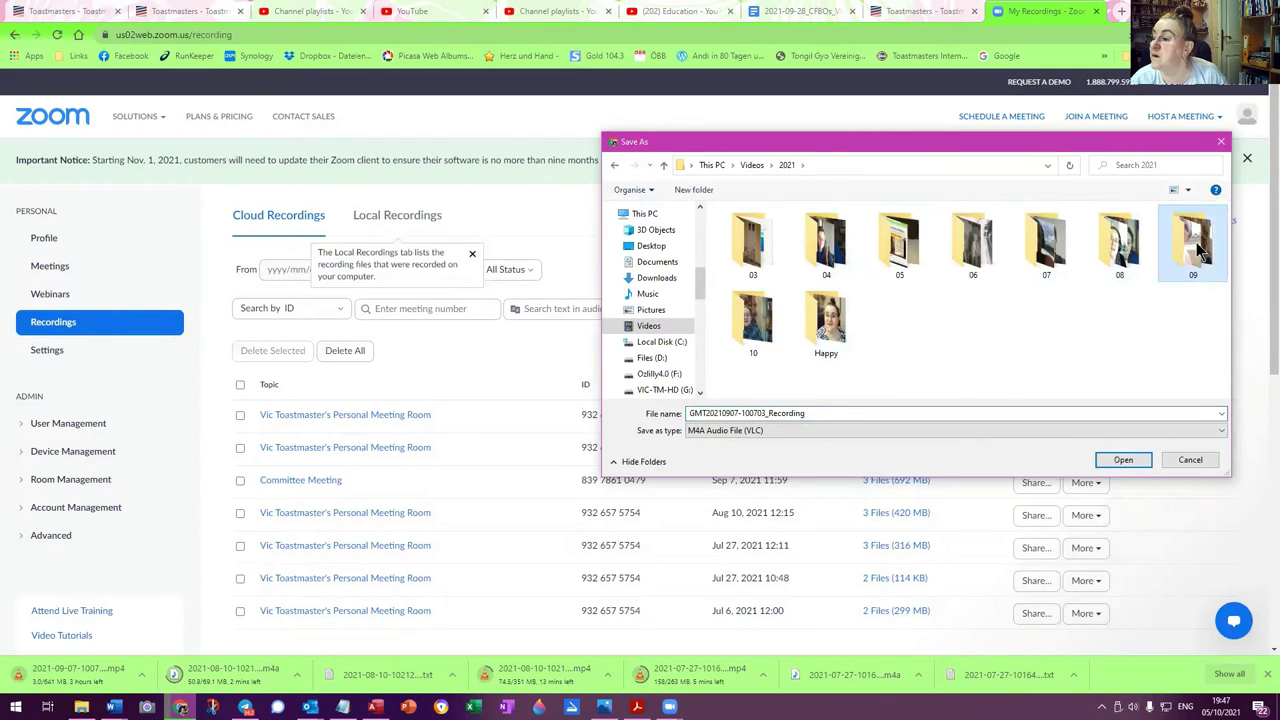
pyautogui.doubleClick(1198, 252)
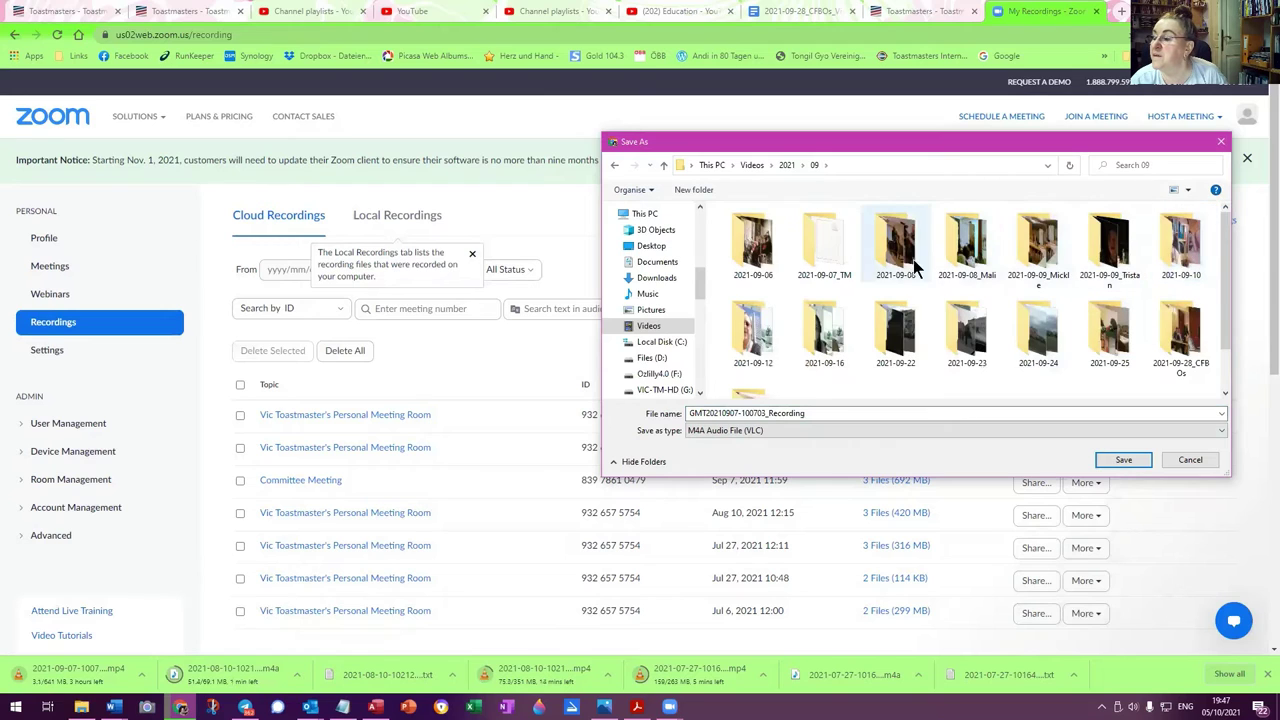
pyautogui.doubleClick(826, 250)
pyautogui.click(701, 412)
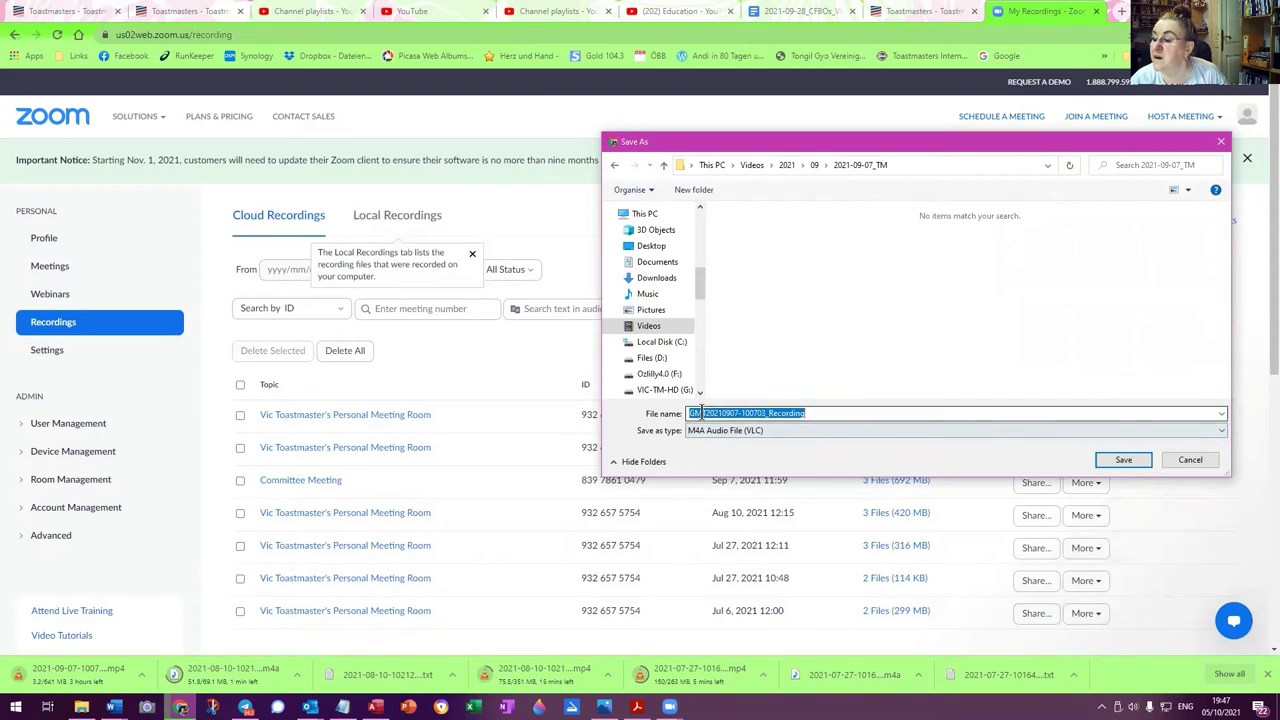
pyautogui.moveTo(702, 412); pyautogui.dragTo(662, 414)
pyautogui.press('BackSpace')
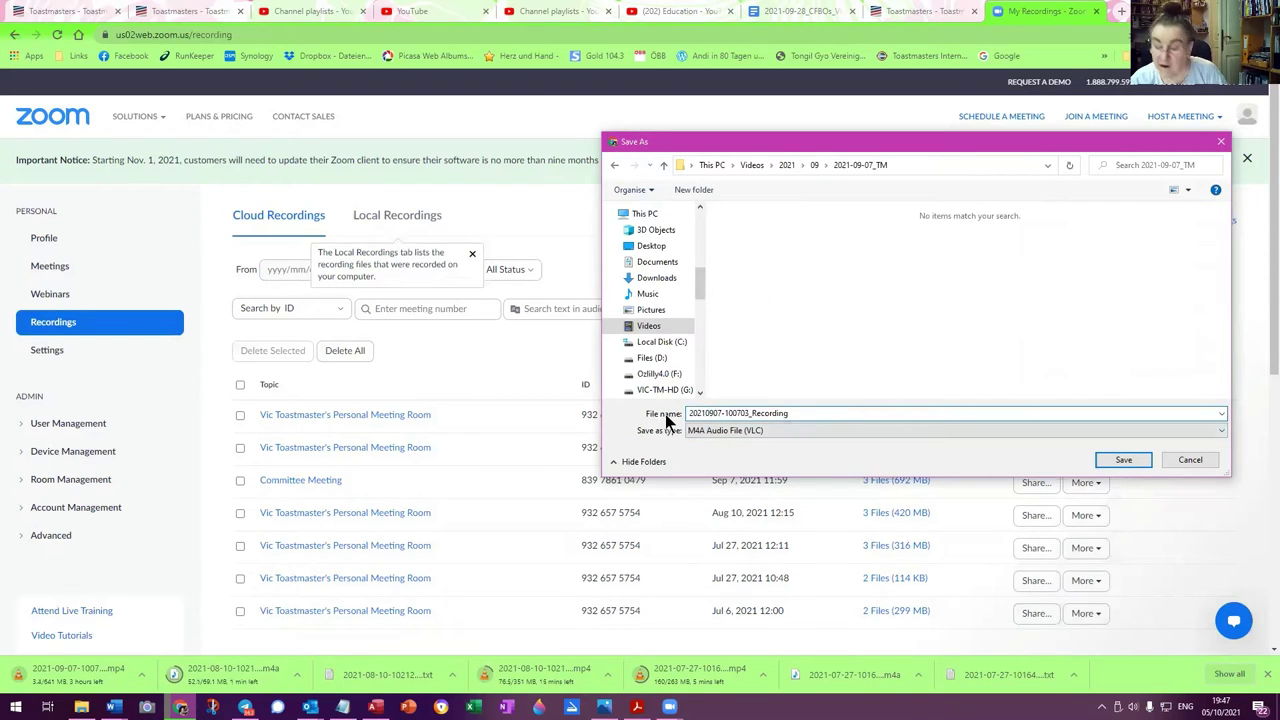
pyautogui.click(705, 412)
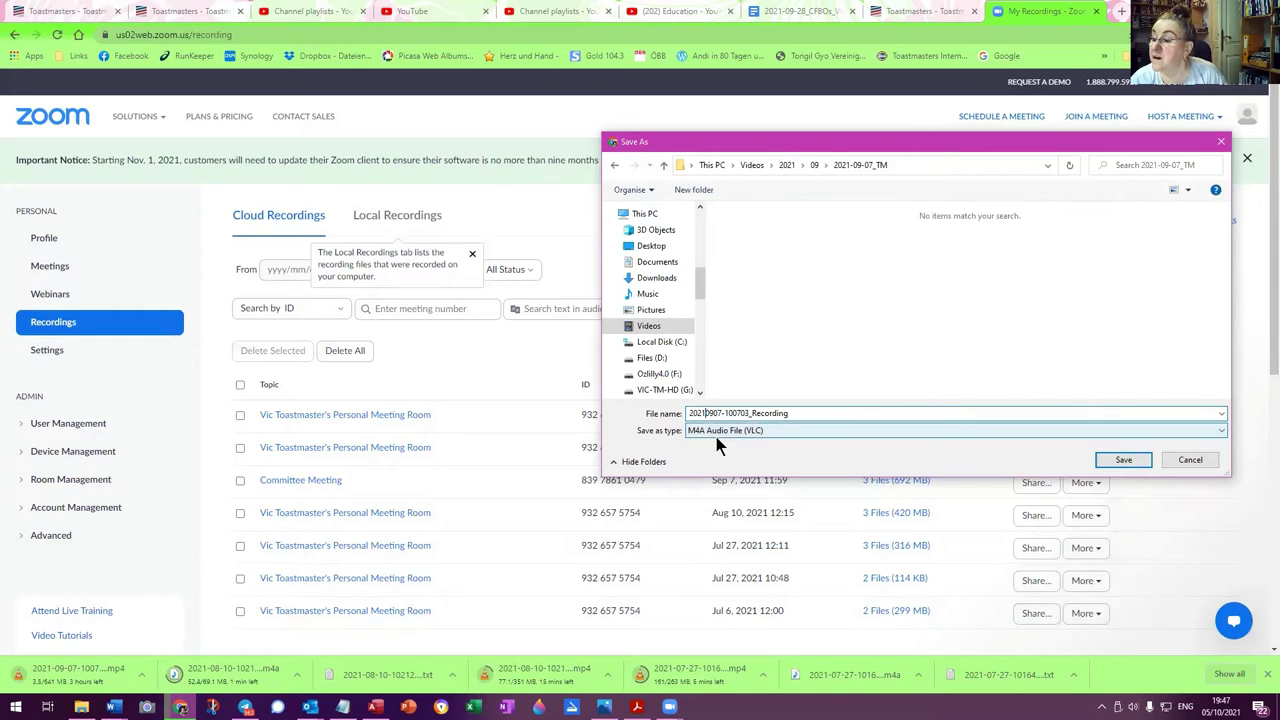
pyautogui.write('-')
pyautogui.click(718, 413)
pyautogui.write('-')
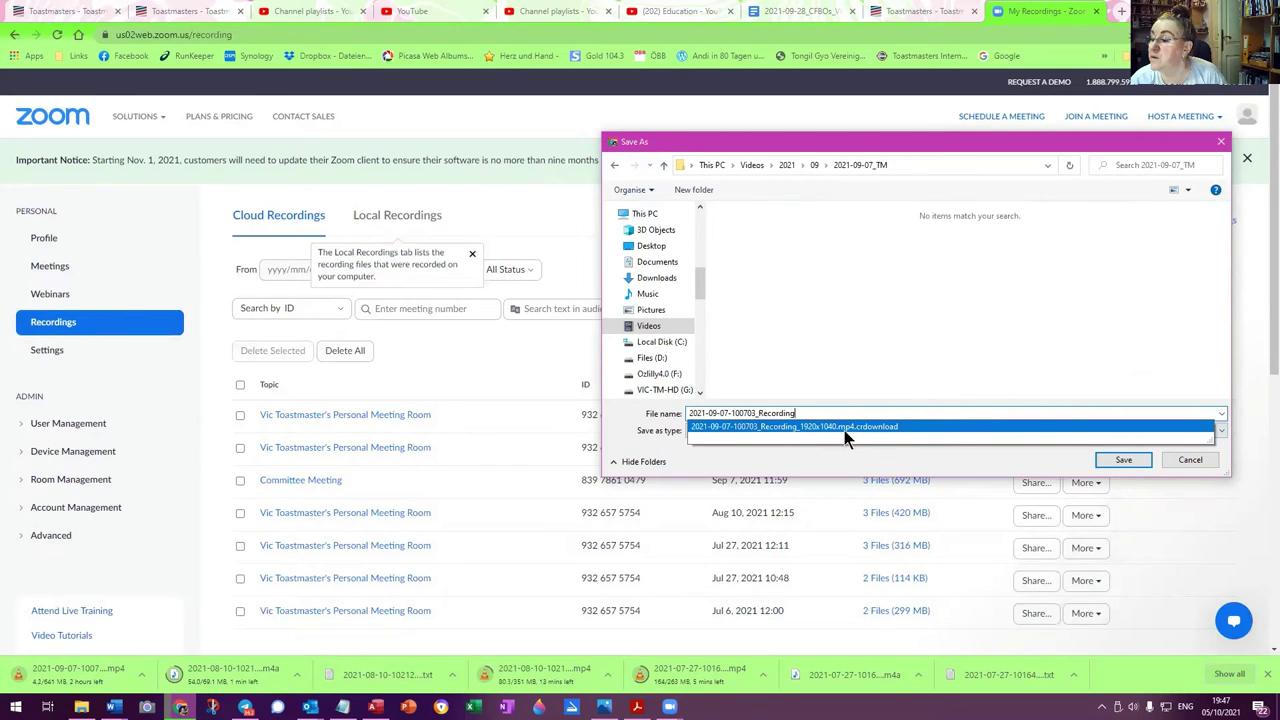
pyautogui.click(674, 434)
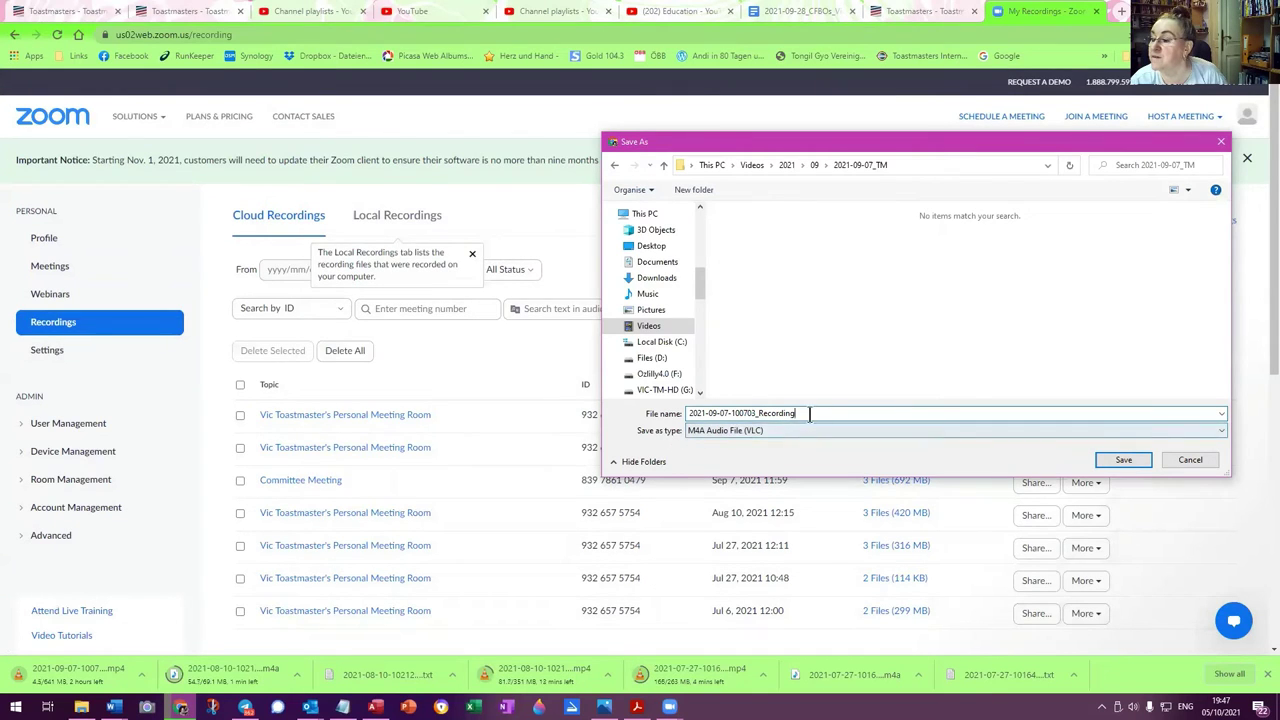
pyautogui.write('-')
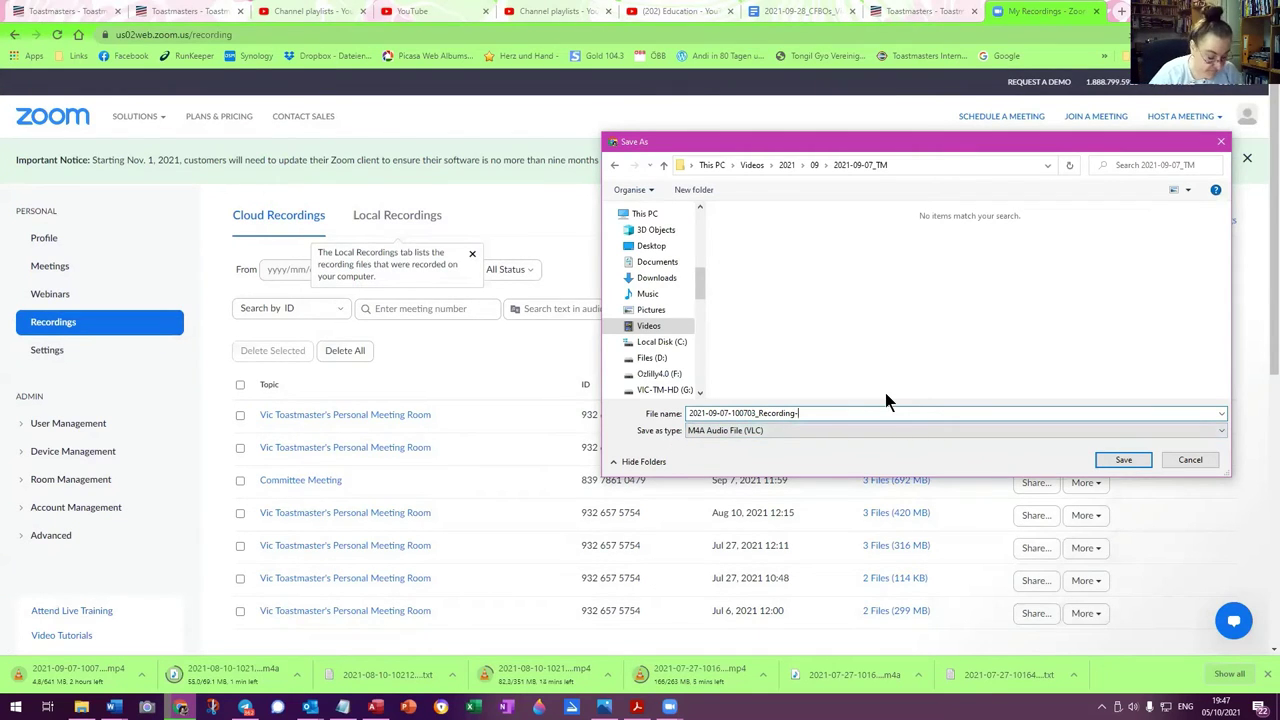
pyautogui.write('audio')
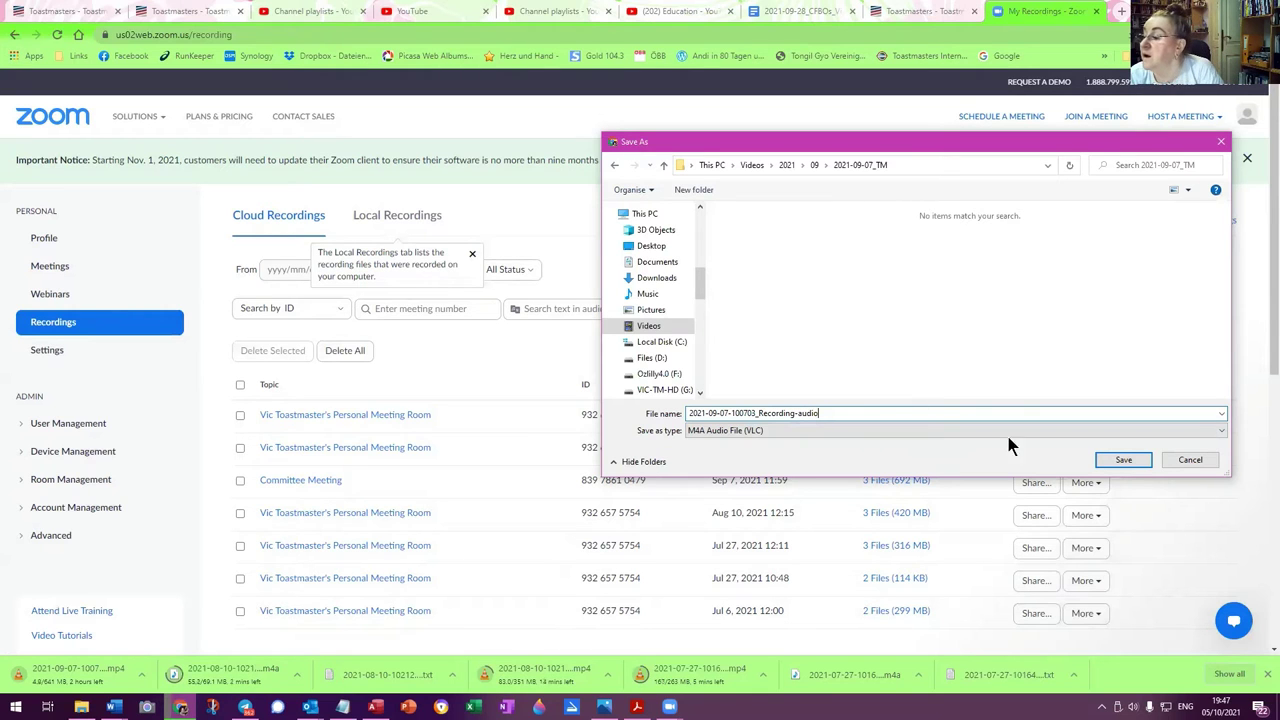
pyautogui.click(1126, 459)
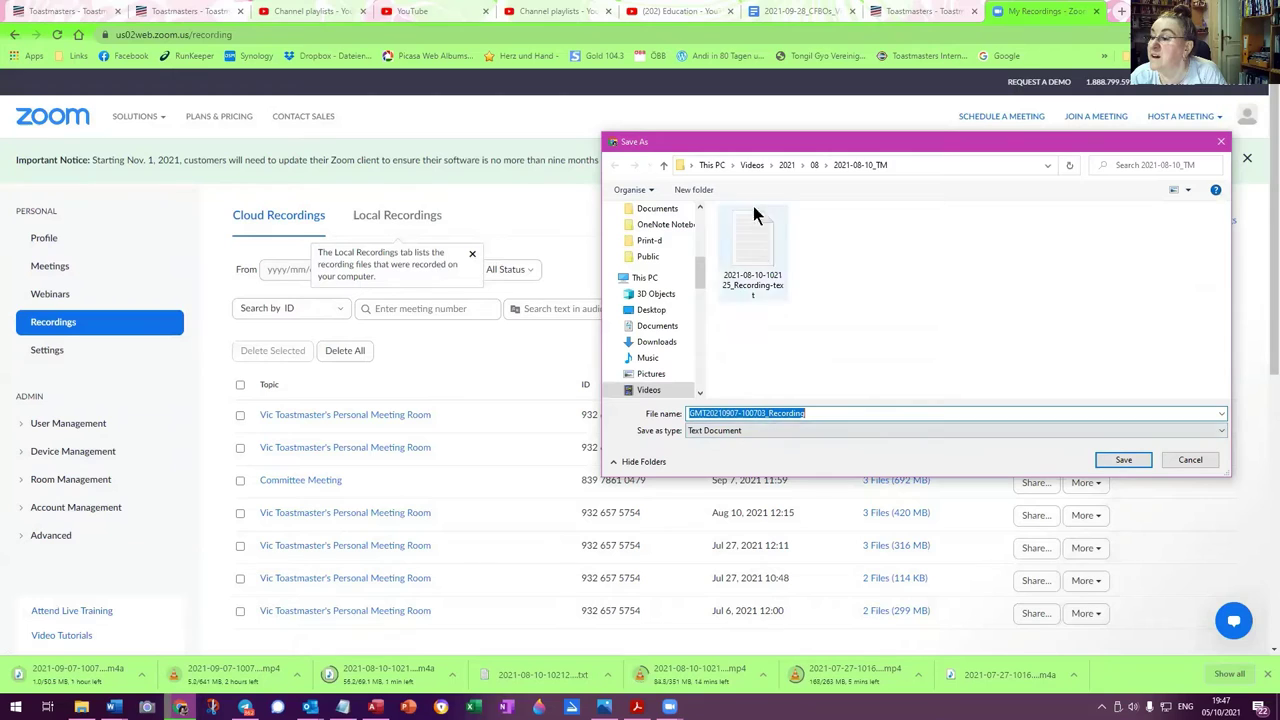
# Choose Videos\2021\09\2021-09-07_TM as the transcript's save location
pyautogui.click(785, 167)
pyautogui.click(837, 171)
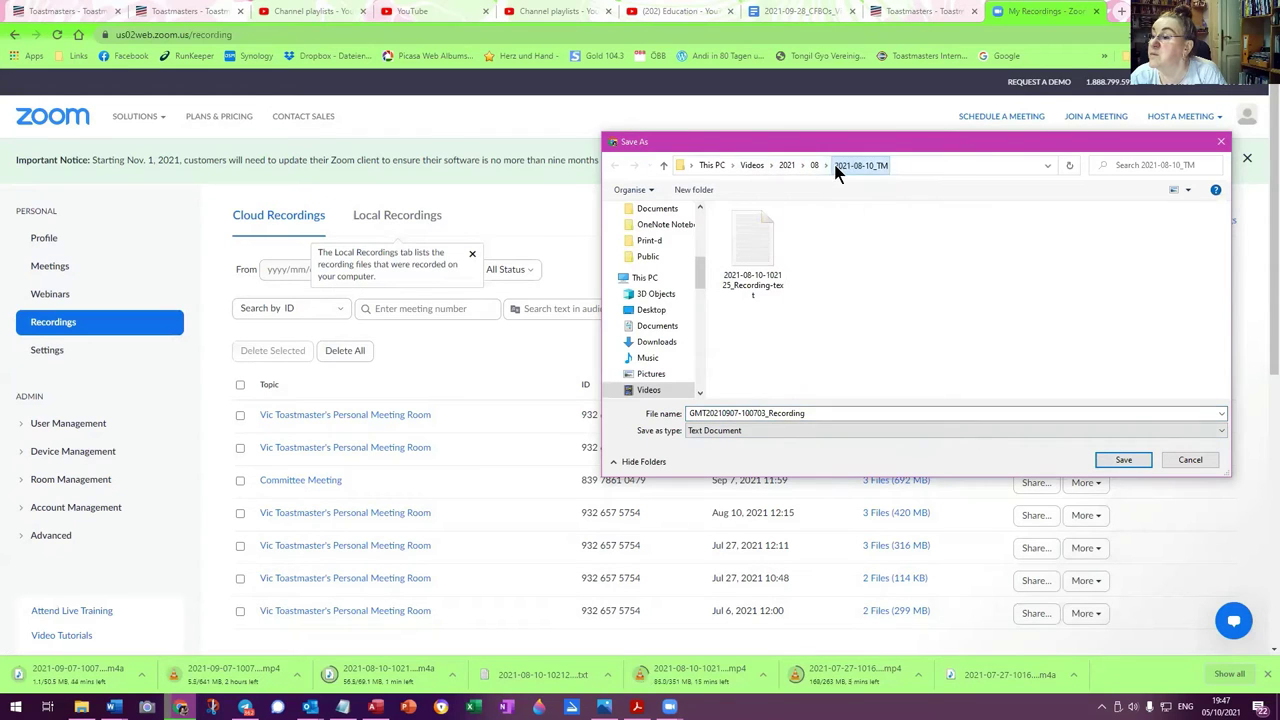
pyautogui.click(812, 170)
pyautogui.click(825, 166)
pyautogui.click(825, 165)
pyautogui.click(825, 164)
pyautogui.click(825, 166)
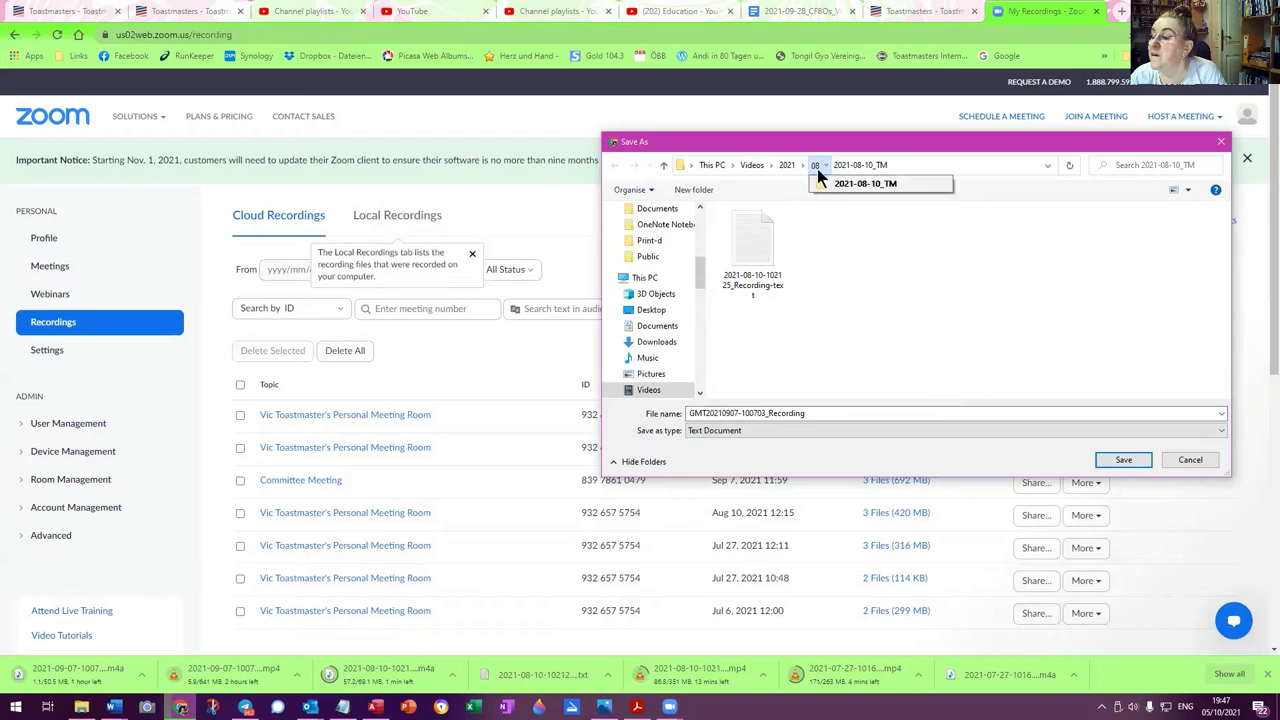
pyautogui.click(802, 166)
pyautogui.click(815, 268)
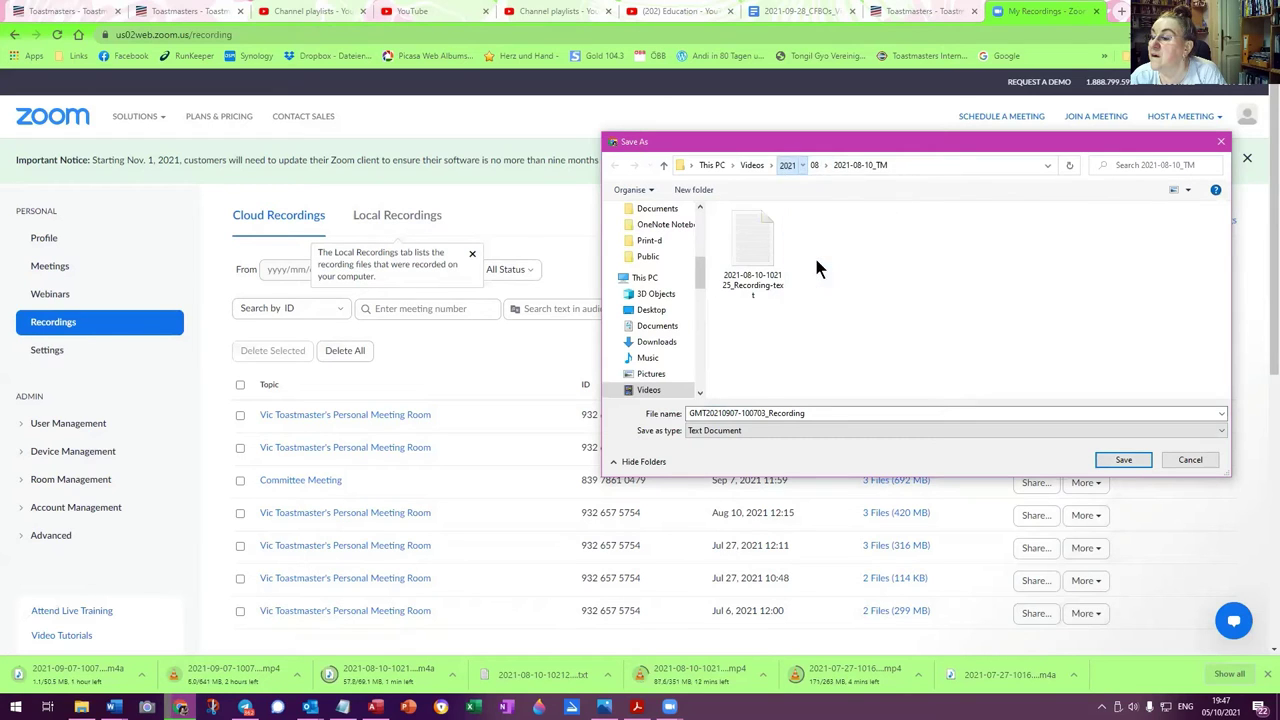
pyautogui.click(825, 250)
pyautogui.doubleClick(825, 250)
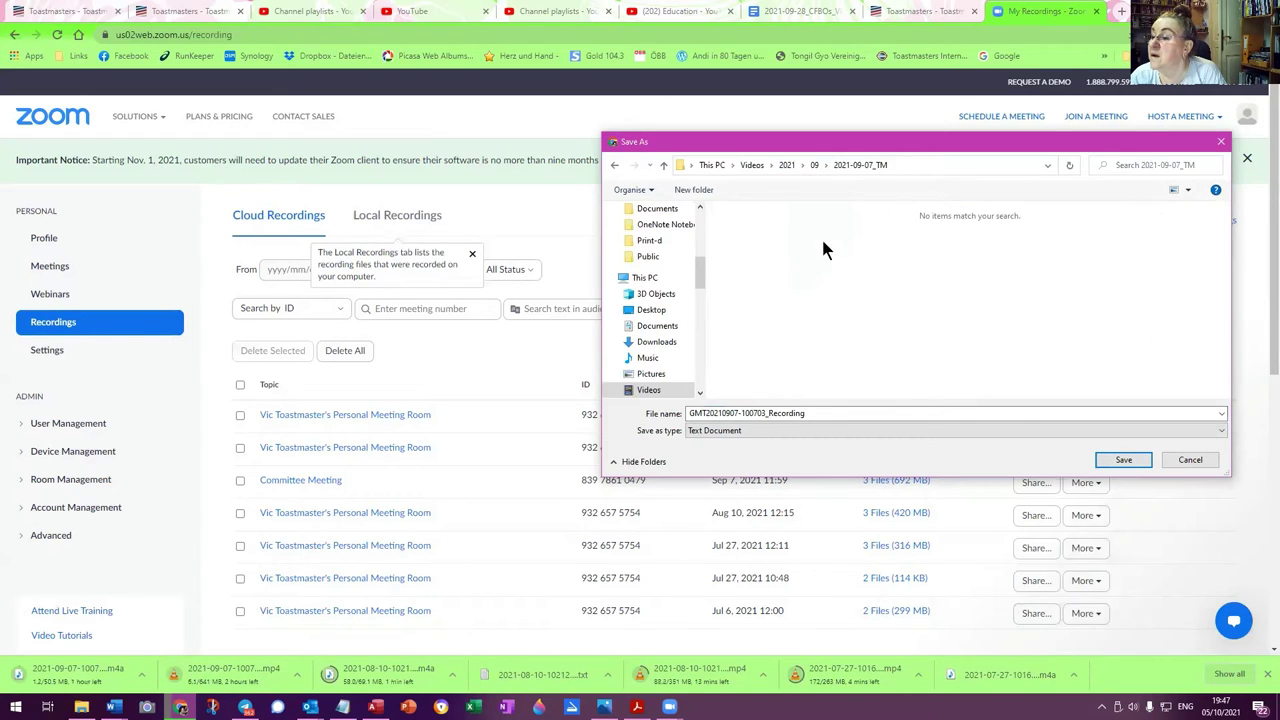
pyautogui.click(704, 413)
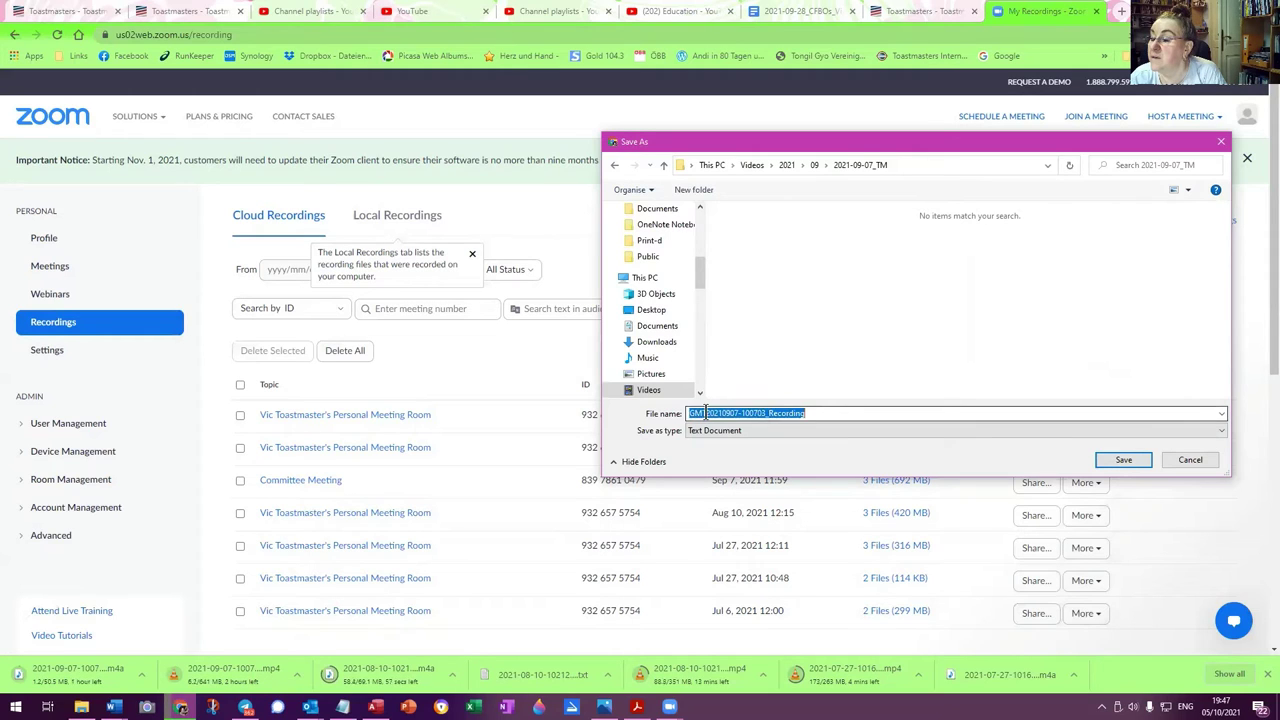
pyautogui.moveTo(706, 413); pyautogui.dragTo(662, 420)
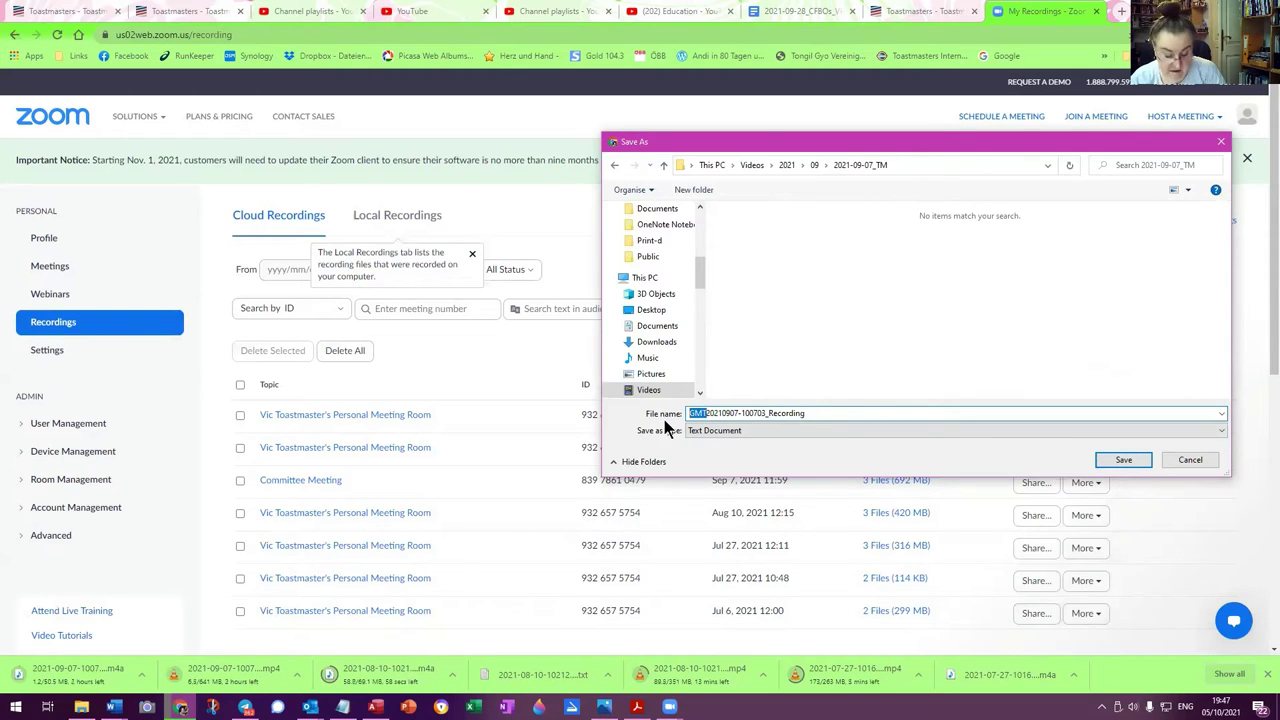
pyautogui.press('BackSpace')
pyautogui.click(705, 413)
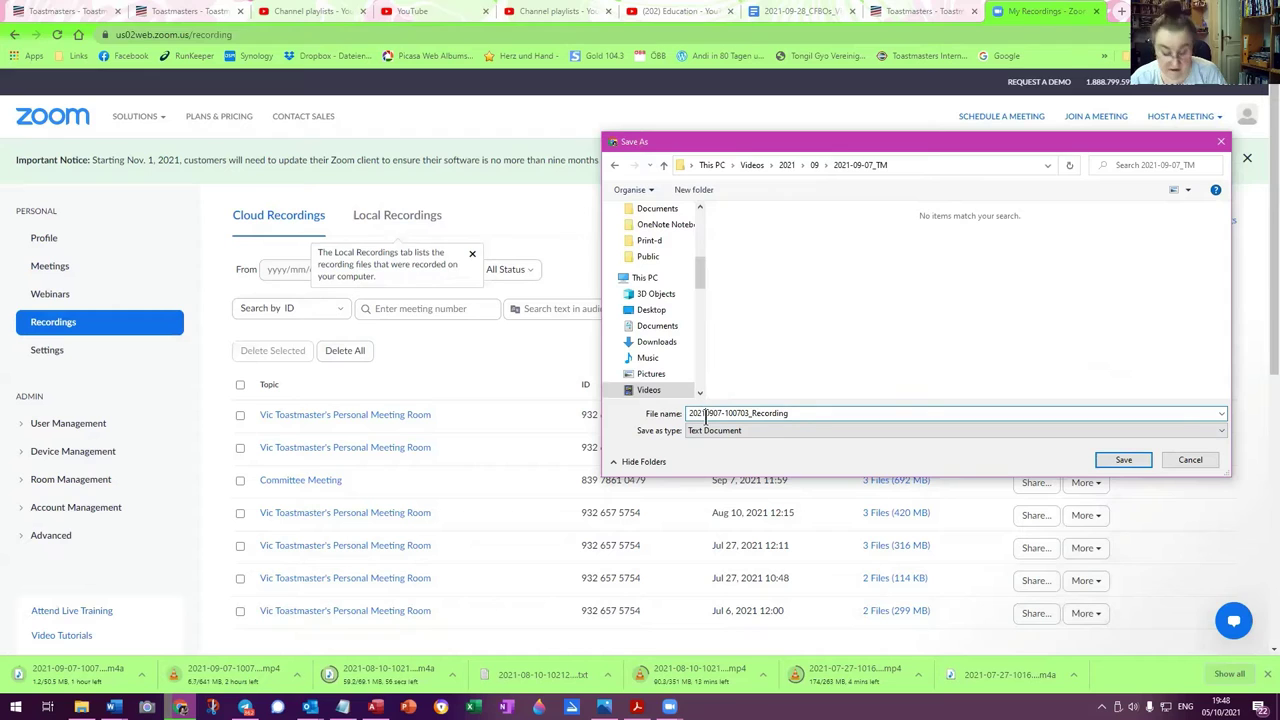
pyautogui.write('-')
pyautogui.click(718, 413)
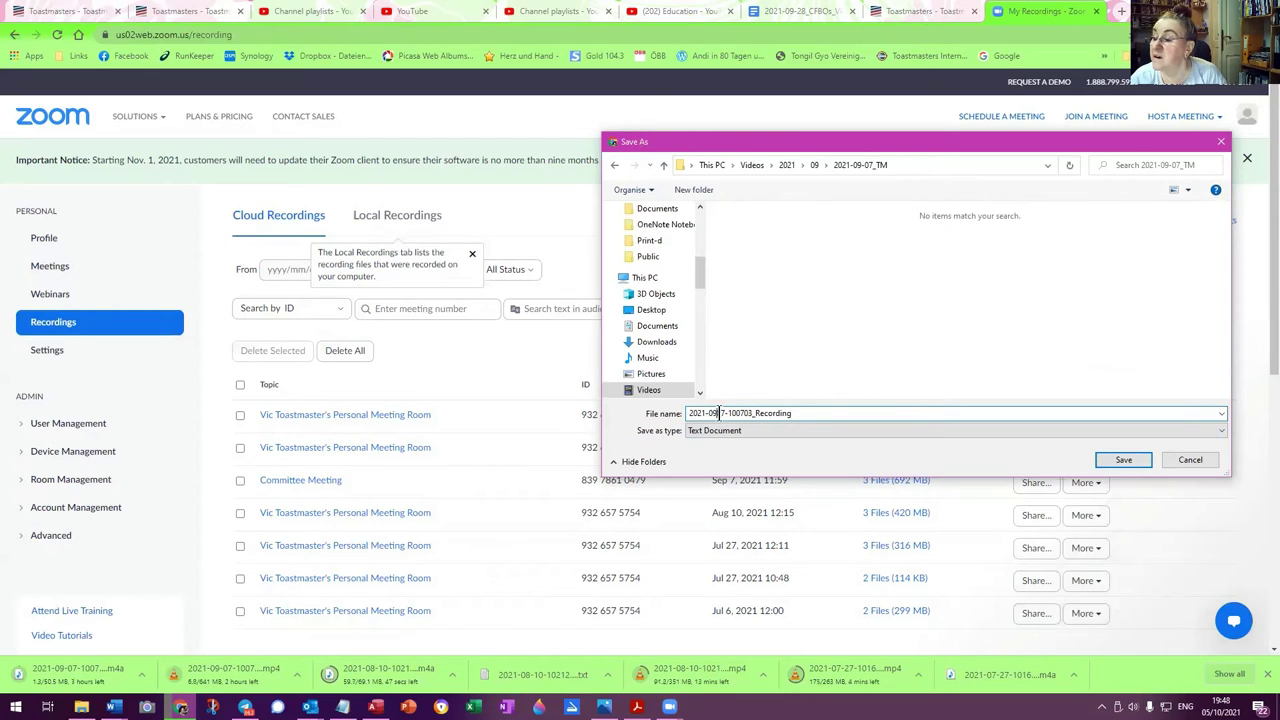
pyautogui.write('-')
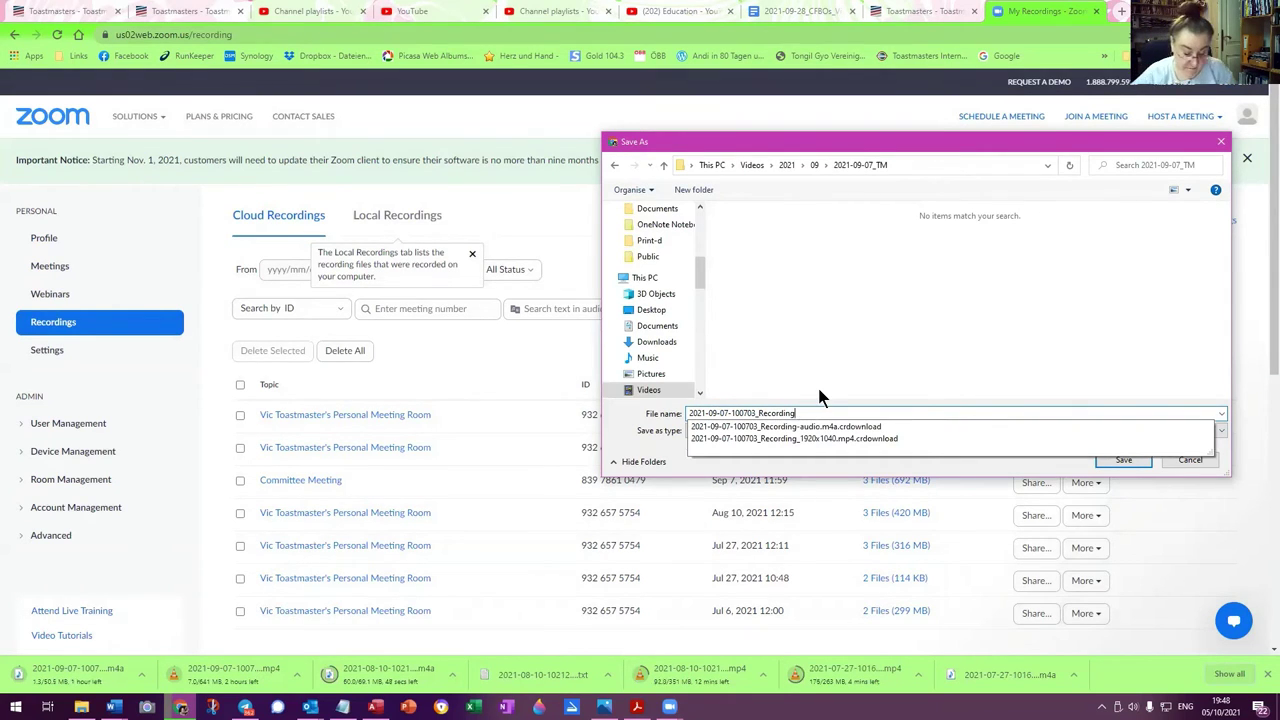
pyautogui.write('-text')
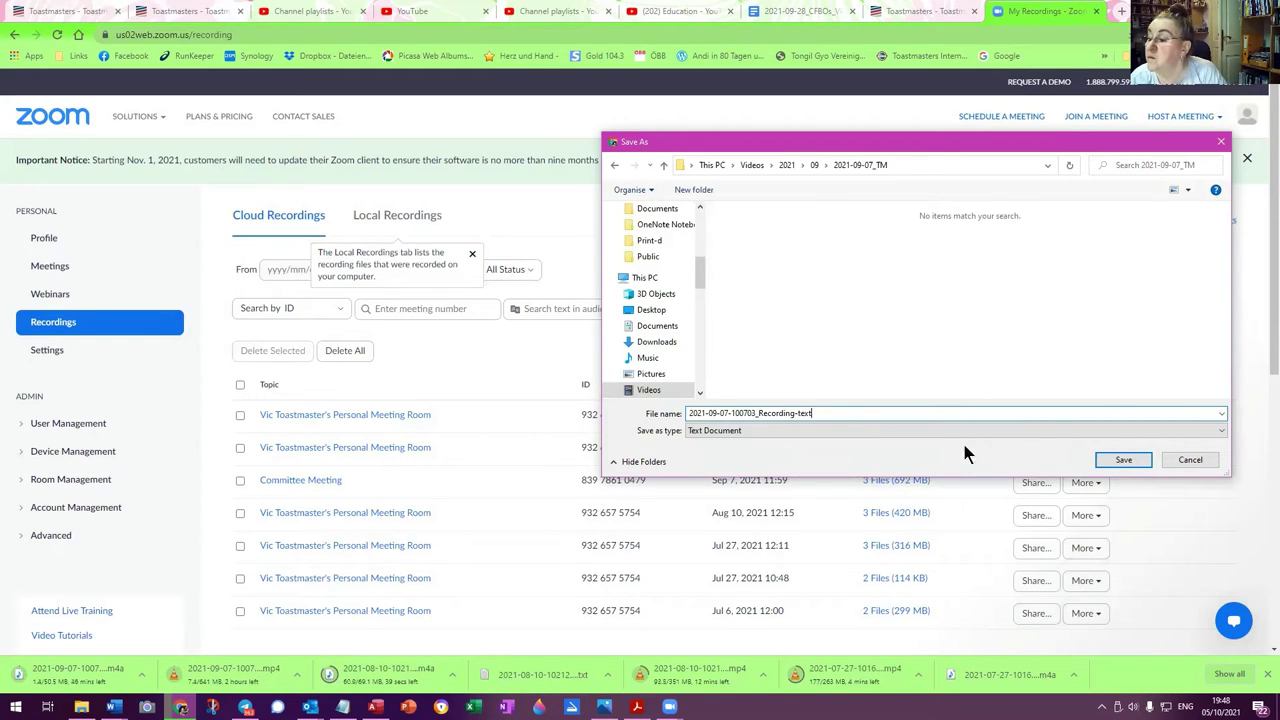
pyautogui.click(1127, 462)
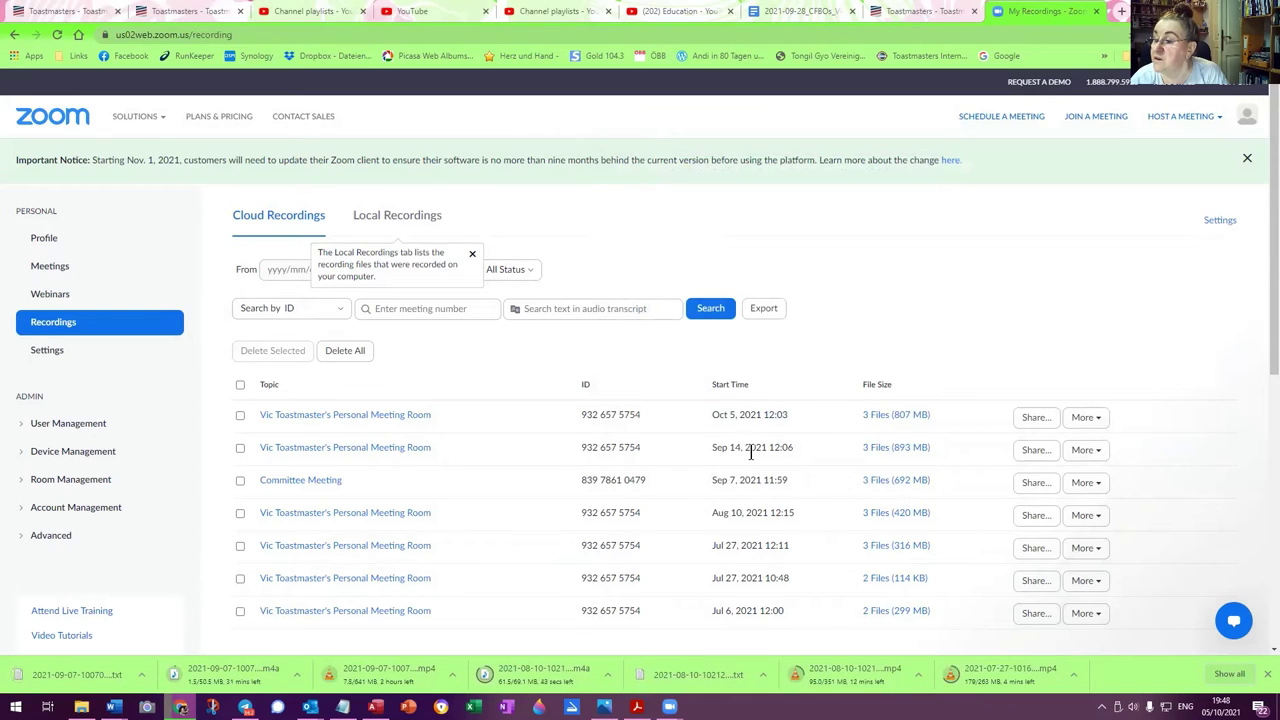
# View easySpeak's 14 September 2021 Hybrid Meeting page (13 + 5 online), then return to Zoom
pyautogui.click(922, 11)
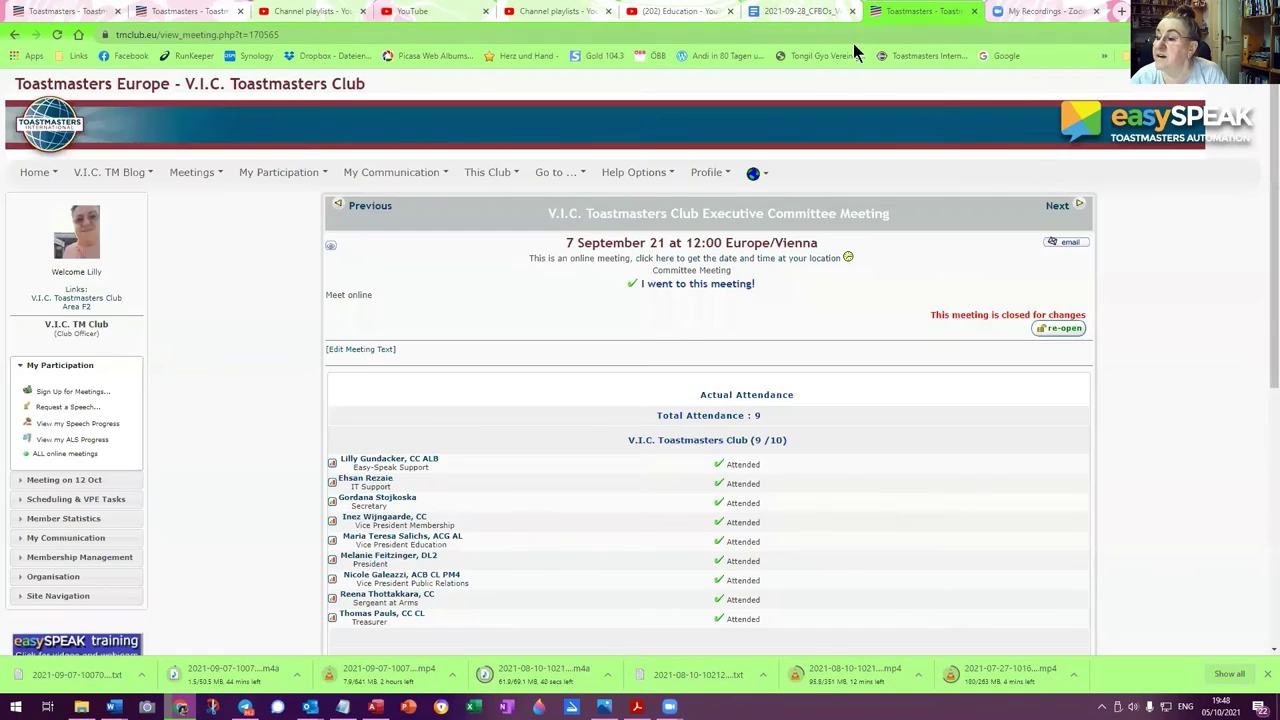
pyautogui.click(1060, 210)
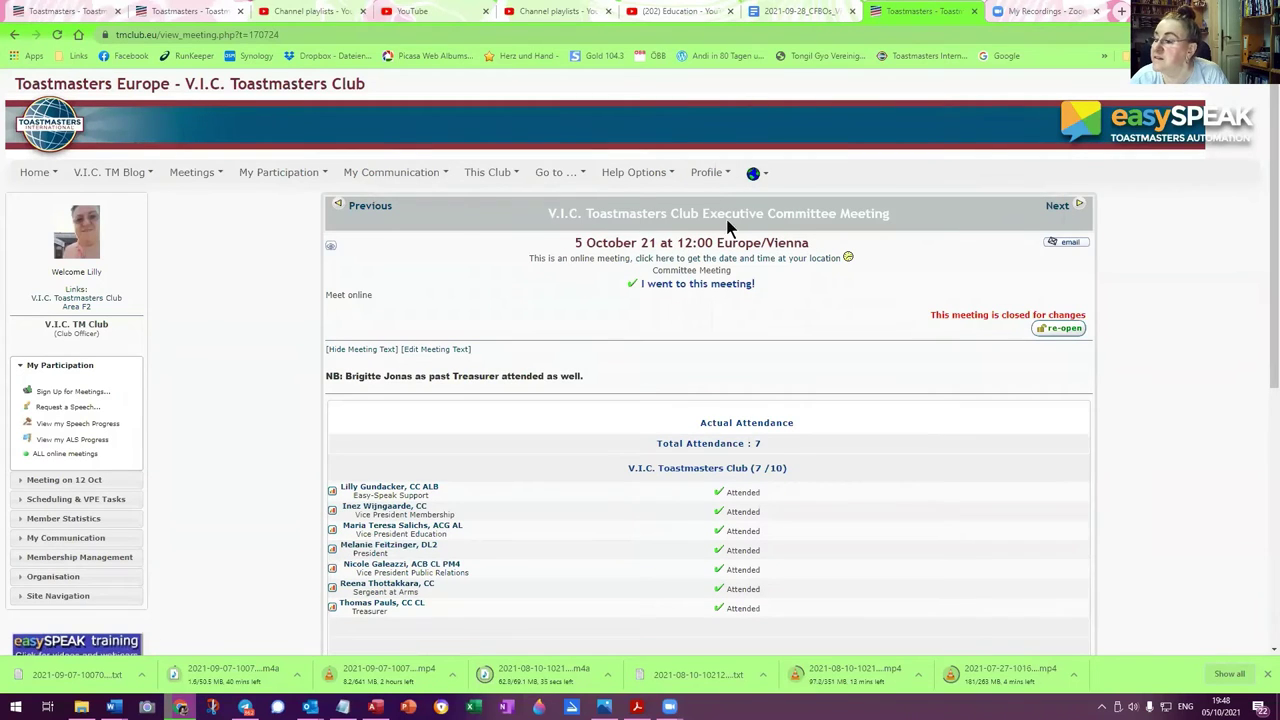
pyautogui.moveTo(206, 176)
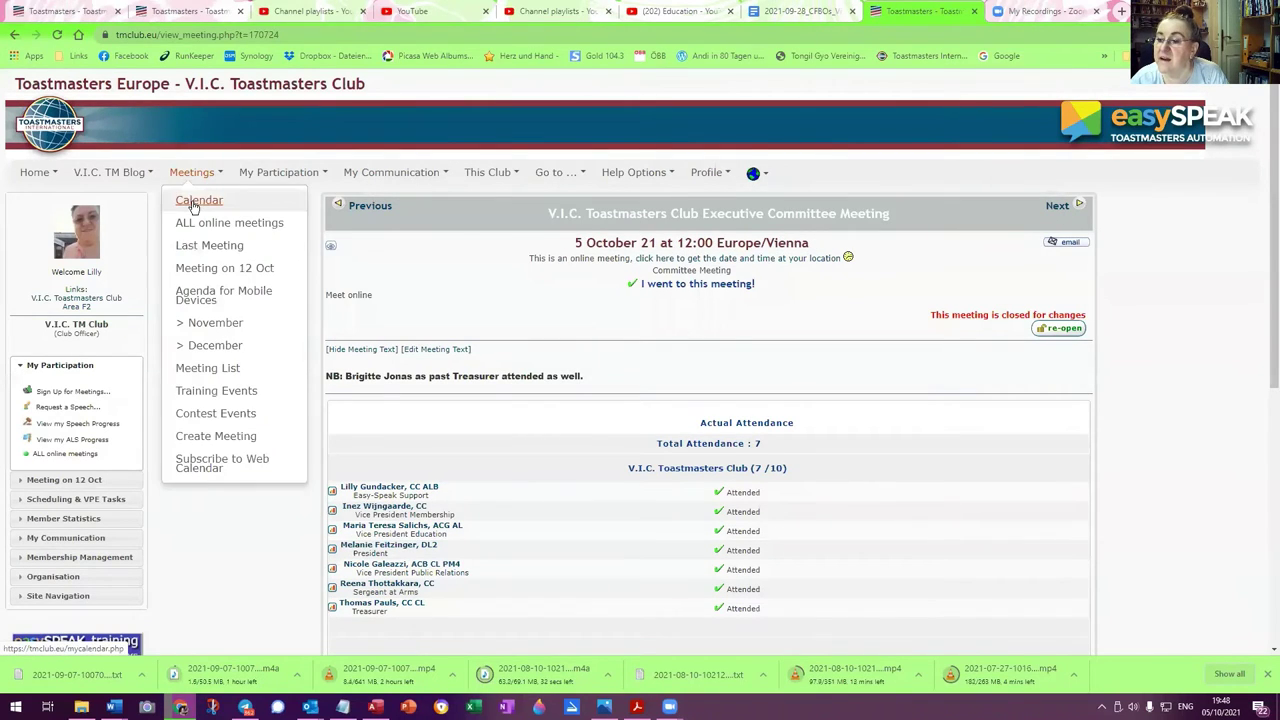
pyautogui.click(190, 200)
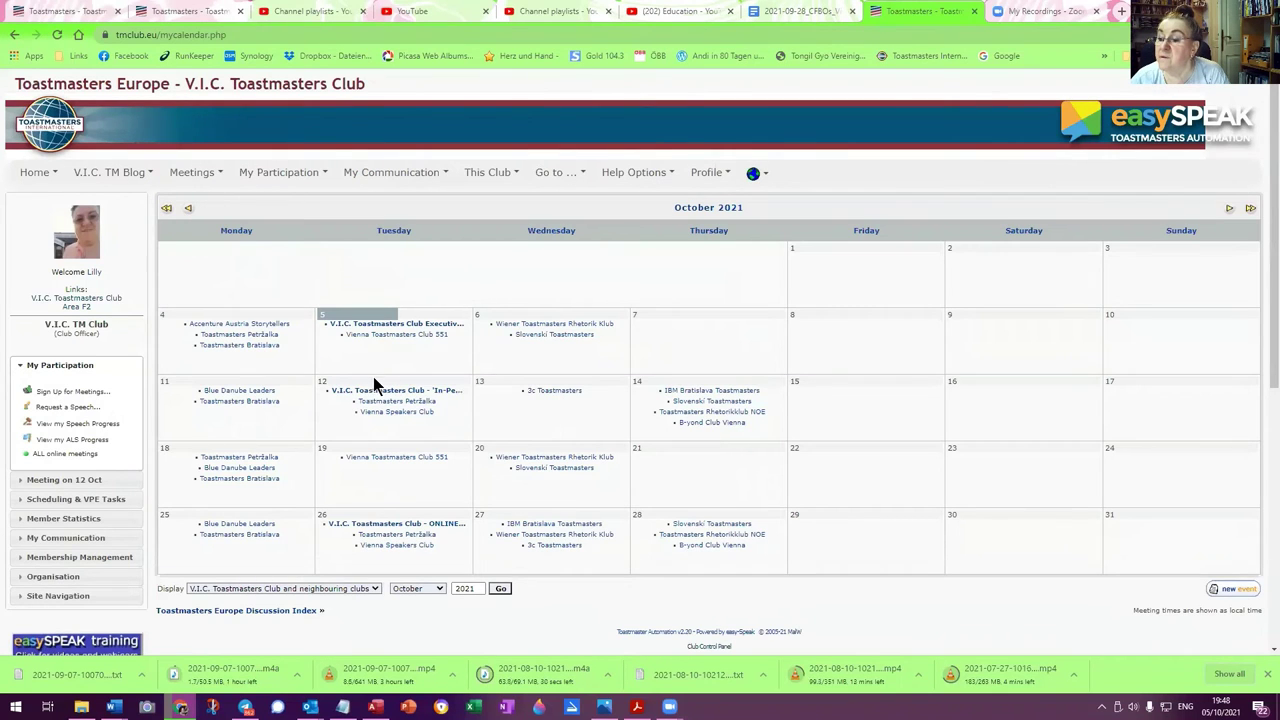
pyautogui.click(189, 209)
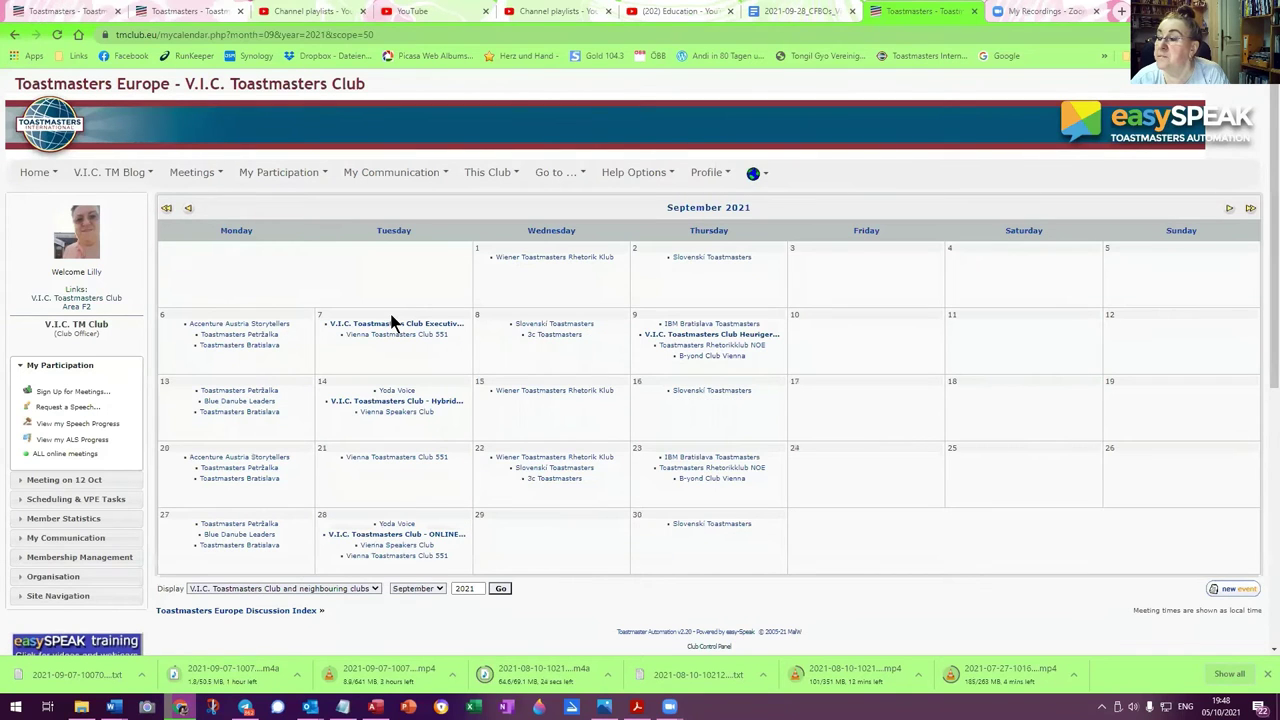
pyautogui.click(376, 403)
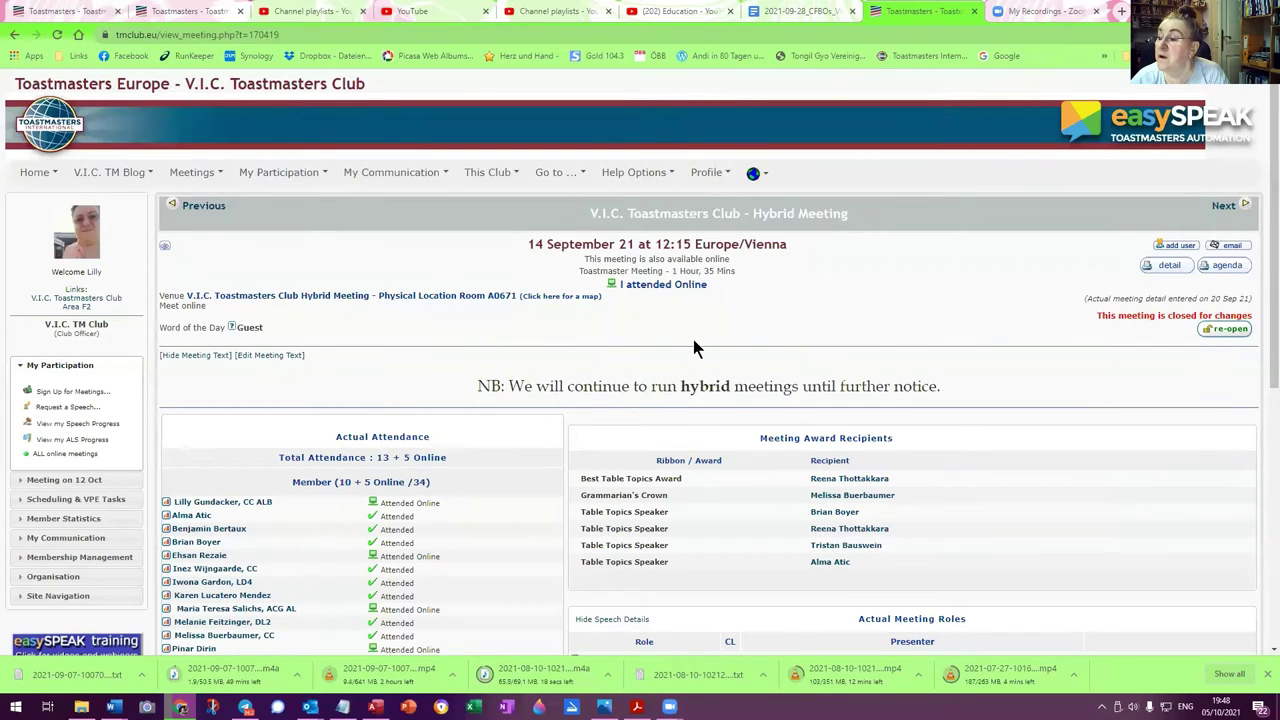
pyautogui.click(1010, 11)
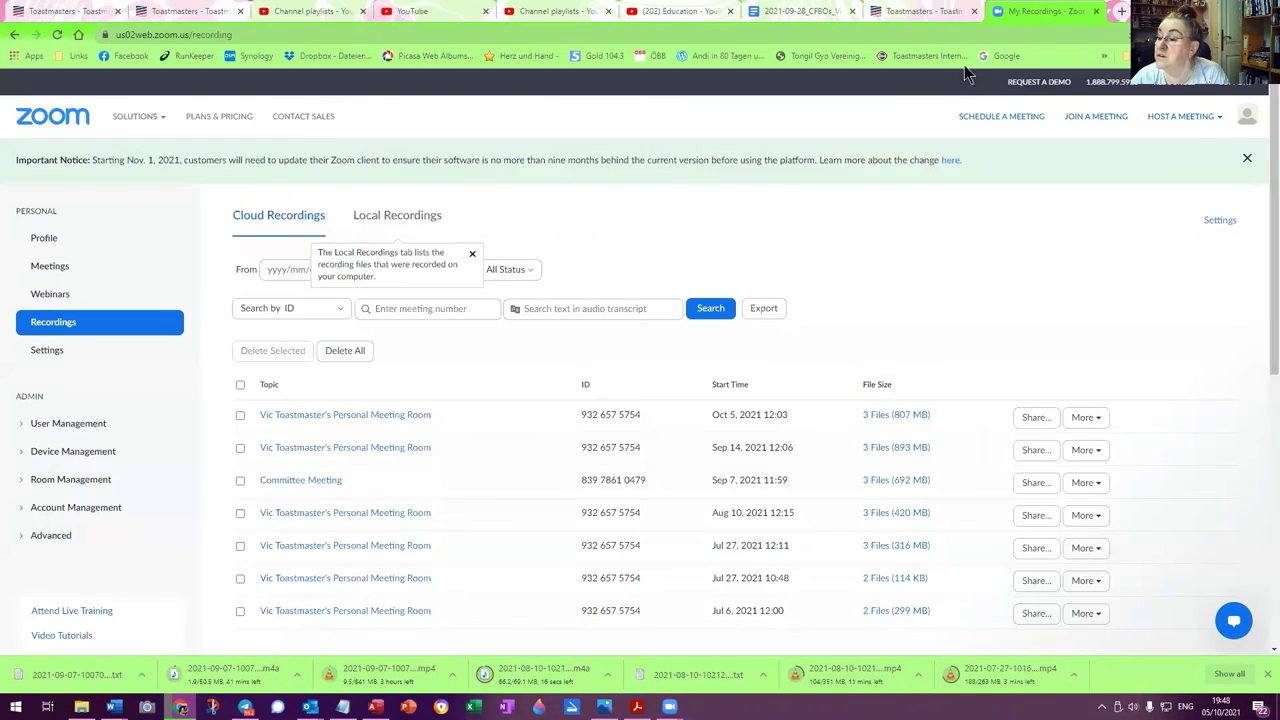
# Start downloading the 14 September recording's files separately
pyautogui.click(1086, 451)
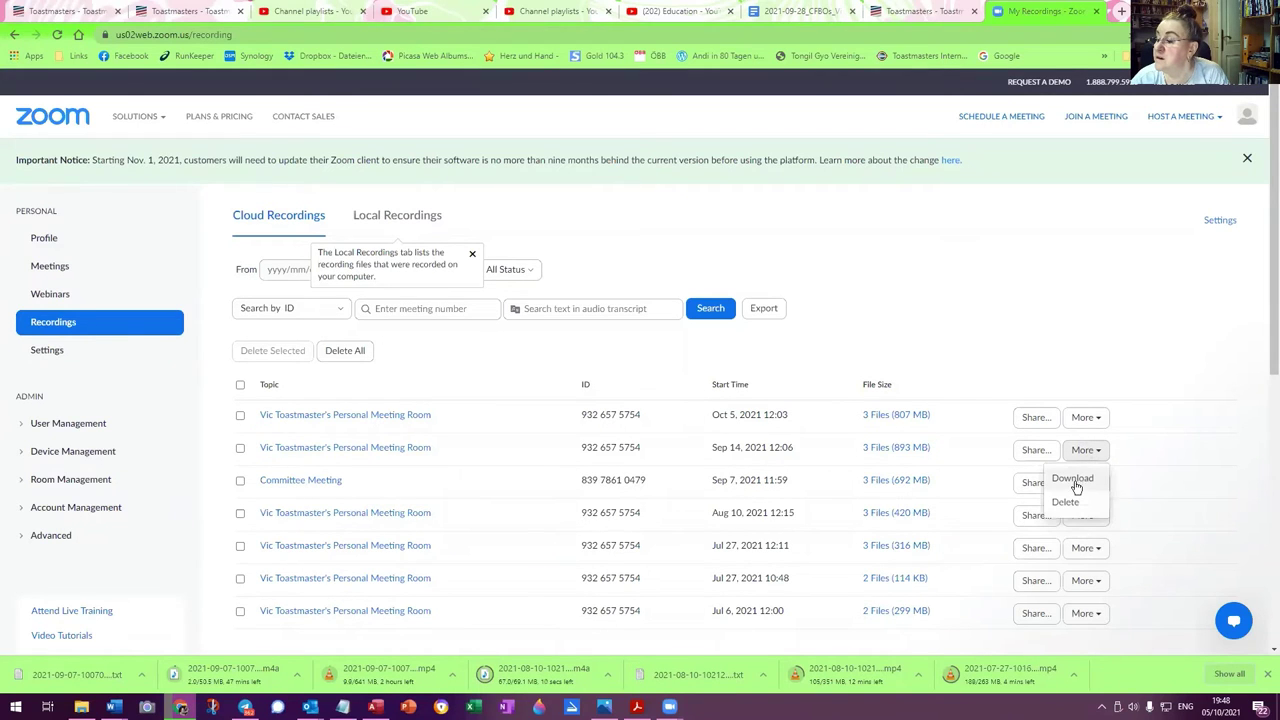
pyautogui.click(1075, 482)
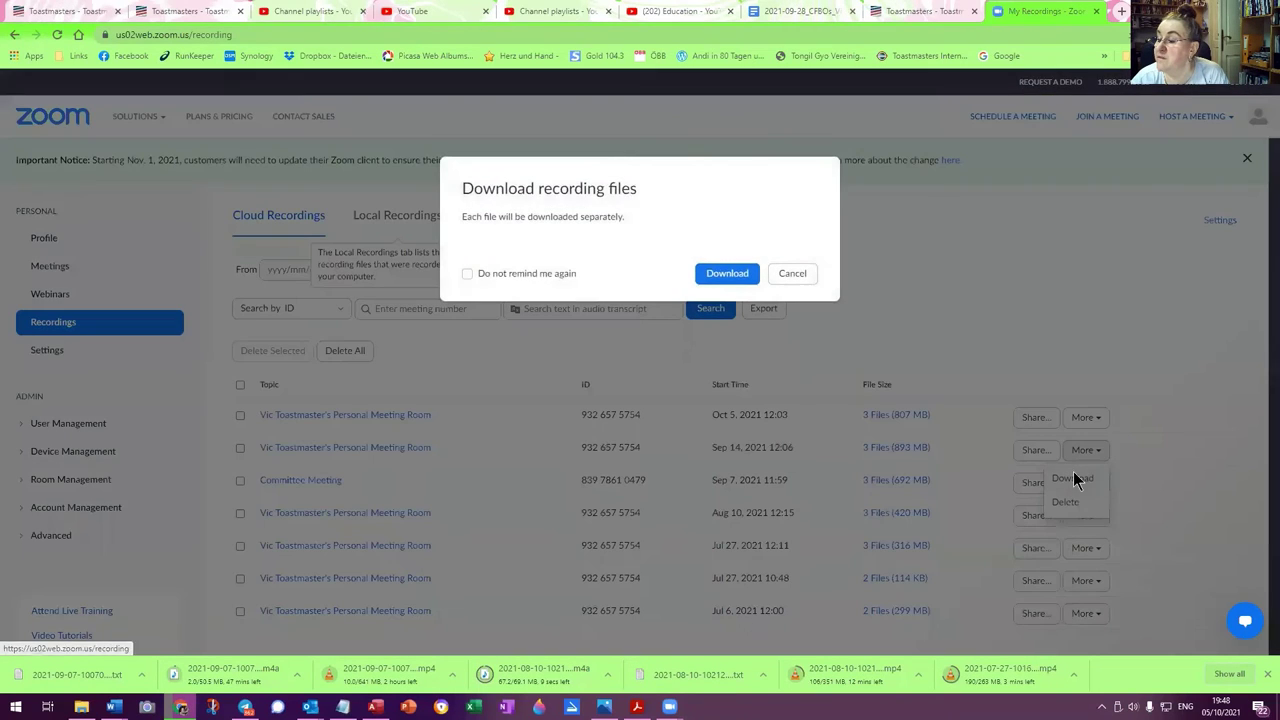
pyautogui.click(733, 272)
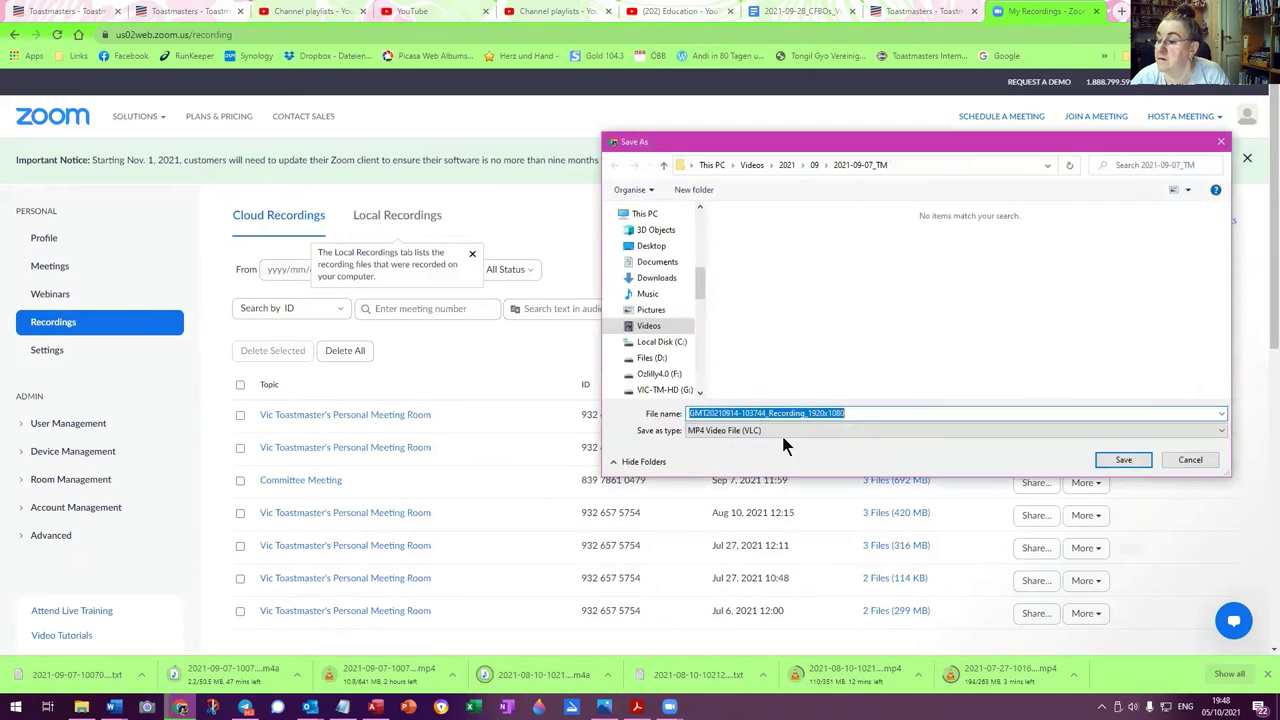
# Create a 2021-09-14_TM folder under 09 and choose it as the save location
pyautogui.click(813, 165)
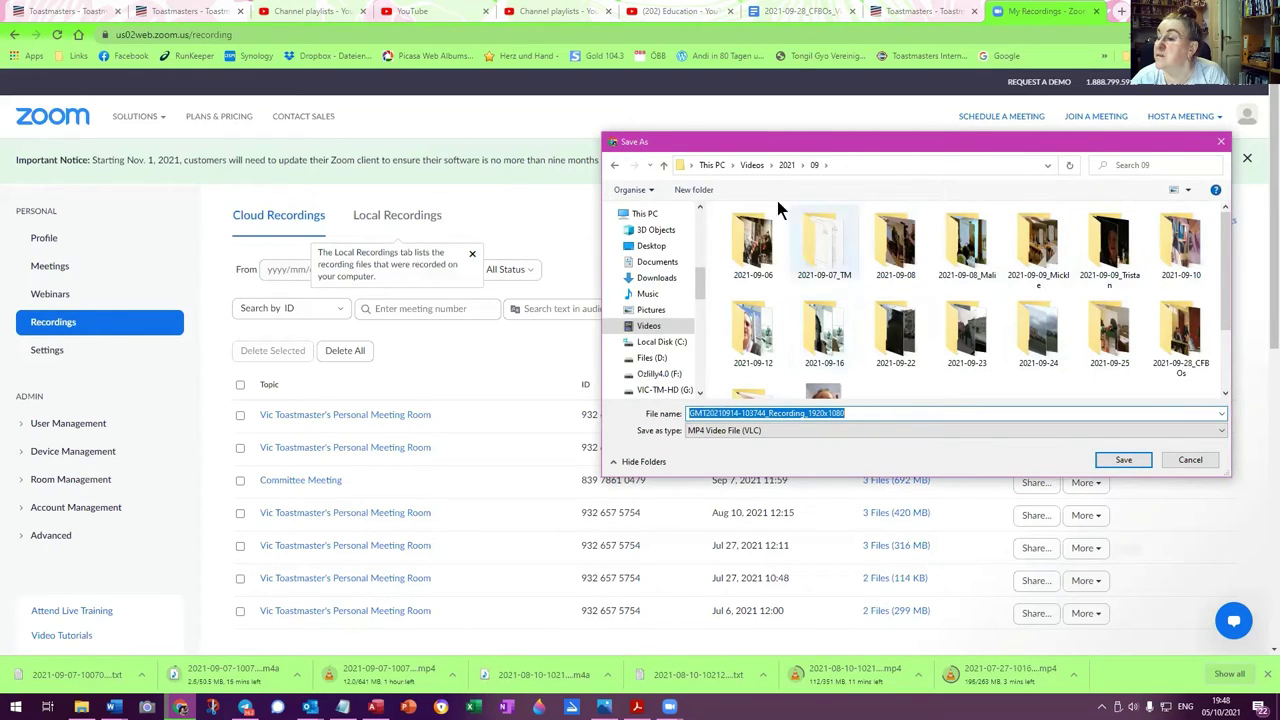
pyautogui.click(693, 190)
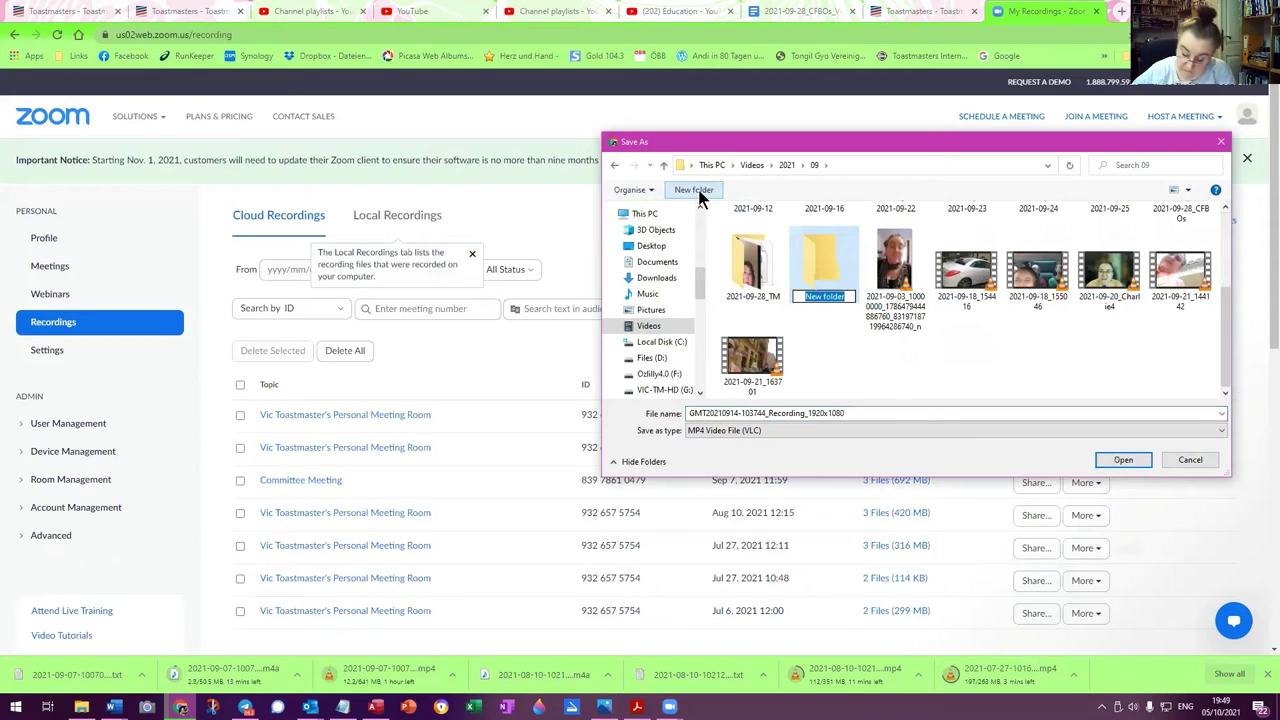
pyautogui.write('2021-0')
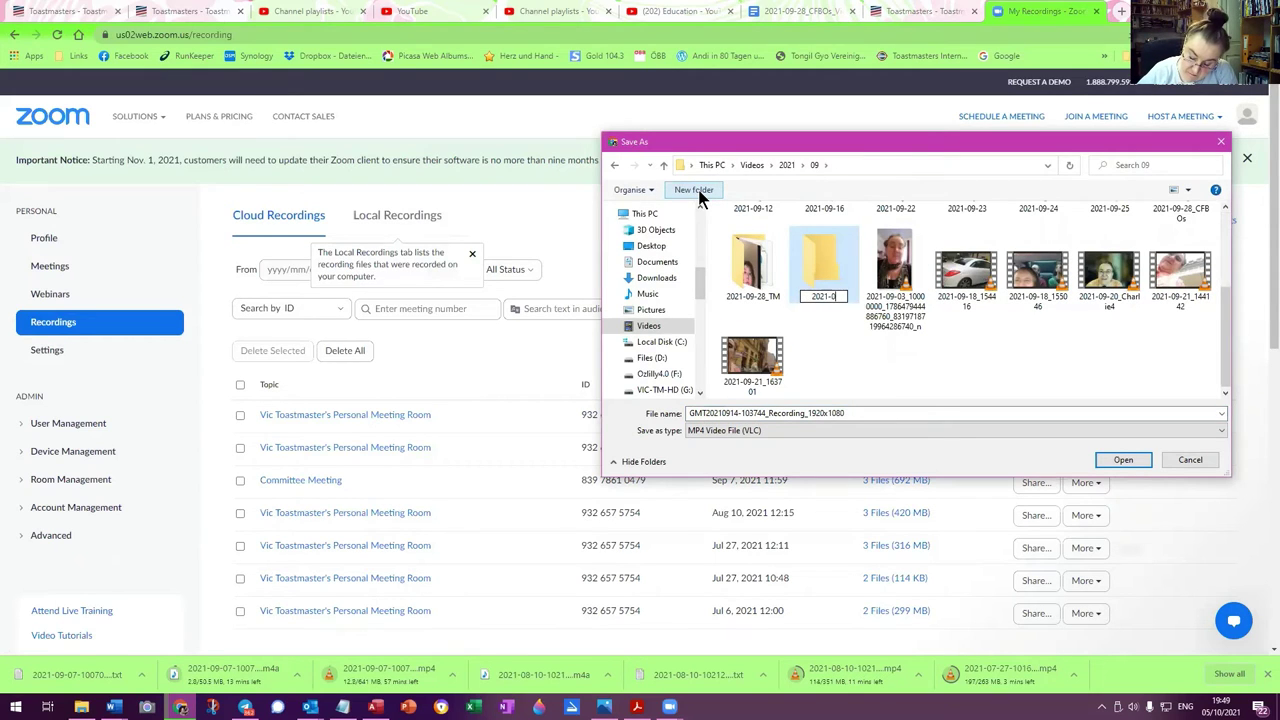
pyautogui.write('9-14')
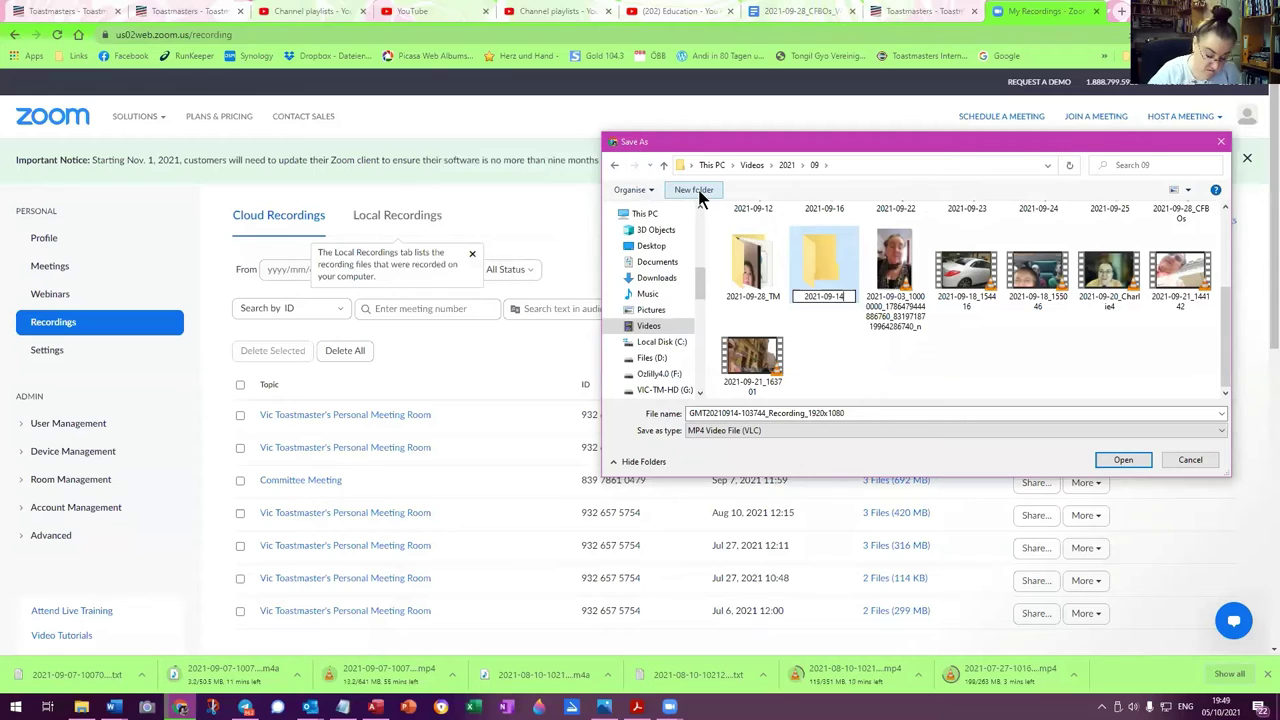
pyautogui.write('_TM')
pyautogui.press('Return')
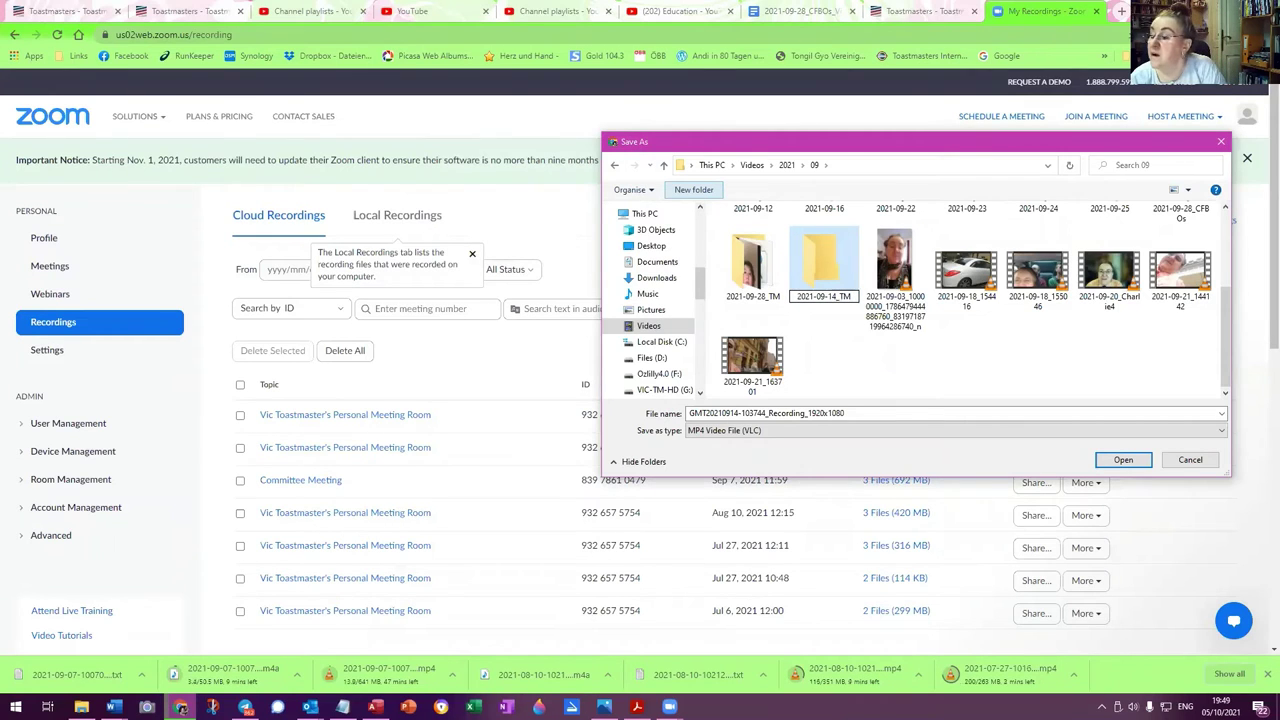
pyautogui.doubleClick(824, 245)
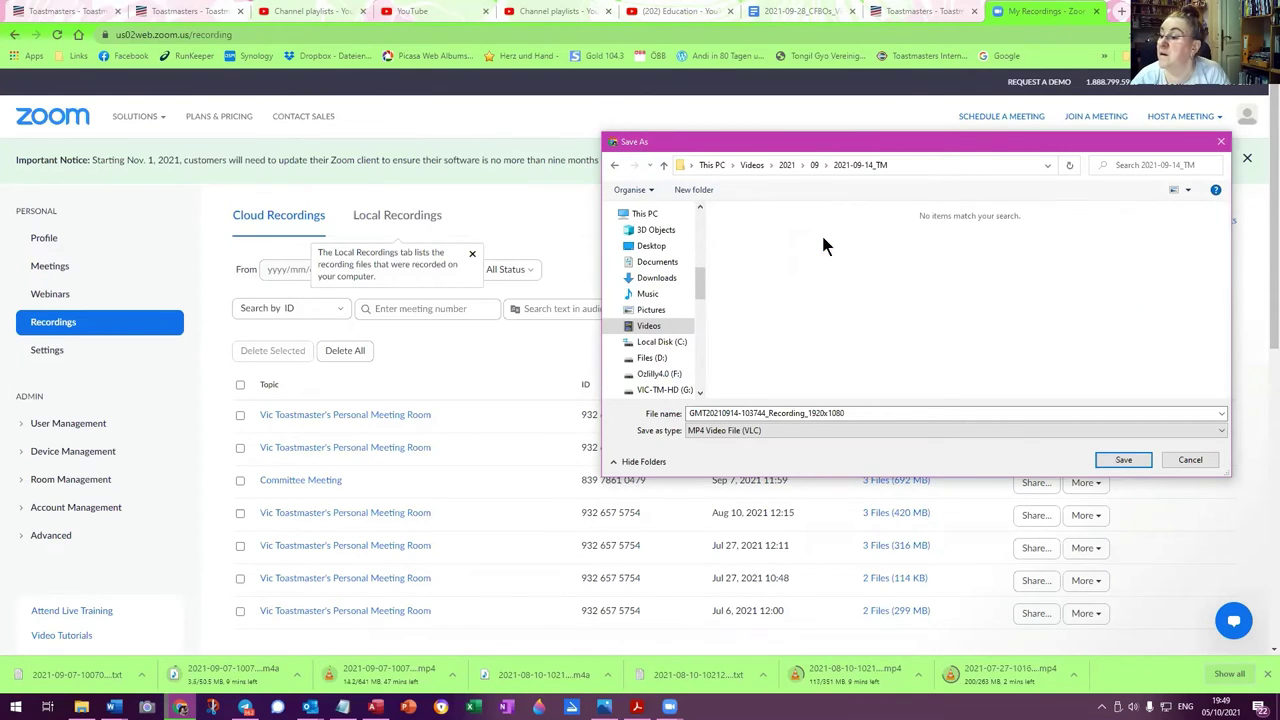
pyautogui.click(704, 413)
pyautogui.hotkey('ctrl', 'a')
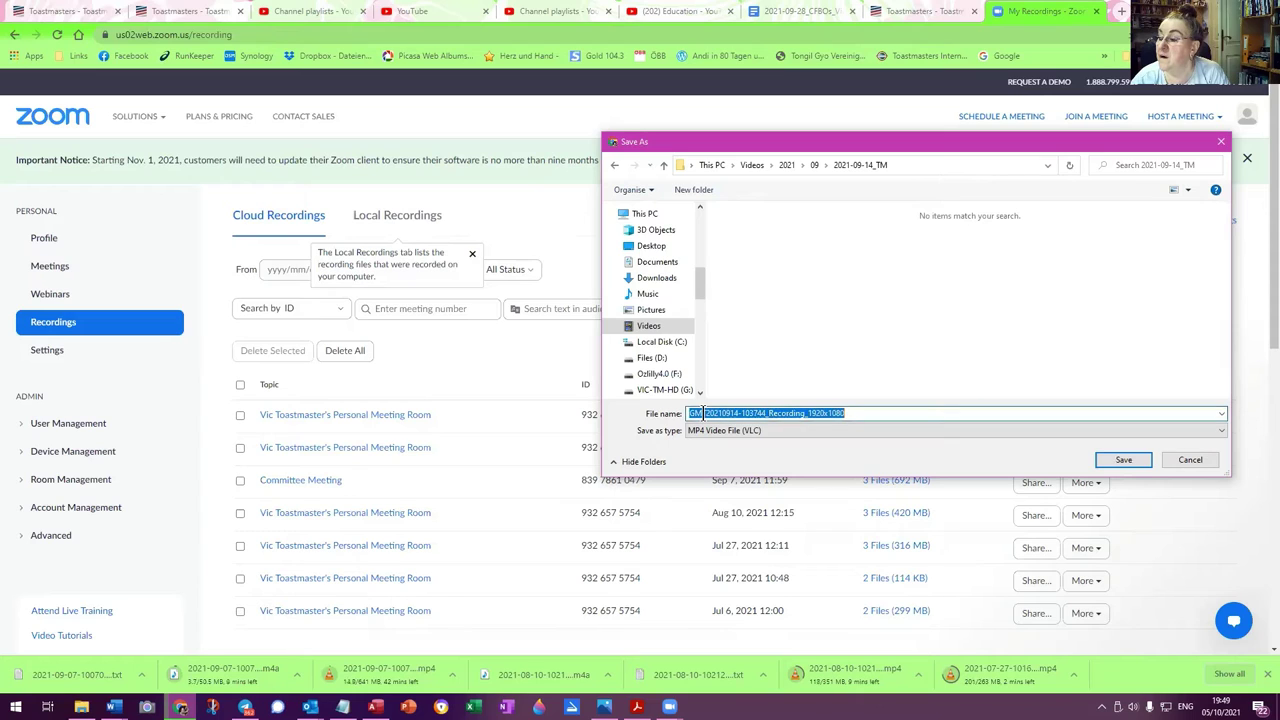
pyautogui.moveTo(704, 413); pyautogui.dragTo(703, 413)
pyautogui.press('BackSpace')
pyautogui.click(705, 413)
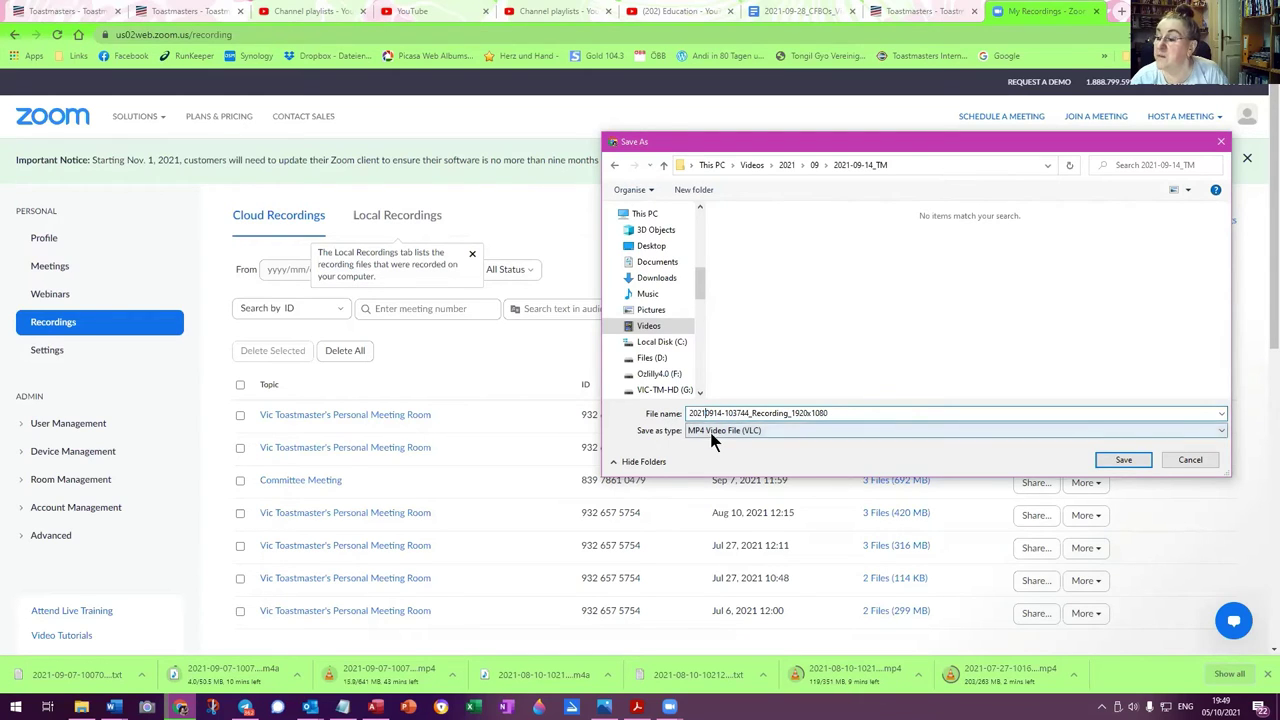
pyautogui.write('-09-')
pyautogui.click(716, 414)
pyautogui.write('-09')
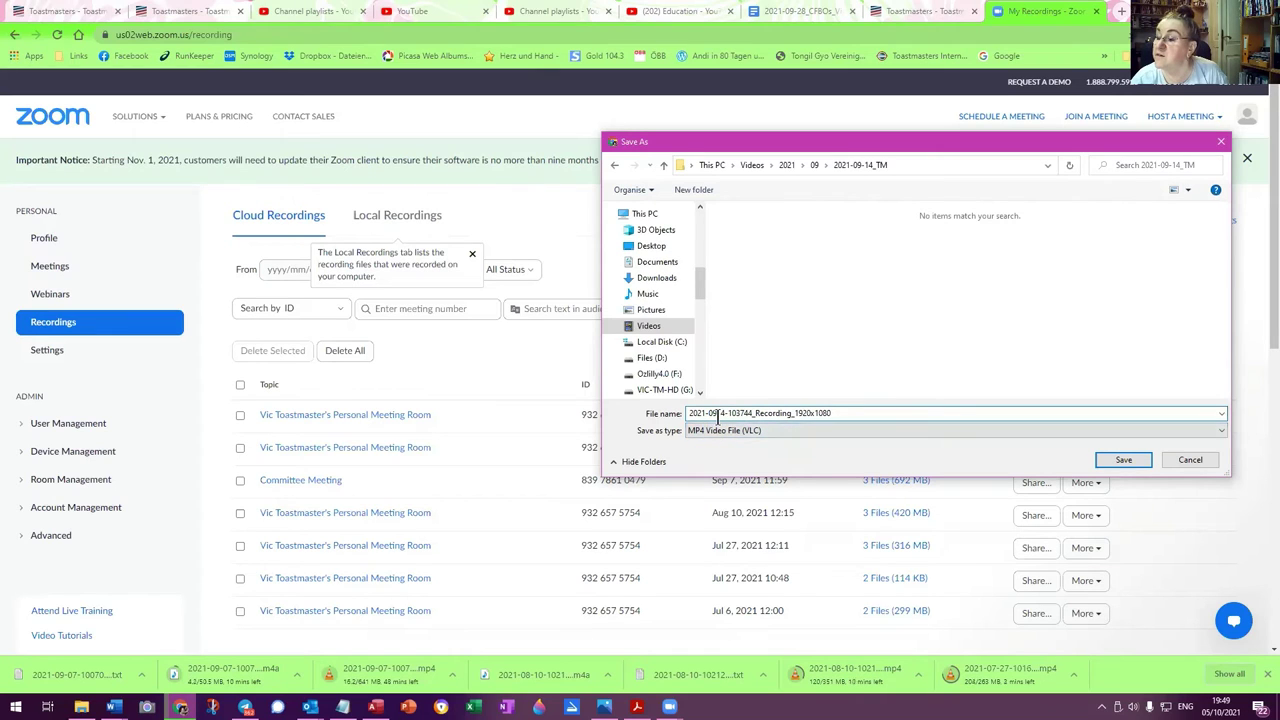
pyautogui.write('-')
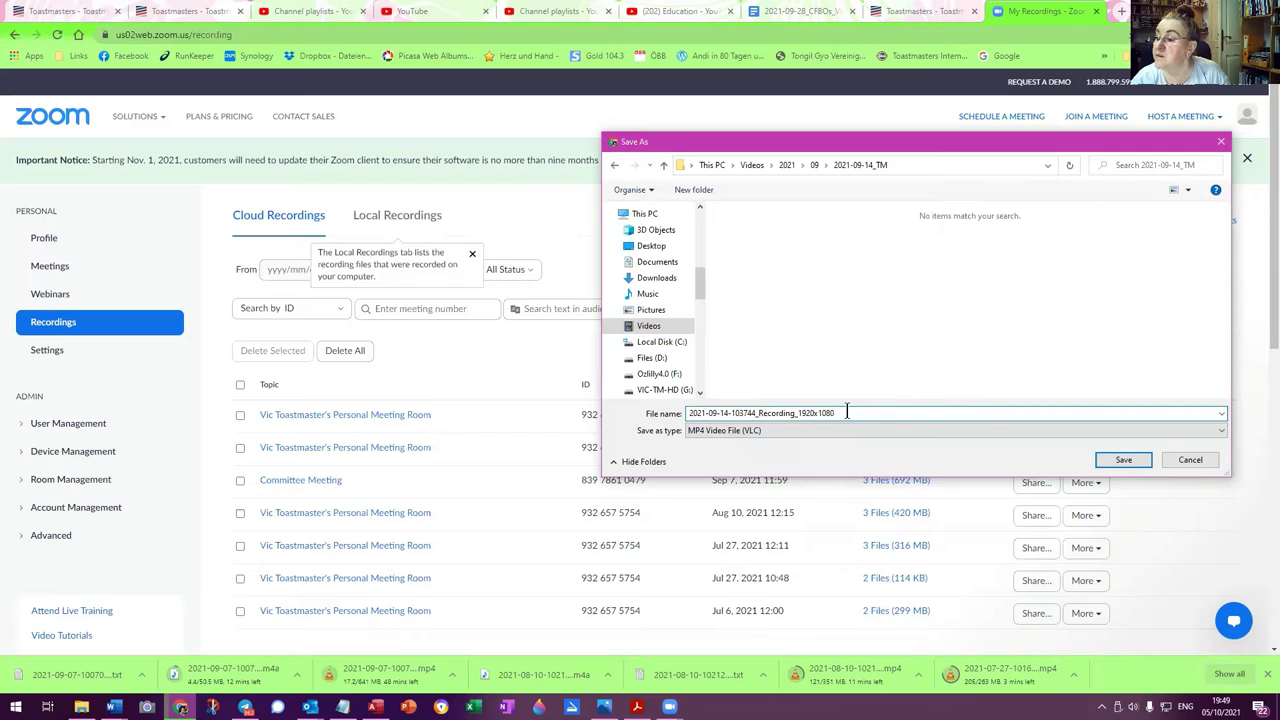
pyautogui.click(1121, 459)
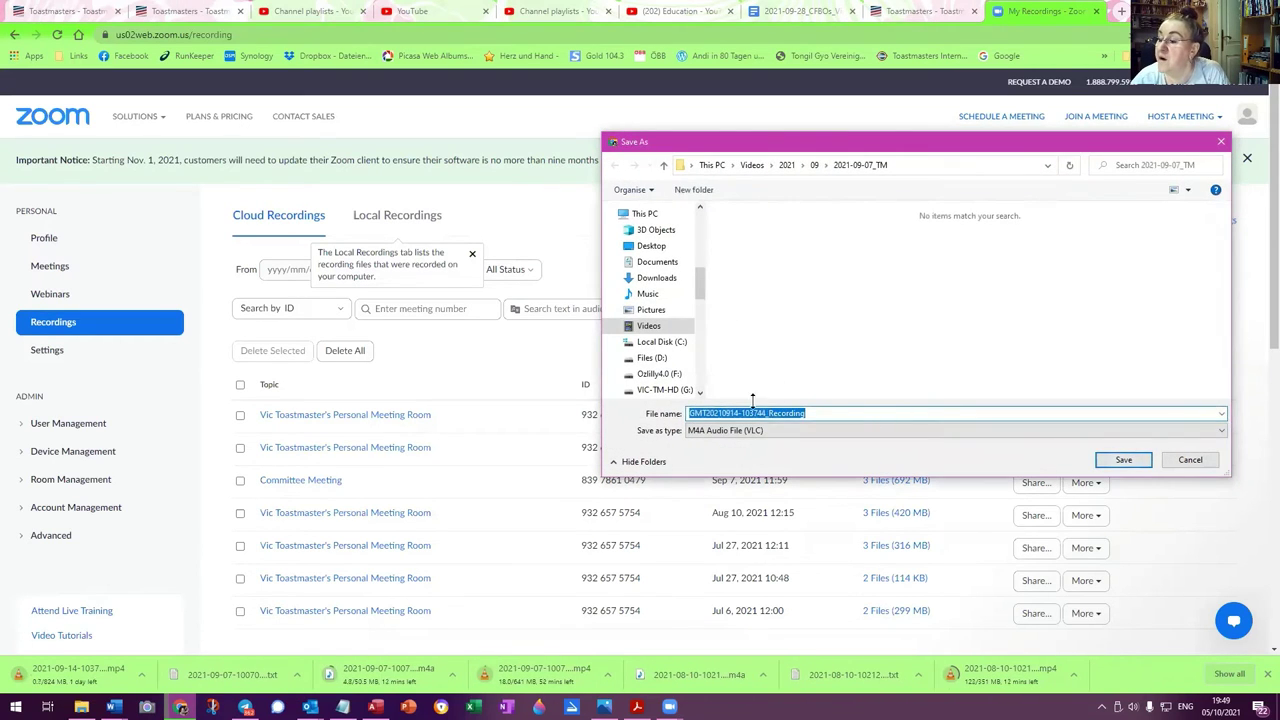
# Choose the 09\2021-09-14_TM folder as the audio's save location
pyautogui.click(814, 166)
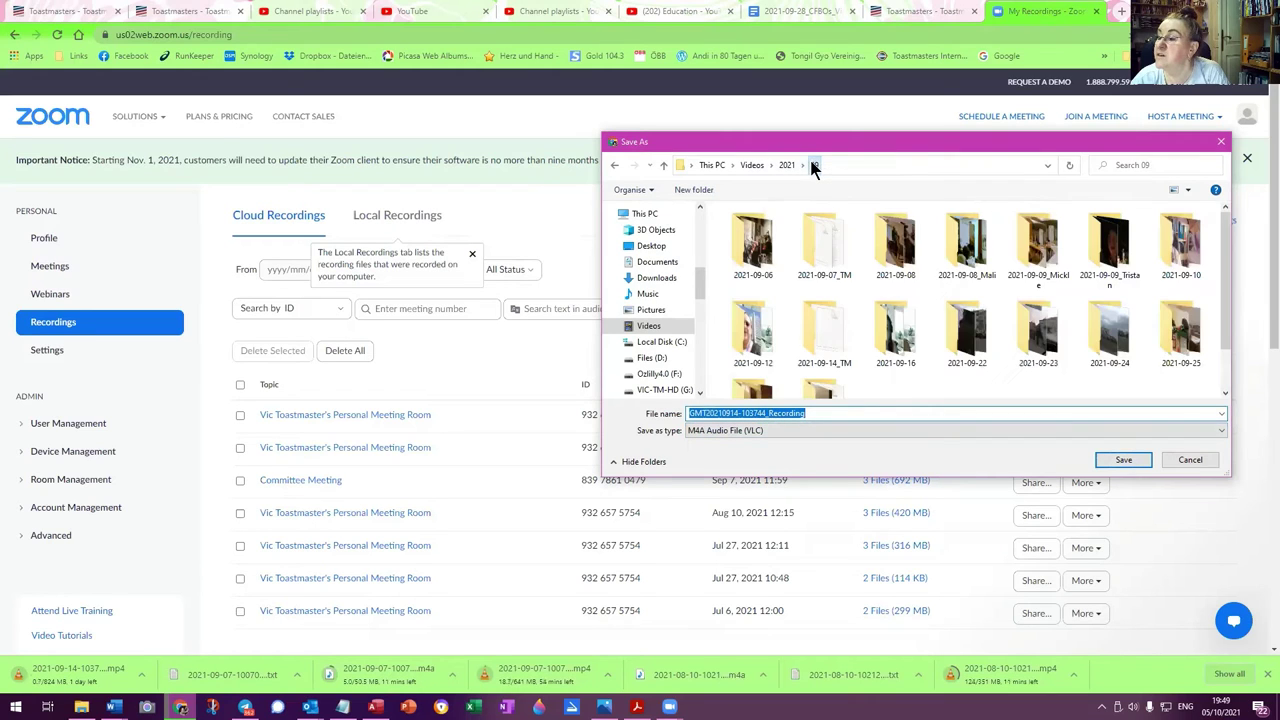
pyautogui.click(821, 330)
pyautogui.doubleClick(821, 324)
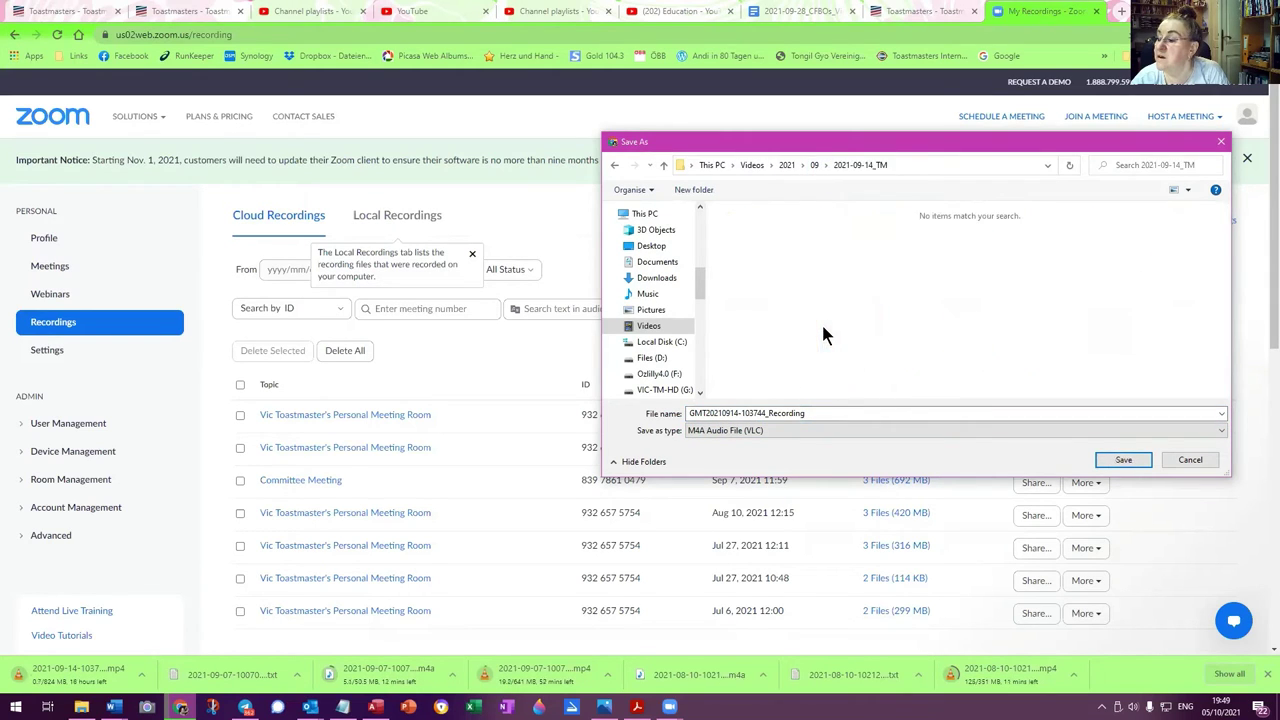
pyautogui.click(752, 413)
pyautogui.doubleClick(712, 413)
pyautogui.moveTo(706, 413); pyautogui.dragTo(651, 412)
pyautogui.press('BackSpace')
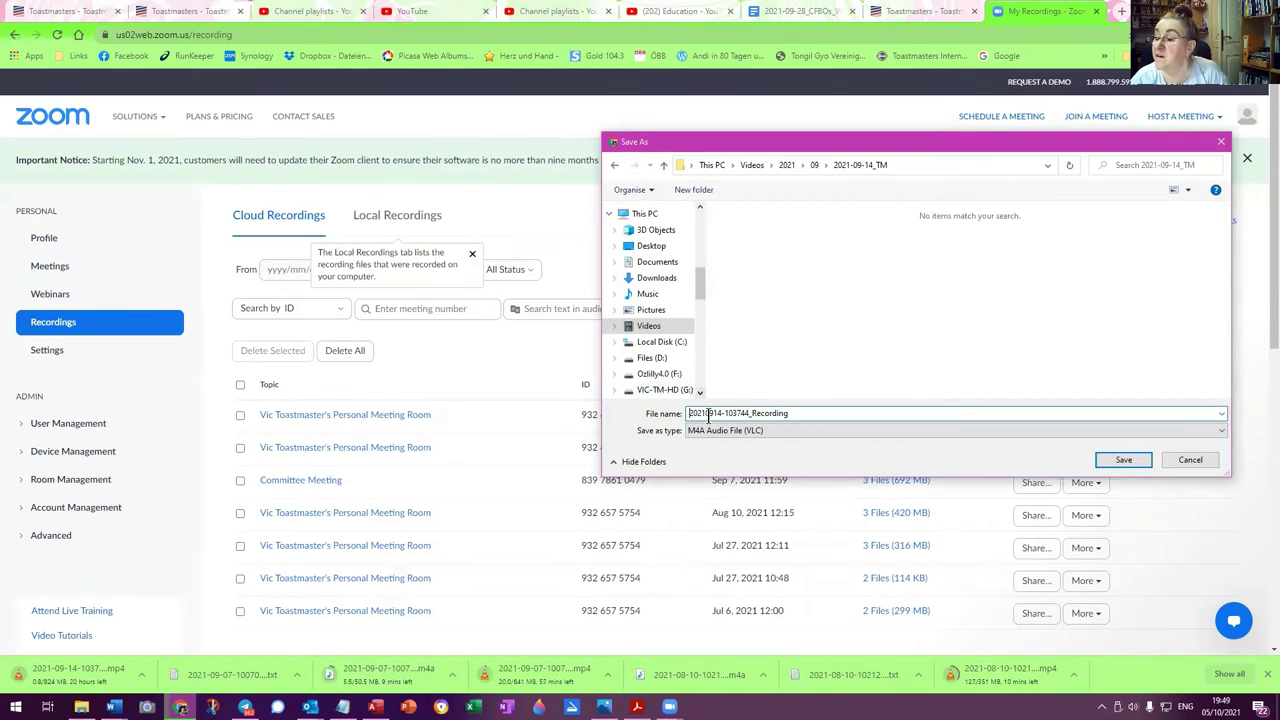
pyautogui.click(705, 413)
pyautogui.write('-')
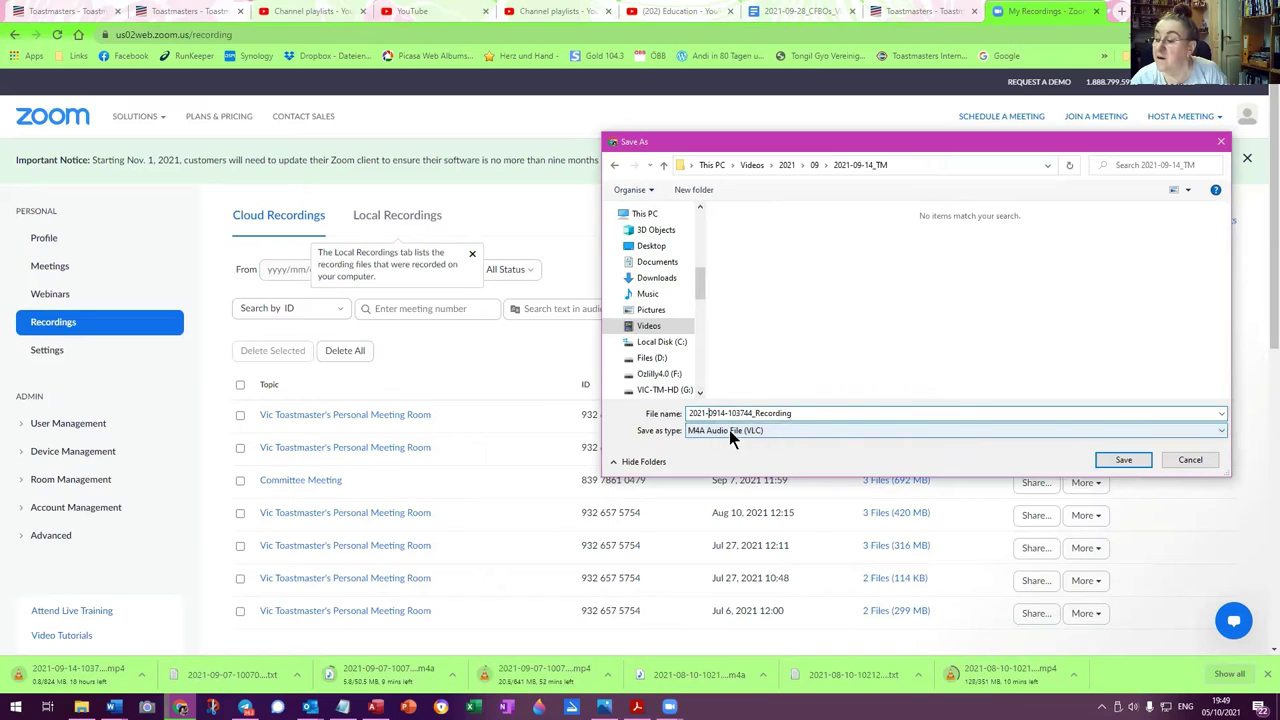
pyautogui.click(716, 413)
pyautogui.write('-')
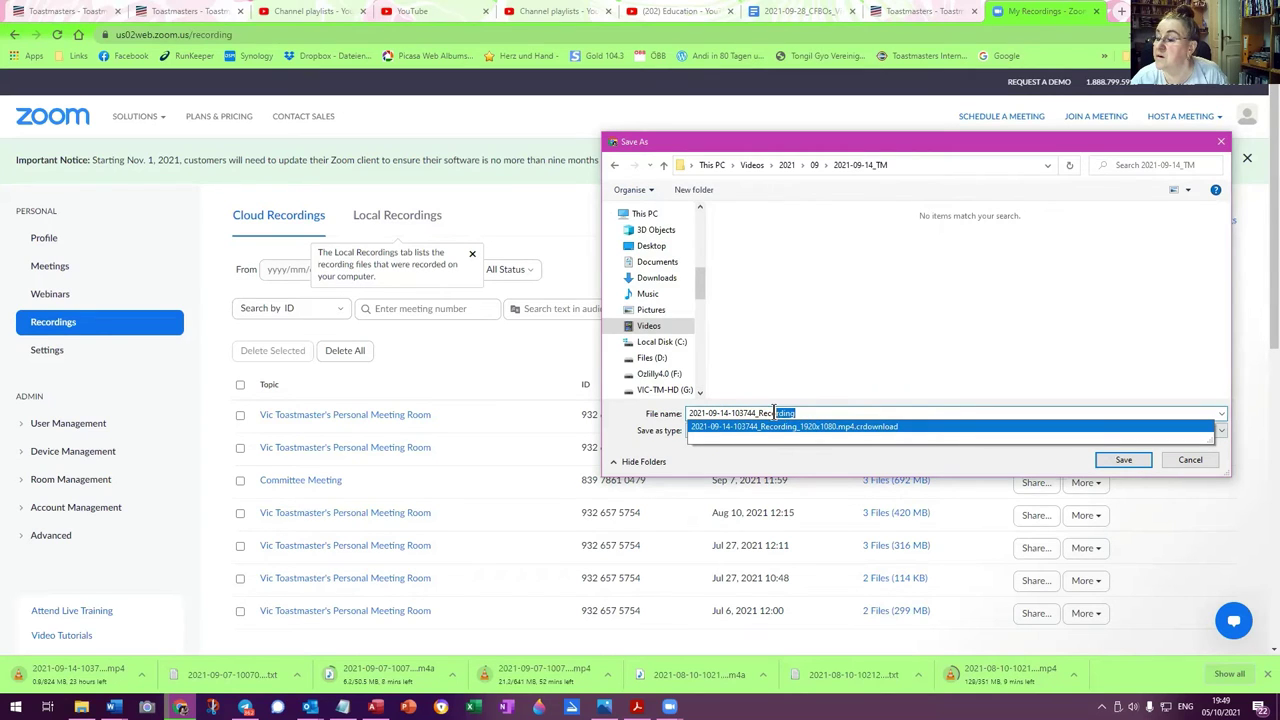
pyautogui.write('-')
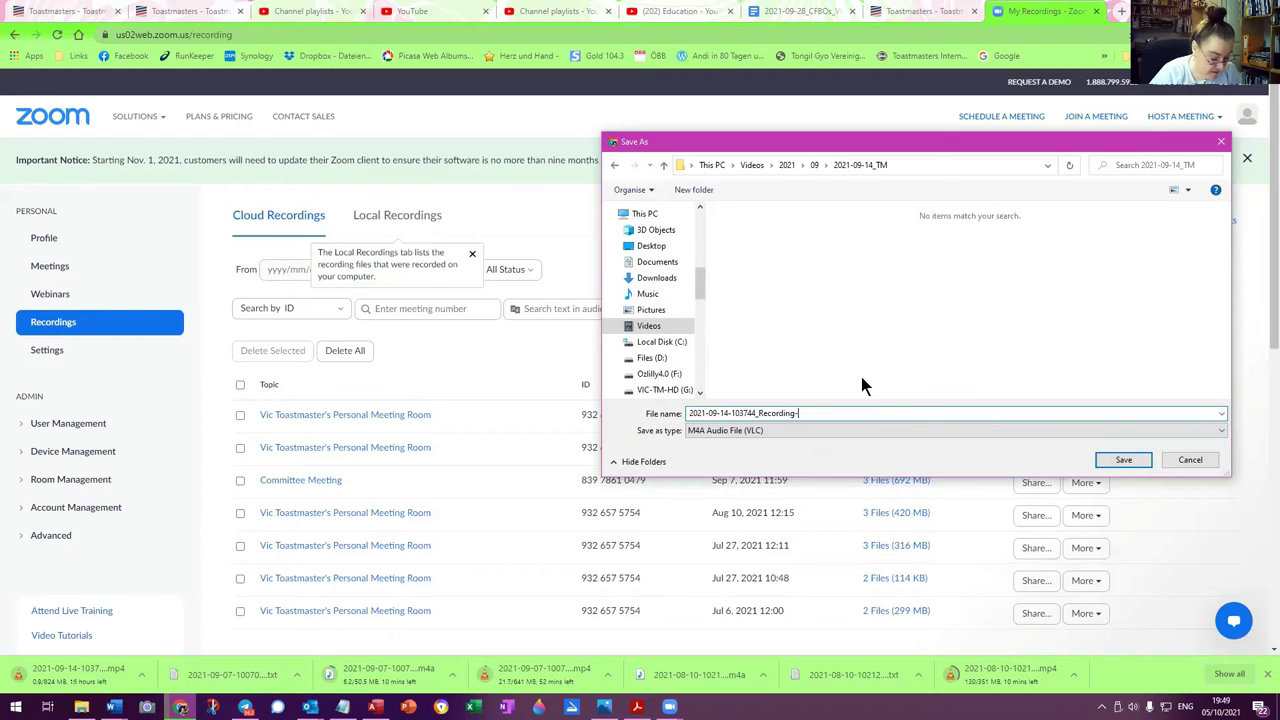
pyautogui.write('audio')
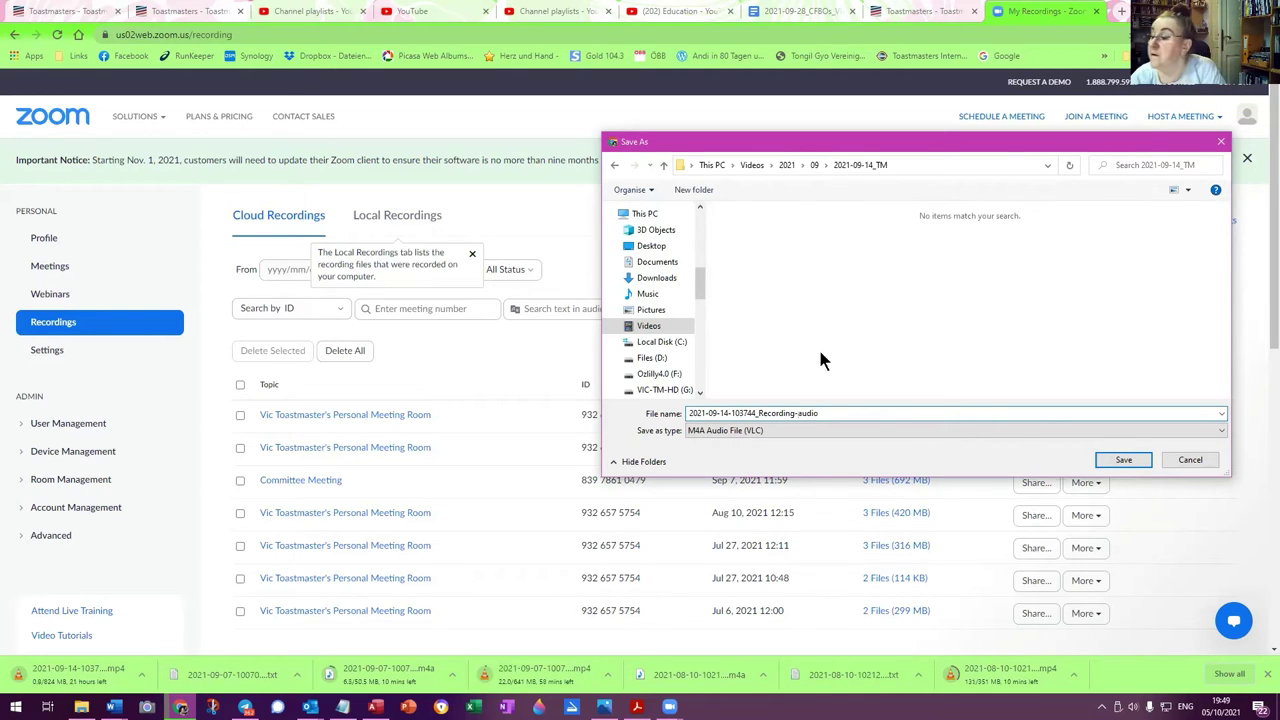
pyautogui.click(1124, 460)
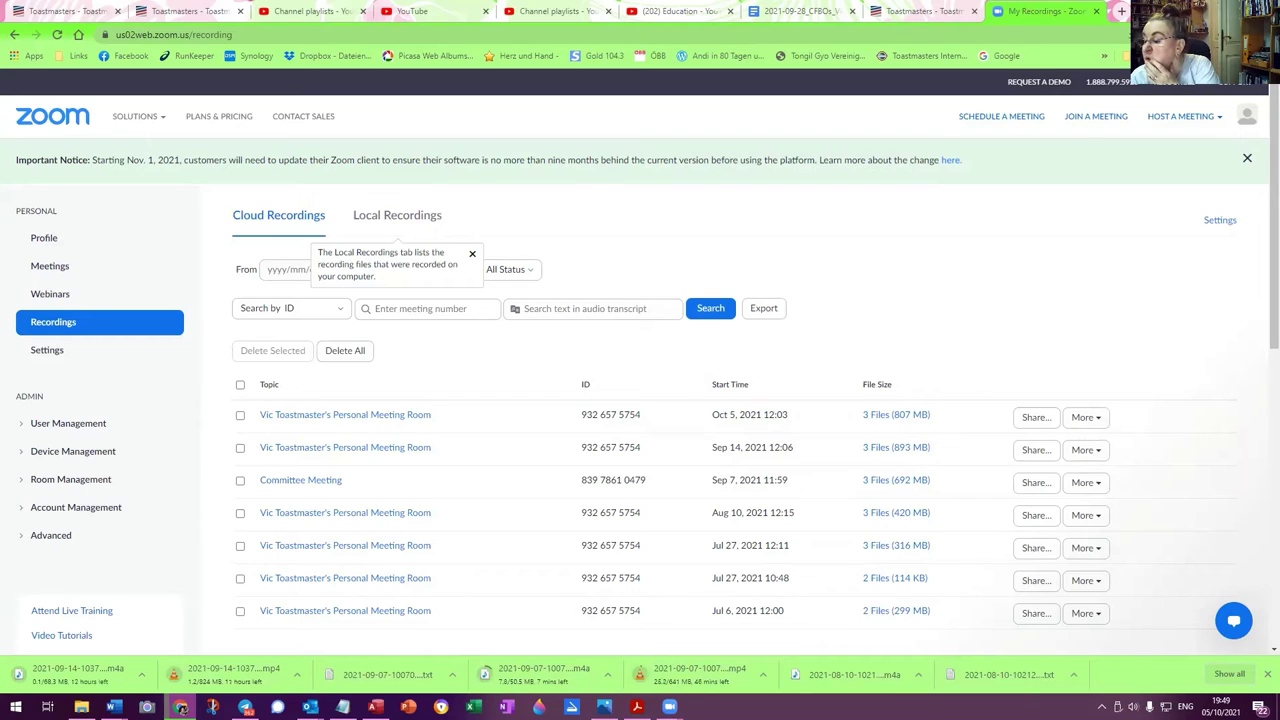
# Verify the downloaded 10 August transcript and audio open properly, then start the 14 September transcript download
pyautogui.click(1010, 682)
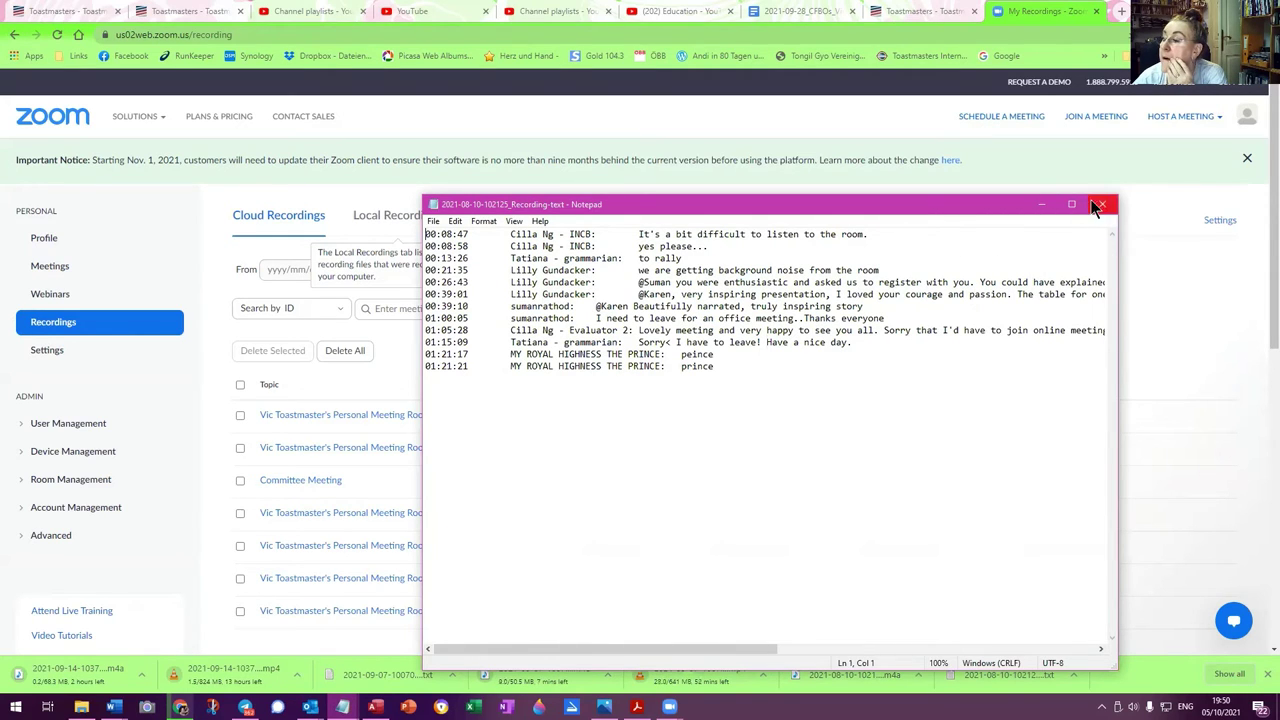
pyautogui.click(1102, 204)
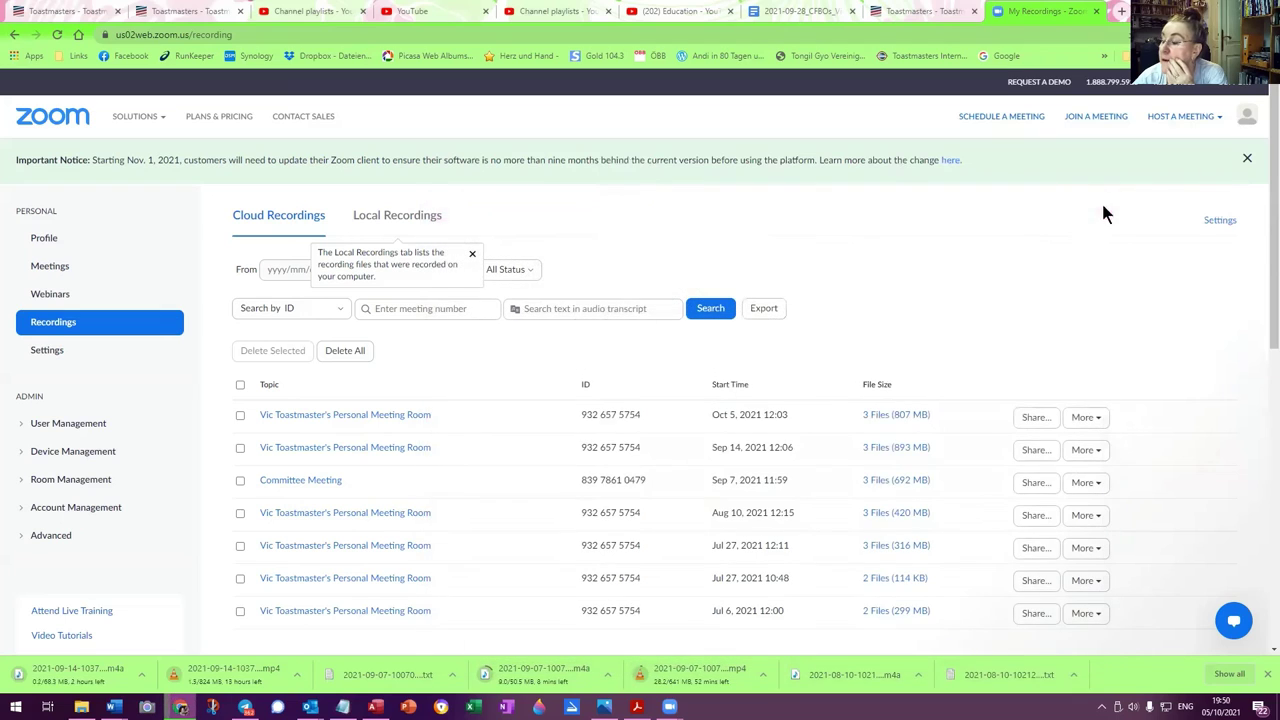
pyautogui.click(1076, 676)
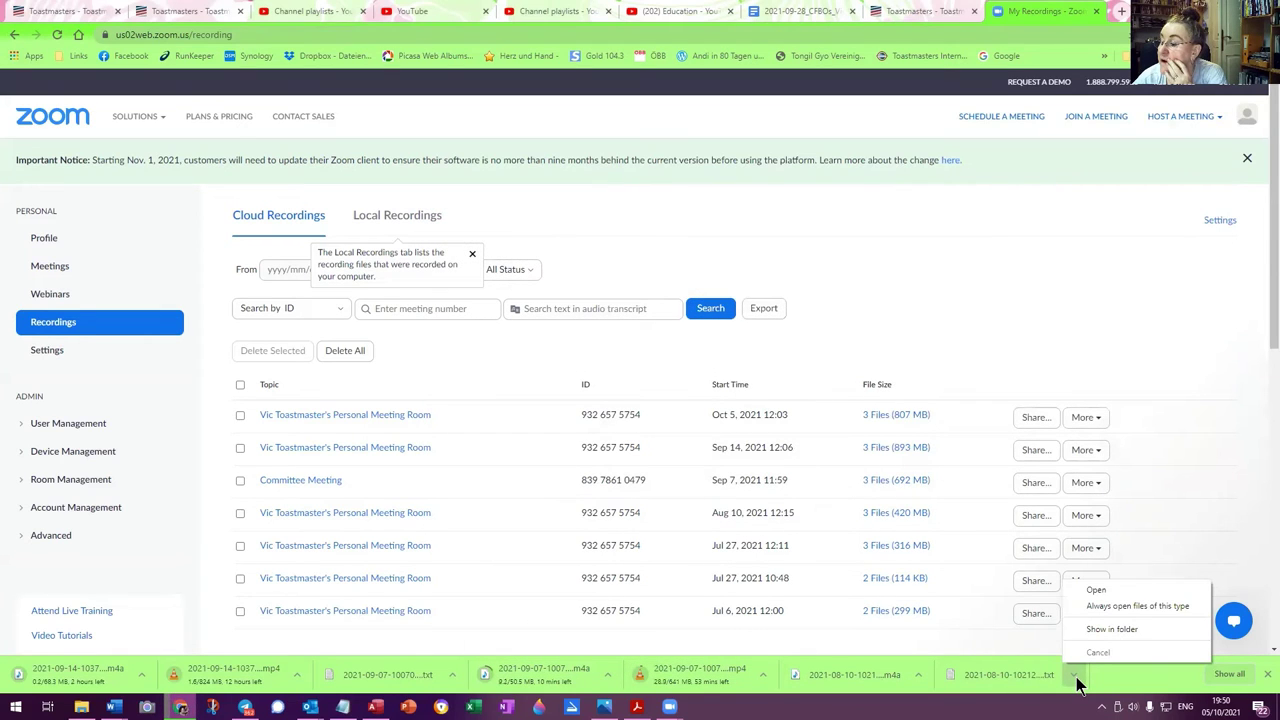
pyautogui.click(894, 677)
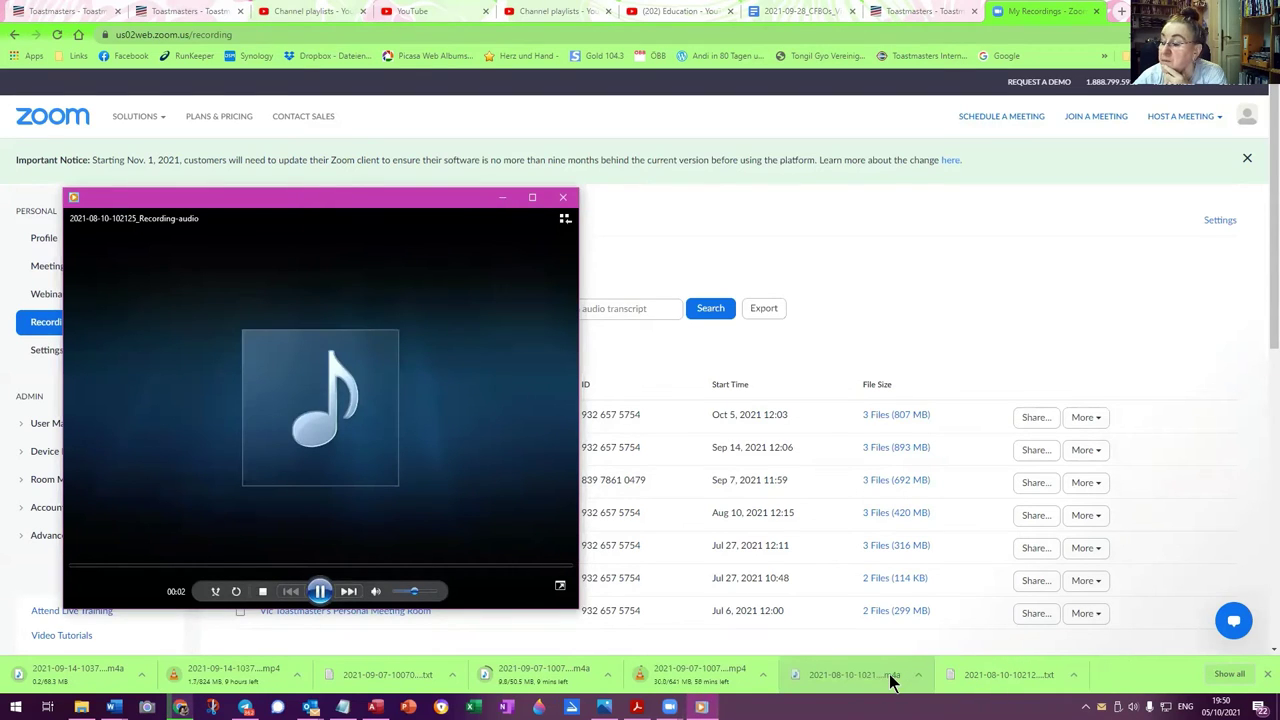
pyautogui.click(563, 197)
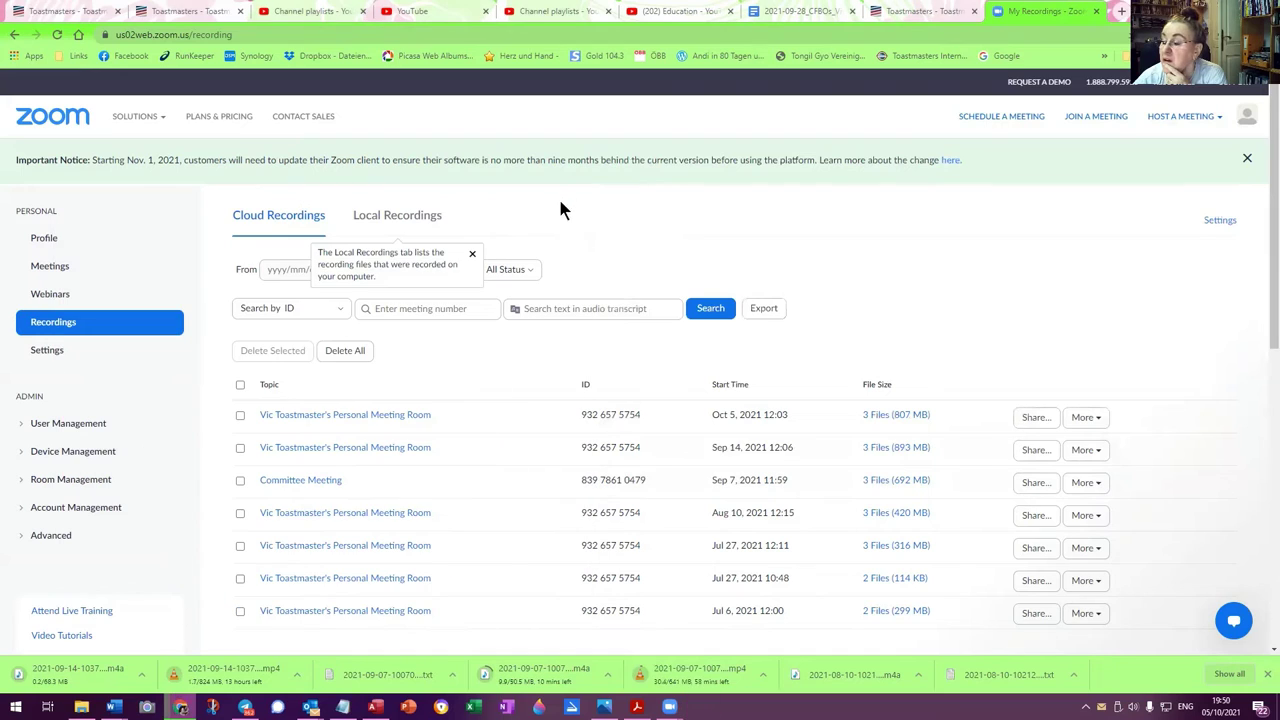
pyautogui.click(724, 675)
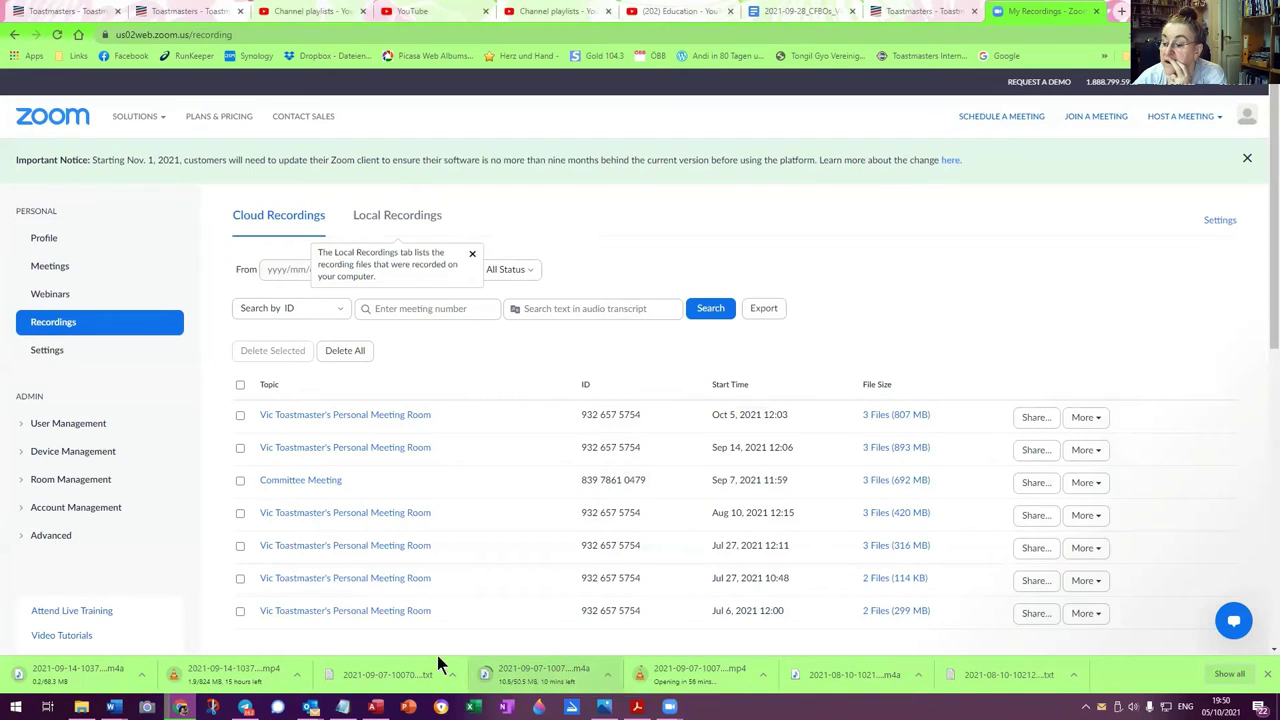
pyautogui.click(393, 672)
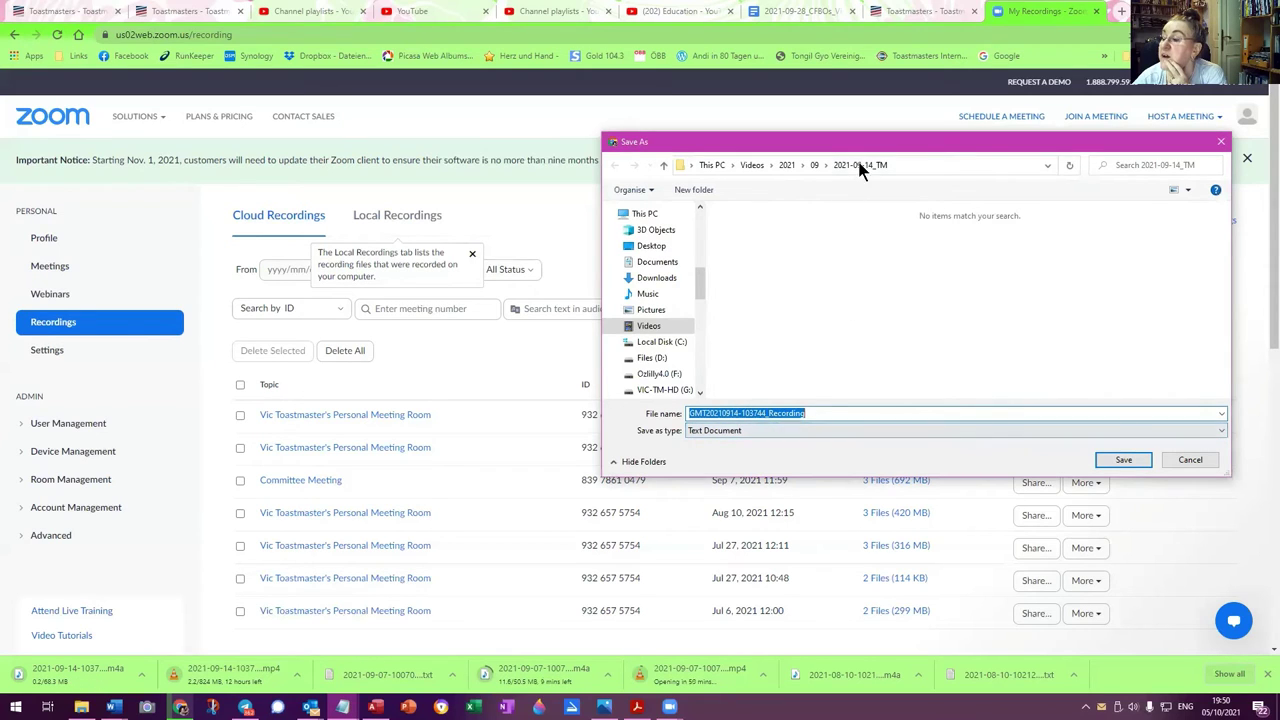
pyautogui.click(706, 412)
pyautogui.moveTo(703, 412); pyautogui.dragTo(660, 414)
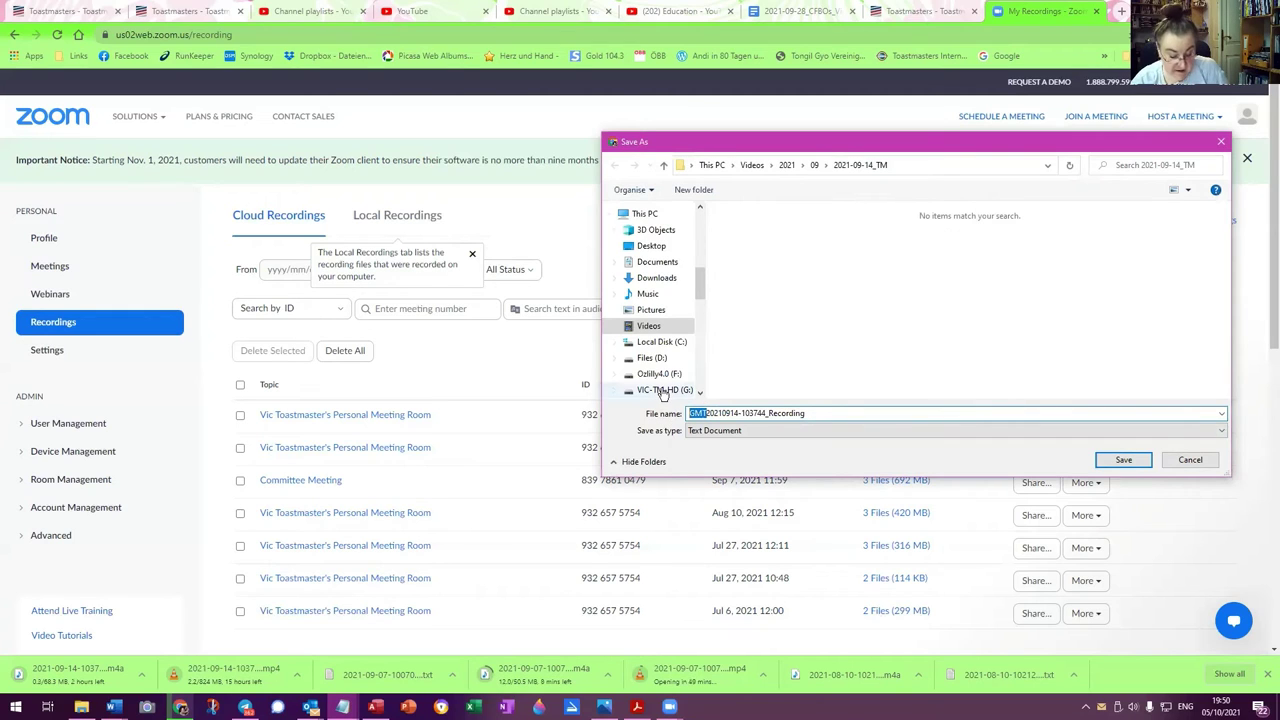
pyautogui.press('BackSpace')
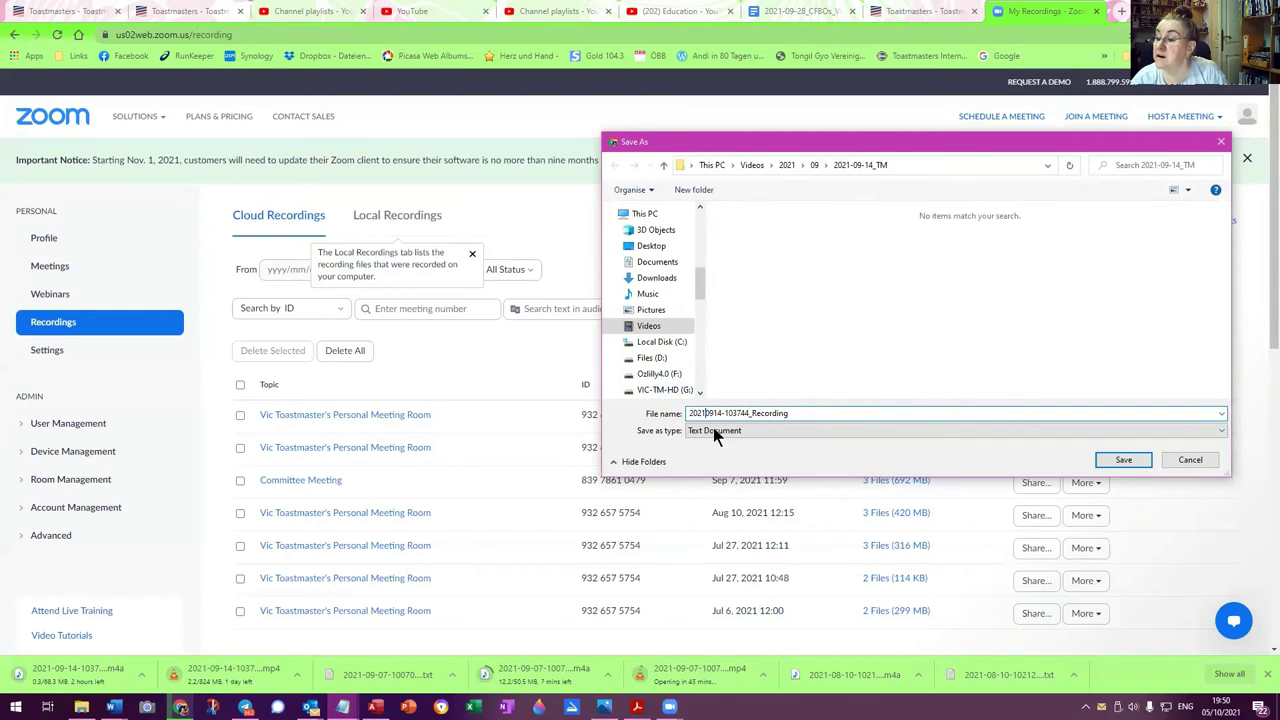
pyautogui.write('-')
pyautogui.click(716, 413)
pyautogui.write('-')
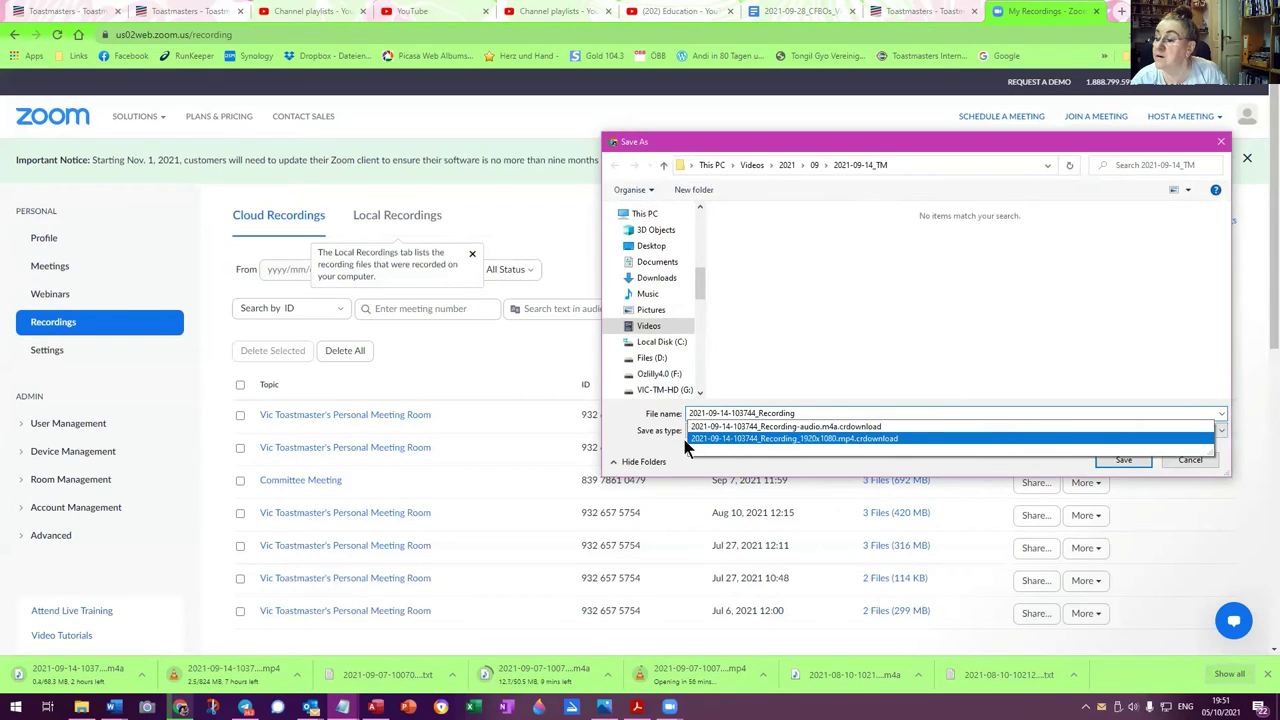
pyautogui.click(799, 413)
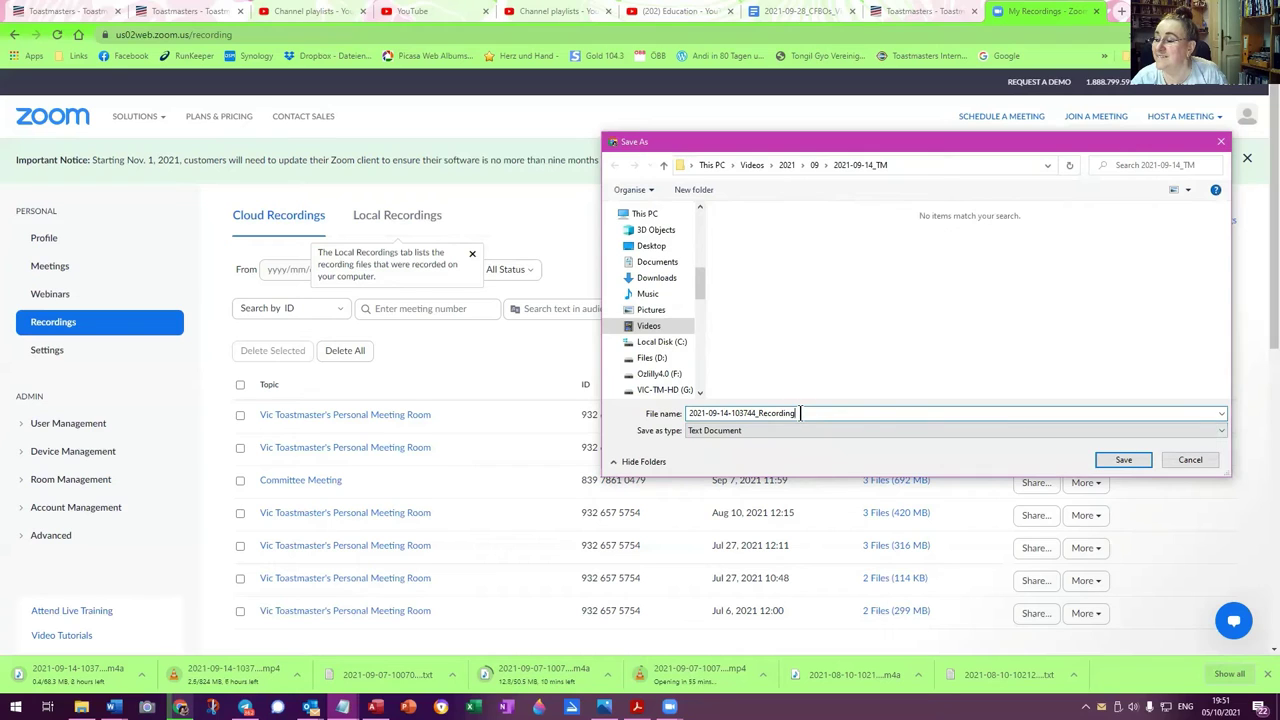
pyautogui.write('-')
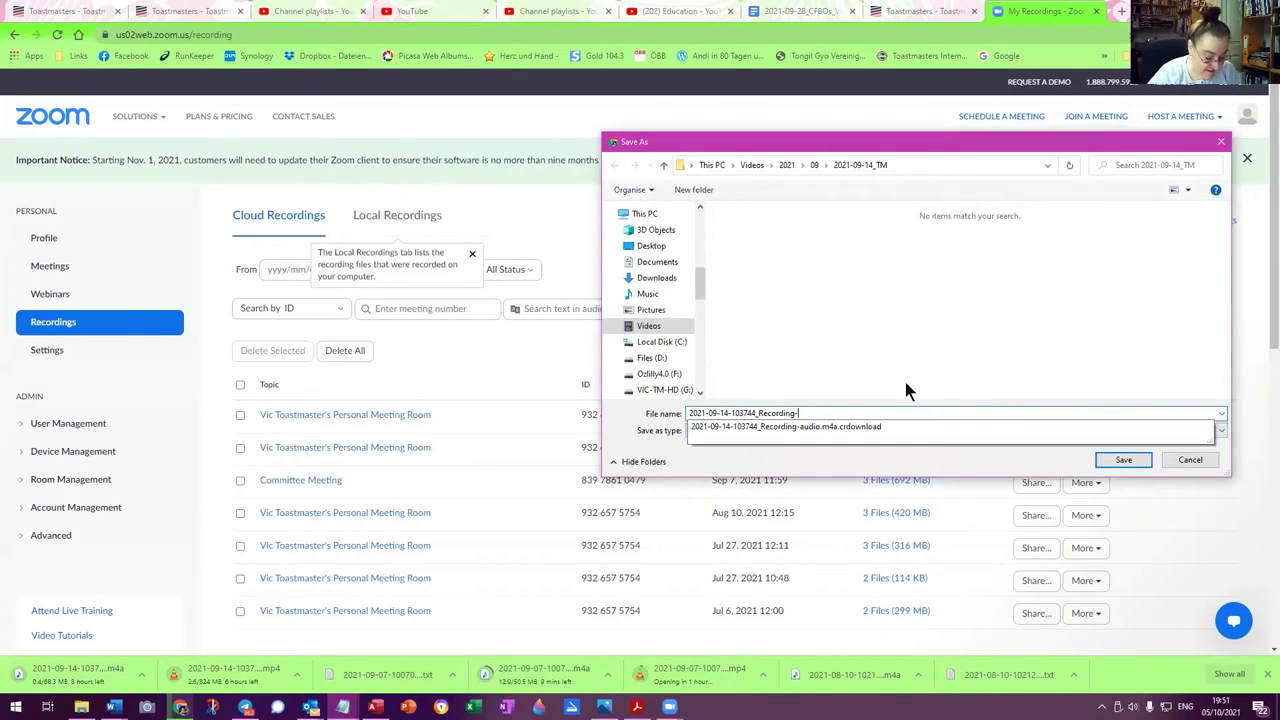
pyautogui.write('text')
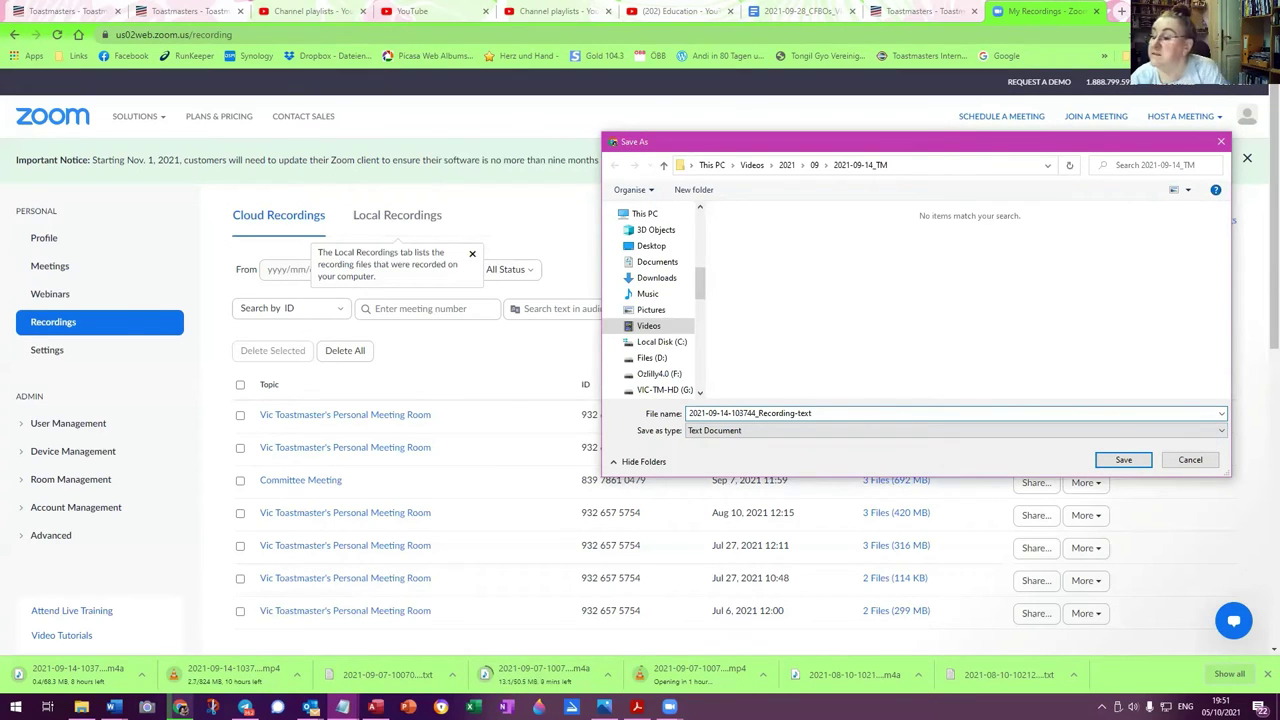
pyautogui.click(1124, 459)
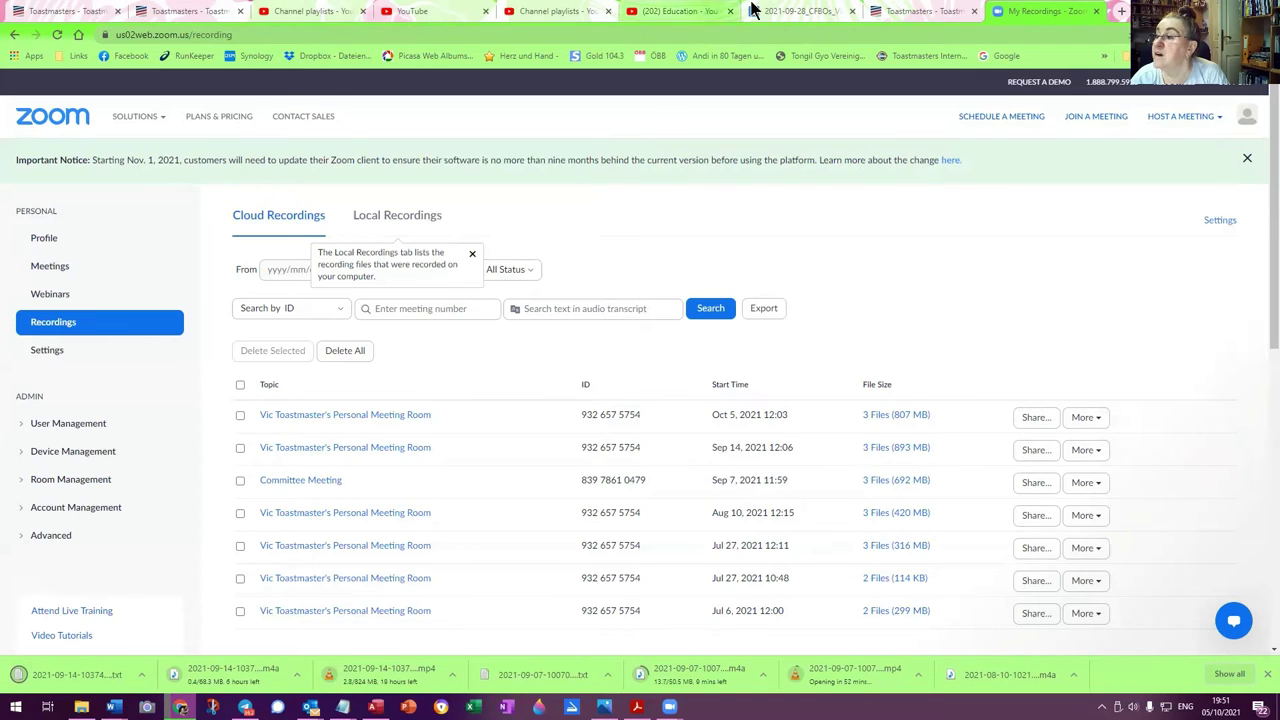
# Check the 5 October 2021 Executive Committee Meeting attendance (7 attendees), then return to Zoom
pyautogui.click(922, 12)
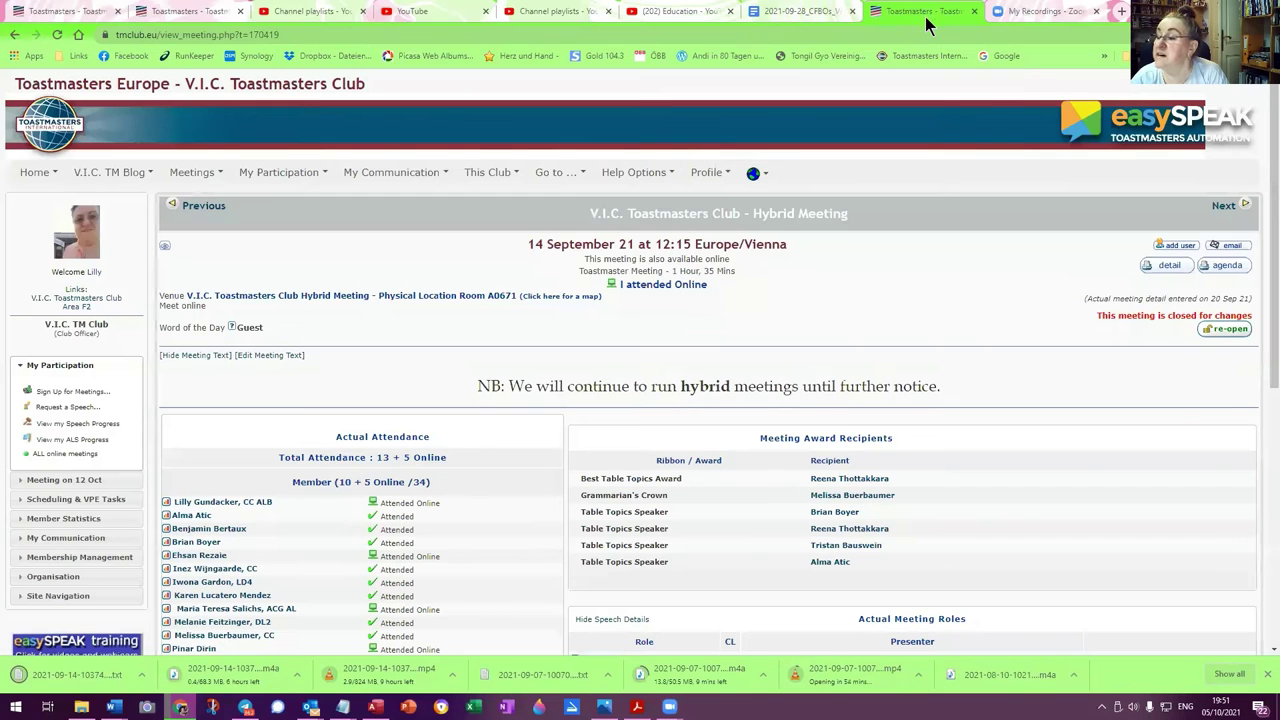
pyautogui.click(1222, 207)
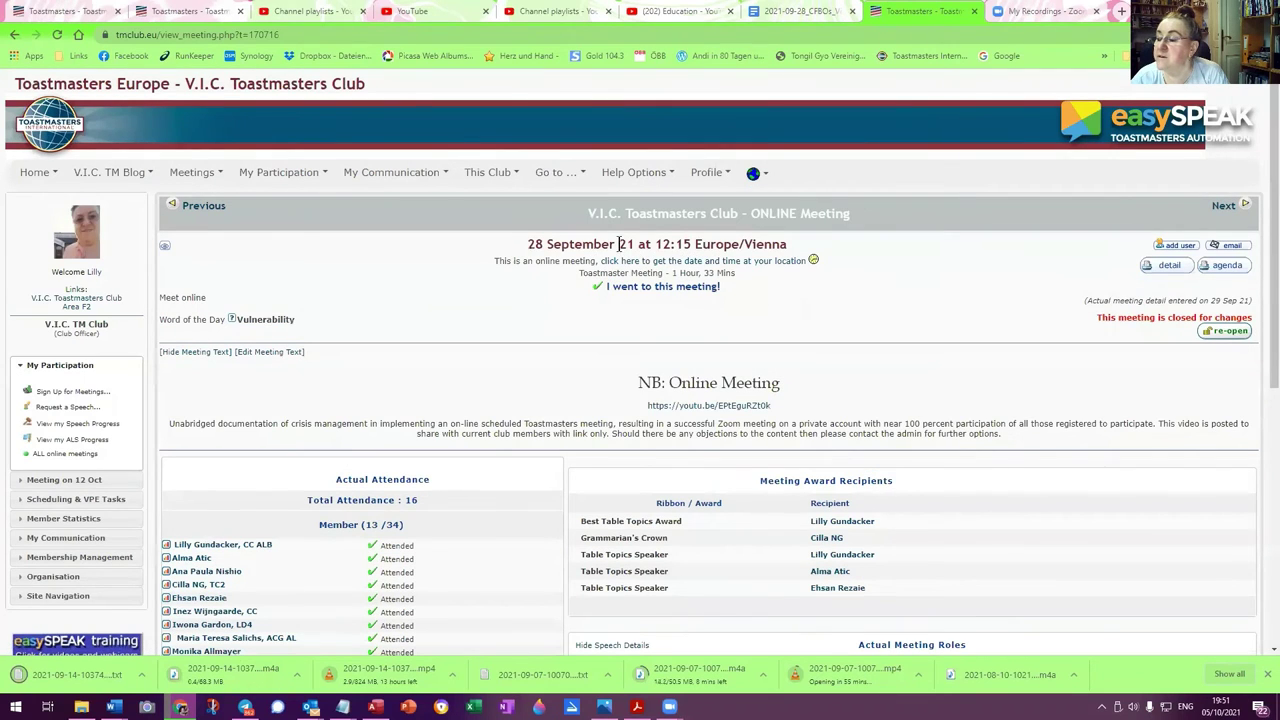
pyautogui.click(1226, 207)
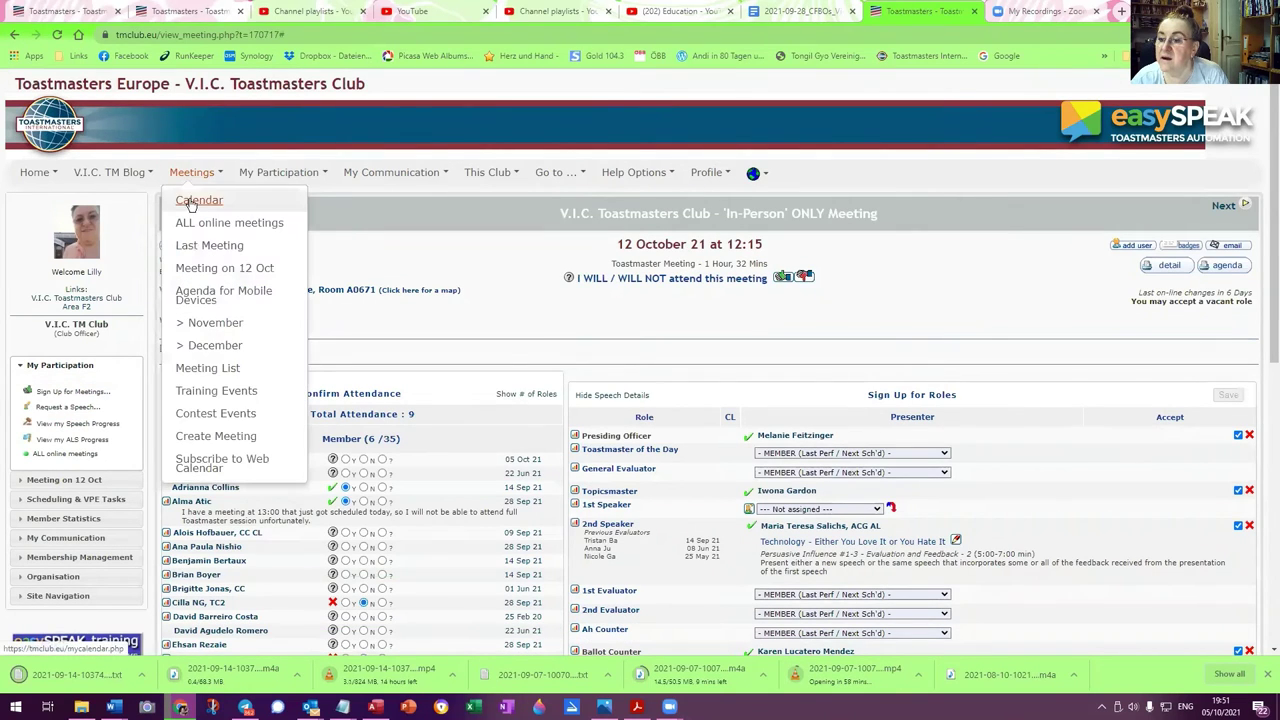
pyautogui.click(196, 207)
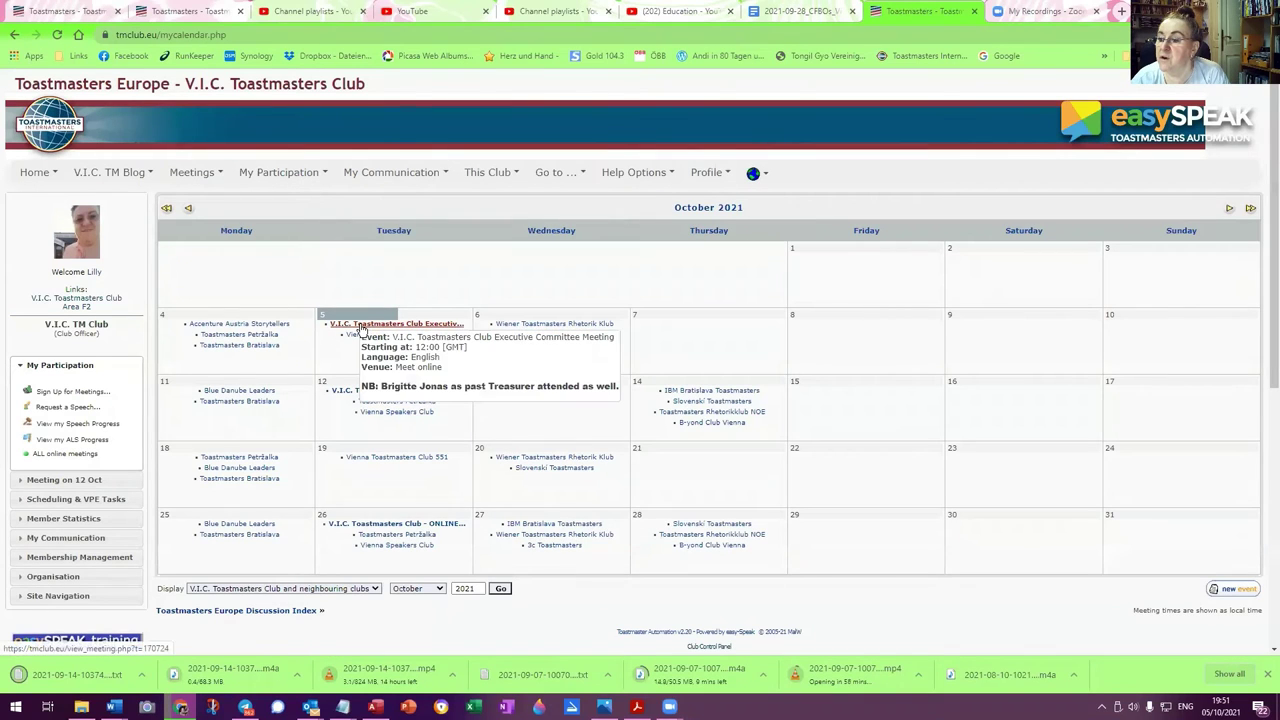
pyautogui.click(360, 325)
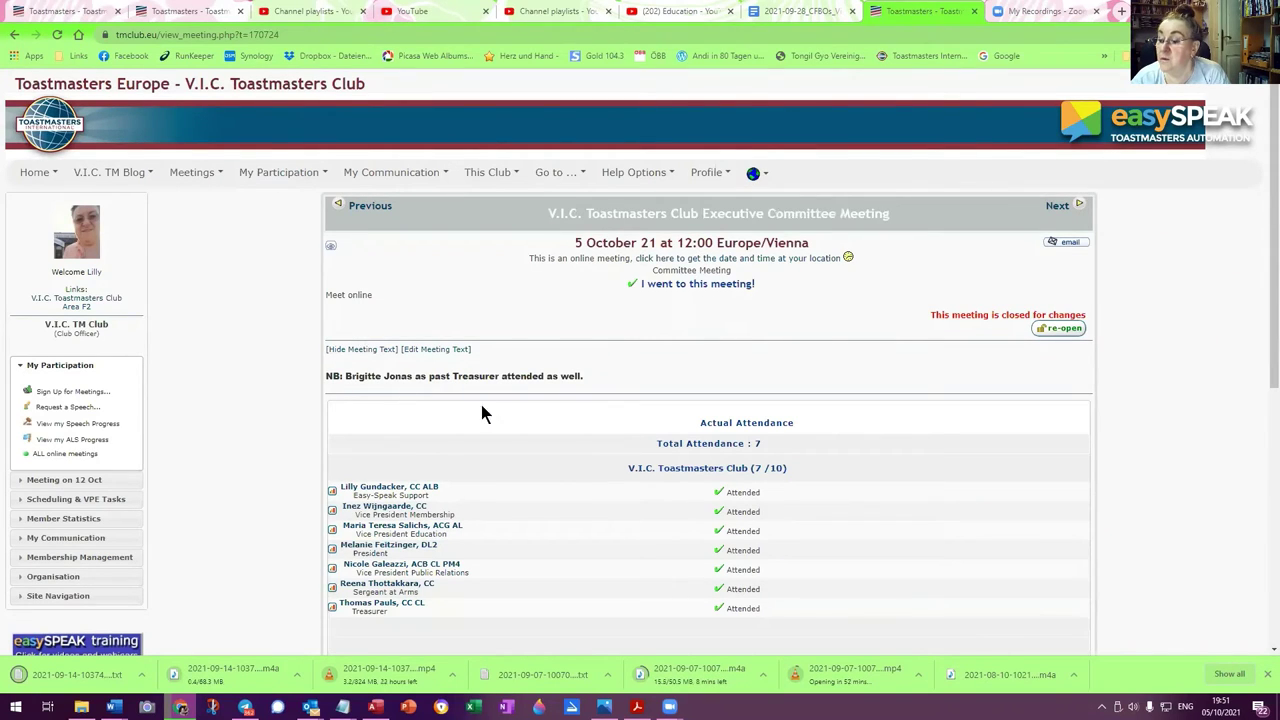
pyautogui.scroll(-3, 481, 407)
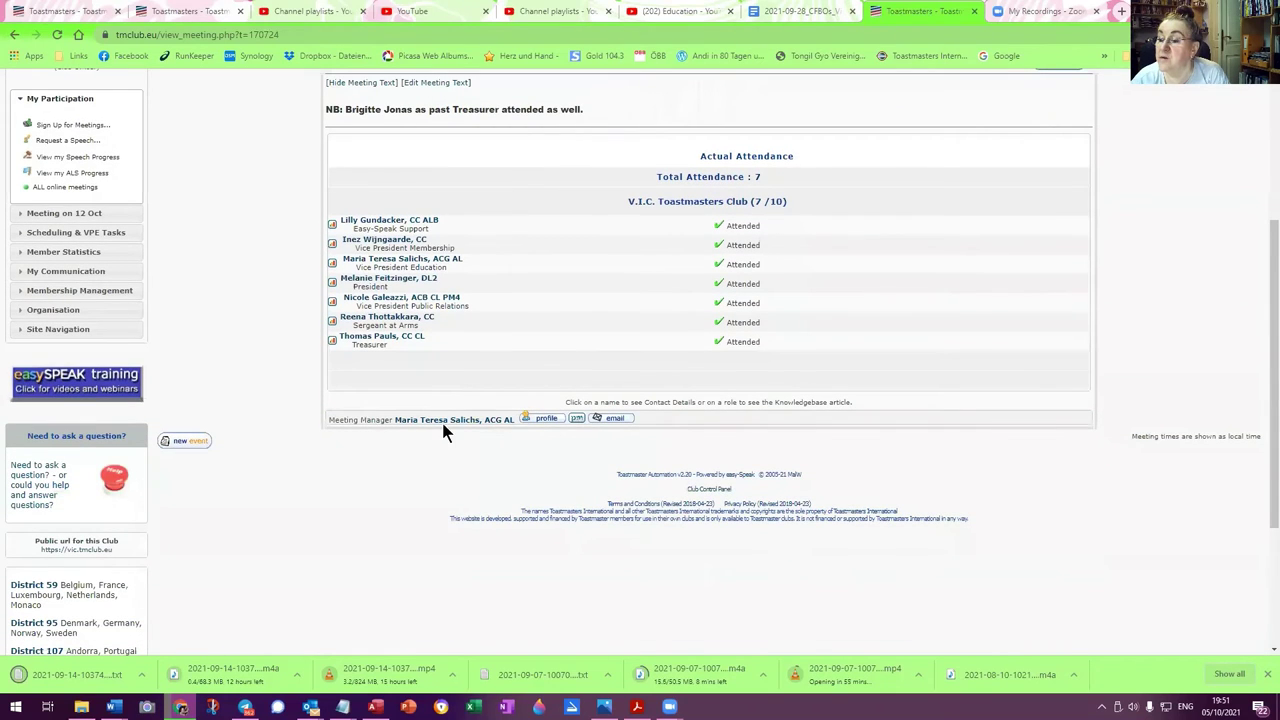
pyautogui.scroll(3, 549, 335)
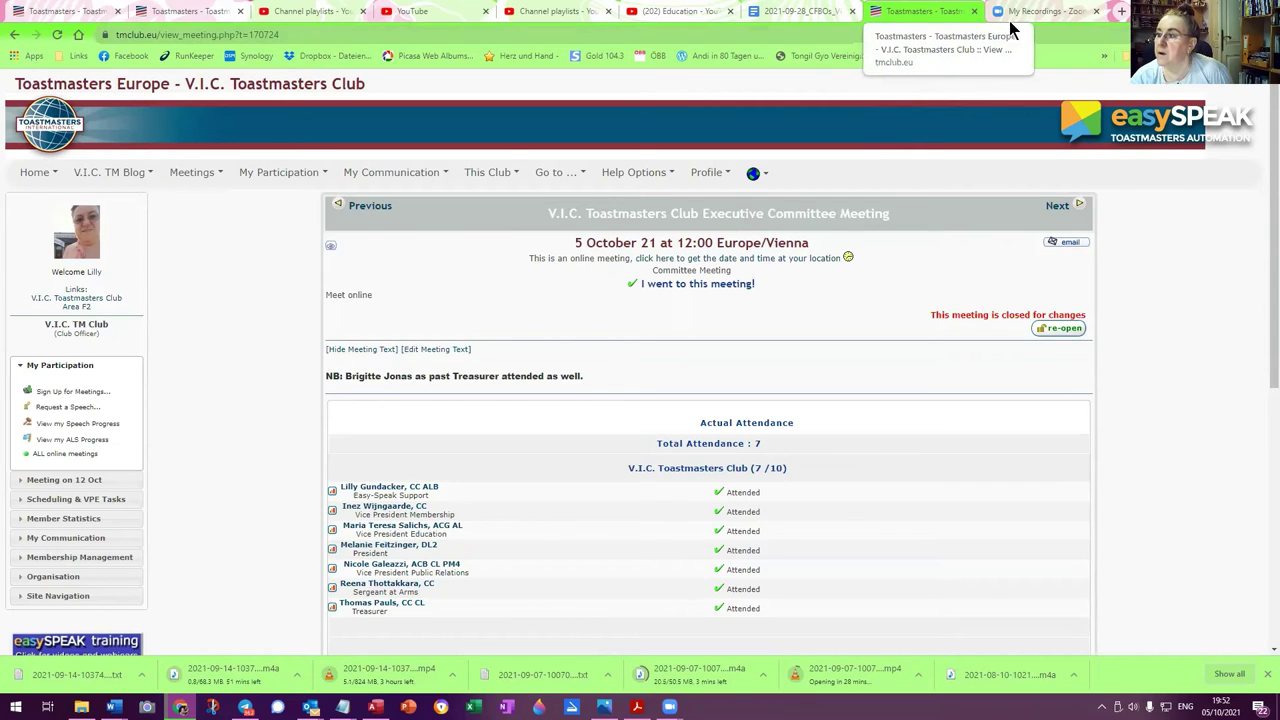
pyautogui.click(1050, 12)
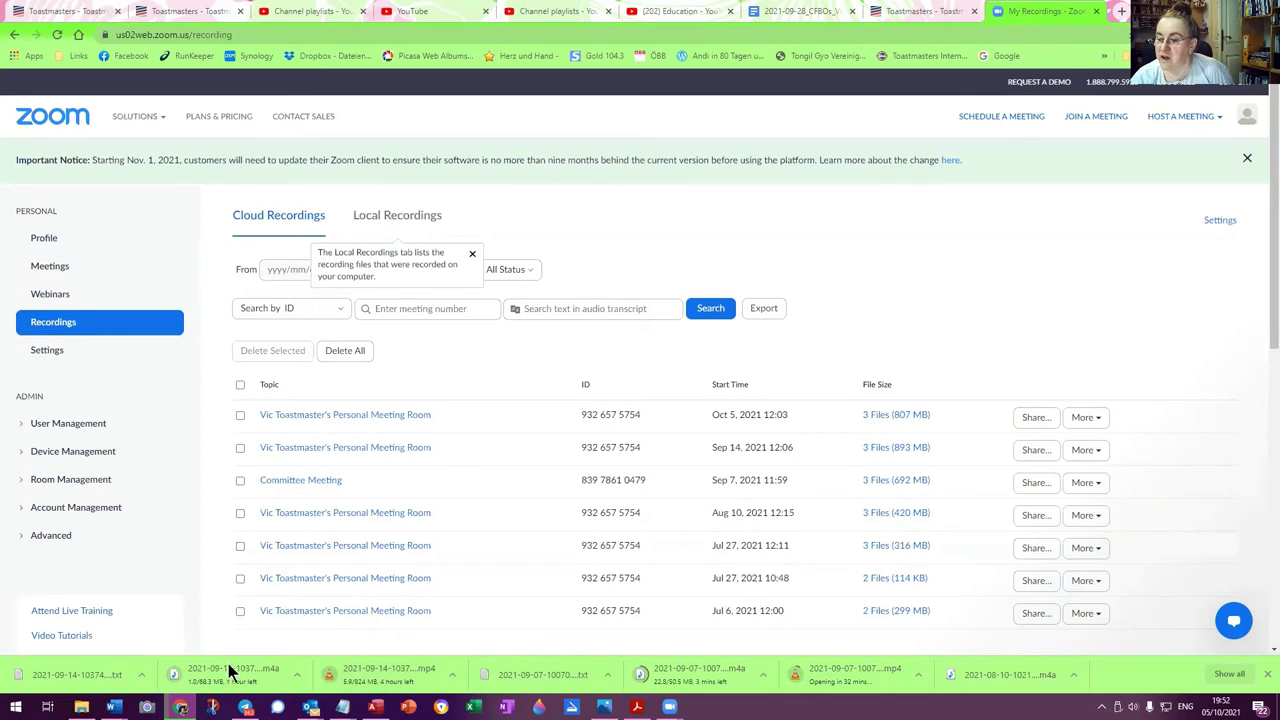
# Open Videos\2021\07\2021-07-06_TM in File Explorer and widen the window to show its files
pyautogui.click(81, 707)
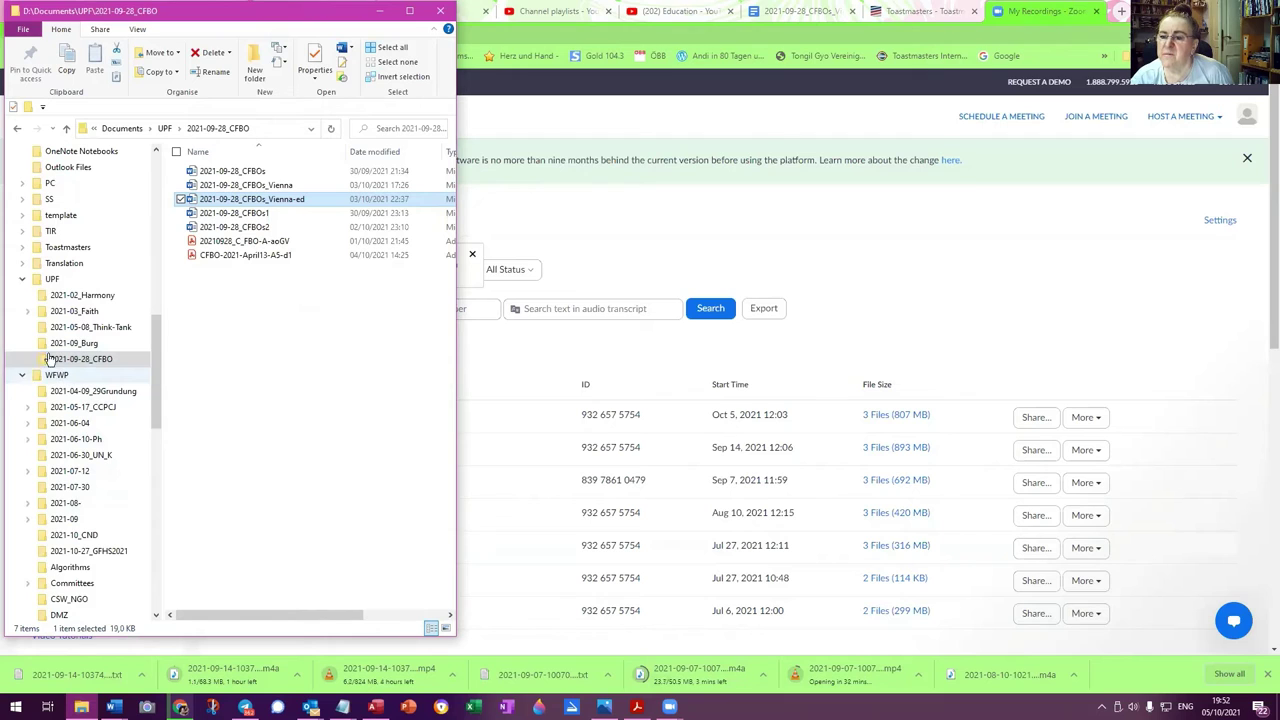
pyautogui.scroll(-2, 83, 490)
pyautogui.scroll(-2, 83, 490)
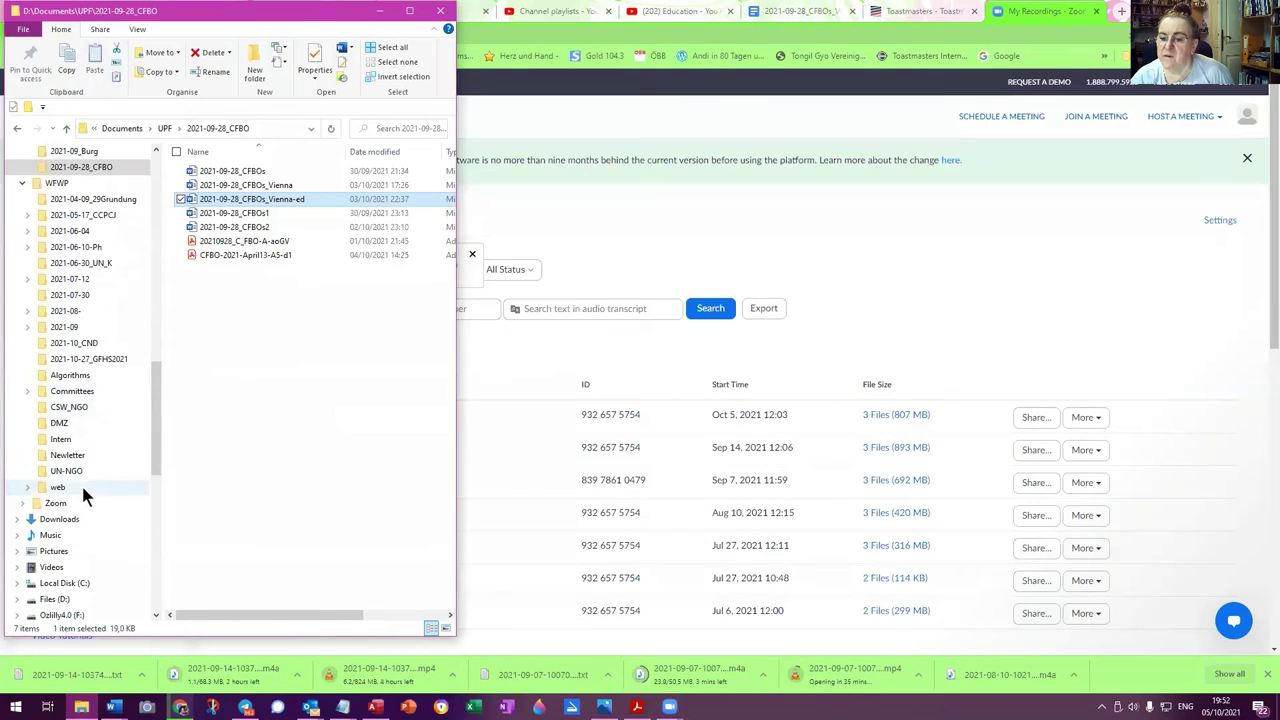
pyautogui.click(16, 568)
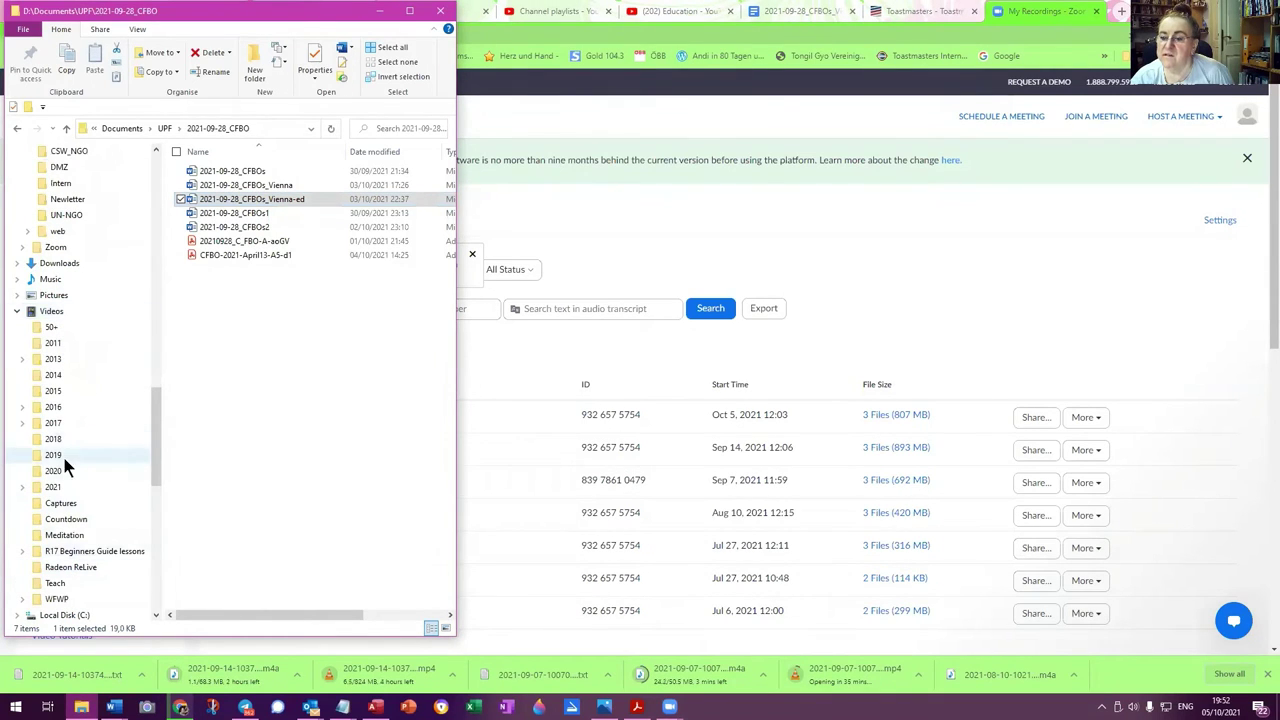
pyautogui.click(35, 487)
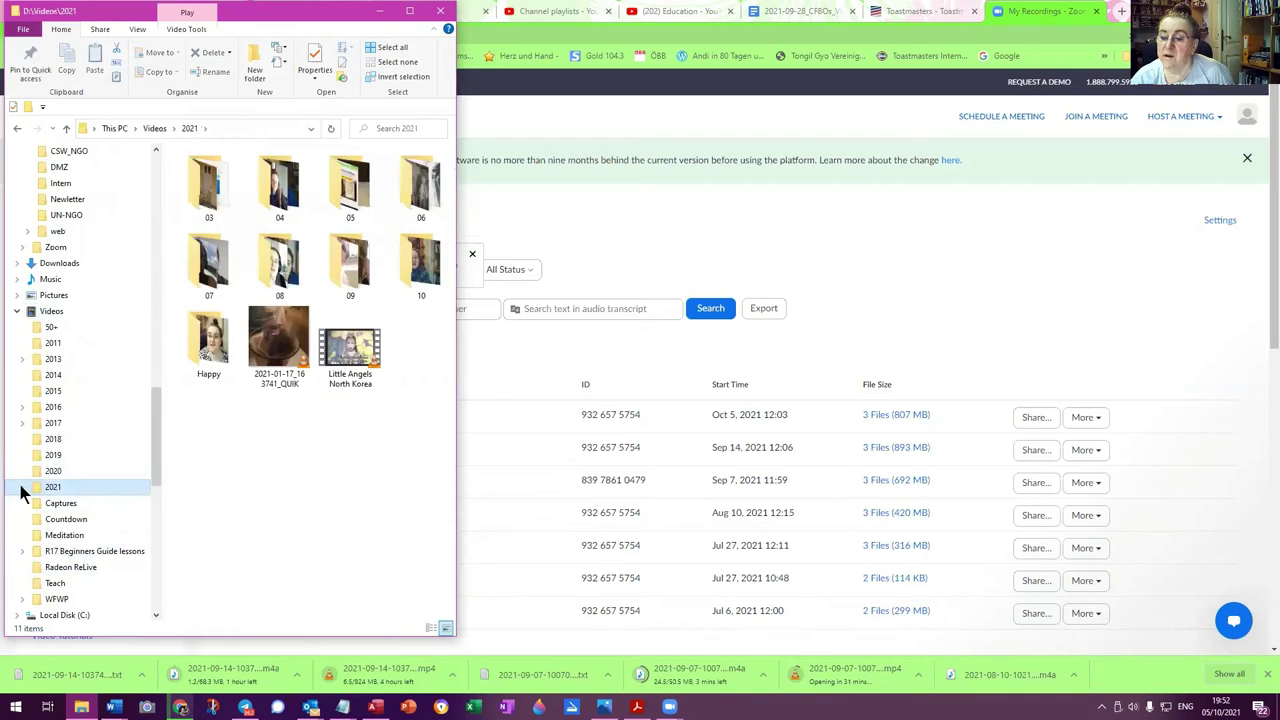
pyautogui.click(23, 487)
pyautogui.click(54, 535)
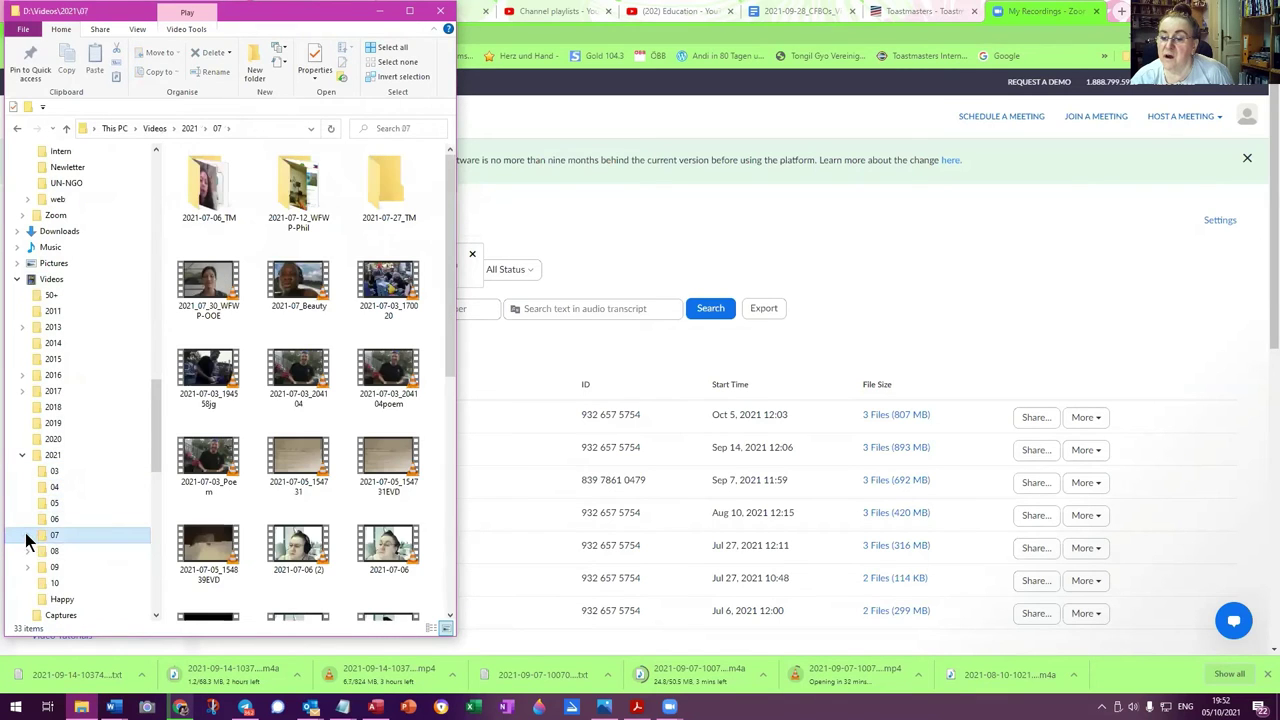
pyautogui.doubleClick(203, 182)
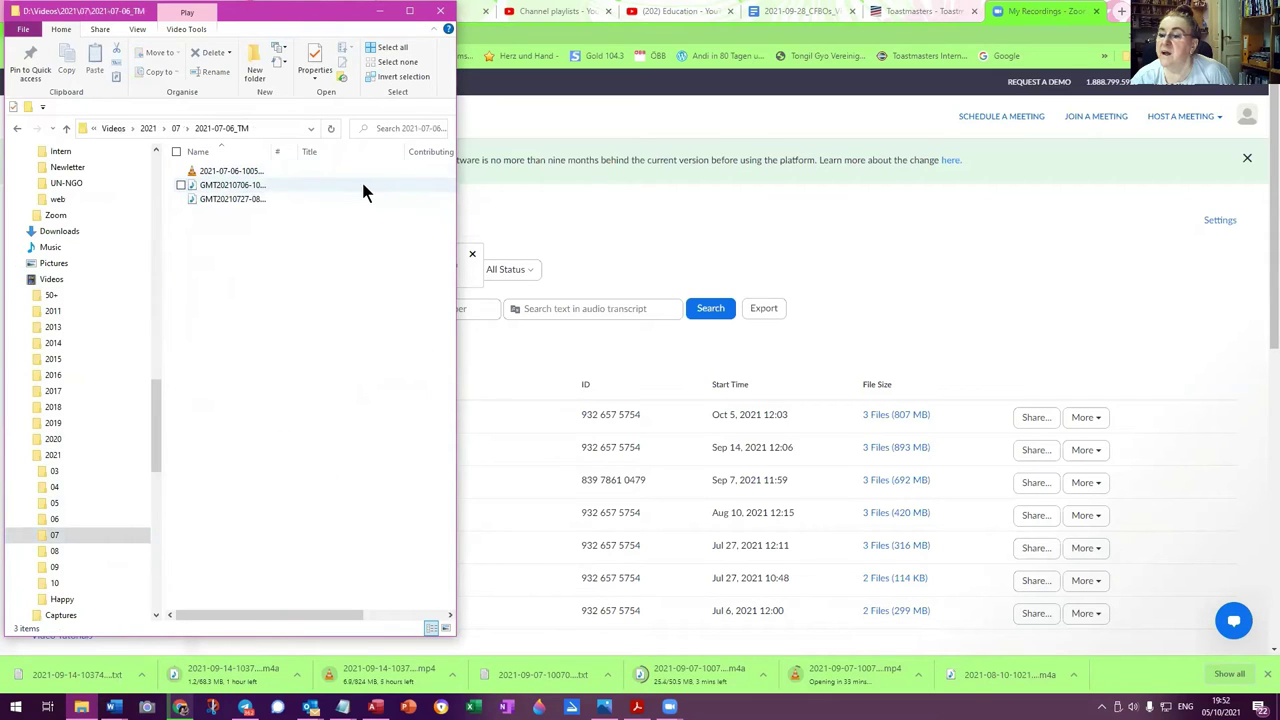
pyautogui.moveTo(455, 196); pyautogui.dragTo(675, 222)
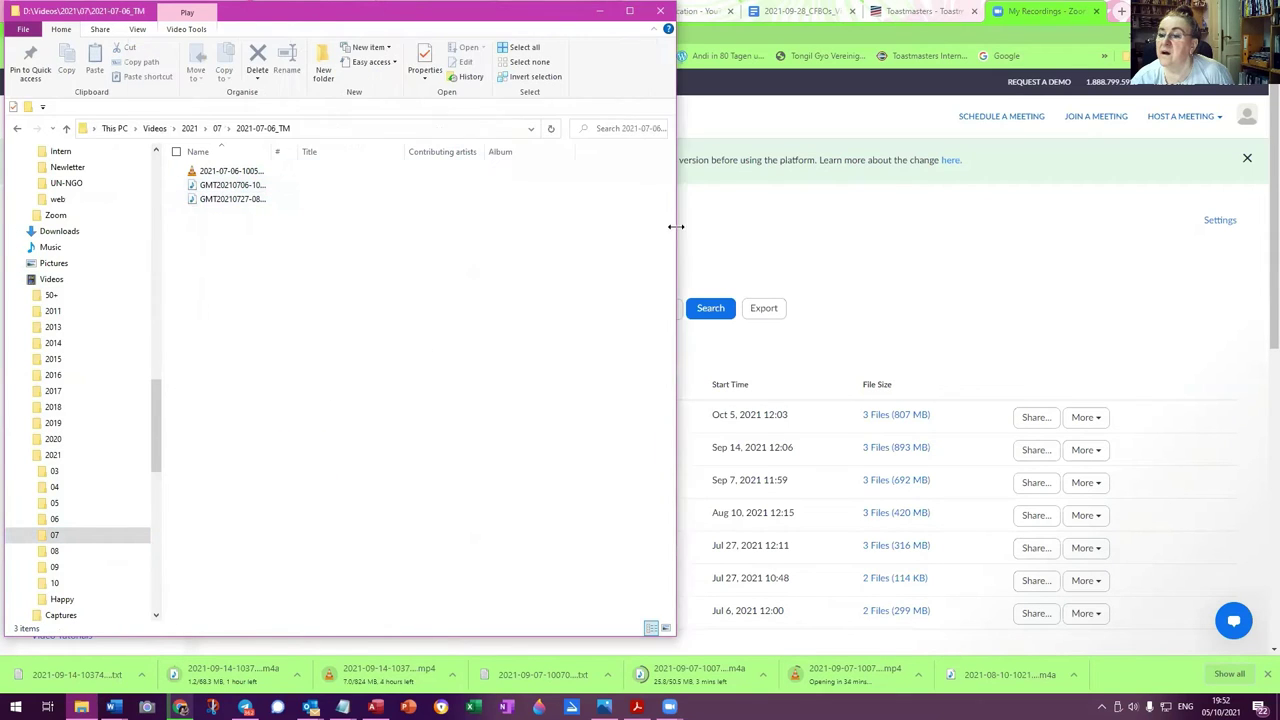
pyautogui.click(228, 175)
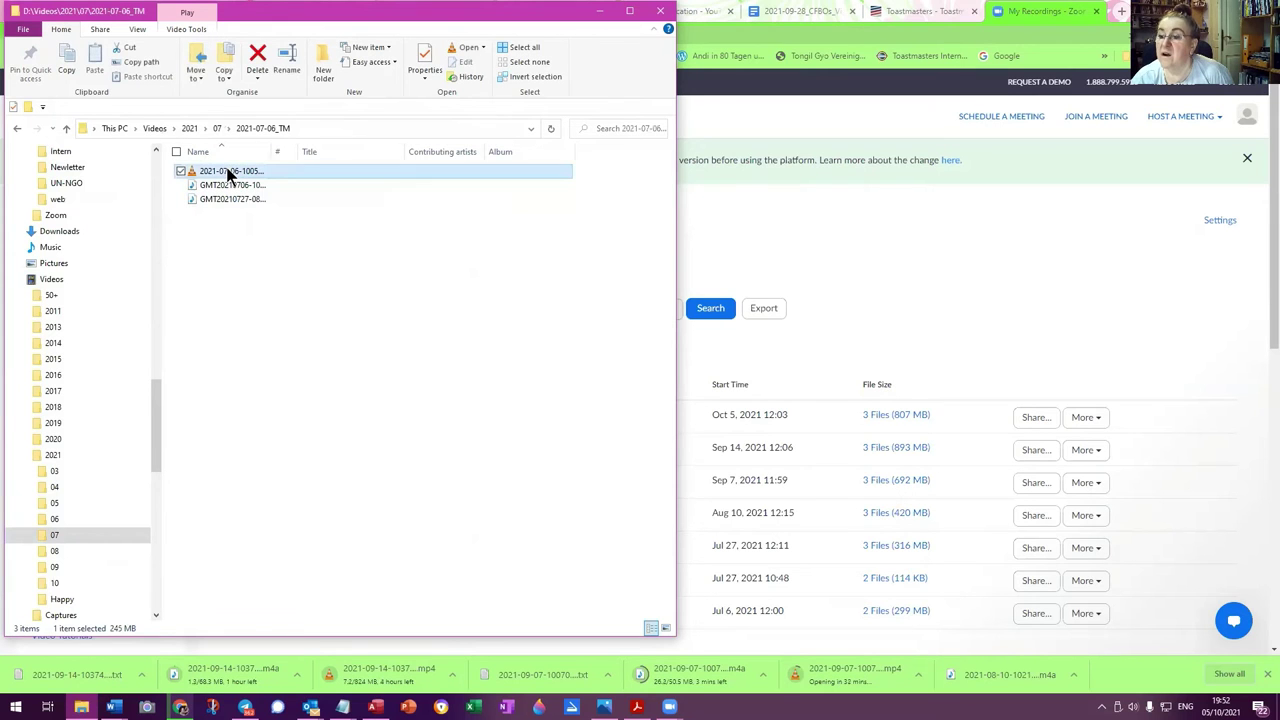
# Play the 2021-07-06 video and the GMT20210706 and GMT20210727 audio files to check them
pyautogui.doubleClick(228, 174)
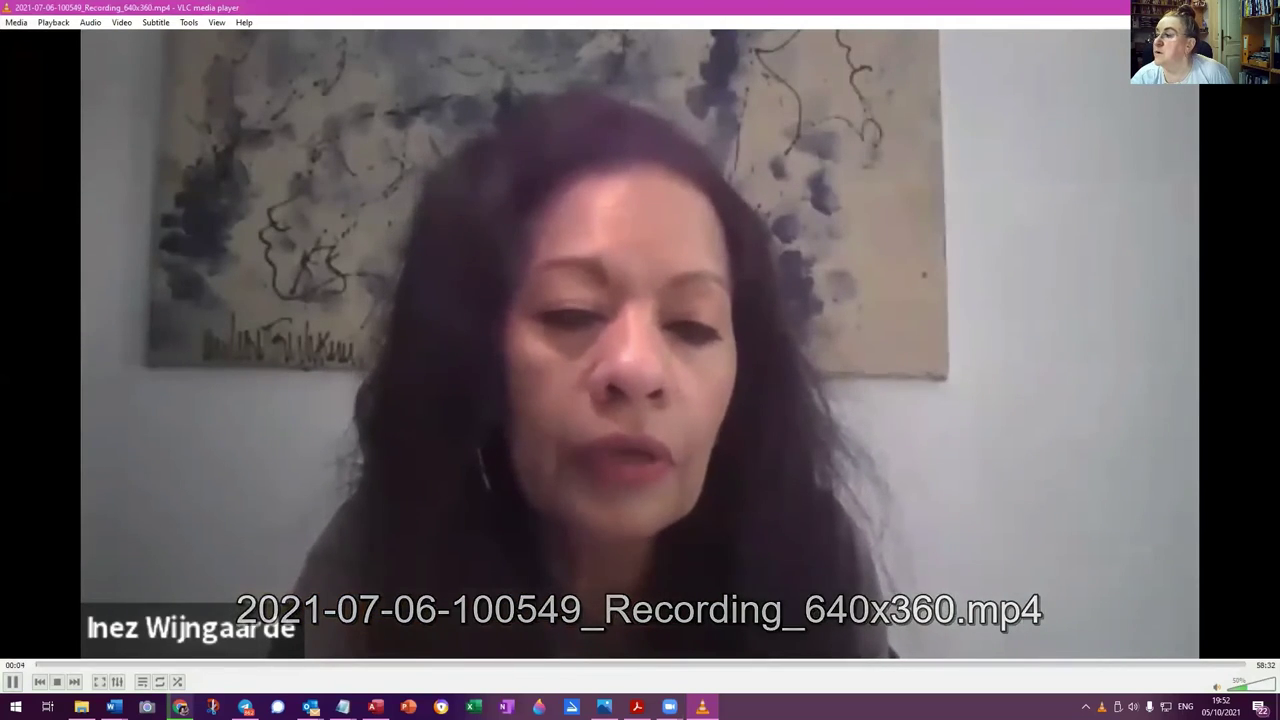
pyautogui.hotkey('alt', 'F4')
pyautogui.click(233, 186)
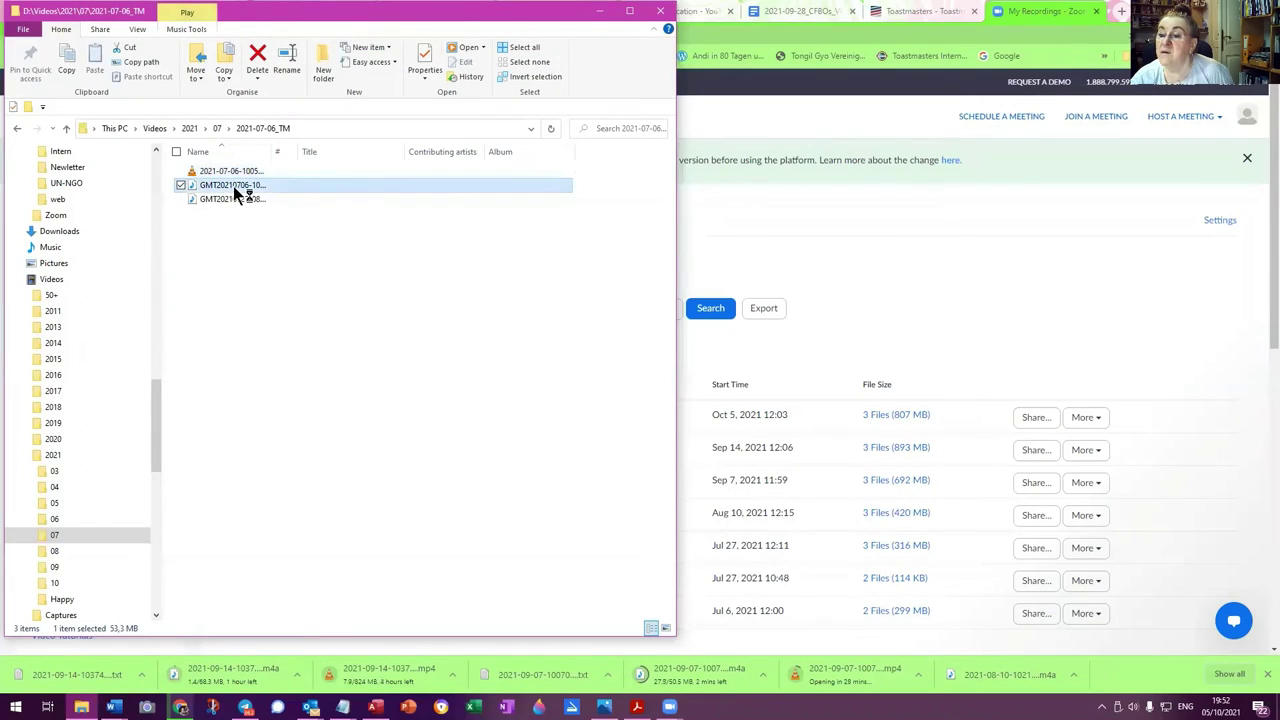
pyautogui.doubleClick(233, 186)
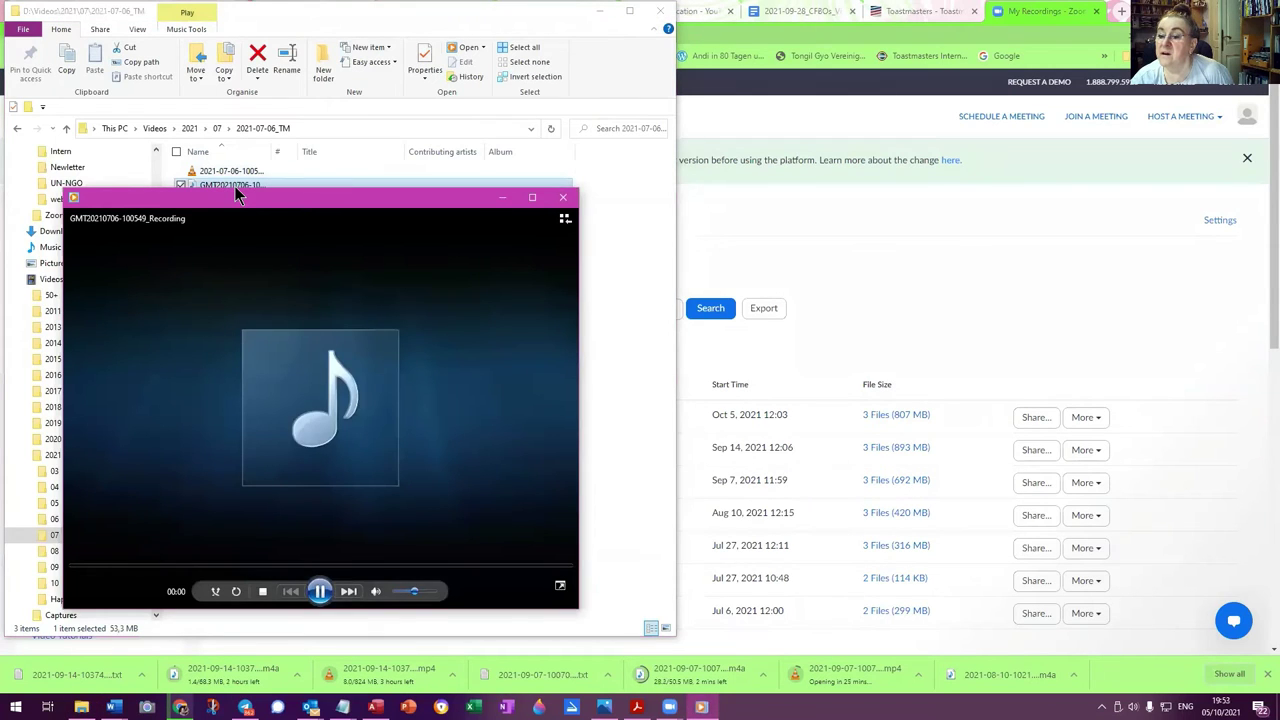
pyautogui.click(562, 197)
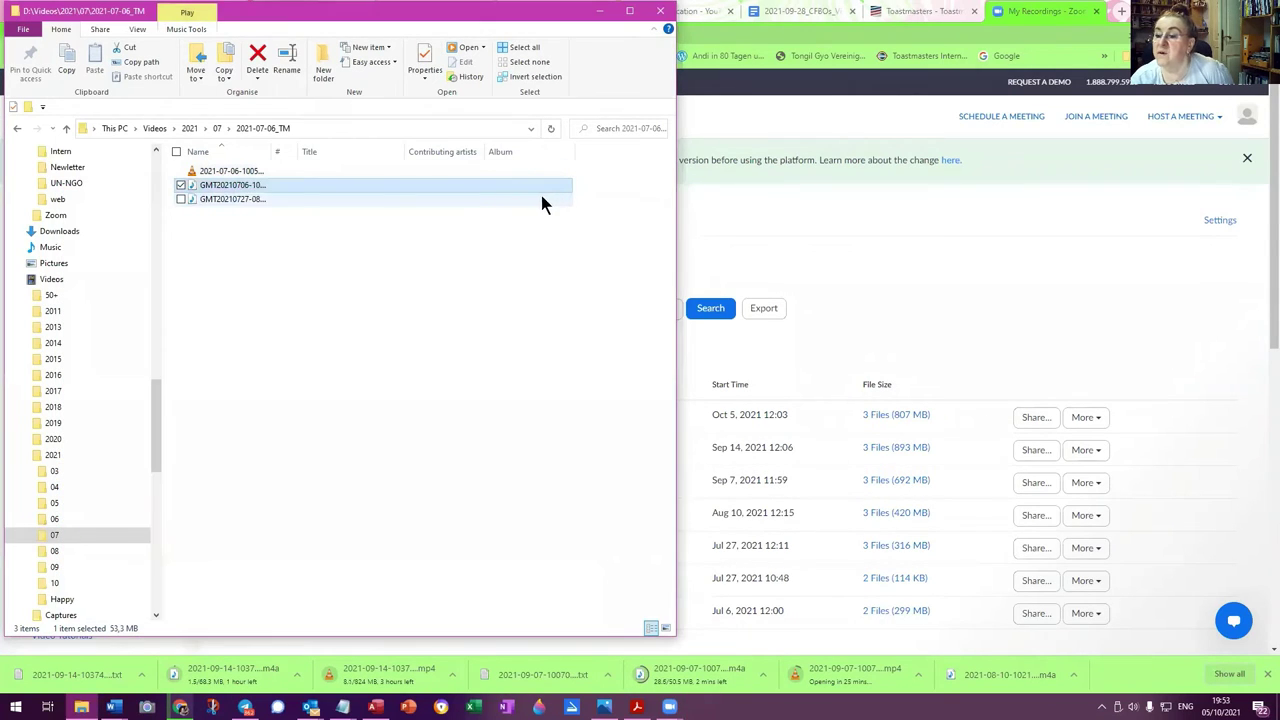
pyautogui.click(213, 199)
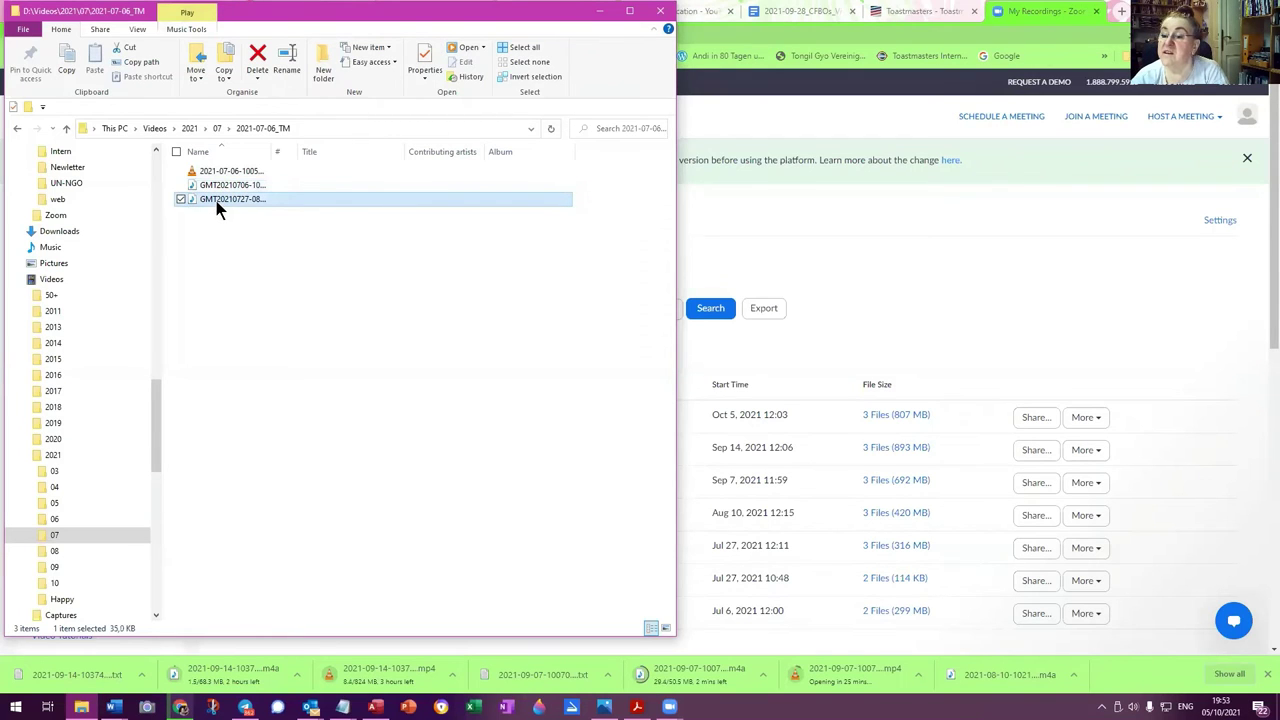
pyautogui.doubleClick(216, 202)
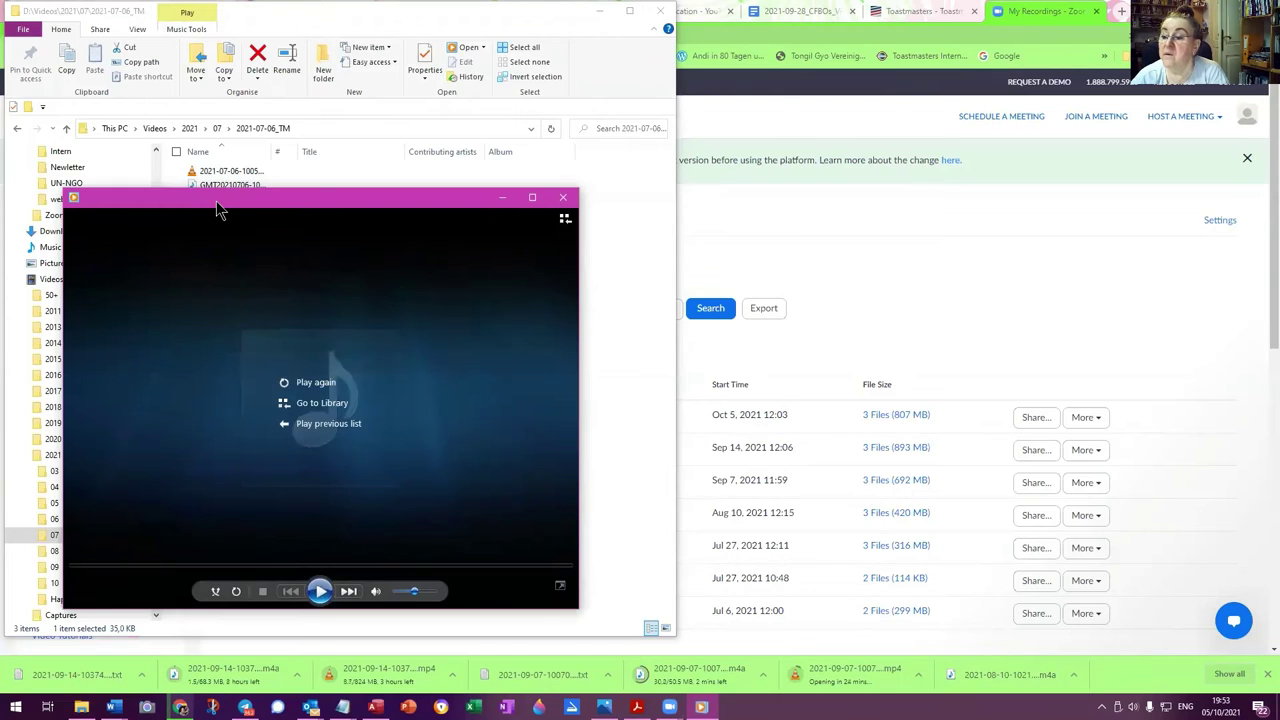
pyautogui.click(563, 197)
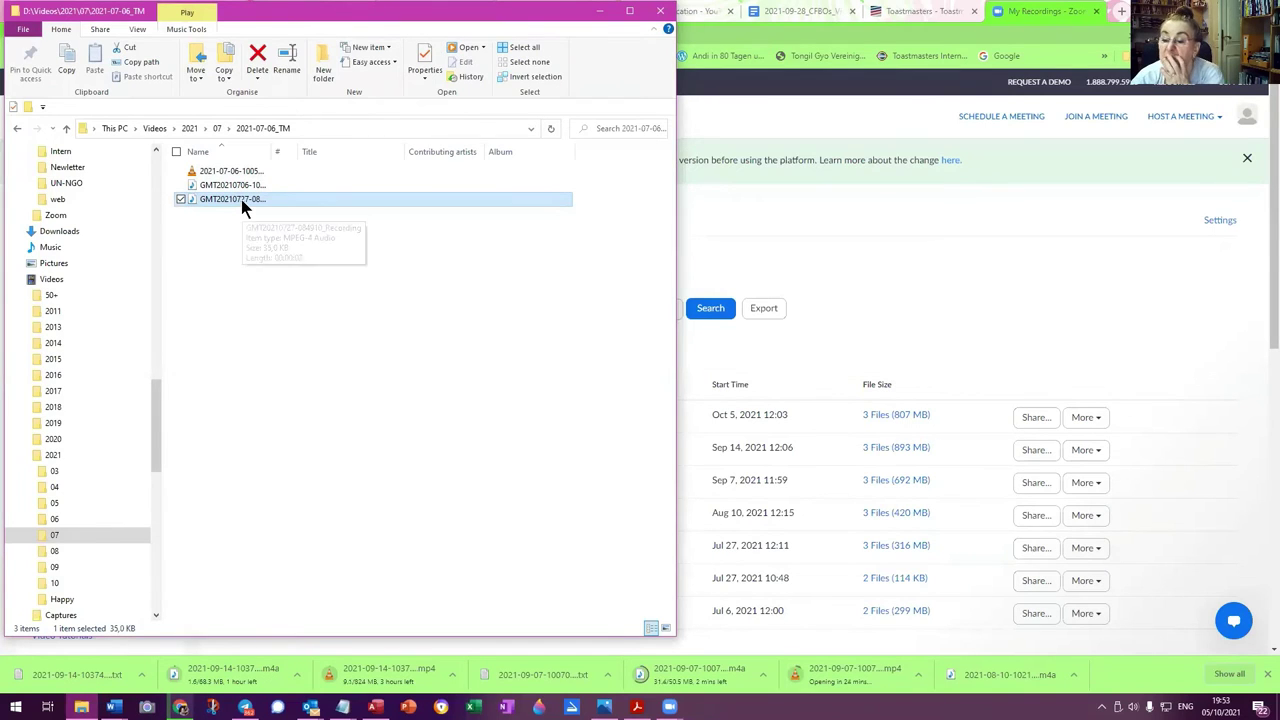
# Move the GMT20210727 recording into the 2021-07-27_TM folder and reposition the explorer window
pyautogui.click(27, 535)
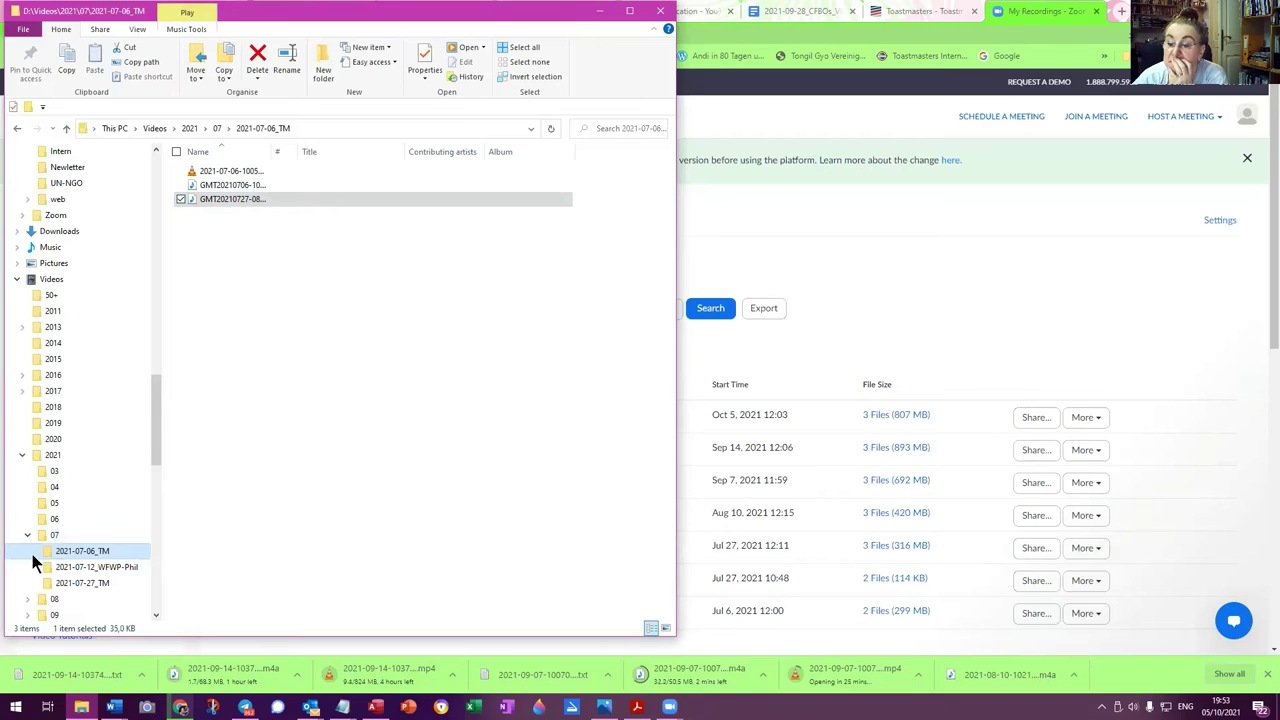
pyautogui.moveTo(222, 200); pyautogui.dragTo(119, 576)
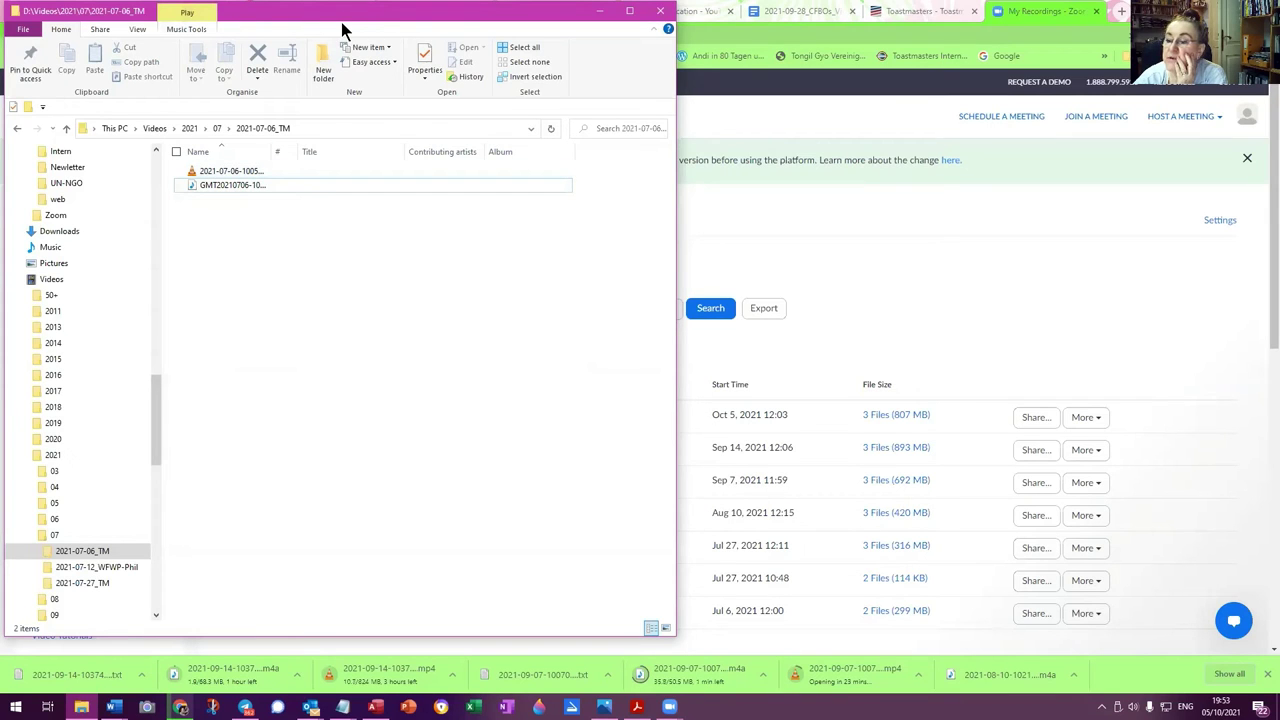
pyautogui.moveTo(347, 12); pyautogui.dragTo(397, 166)
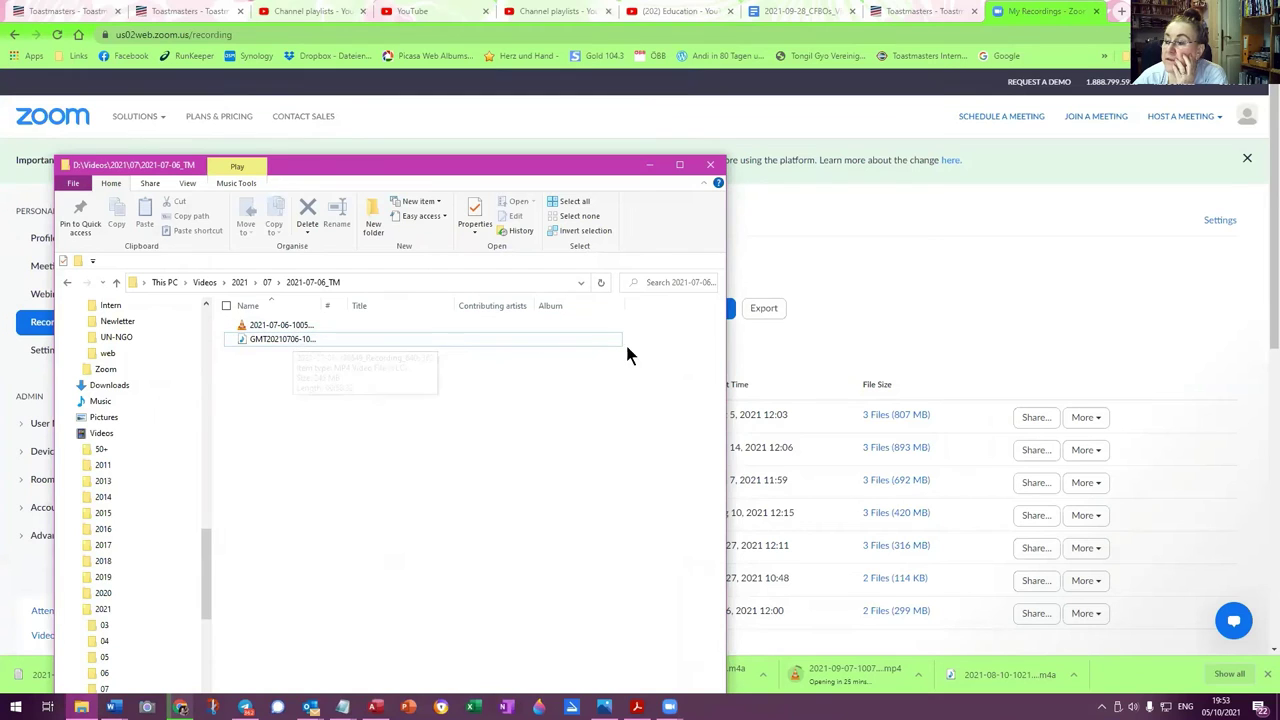
pyautogui.moveTo(524, 157); pyautogui.dragTo(430, 449)
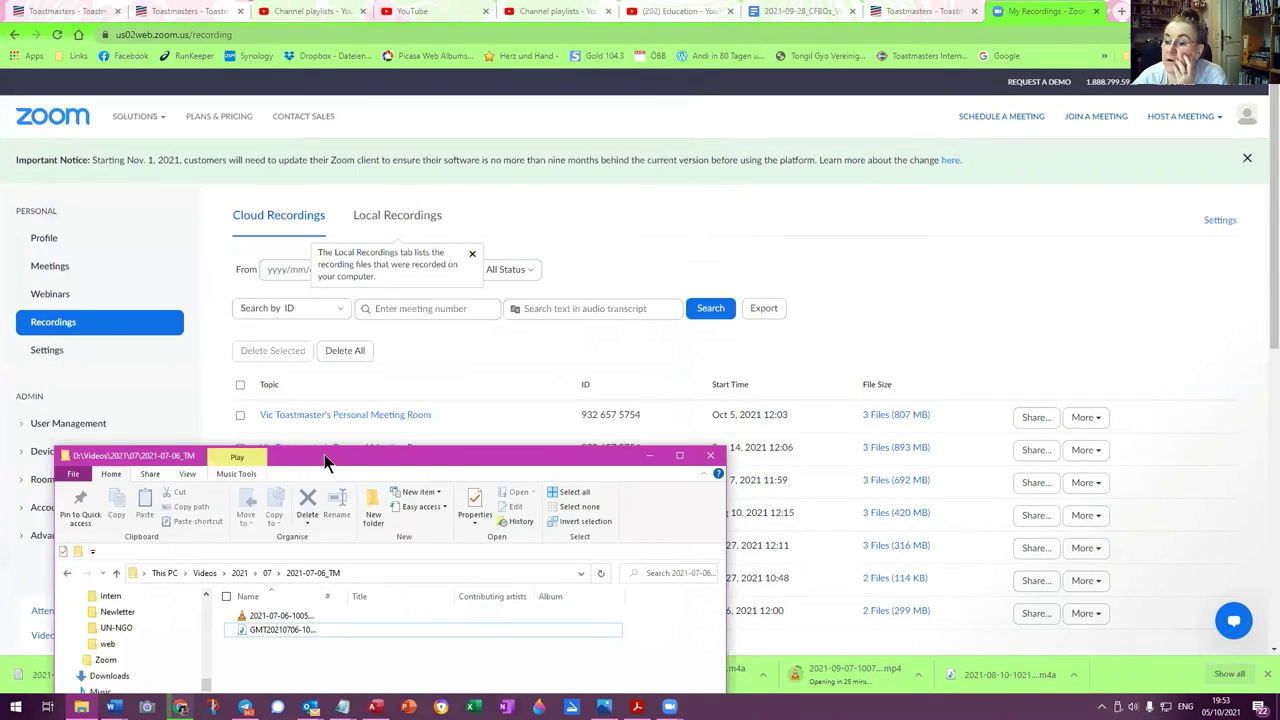
pyautogui.moveTo(323, 445); pyautogui.dragTo(316, 138)
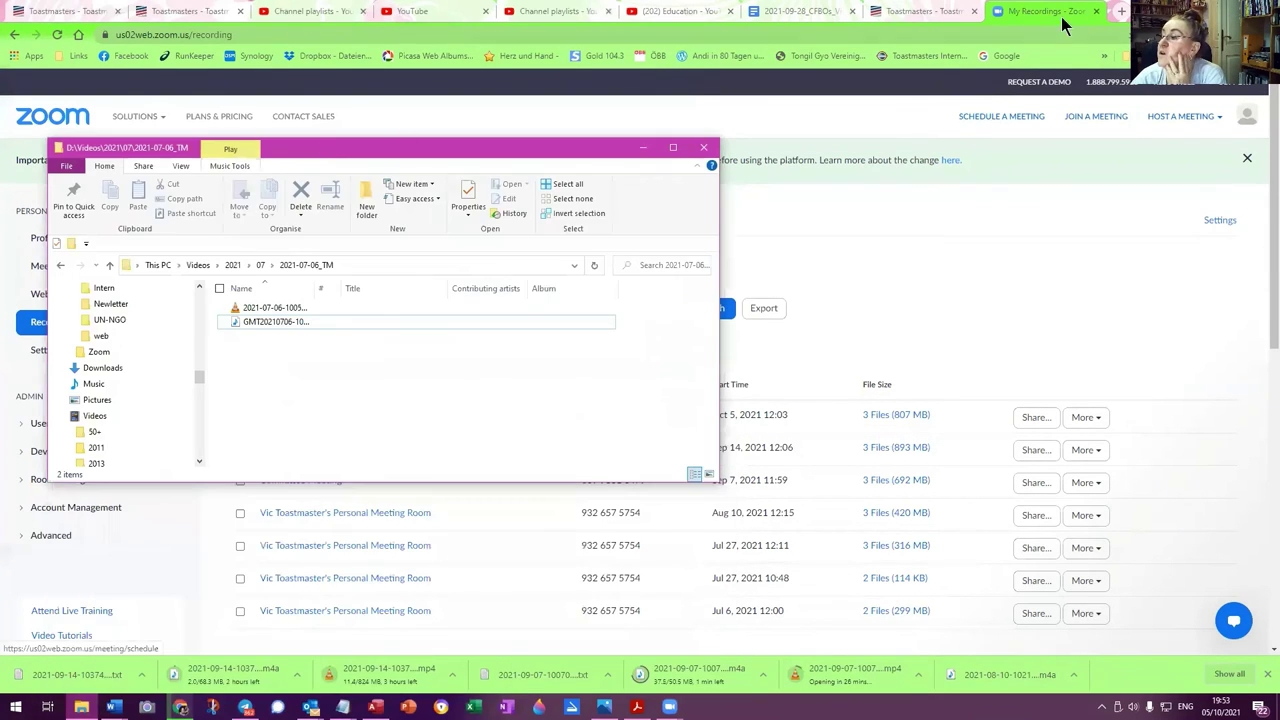
# Open YouTube in a new browser tab and switch the account to the VIC Toastmasters channel
pyautogui.click(1122, 12)
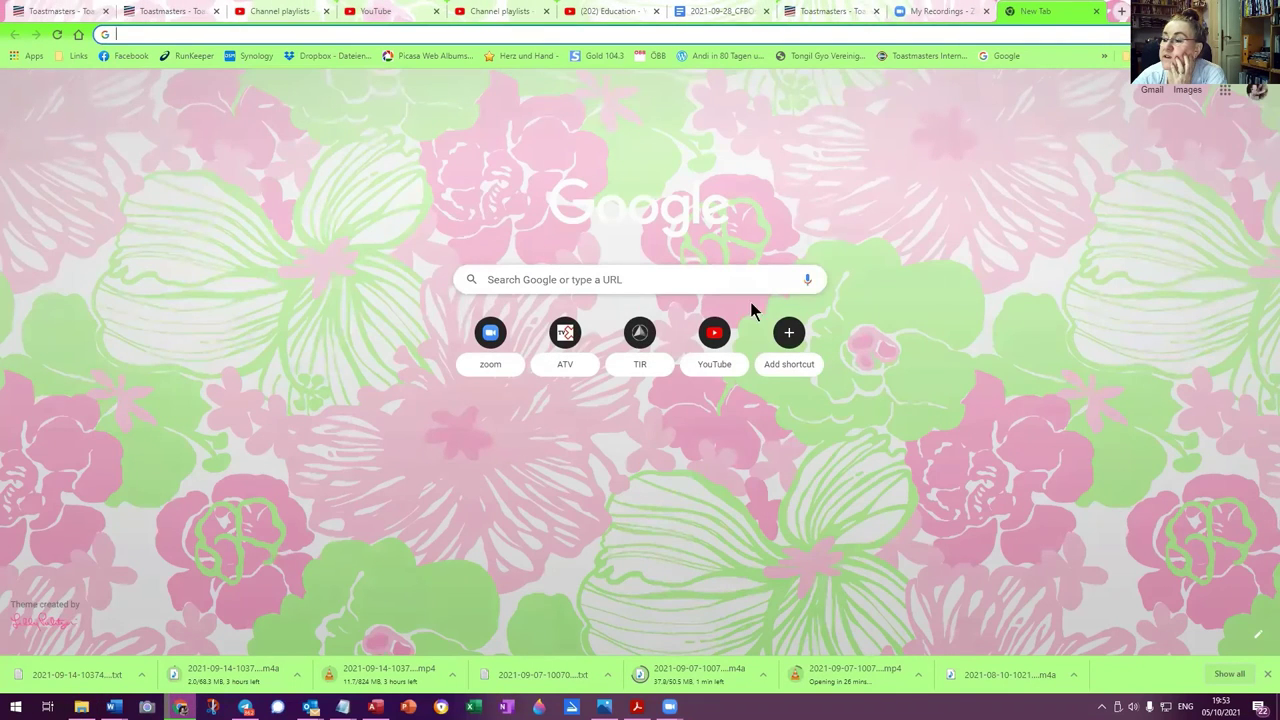
pyautogui.click(716, 336)
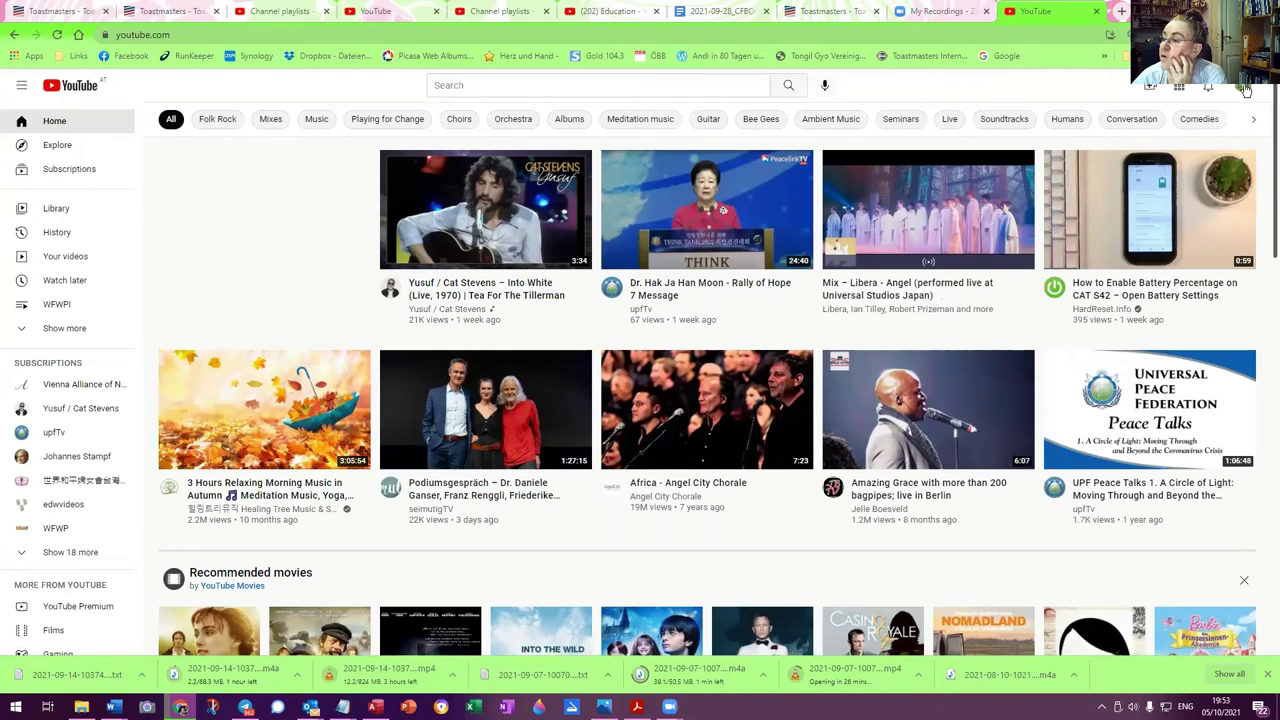
pyautogui.click(1243, 89)
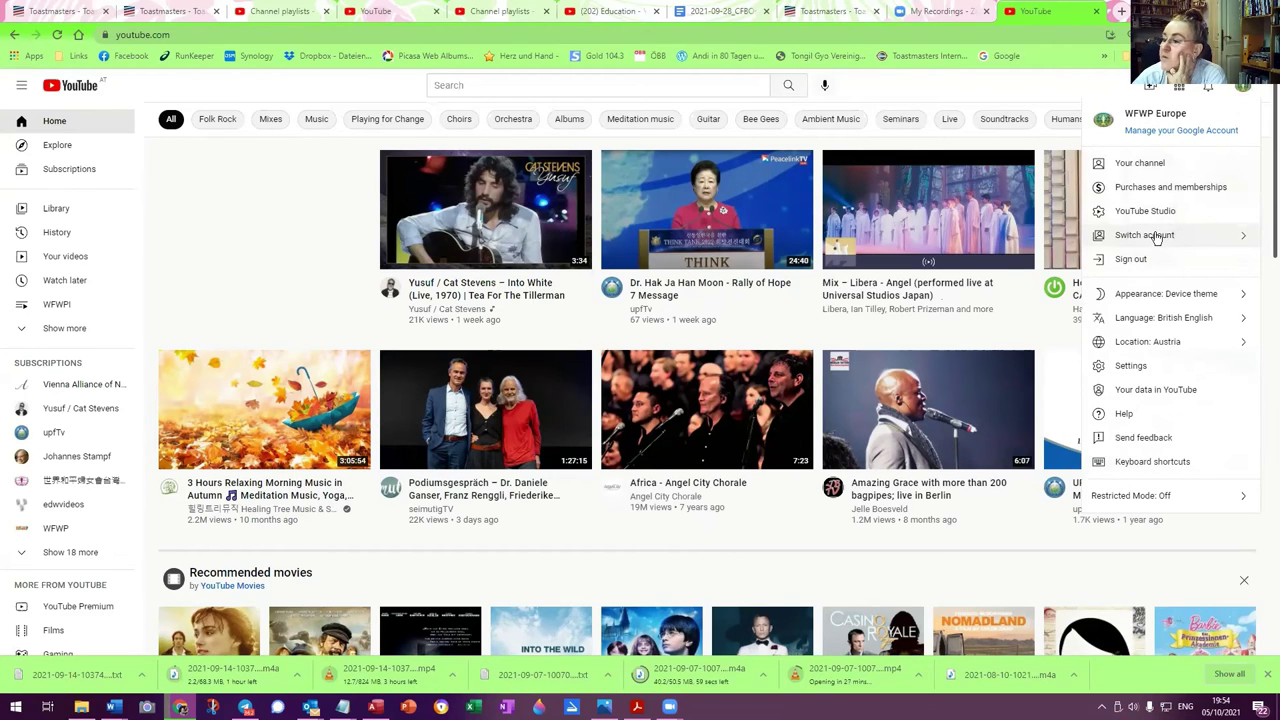
pyautogui.click(1157, 236)
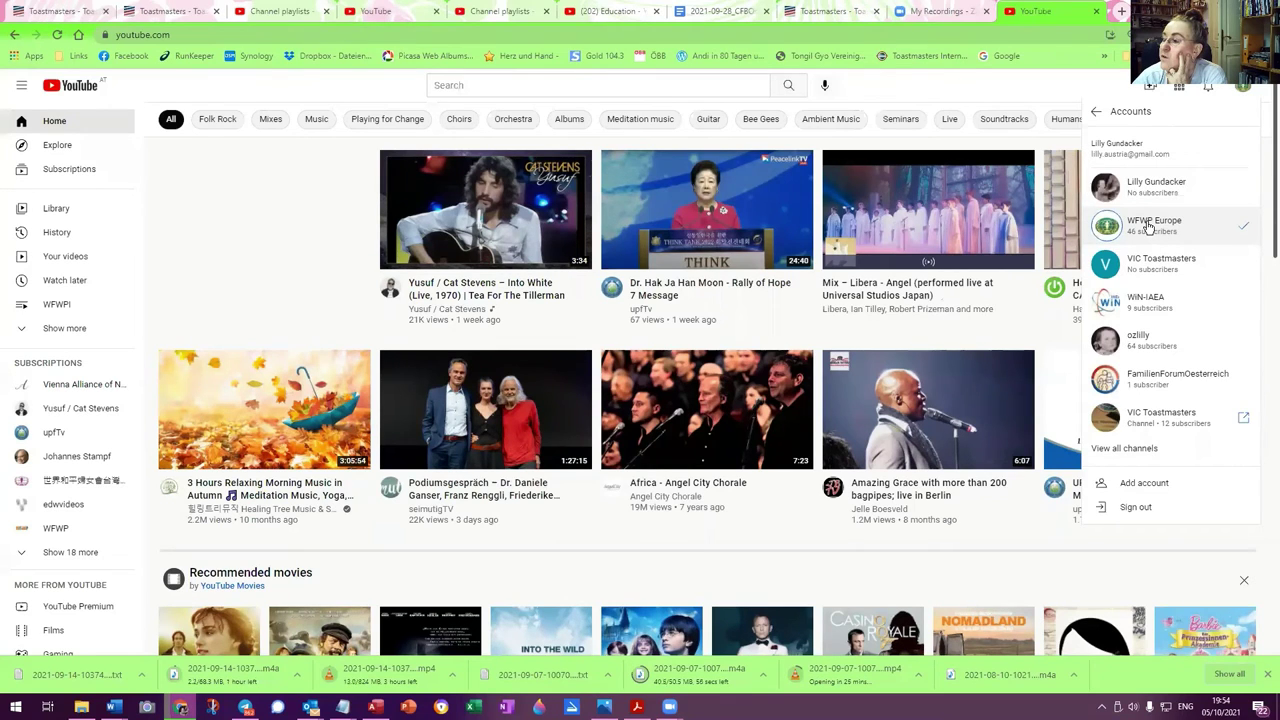
pyautogui.click(1155, 421)
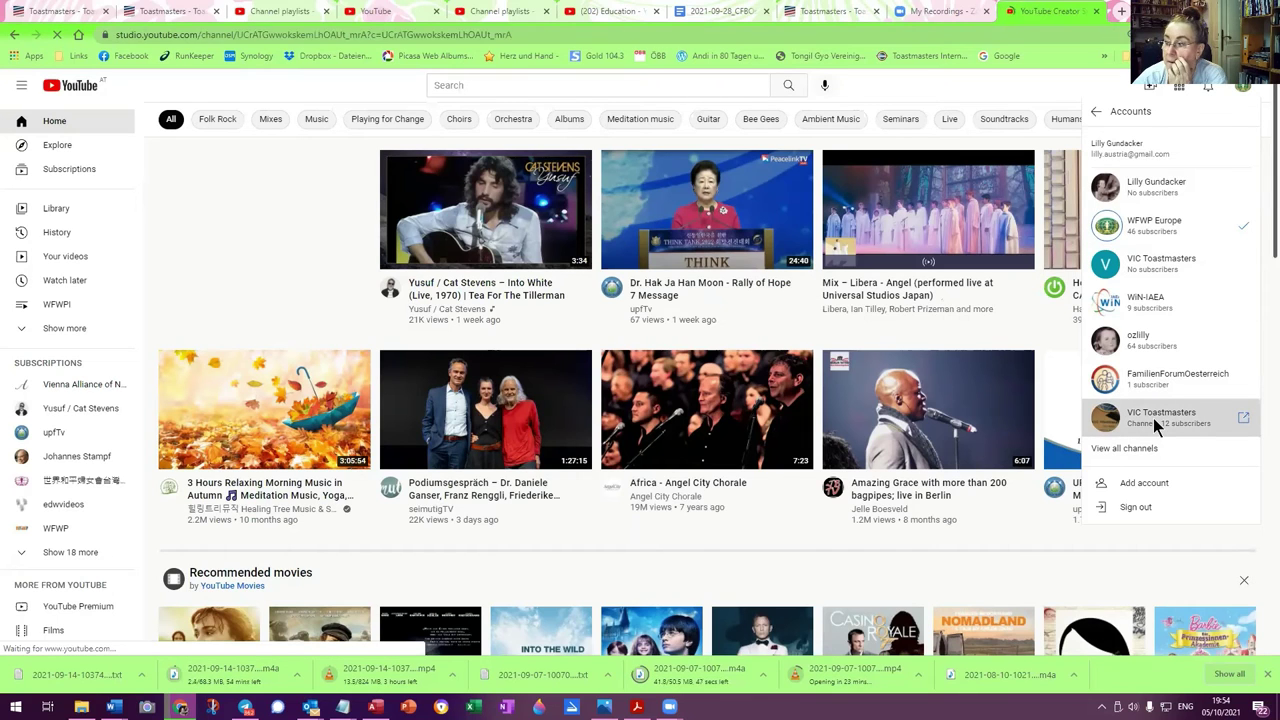
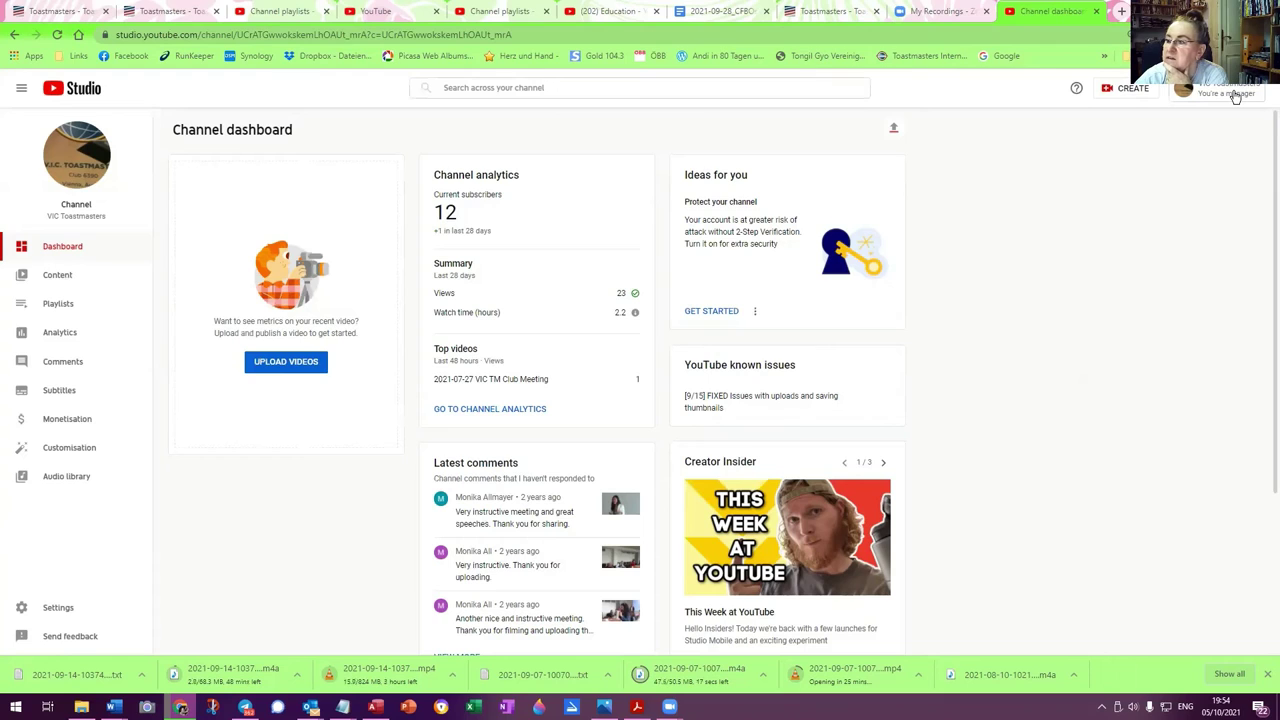
# Upload the first recording file from Videos > 2021 > 07 > 2021-07-06_TM
pyautogui.click(1118, 89)
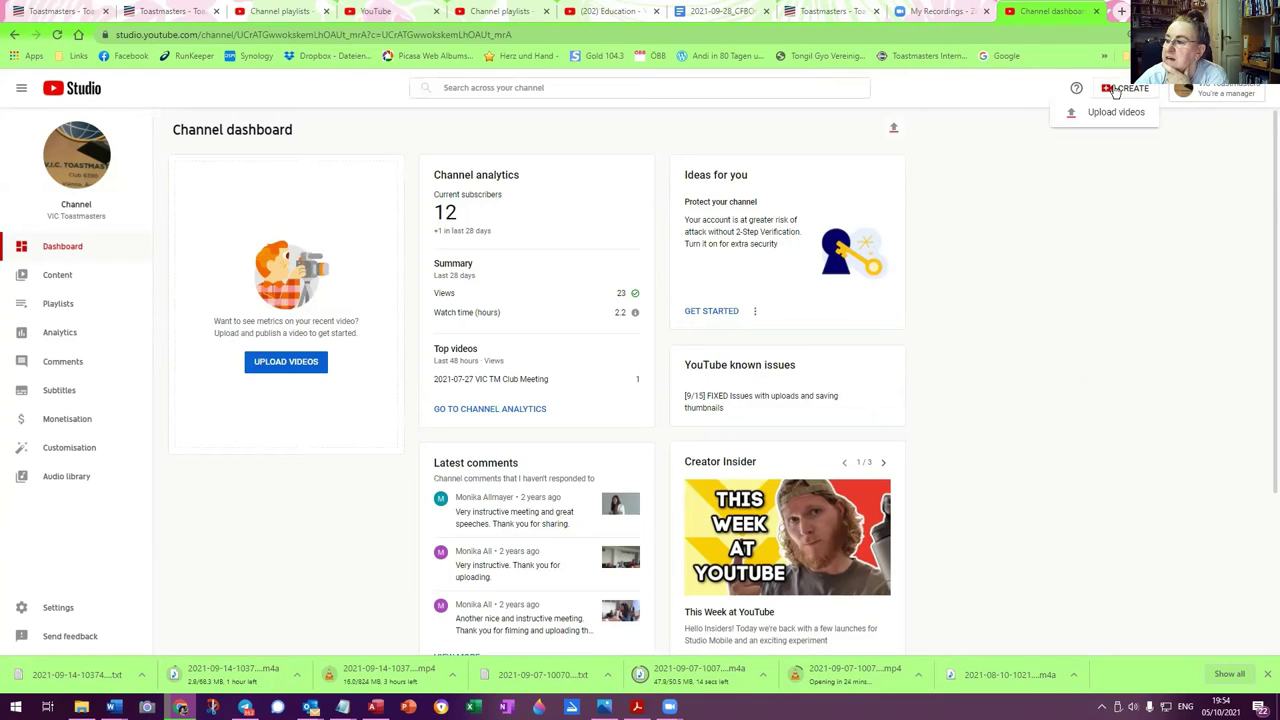
pyautogui.click(1114, 112)
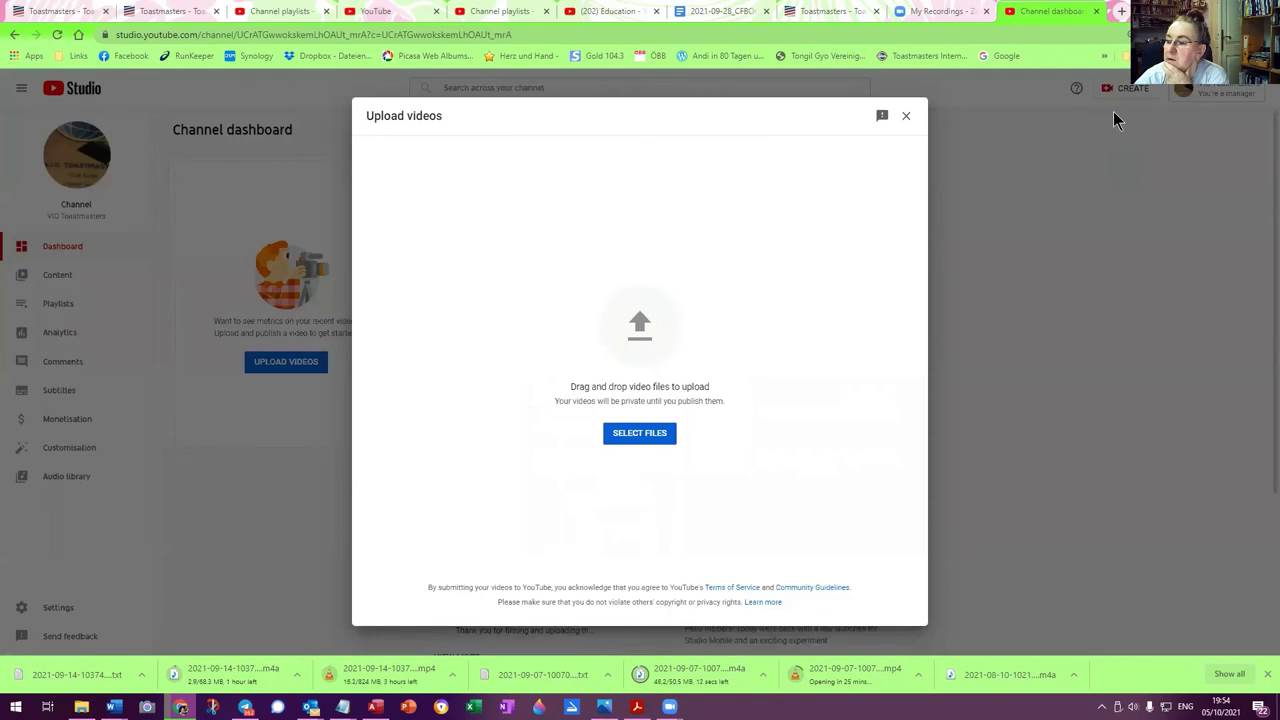
pyautogui.click(645, 434)
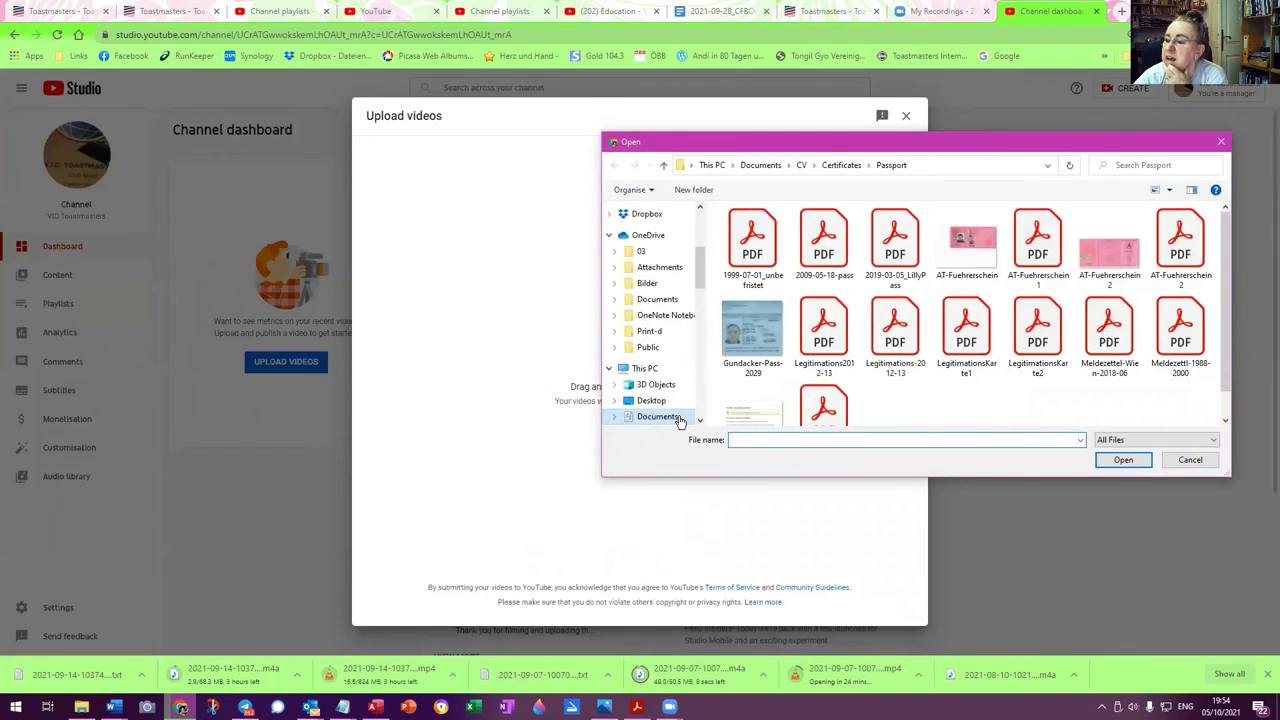
pyautogui.scroll(-2, 660, 400)
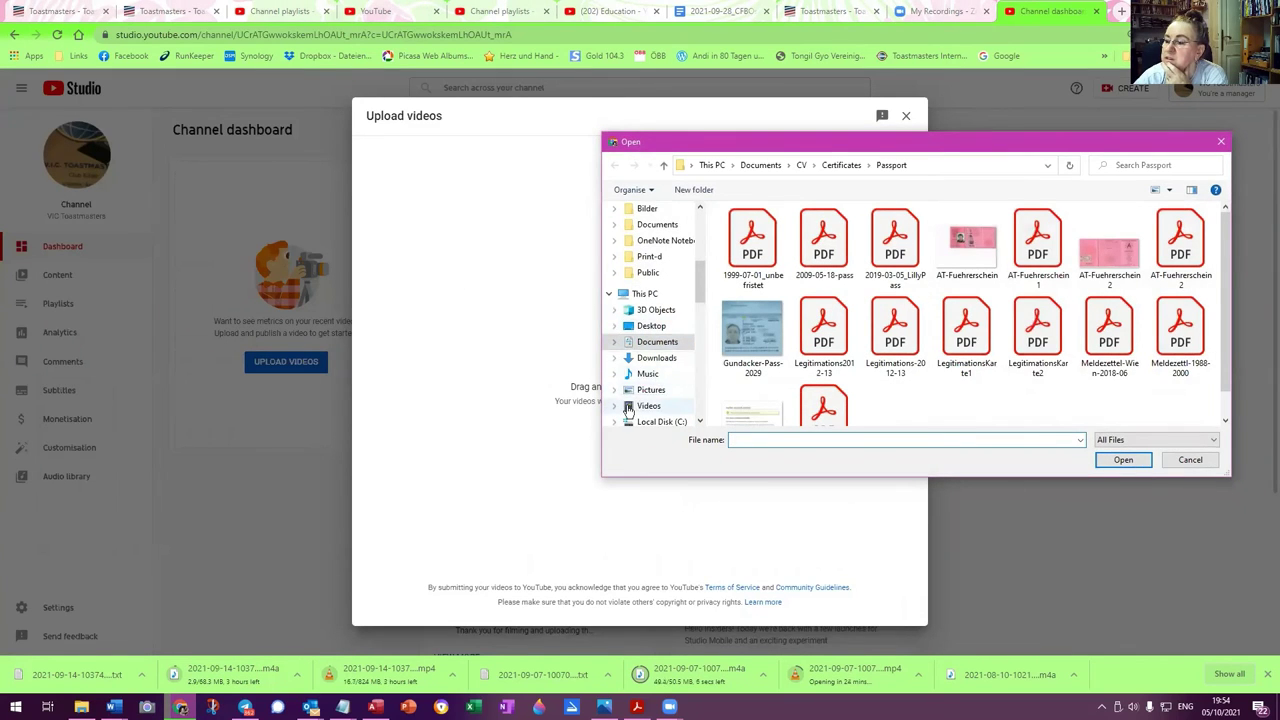
pyautogui.click(628, 407)
pyautogui.click(615, 410)
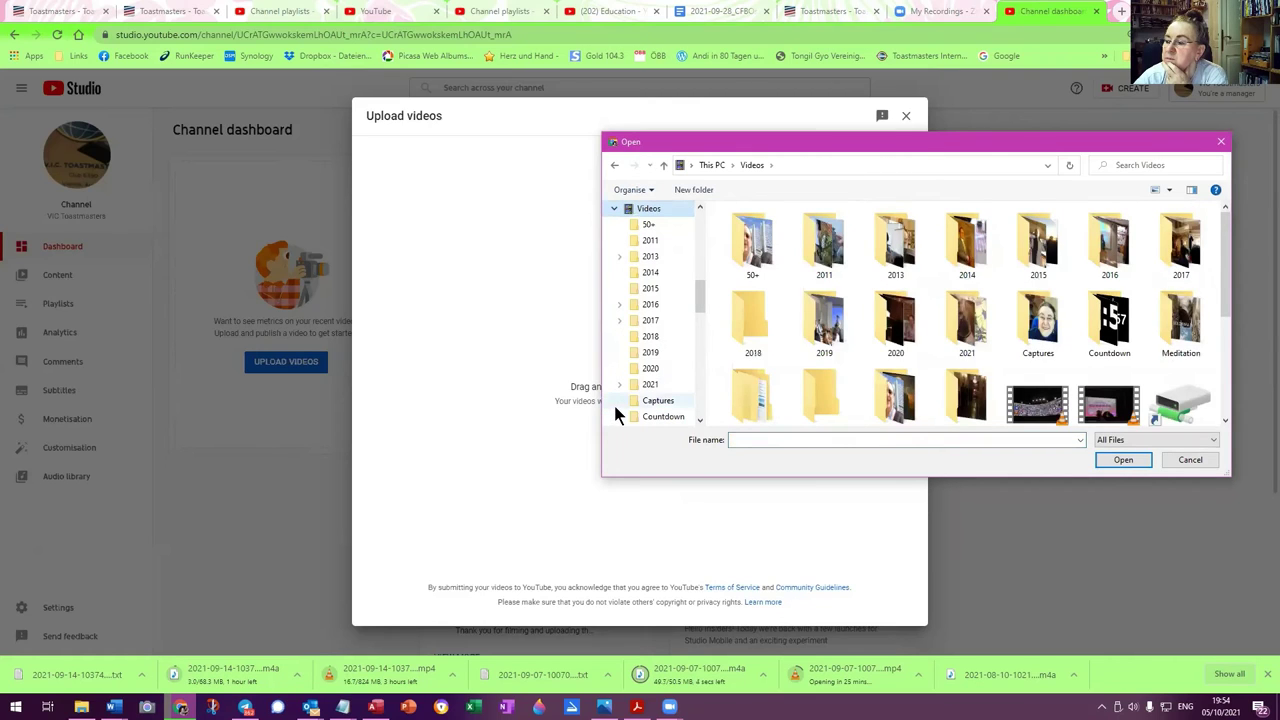
pyautogui.click(618, 386)
pyautogui.click(618, 385)
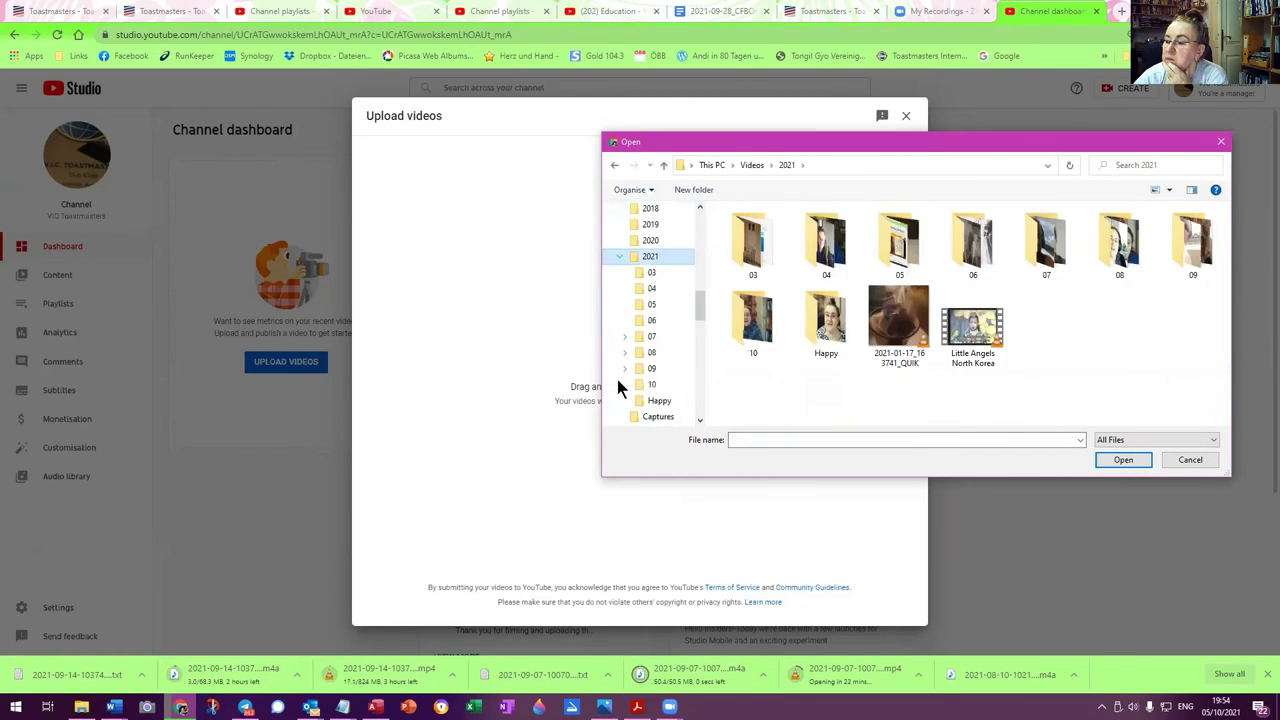
pyautogui.click(625, 336)
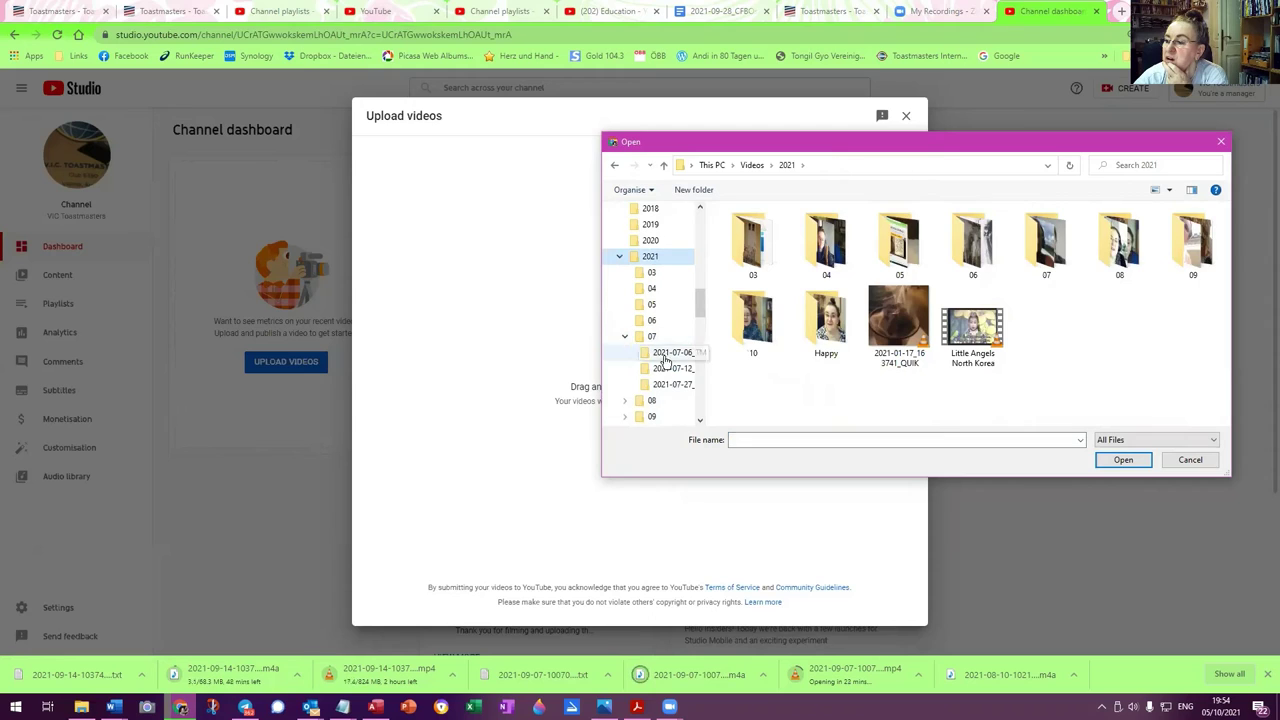
pyautogui.click(674, 355)
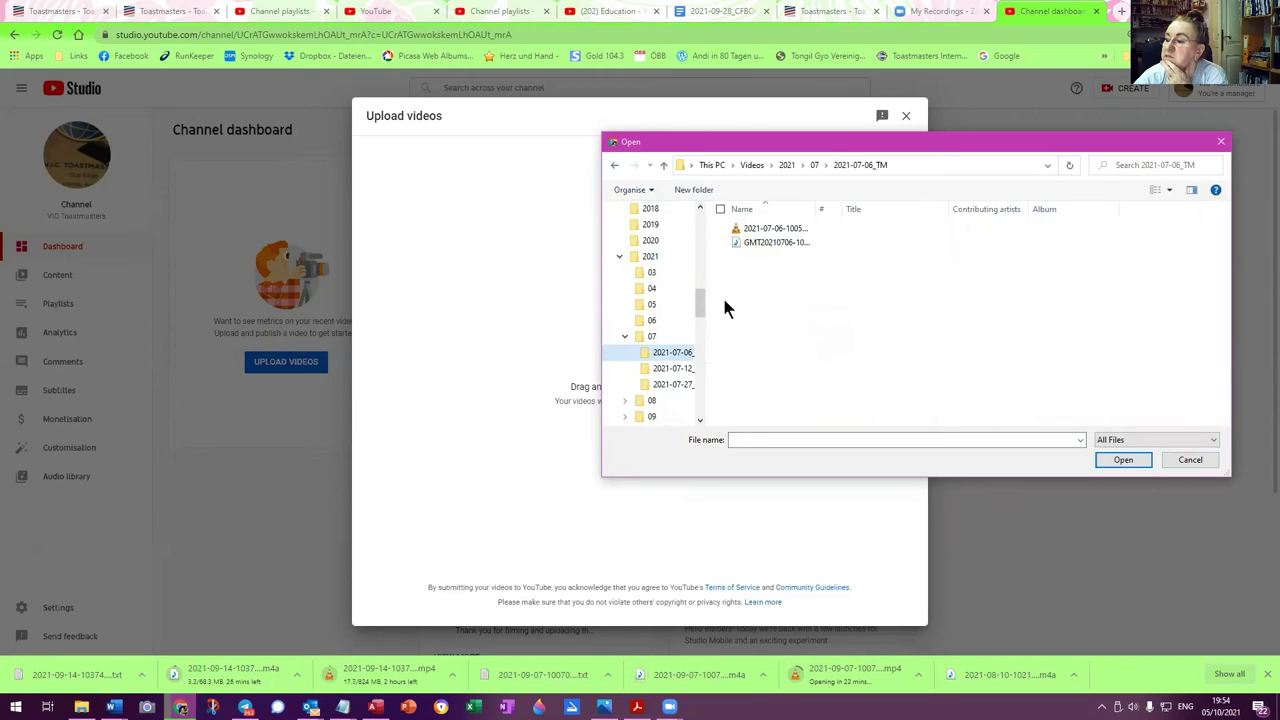
pyautogui.doubleClick(765, 229)
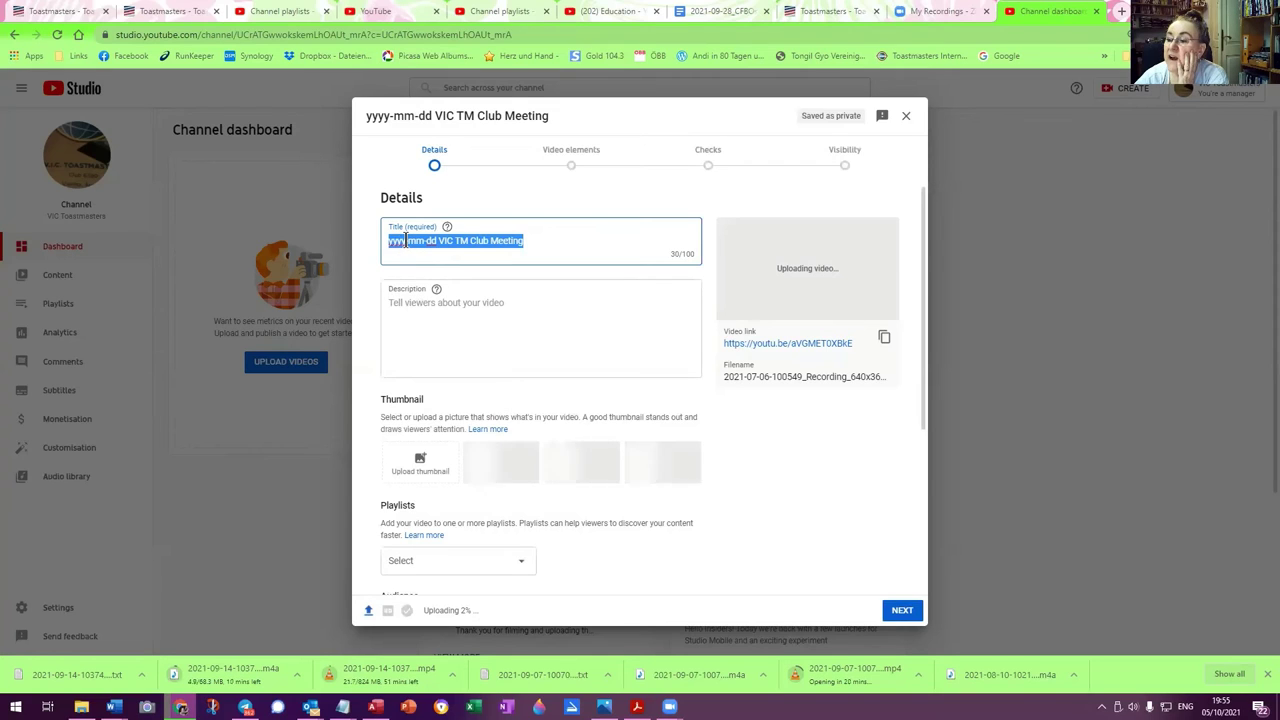
# Replace the title's yyyy, mm and dd placeholders with 2021, 07 and 07
pyautogui.moveTo(404, 243); pyautogui.dragTo(365, 254)
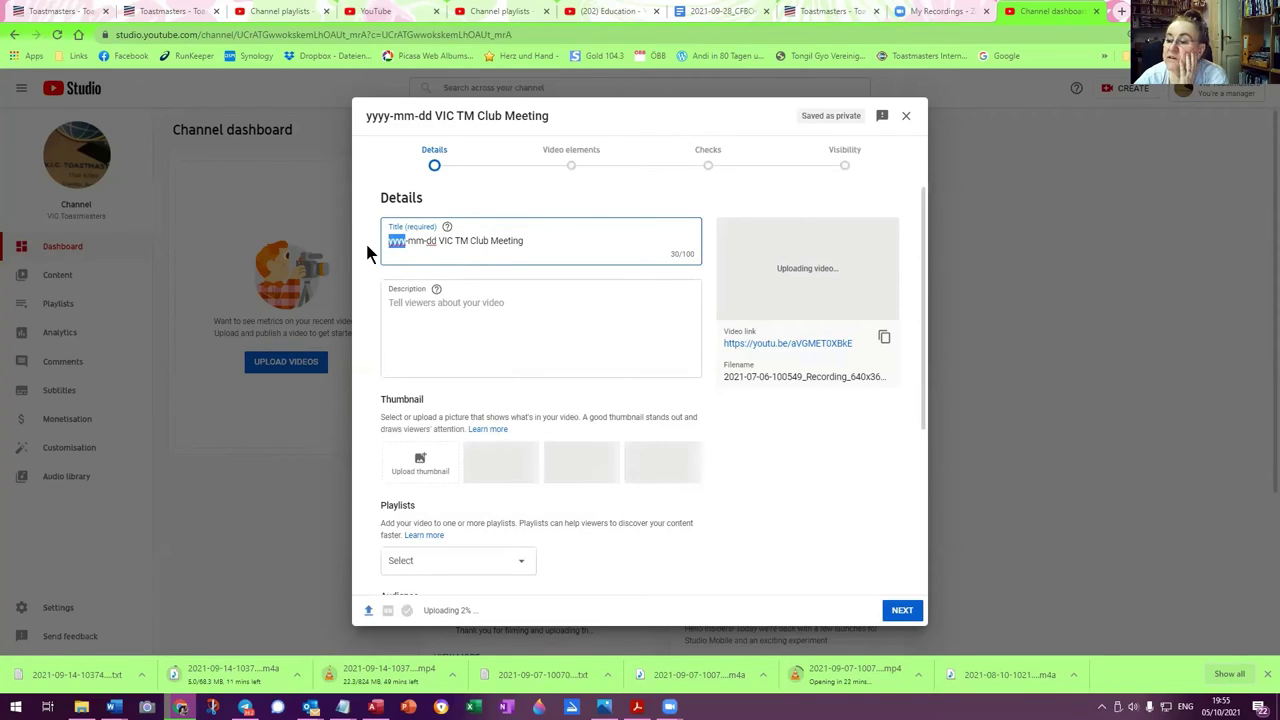
pyautogui.write('2021')
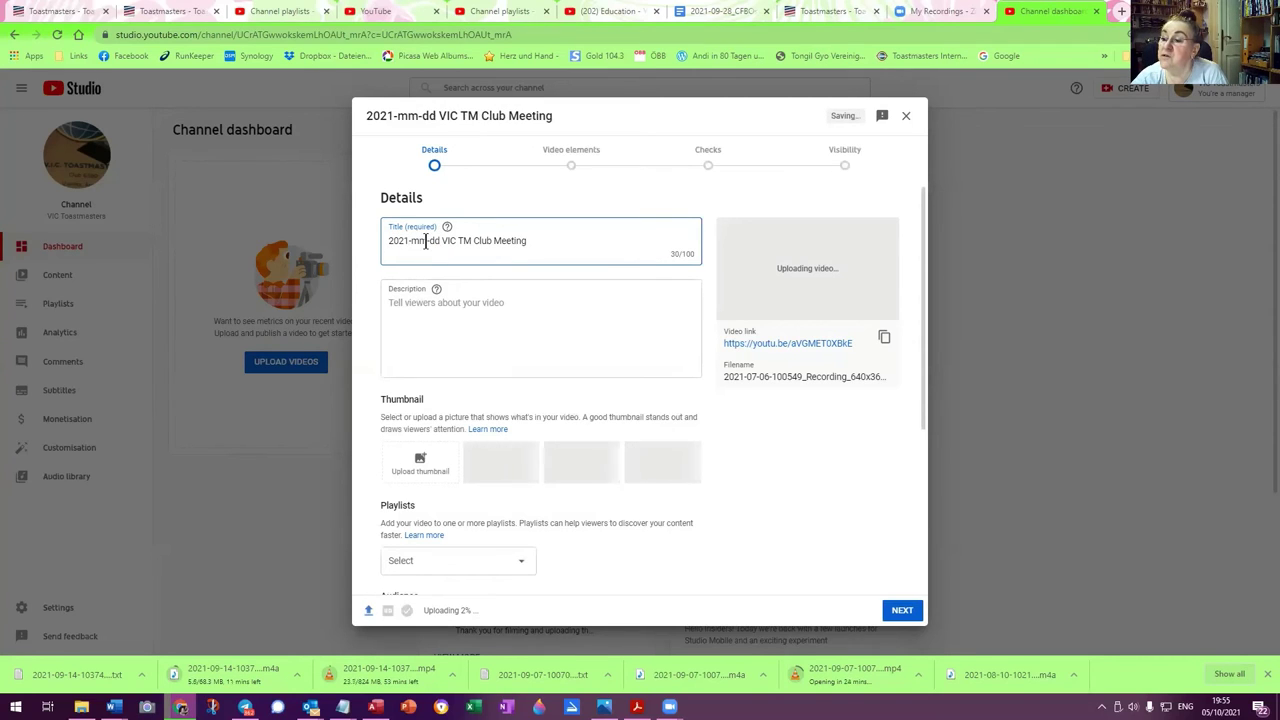
pyautogui.moveTo(418, 241); pyautogui.dragTo(410, 241)
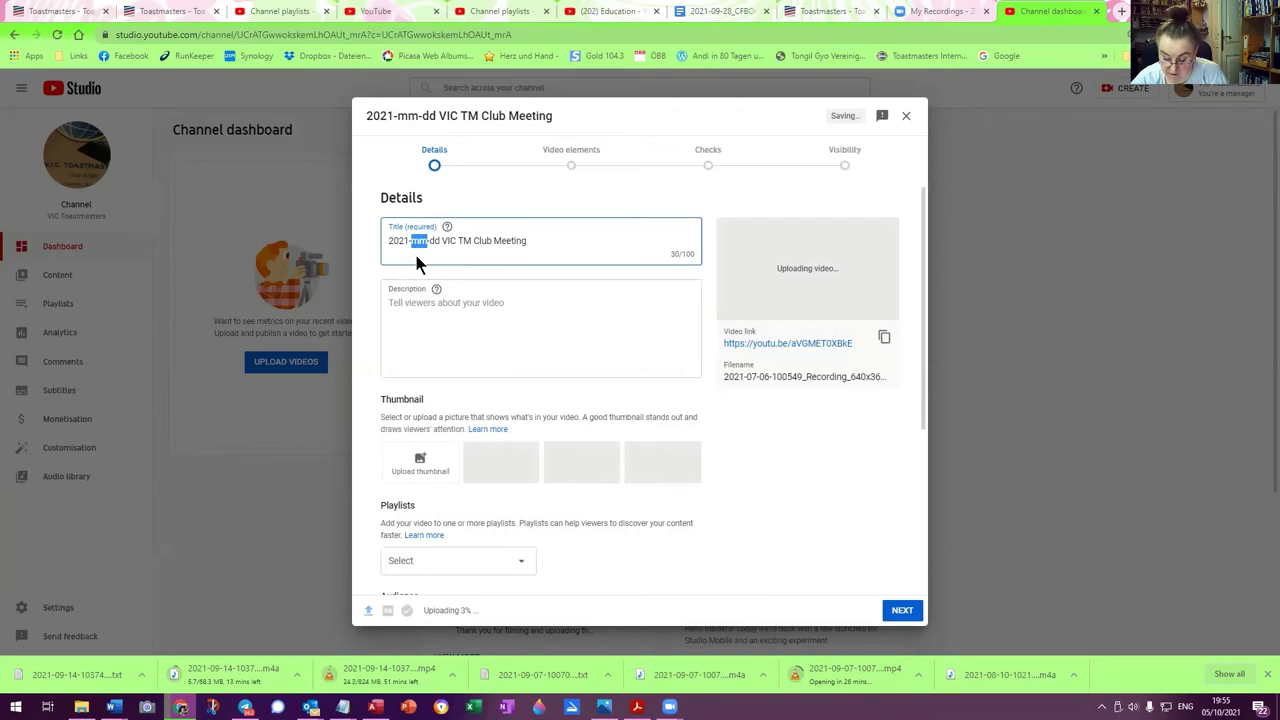
pyautogui.write('07')
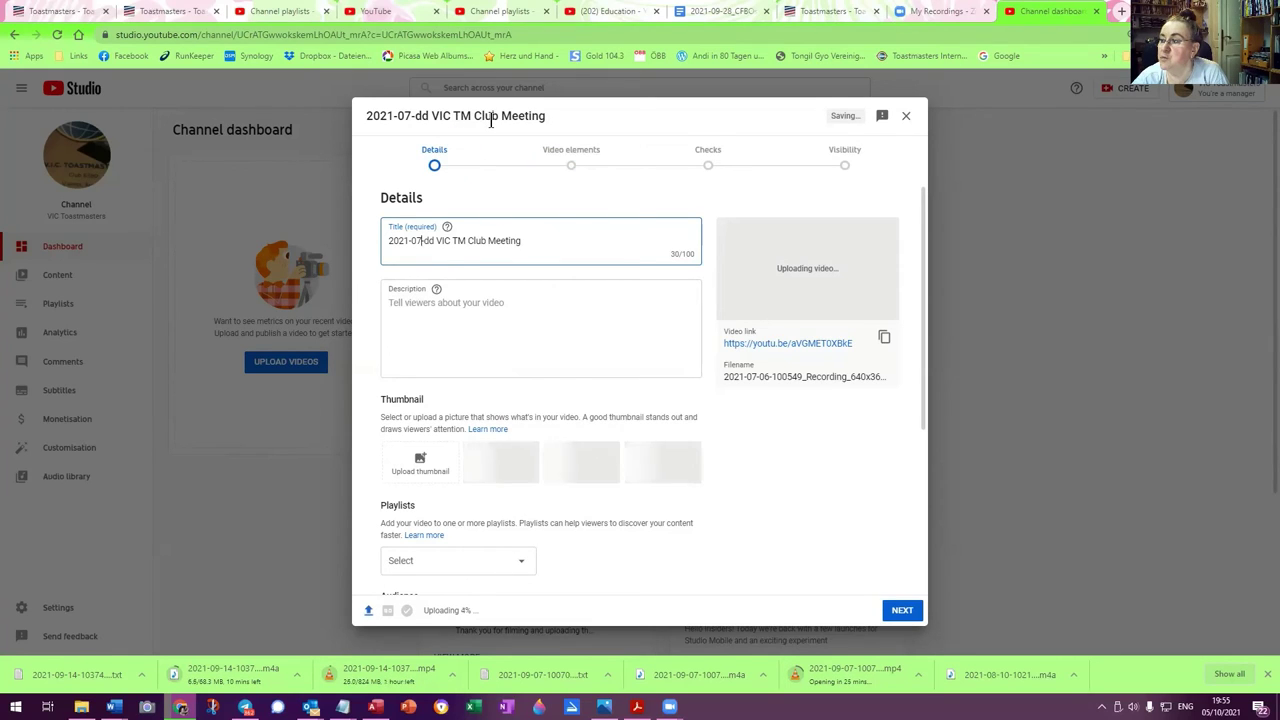
pyautogui.doubleClick(430, 240)
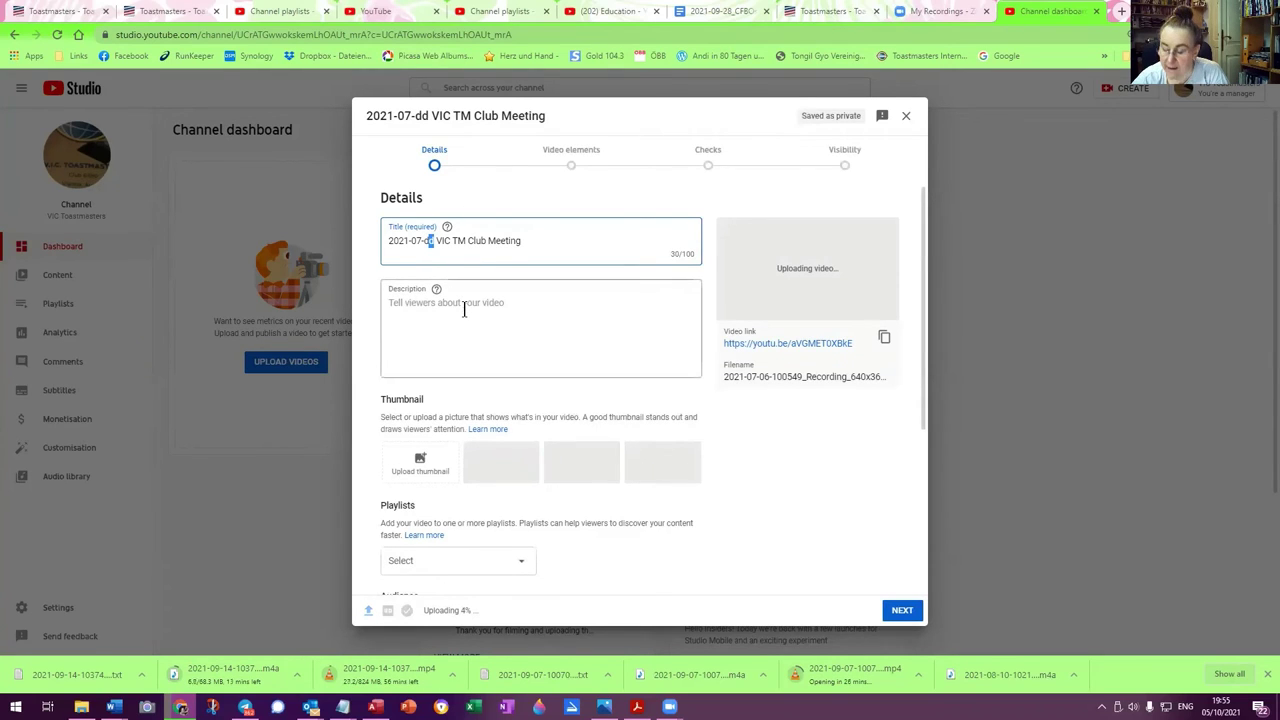
pyautogui.press('BackSpace')
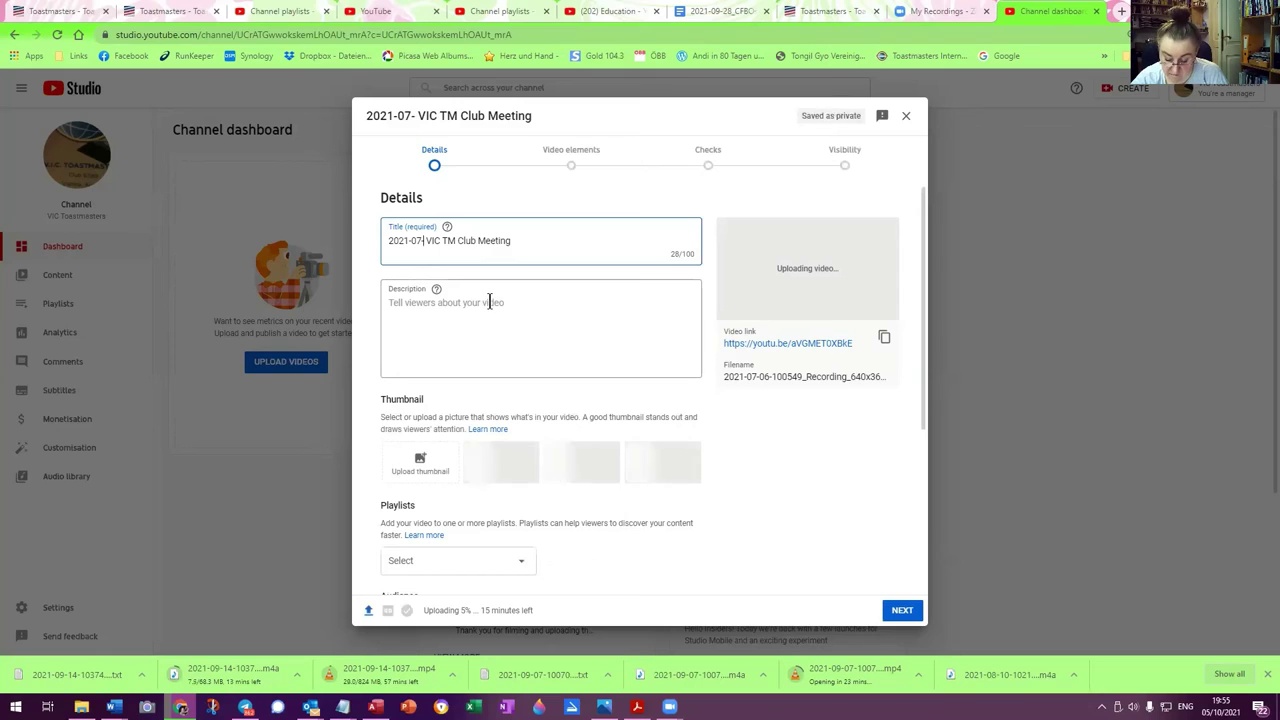
pyautogui.write('07')
pyautogui.moveTo(571, 103); pyautogui.dragTo(783, 149)
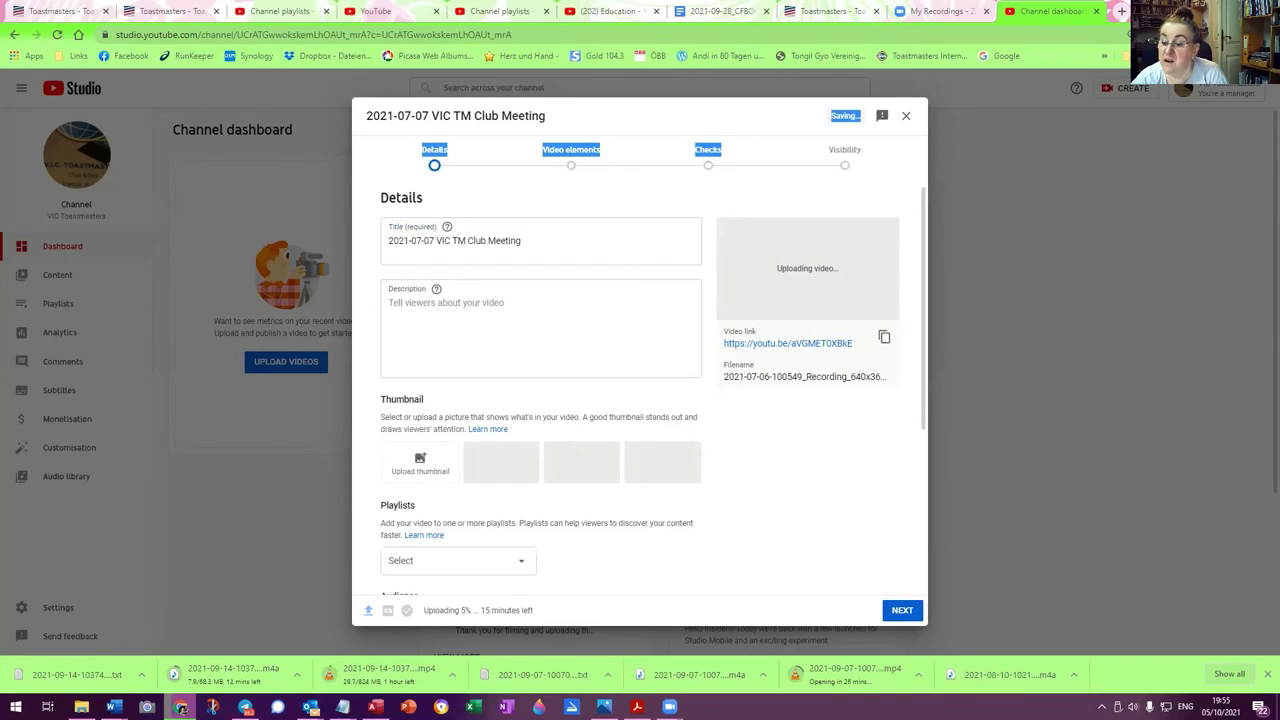
# Check the recording folder for the meeting date and correct the title's day to 06
pyautogui.click(81, 707)
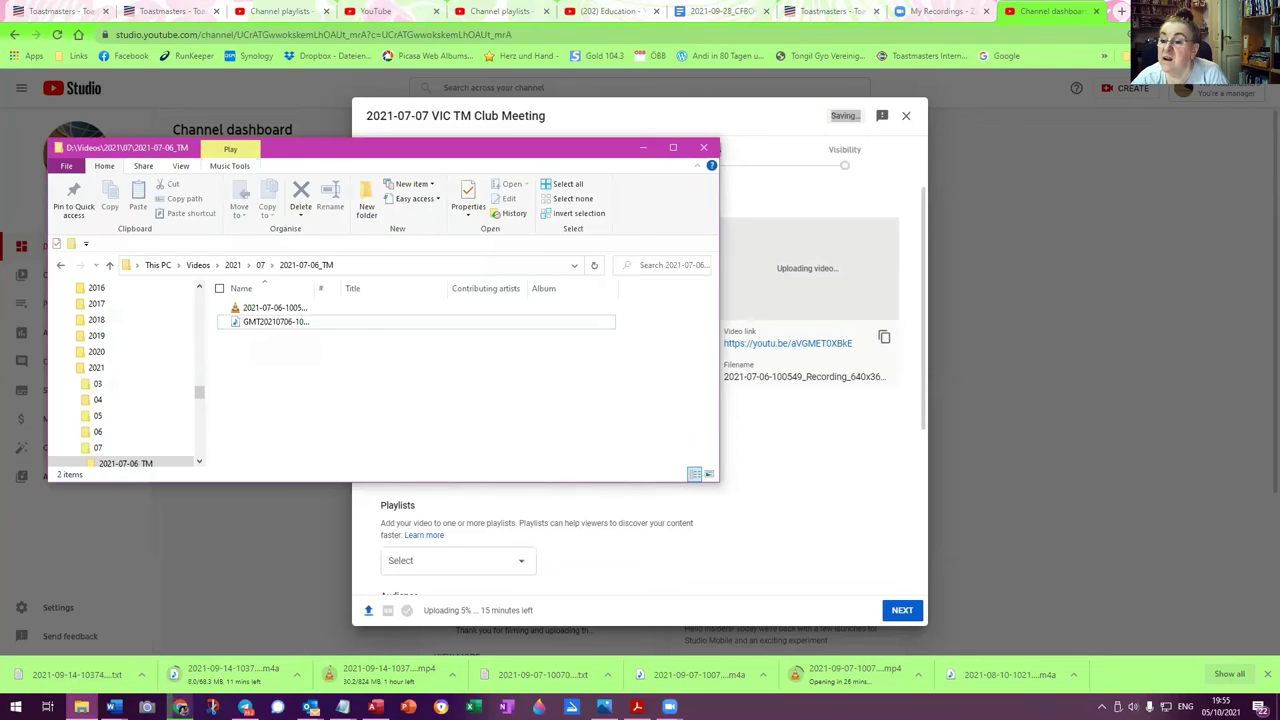
pyautogui.click(705, 150)
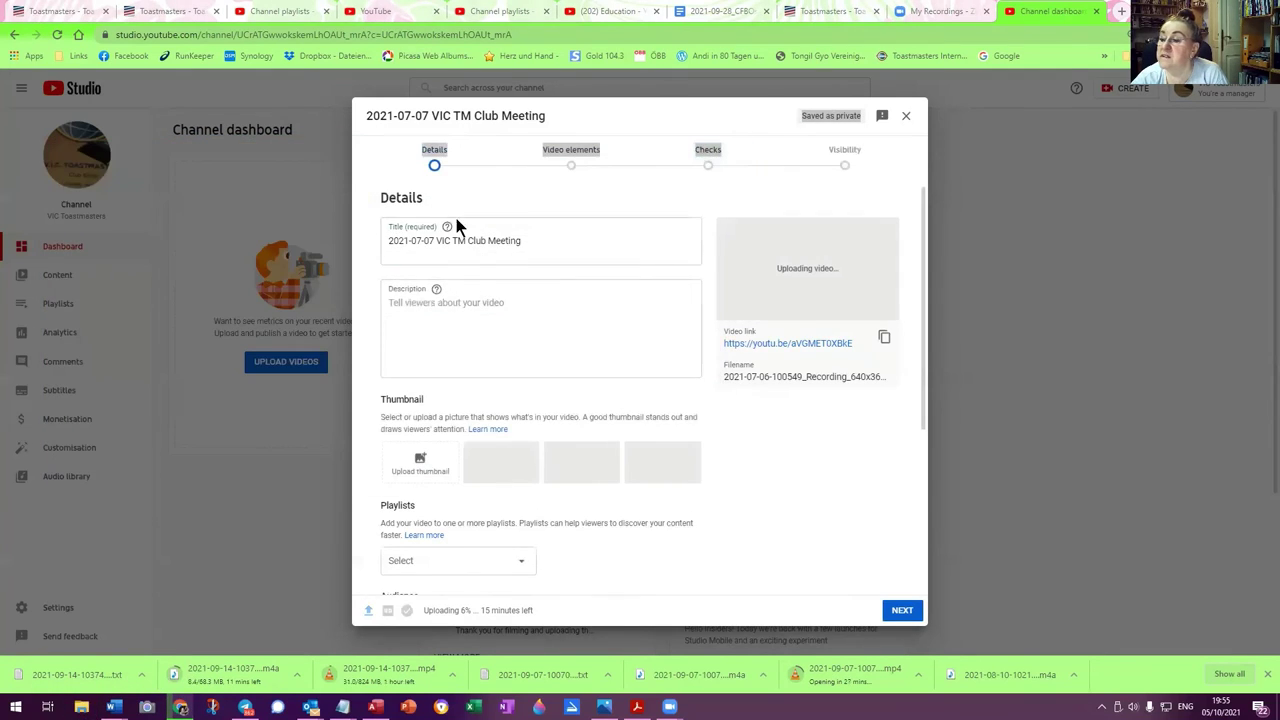
pyautogui.click(434, 241)
pyautogui.press('BackSpace')
pyautogui.write('6')
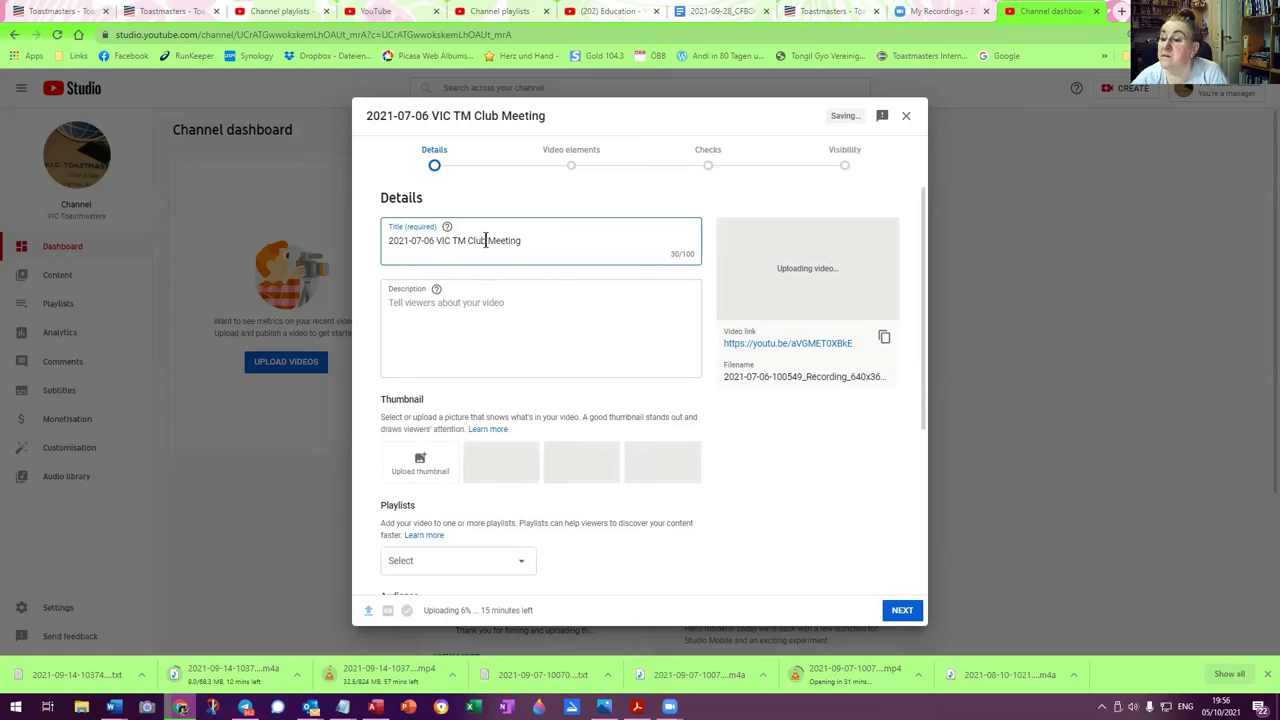
# Change 'Club' to 'Exec' so the title reads '2021-07-06 VIC TM Exec Meeting'
pyautogui.doubleClick(480, 241)
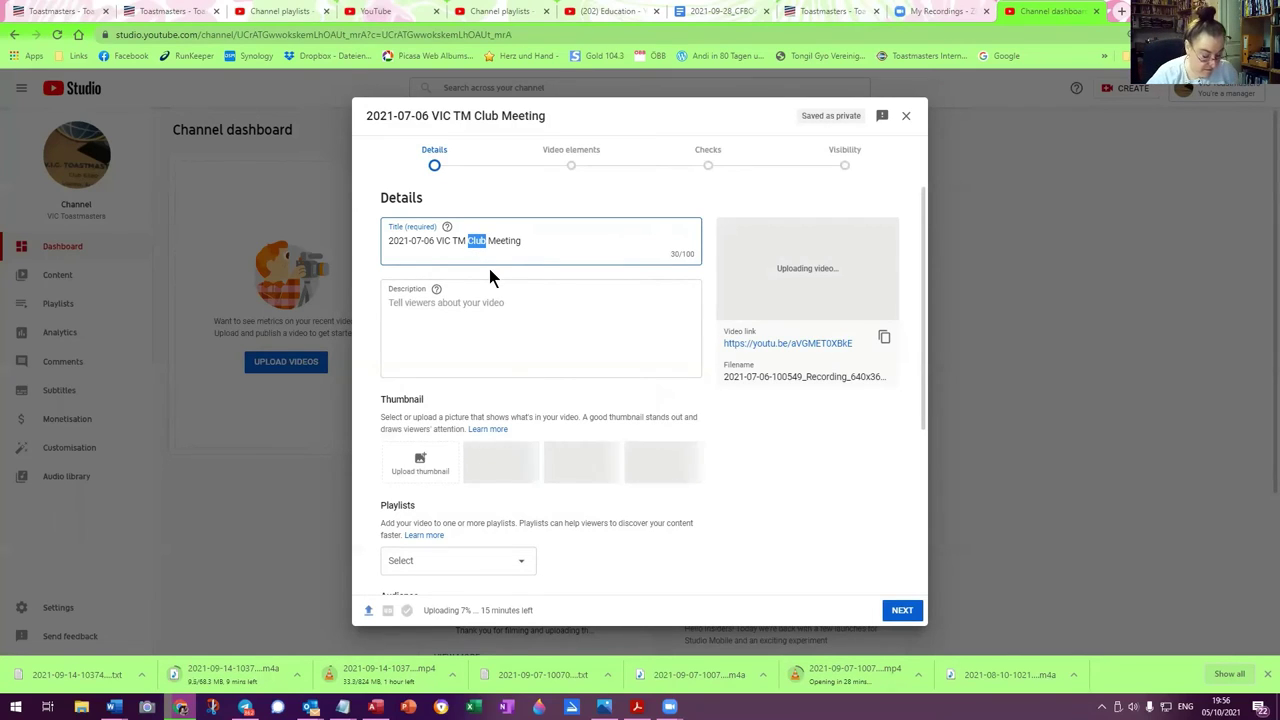
pyautogui.write('Exec')
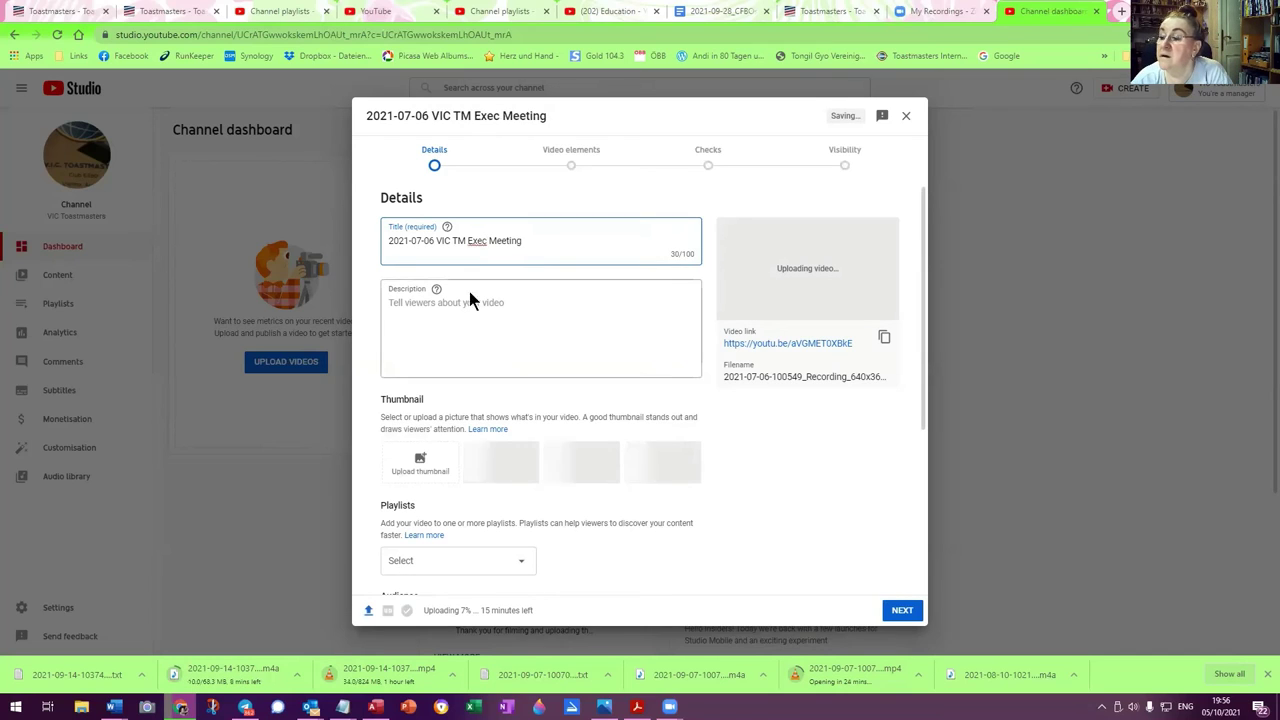
pyautogui.click(460, 297)
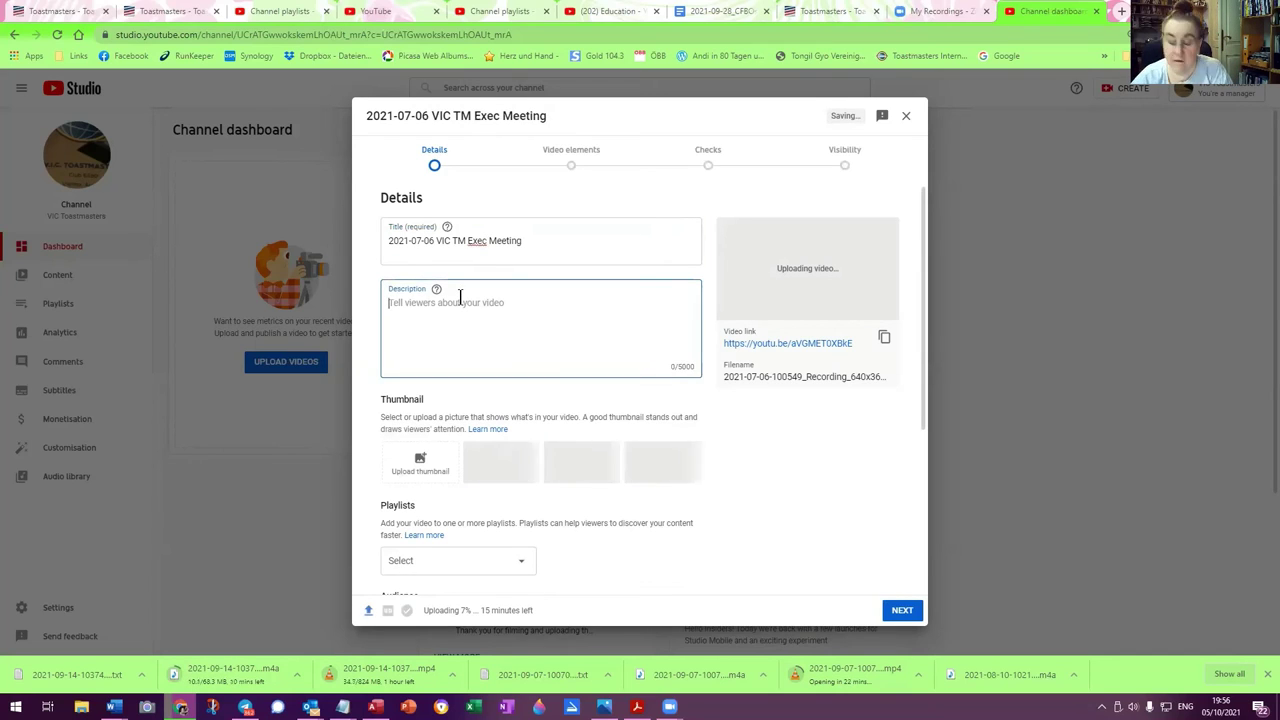
# Enter the description 'Recording of VIC Toastmasters Club Executive Committee Meeting' and pick the VIC Toastmasters playlist
pyautogui.write('Recor')
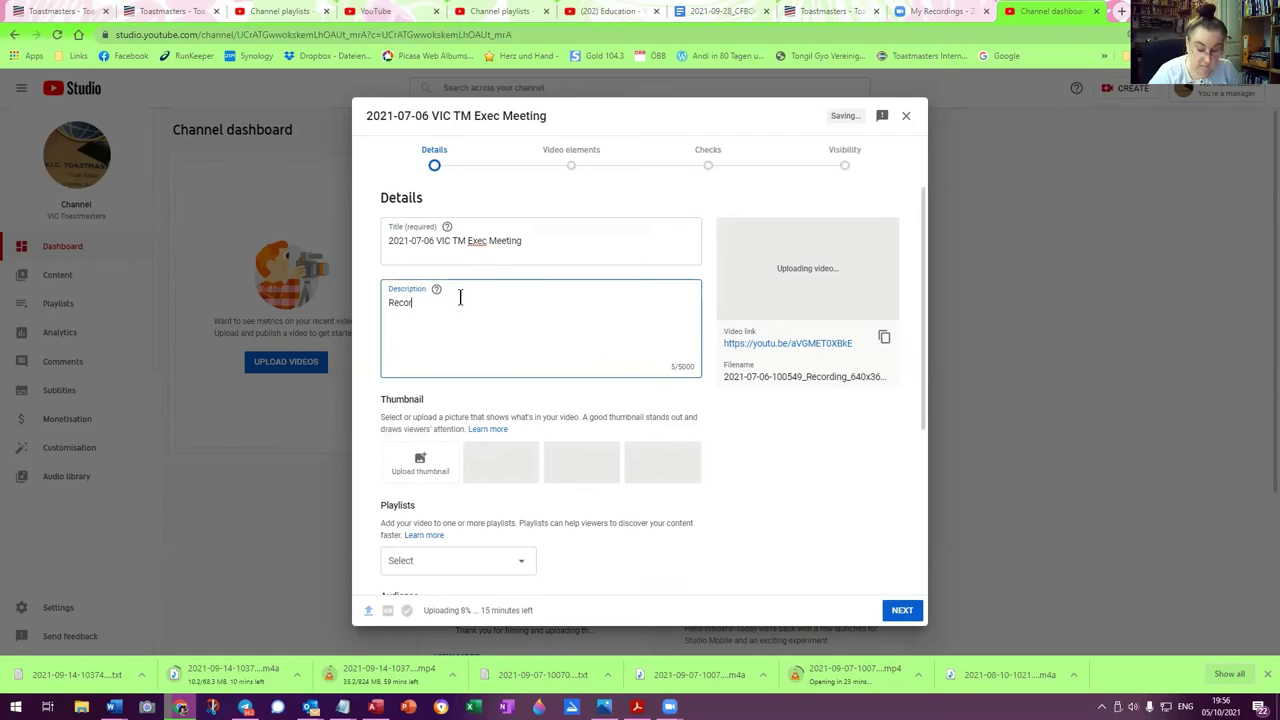
pyautogui.write('ding of ')
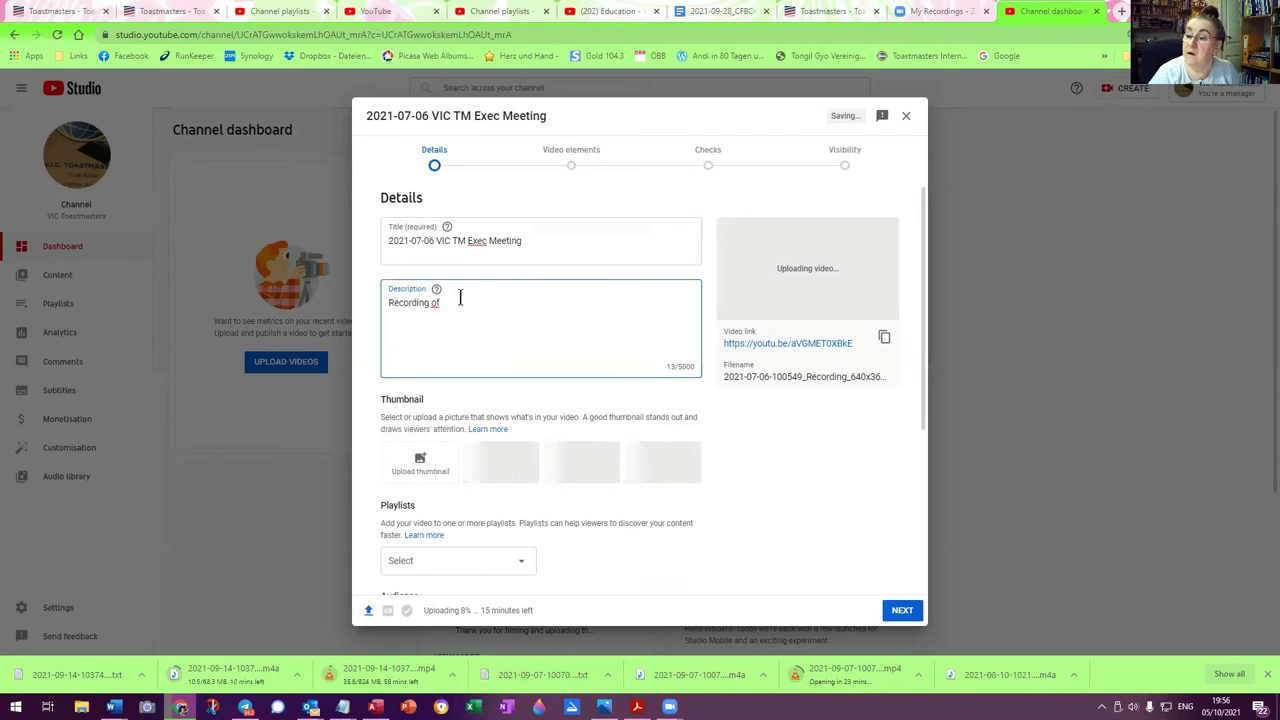
pyautogui.write('VIC To')
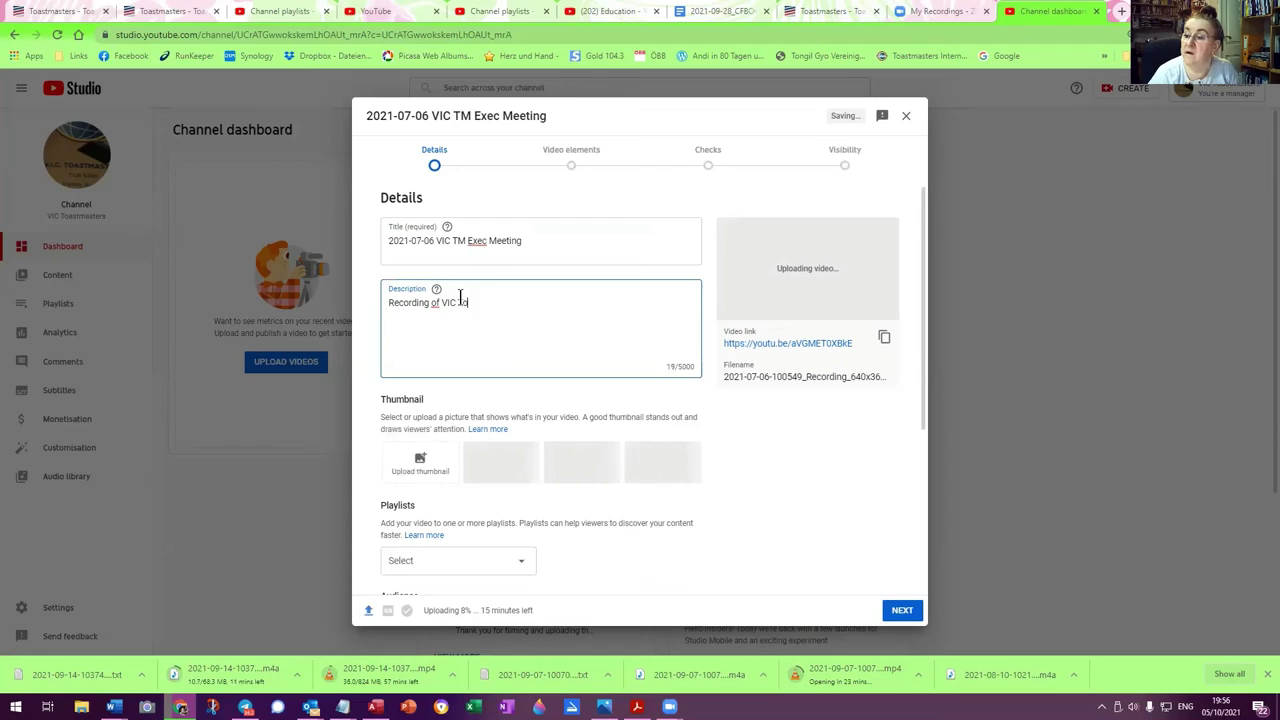
pyautogui.write('astmasters')
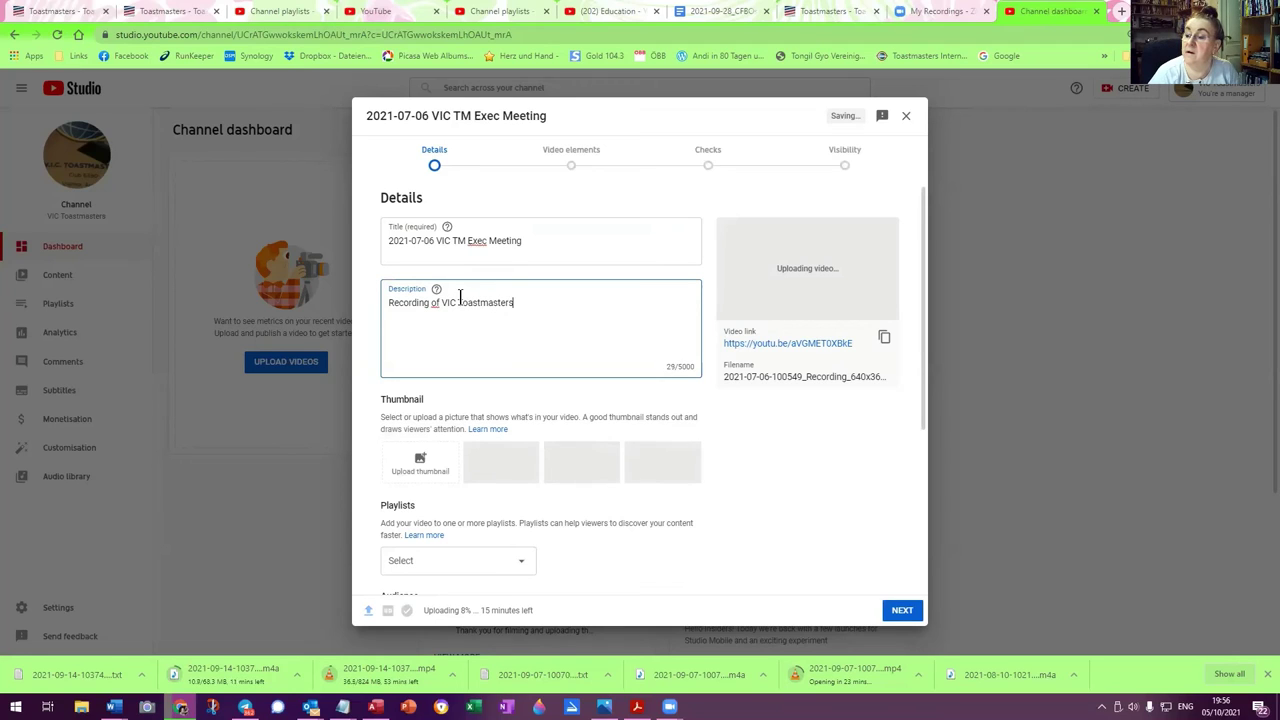
pyautogui.write(' Club Ex')
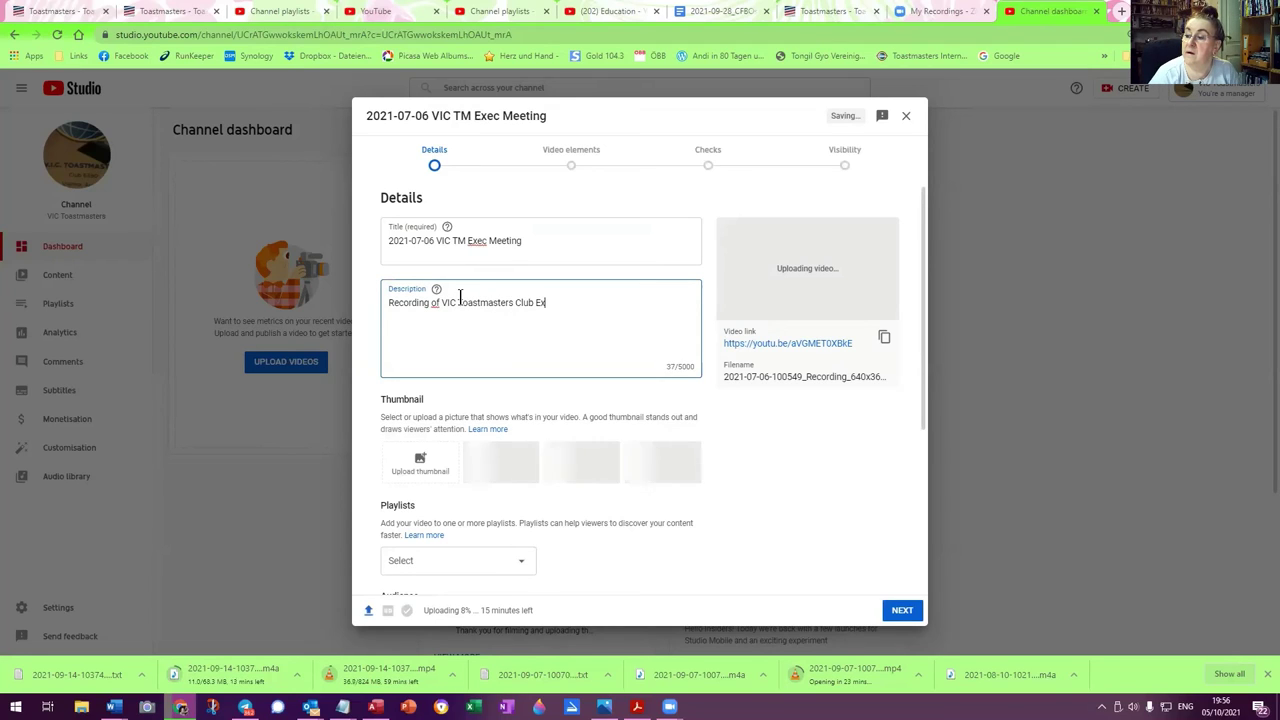
pyautogui.write('ecutive C')
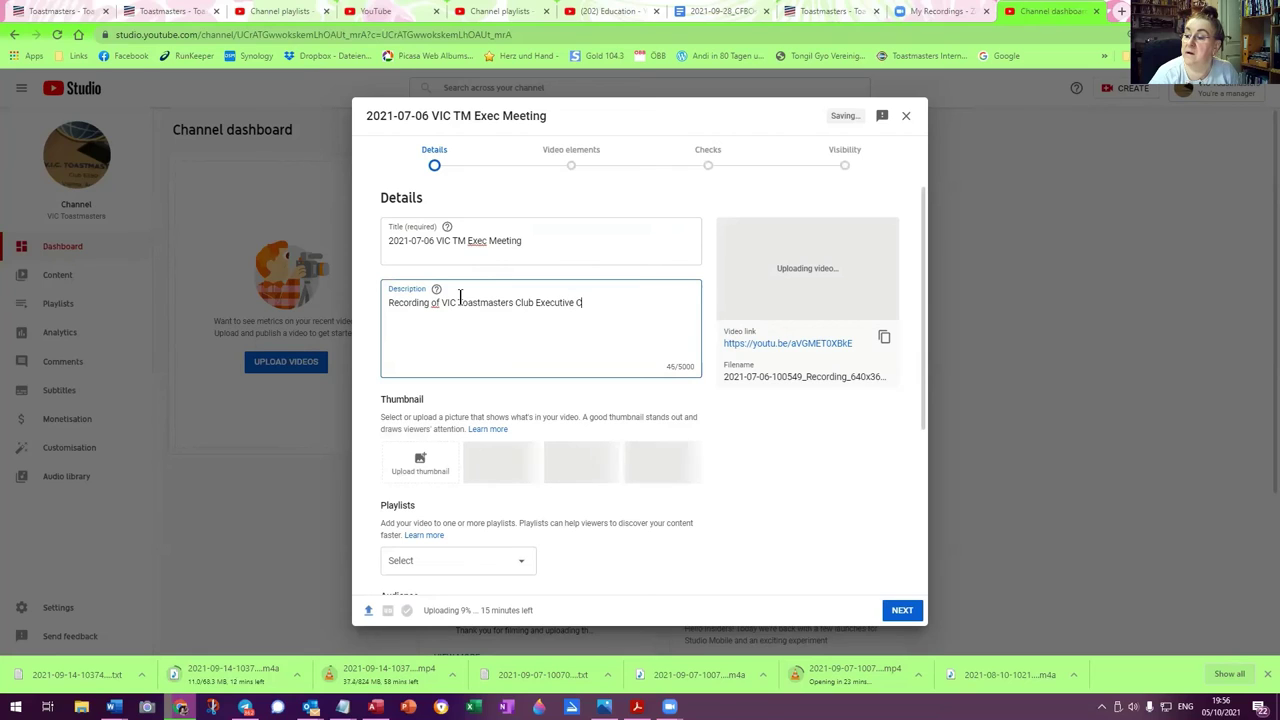
pyautogui.write('ommittee Meeting')
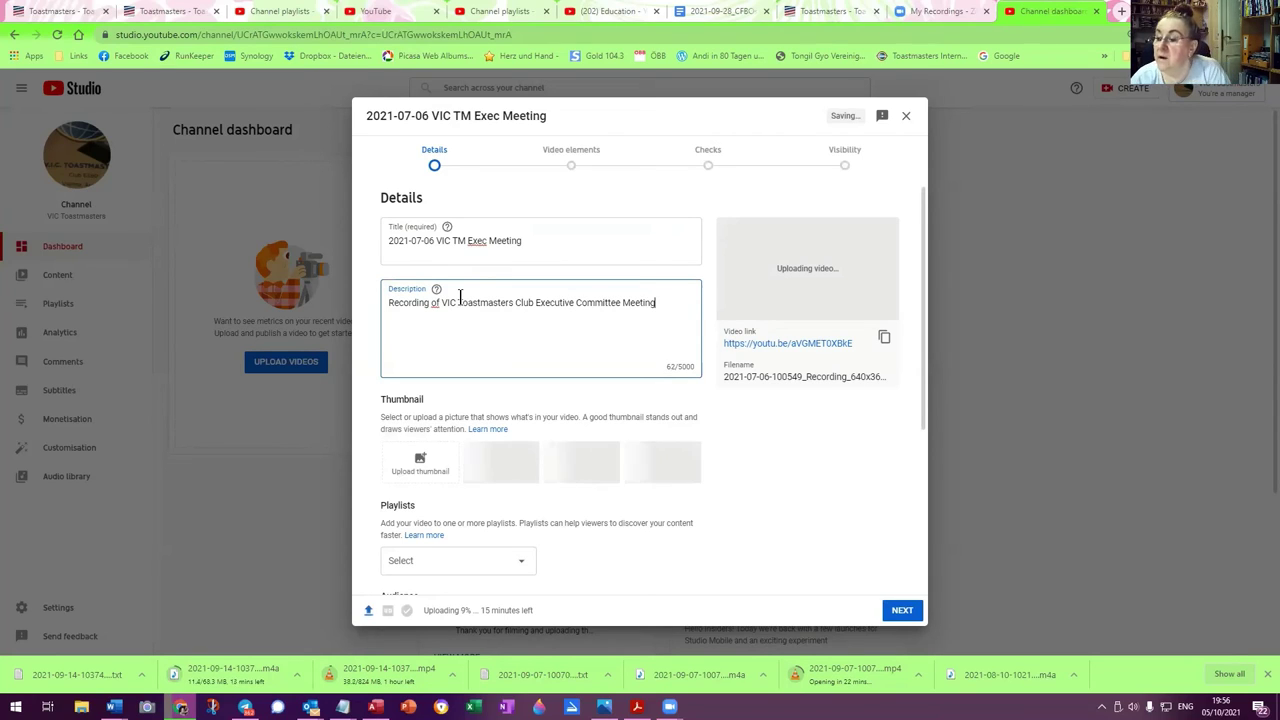
pyautogui.click(507, 560)
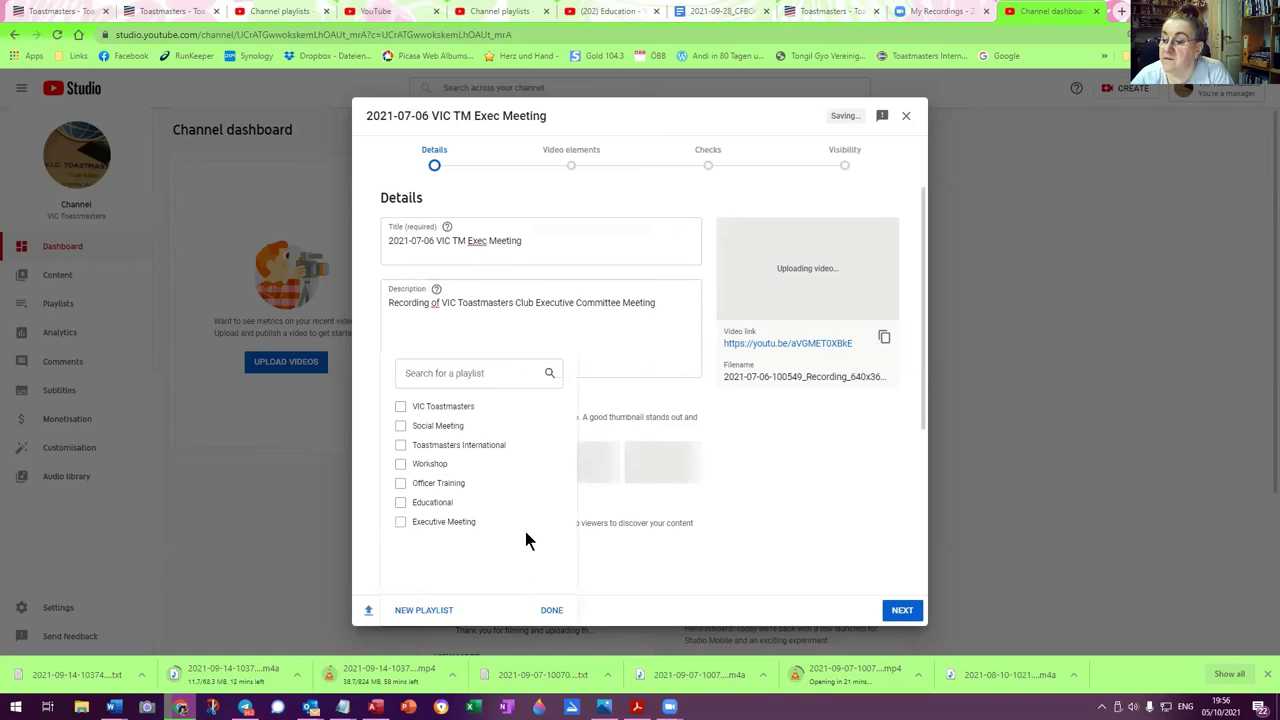
pyautogui.click(401, 408)
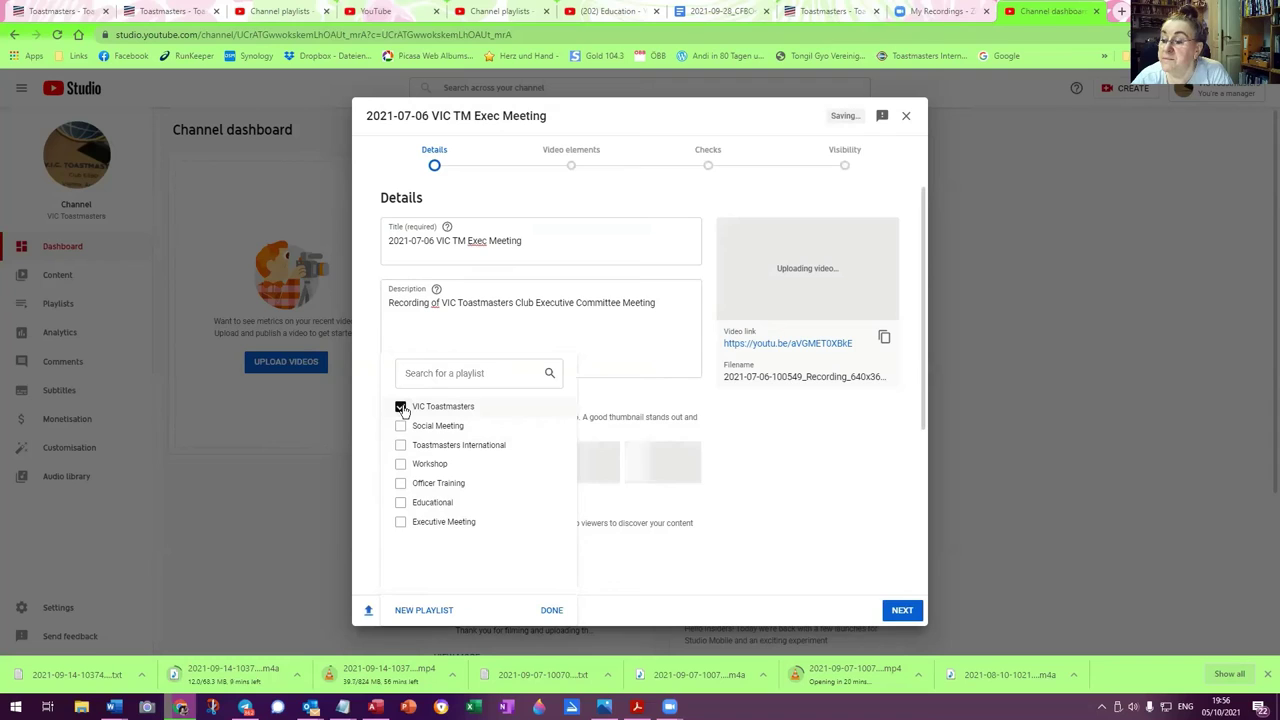
pyautogui.click(551, 610)
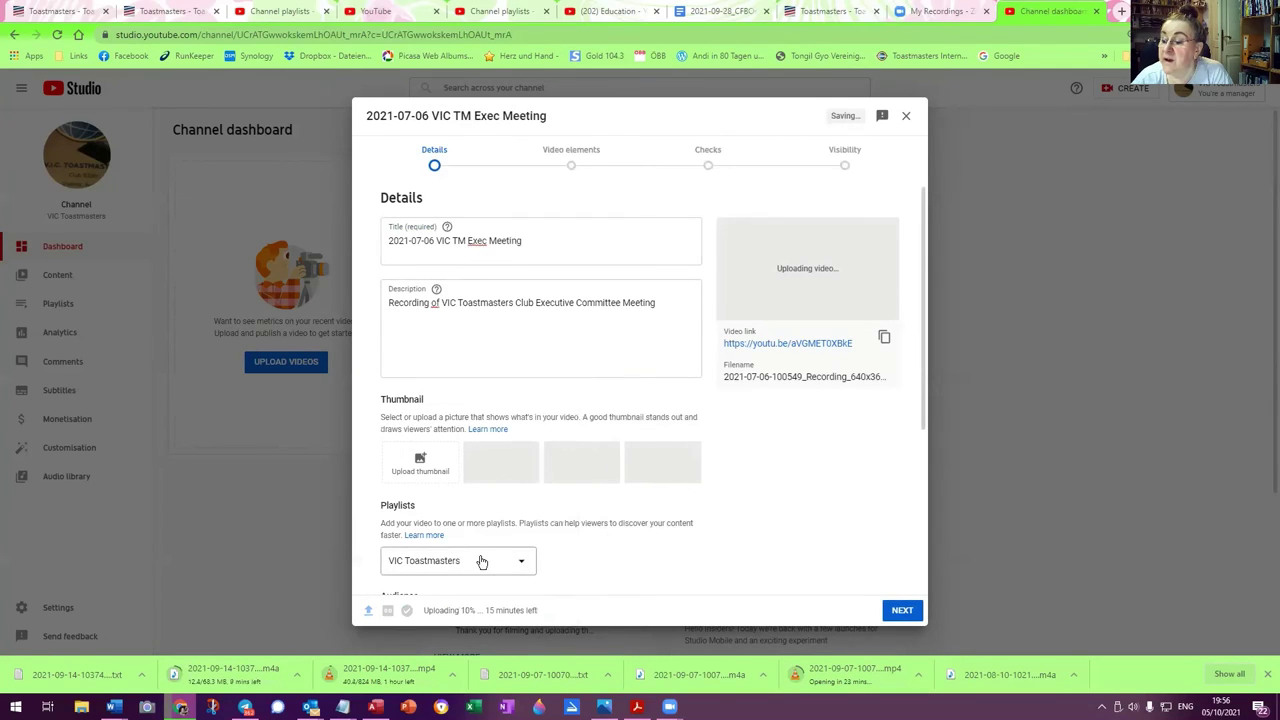
# Expand the advanced details section with SHOW MORE
pyautogui.scroll(-2, 520, 543)
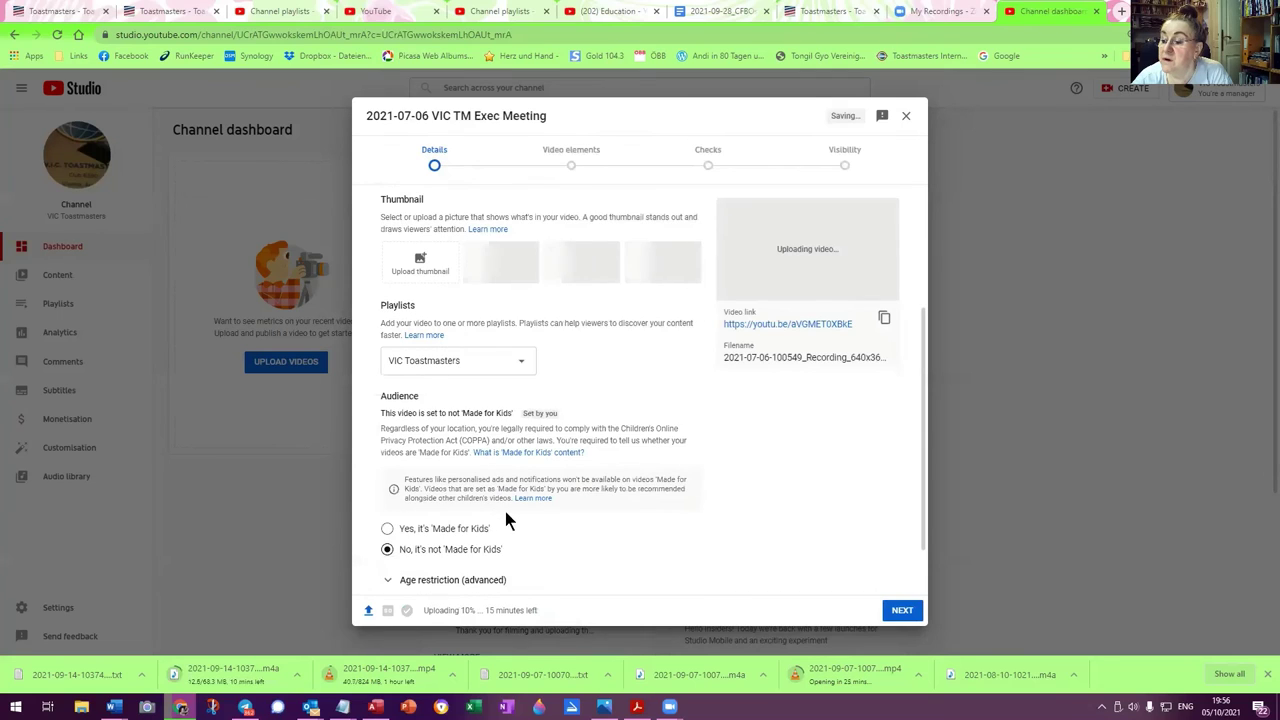
pyautogui.scroll(-1, 505, 511)
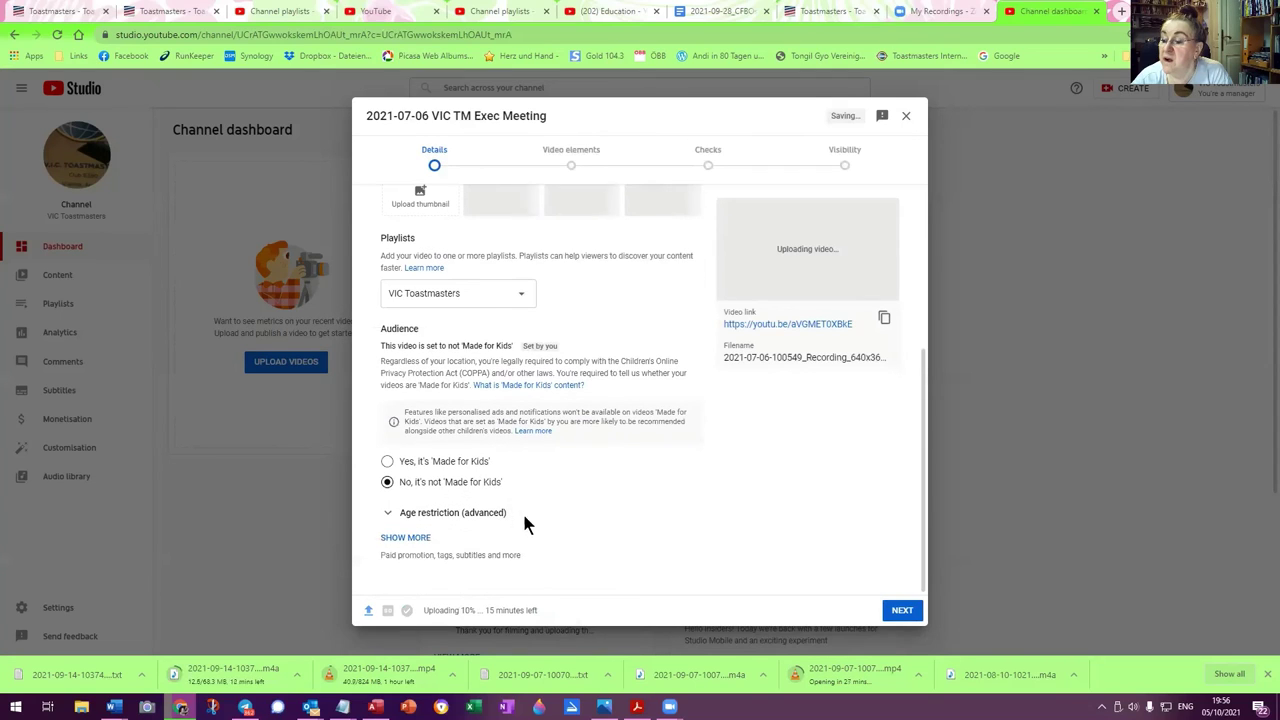
pyautogui.click(415, 537)
# Set the video location to Vienna from the suggestions
pyautogui.scroll(-3, 520, 540)
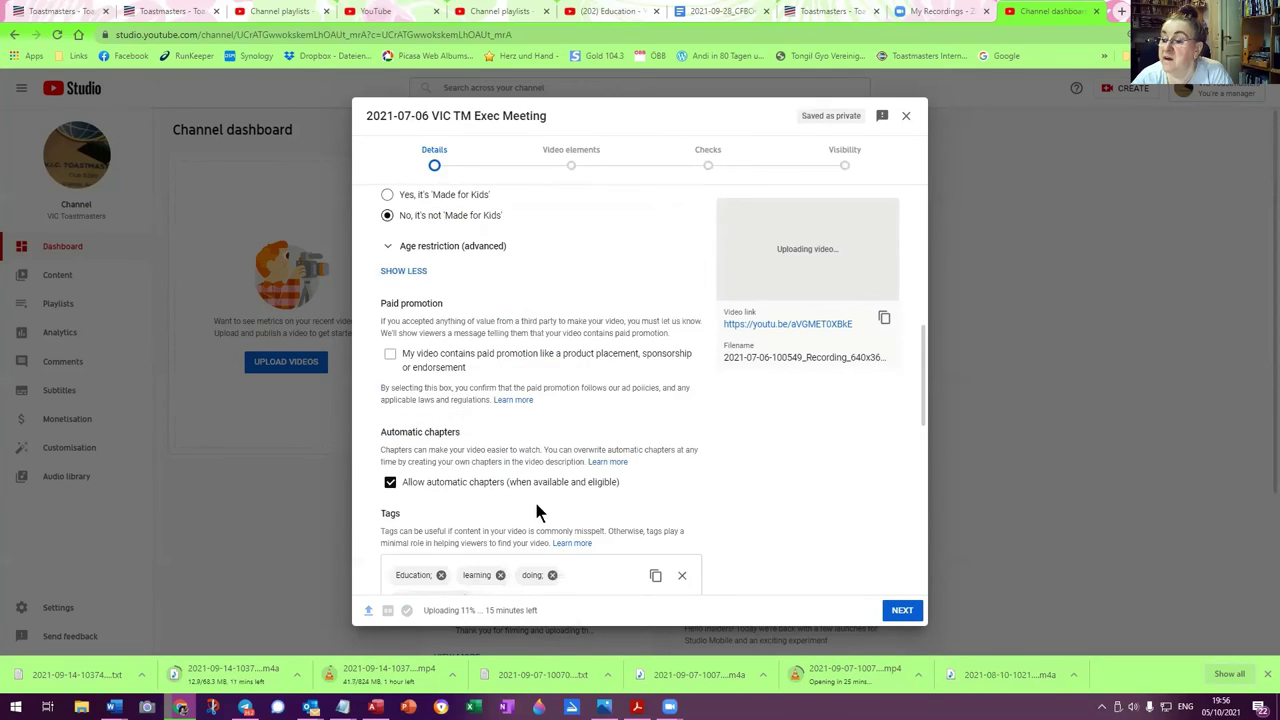
pyautogui.scroll(-2, 542, 470)
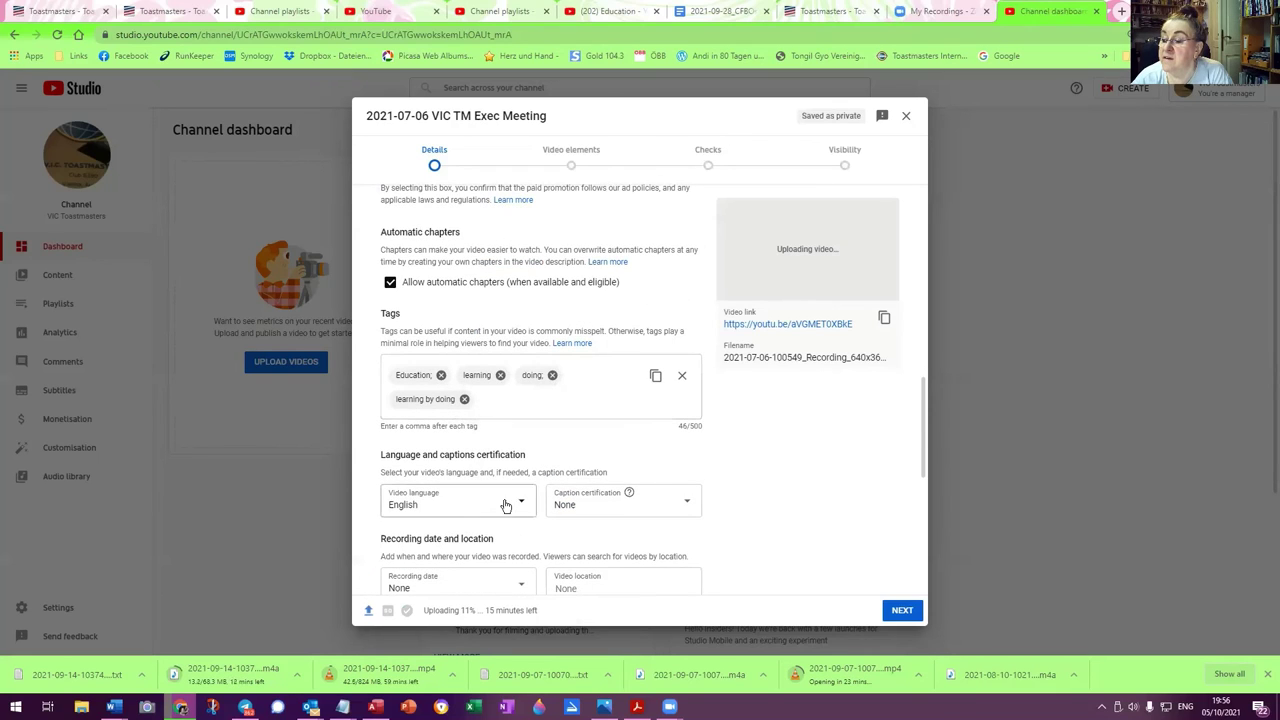
pyautogui.scroll(-1, 573, 505)
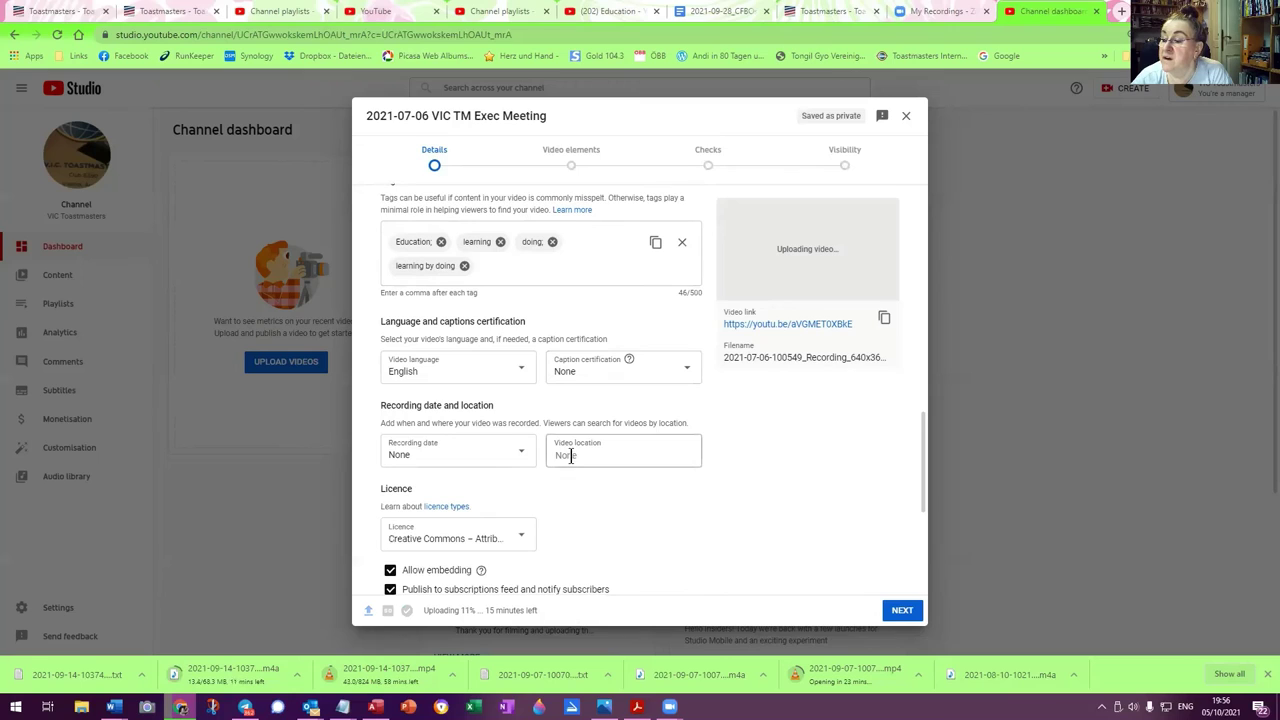
pyautogui.click(570, 456)
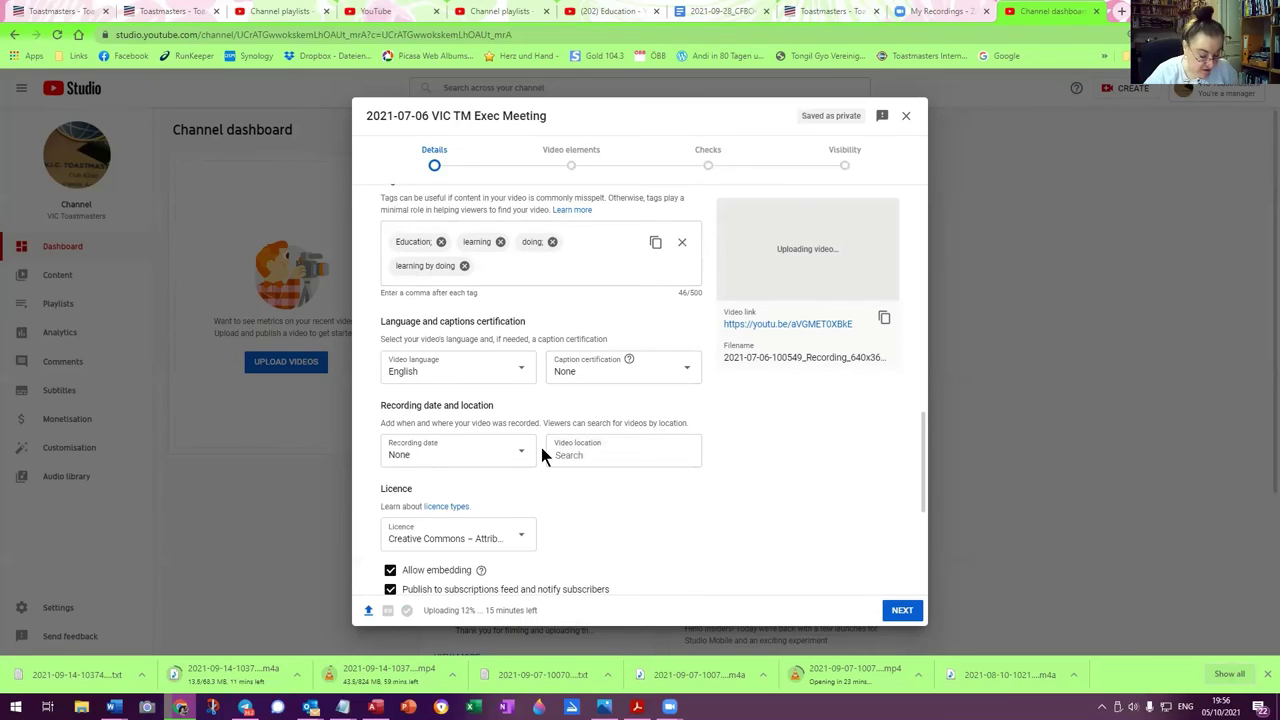
pyautogui.write('Vienna')
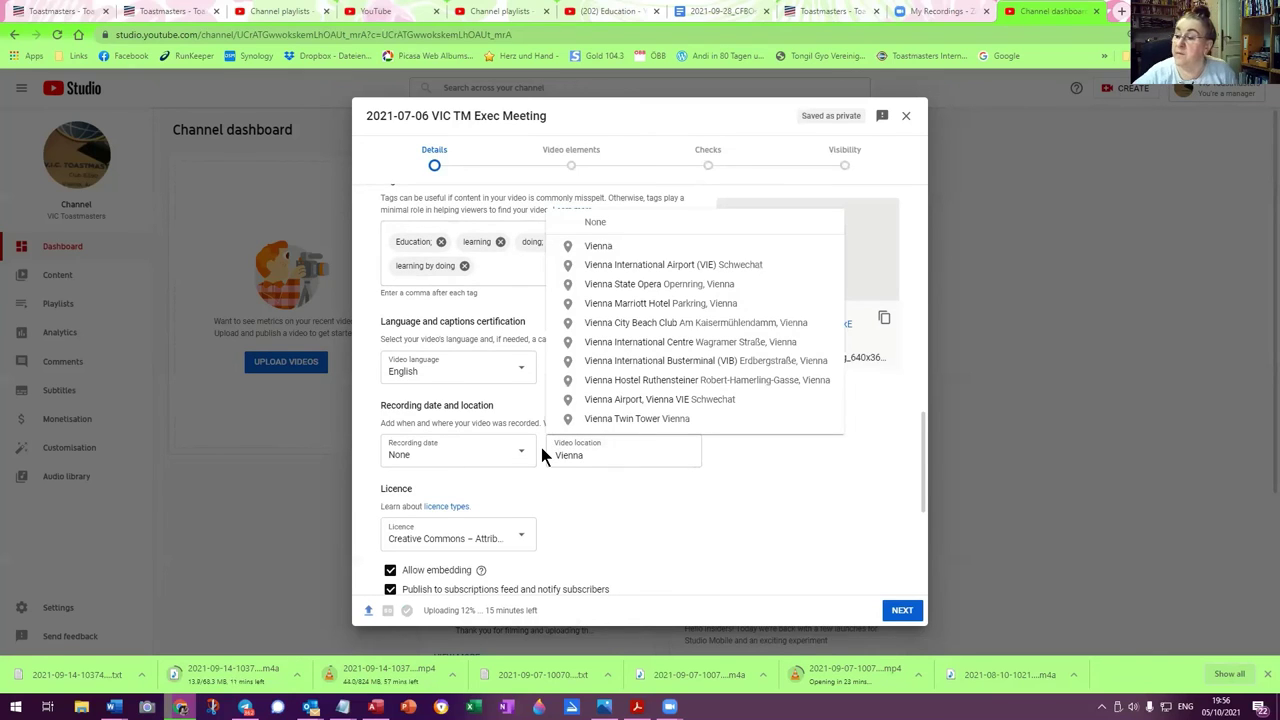
pyautogui.click(596, 247)
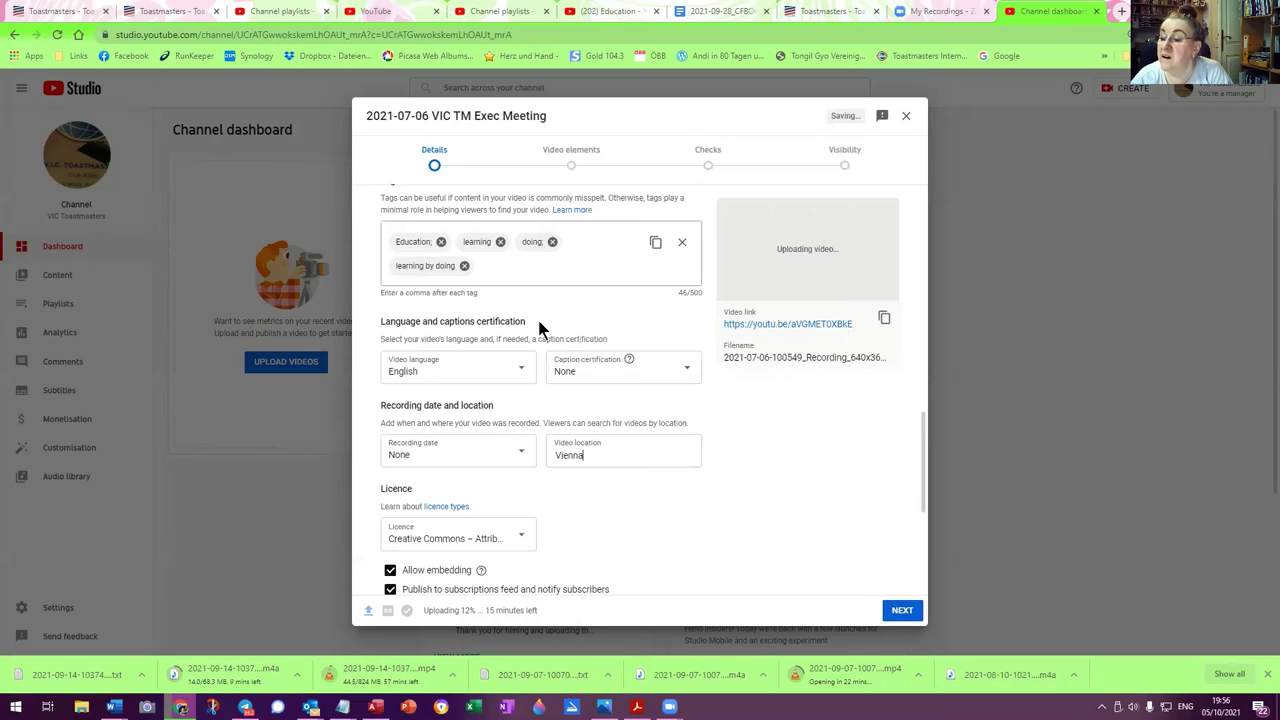
# Set the recording date to 6 July 2021 in the calendar
pyautogui.click(453, 445)
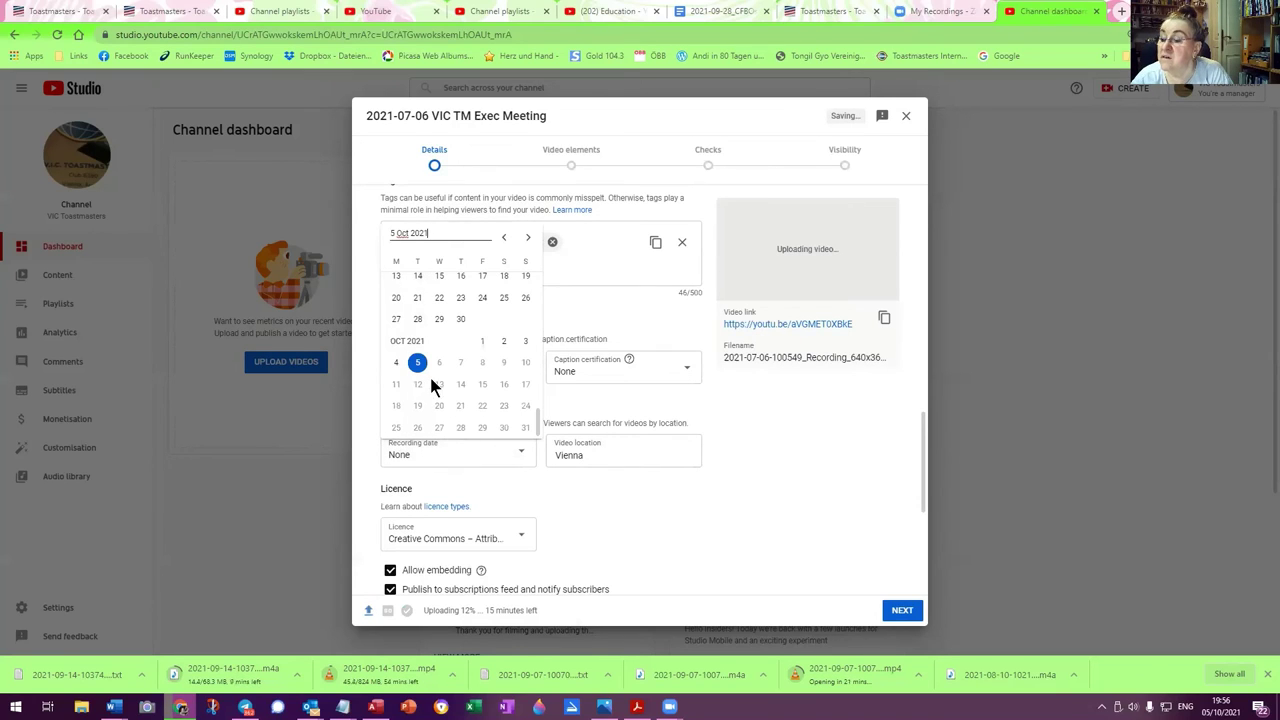
pyautogui.click(501, 238)
pyautogui.click(501, 238)
pyautogui.click(501, 238)
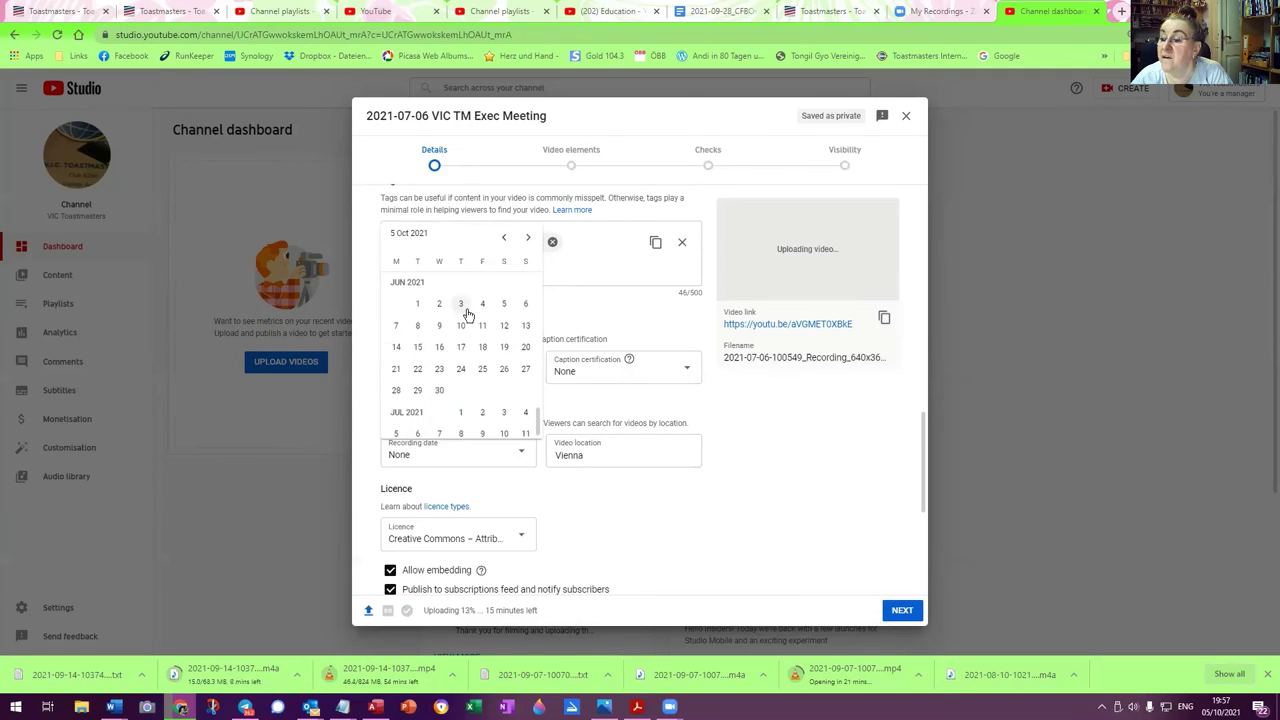
pyautogui.click(418, 434)
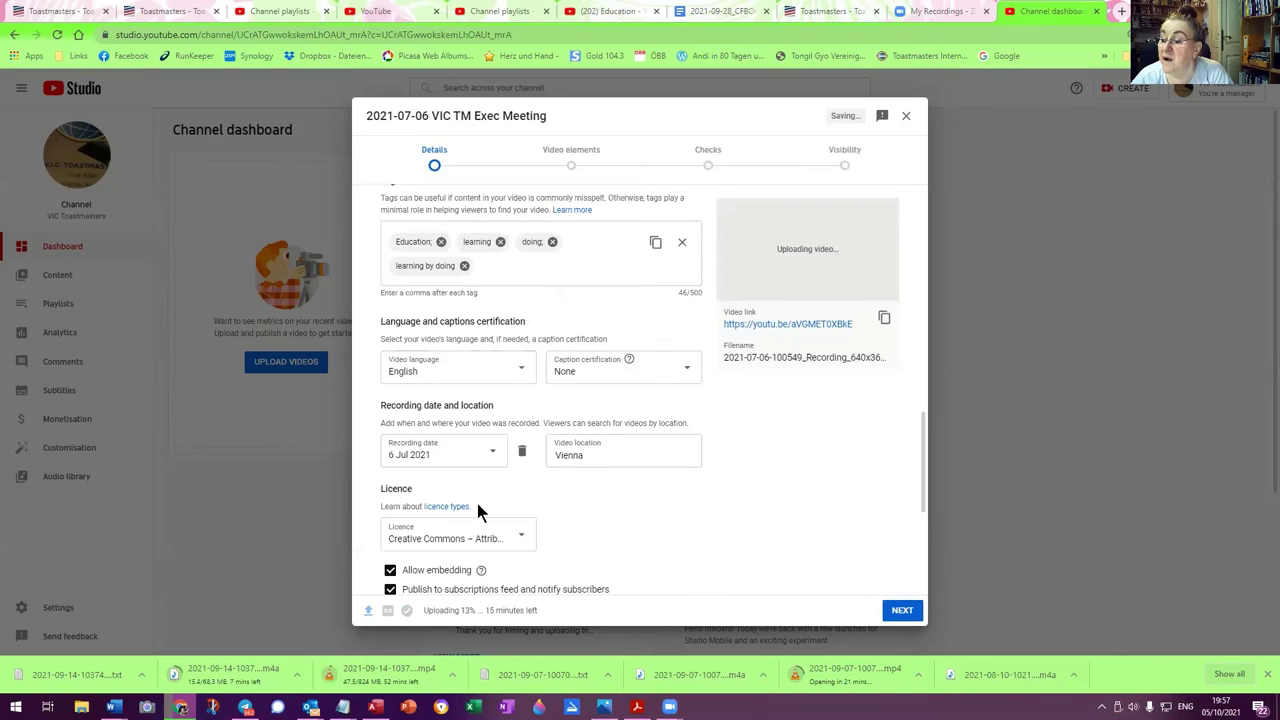
pyautogui.scroll(-3, 489, 510)
pyautogui.scroll(-2, 548, 537)
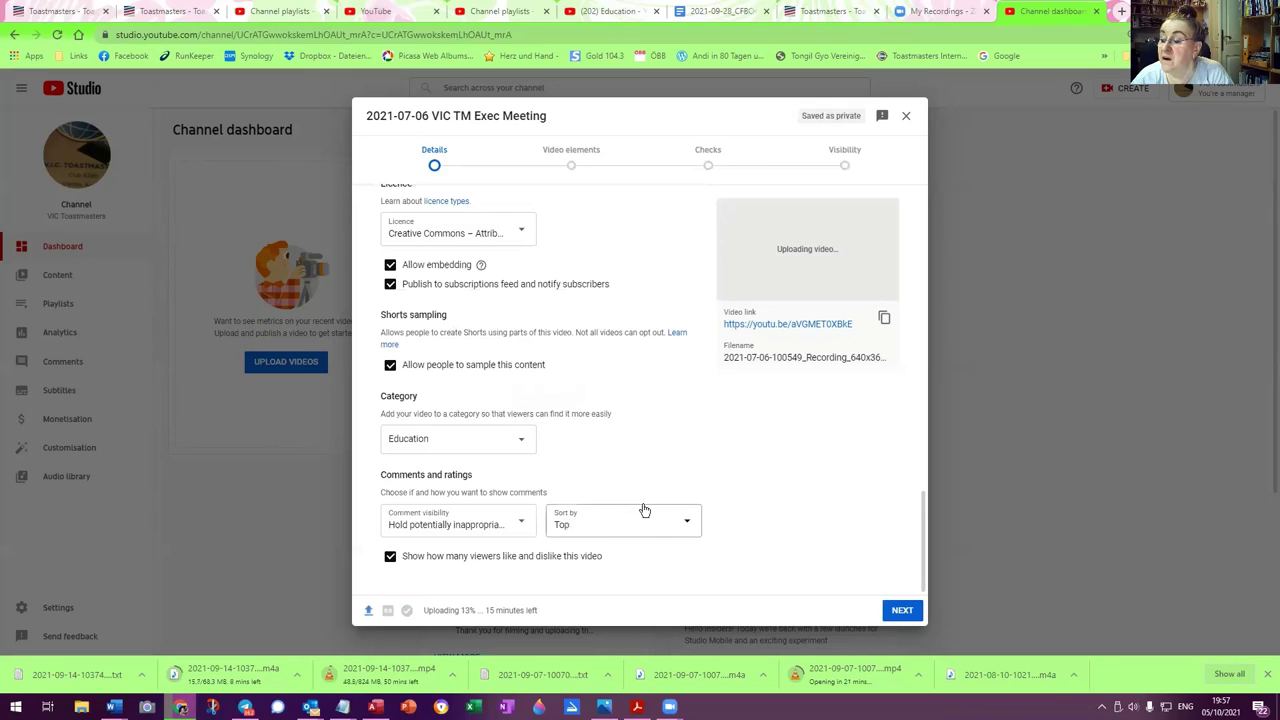
# Advance past Video elements and Checks to the Visibility step with Unlisted selected
pyautogui.click(900, 610)
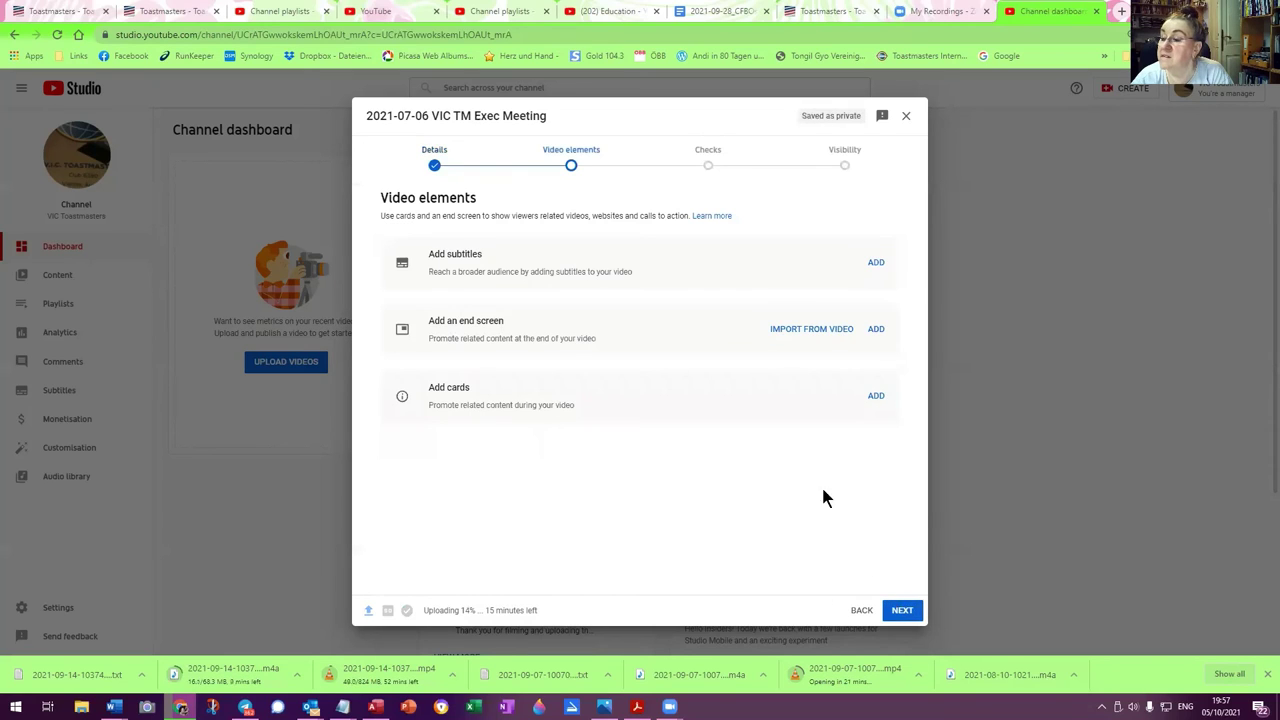
pyautogui.click(911, 617)
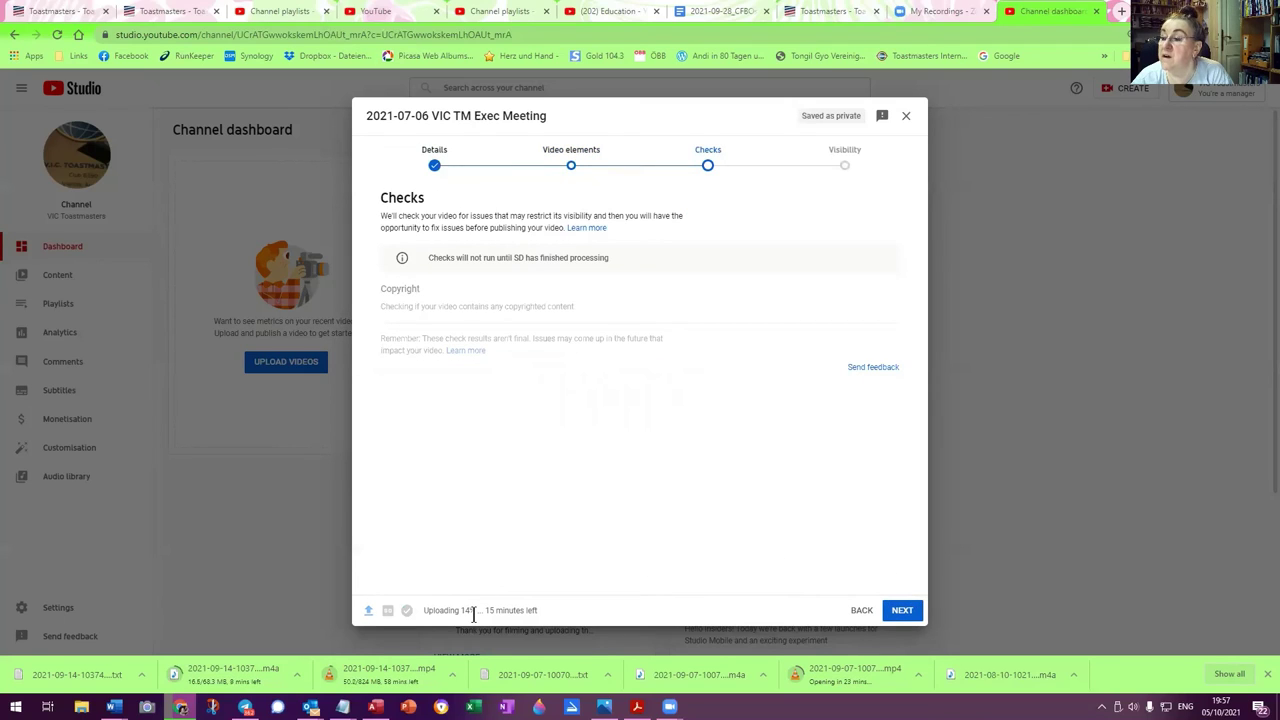
pyautogui.click(903, 610)
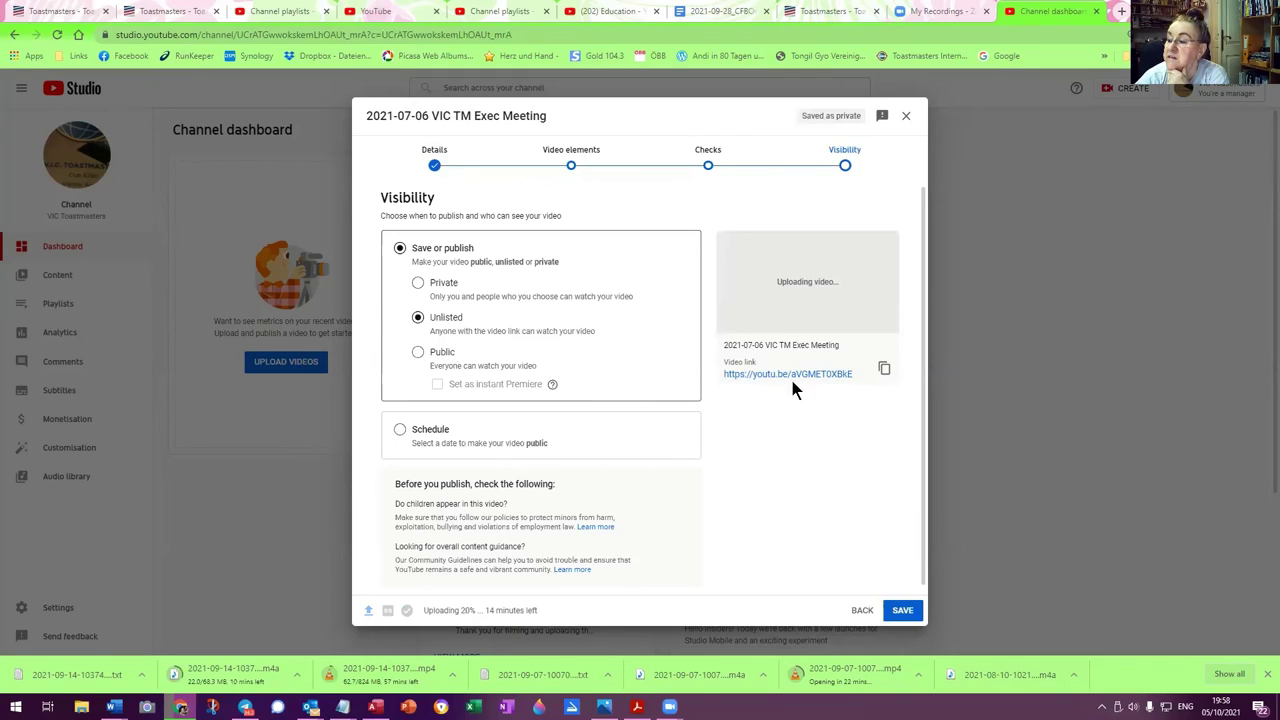
# Copy the video link, save the upload as Unlisted, and return to the easySpeak page
pyautogui.tripleClick(857, 377)
pyautogui.hotkey('ctrl', 'c')
pyautogui.moveTo(744, 369); pyautogui.dragTo(713, 371)
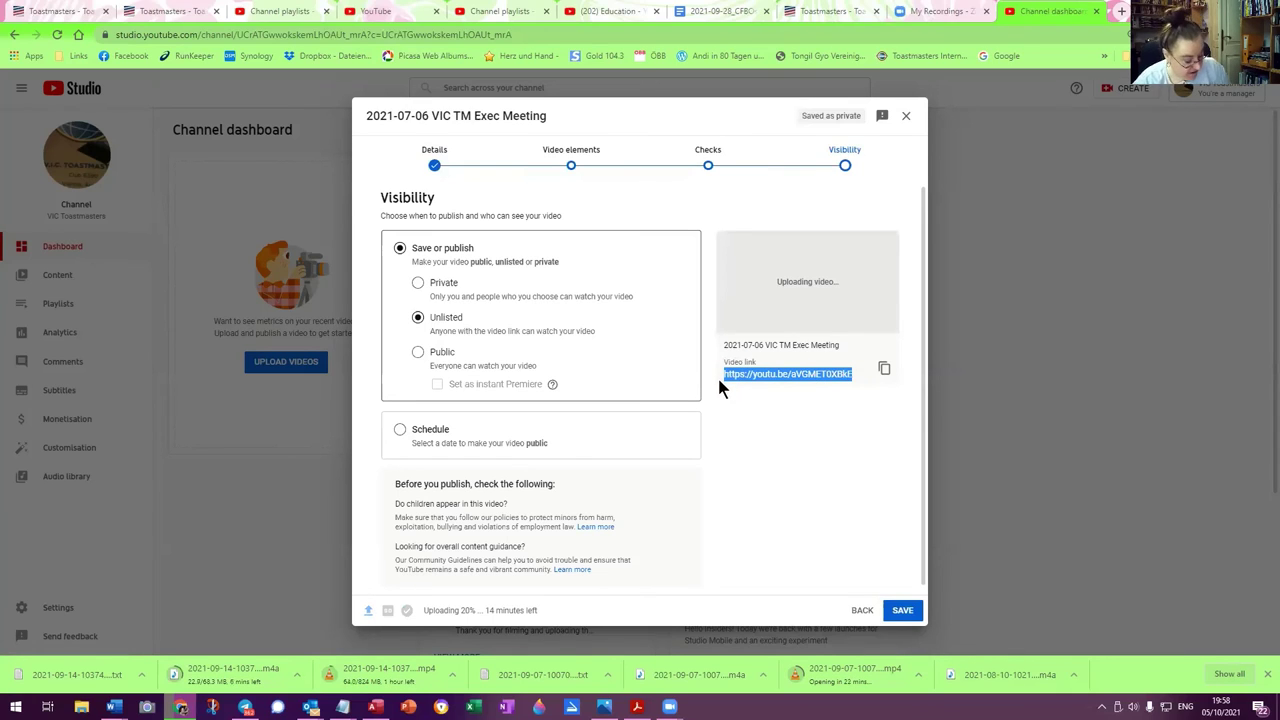
pyautogui.click(903, 610)
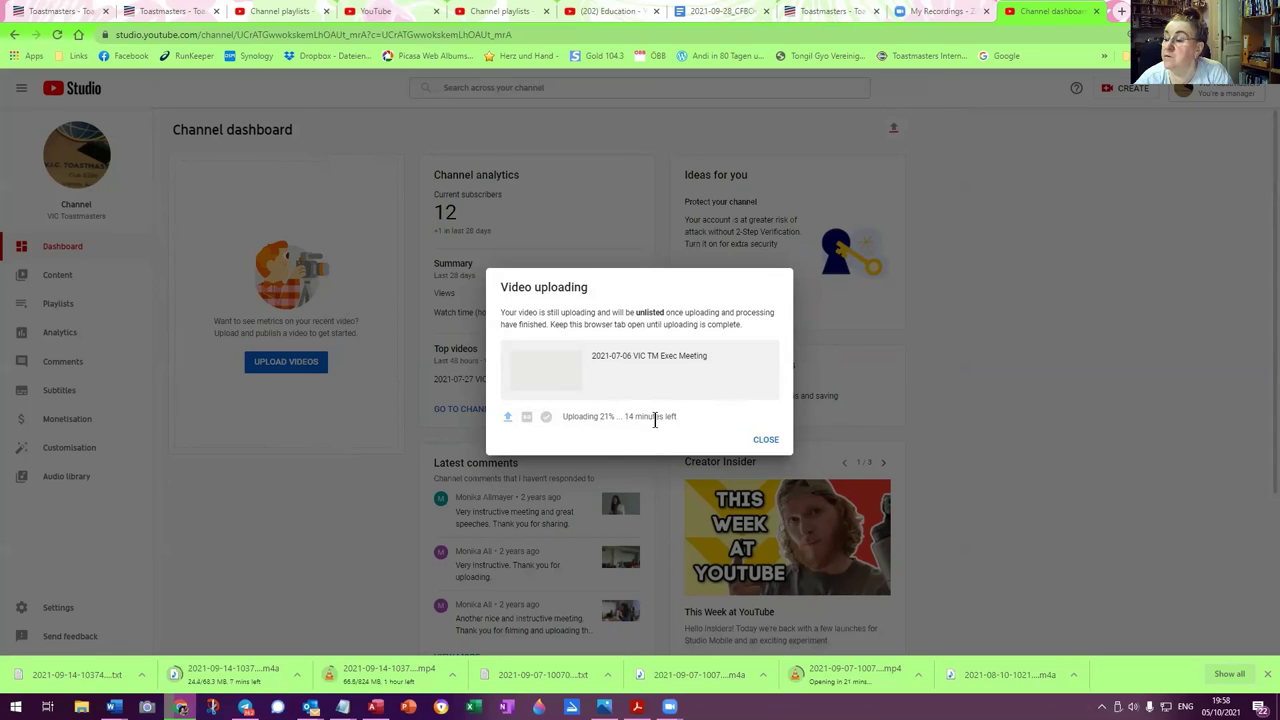
pyautogui.click(828, 12)
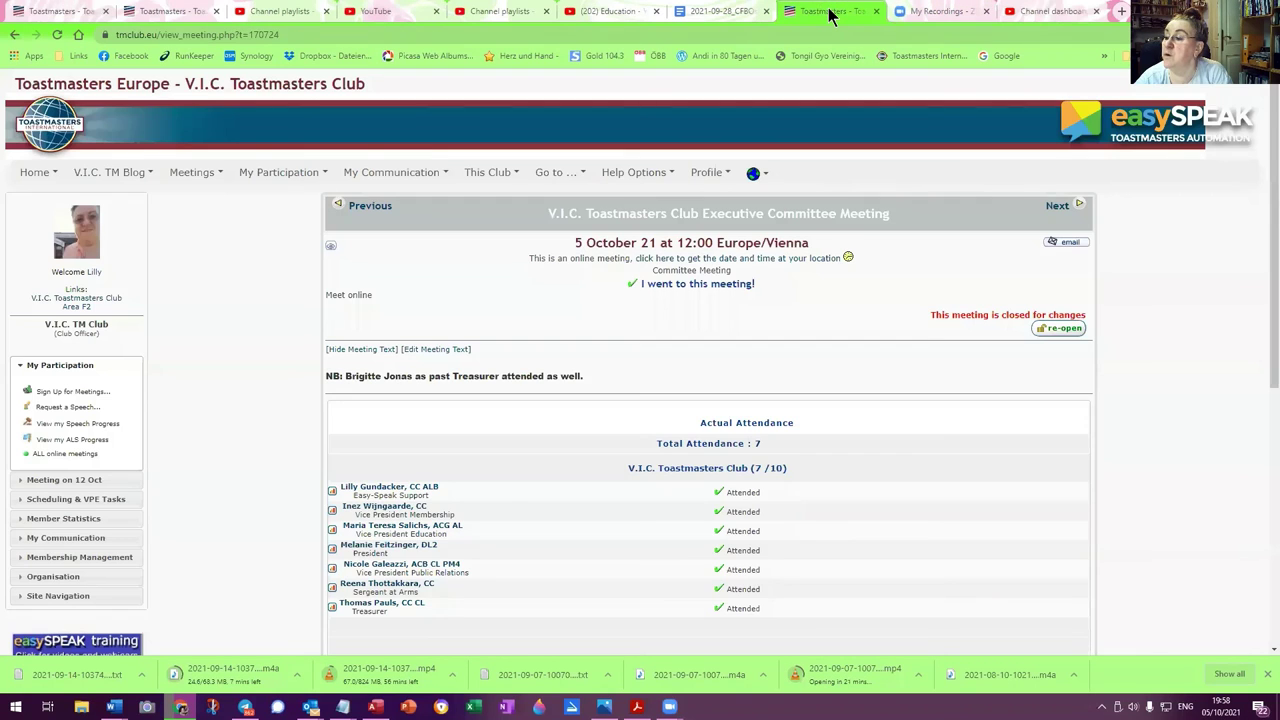
# Step back three meetings to the 6 July 21 Executive Committee Meeting page
pyautogui.moveTo(183, 173)
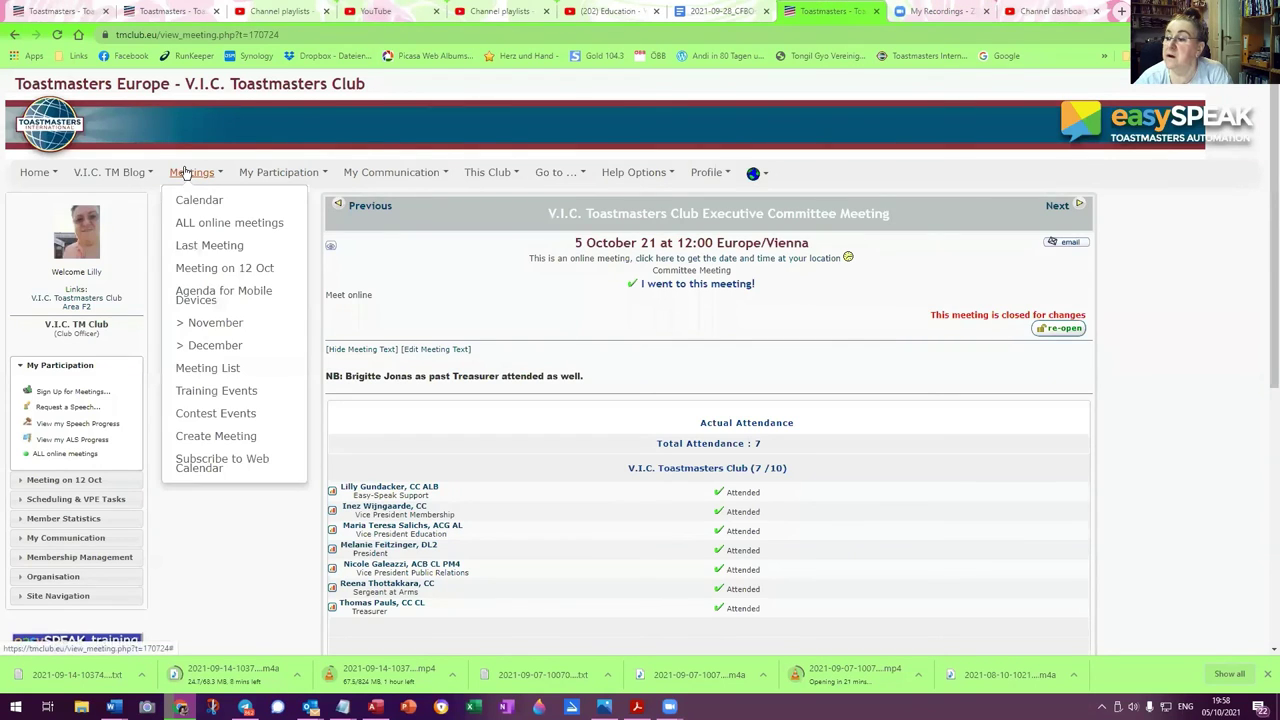
pyautogui.click(368, 207)
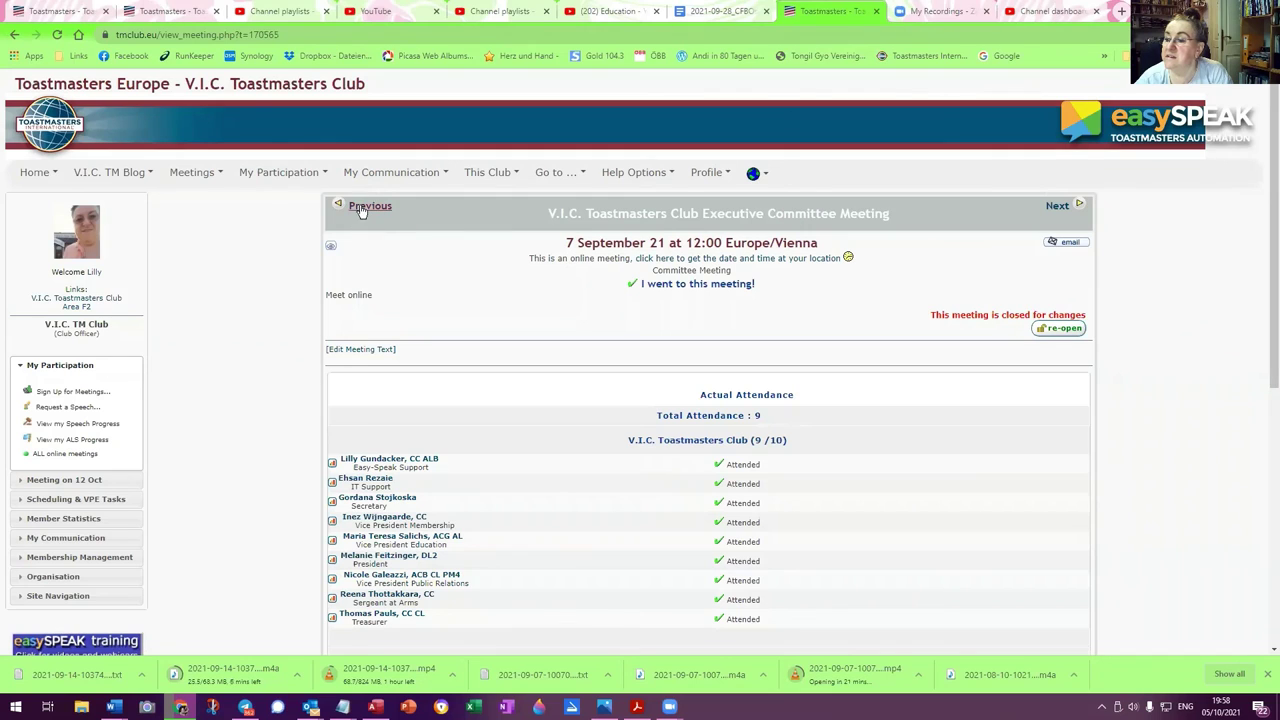
pyautogui.click(364, 208)
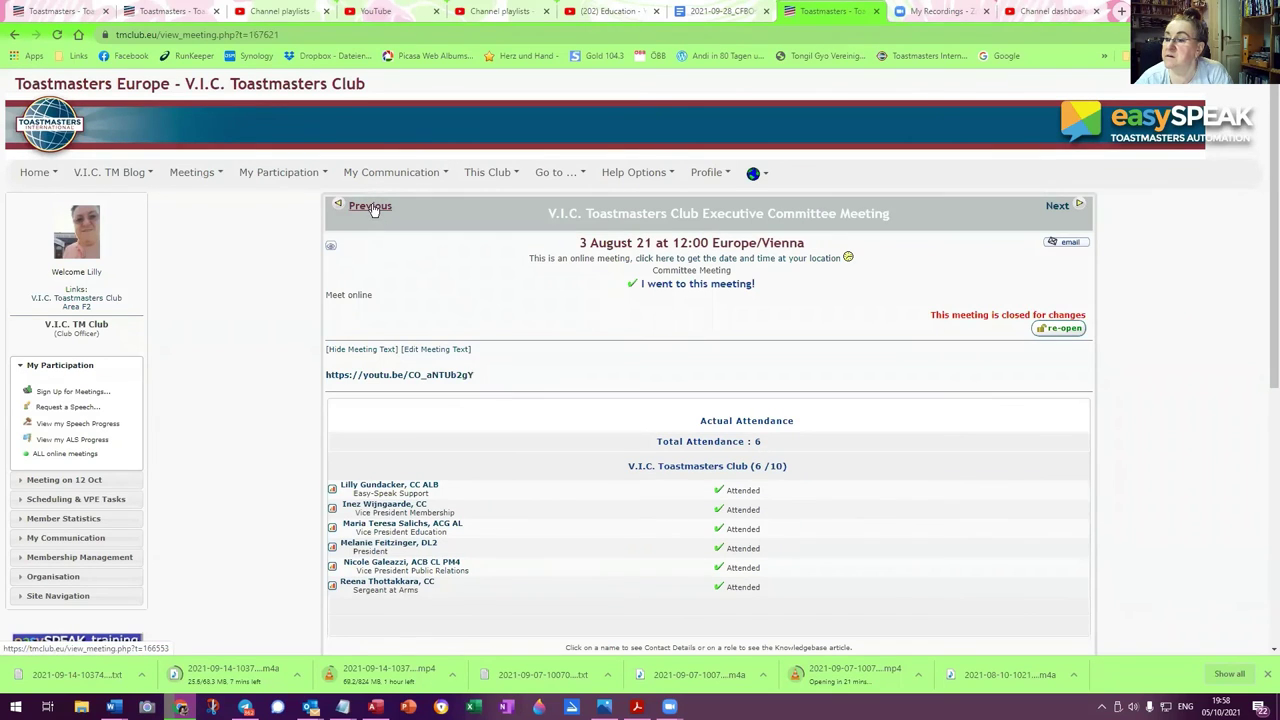
pyautogui.click(370, 207)
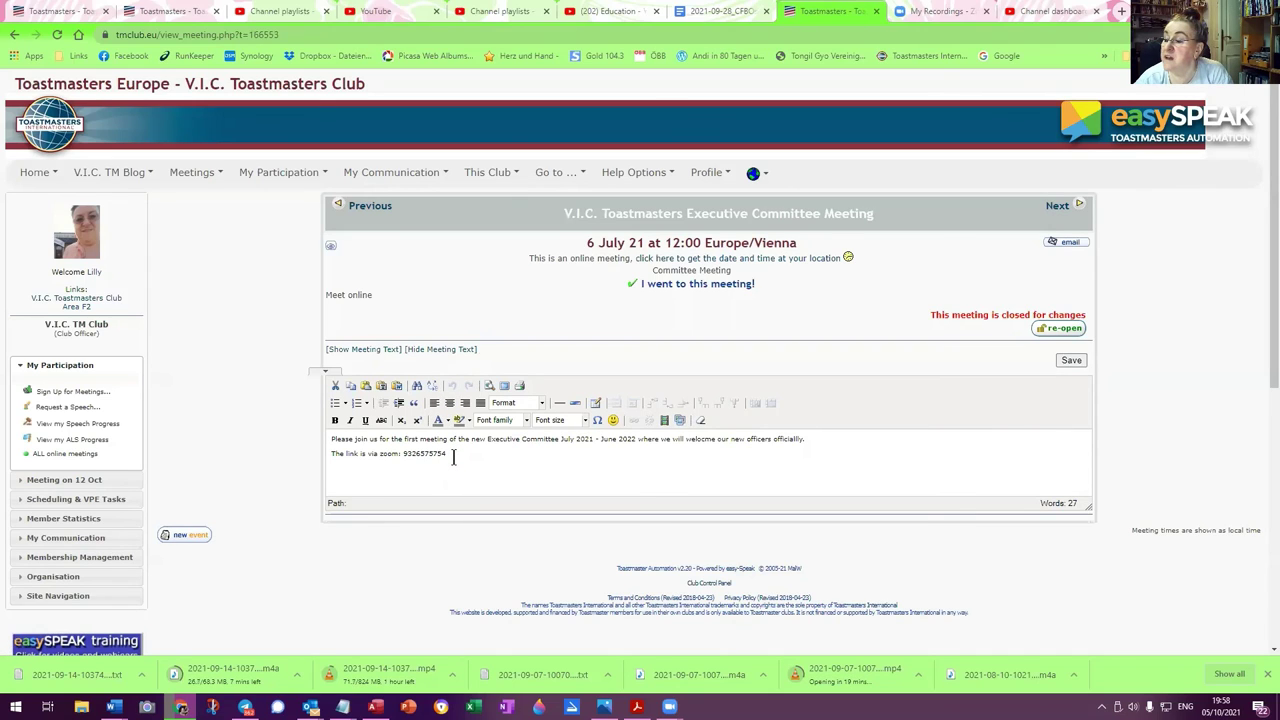
# Paste the YouTube video link on a new line below the zoom line
pyautogui.moveTo(453, 457); pyautogui.dragTo(329, 437)
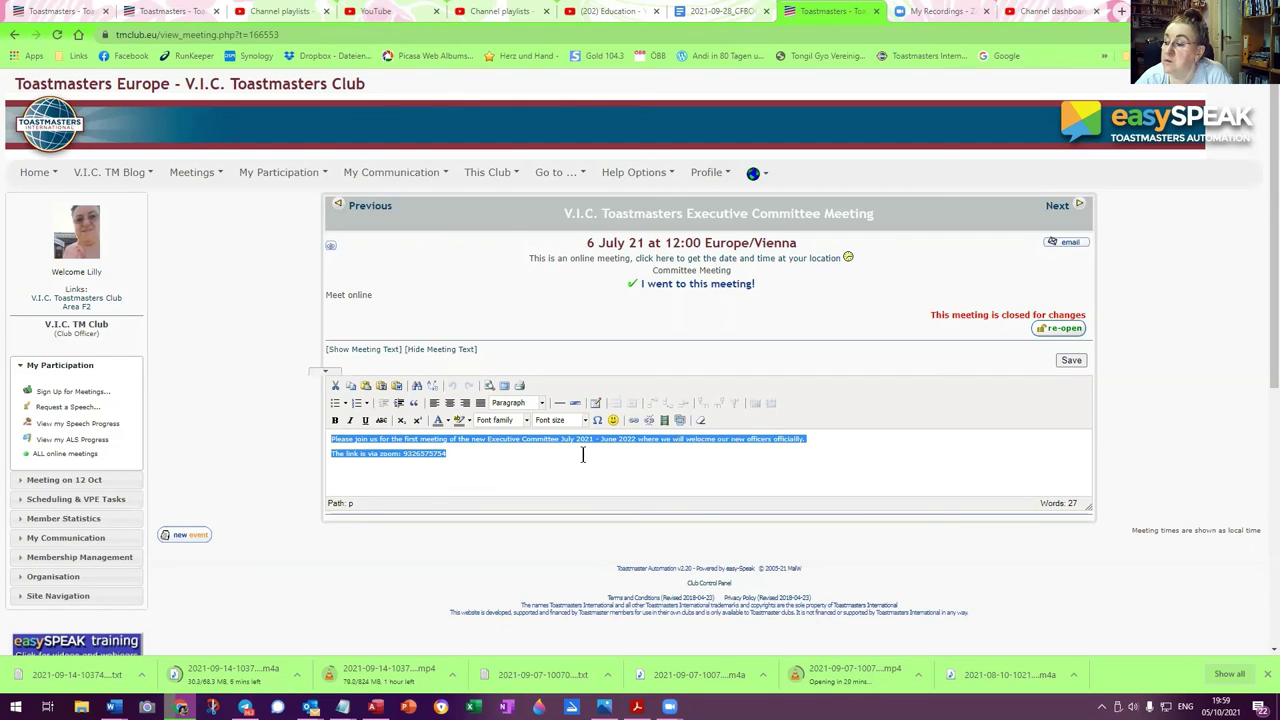
pyautogui.click(462, 454)
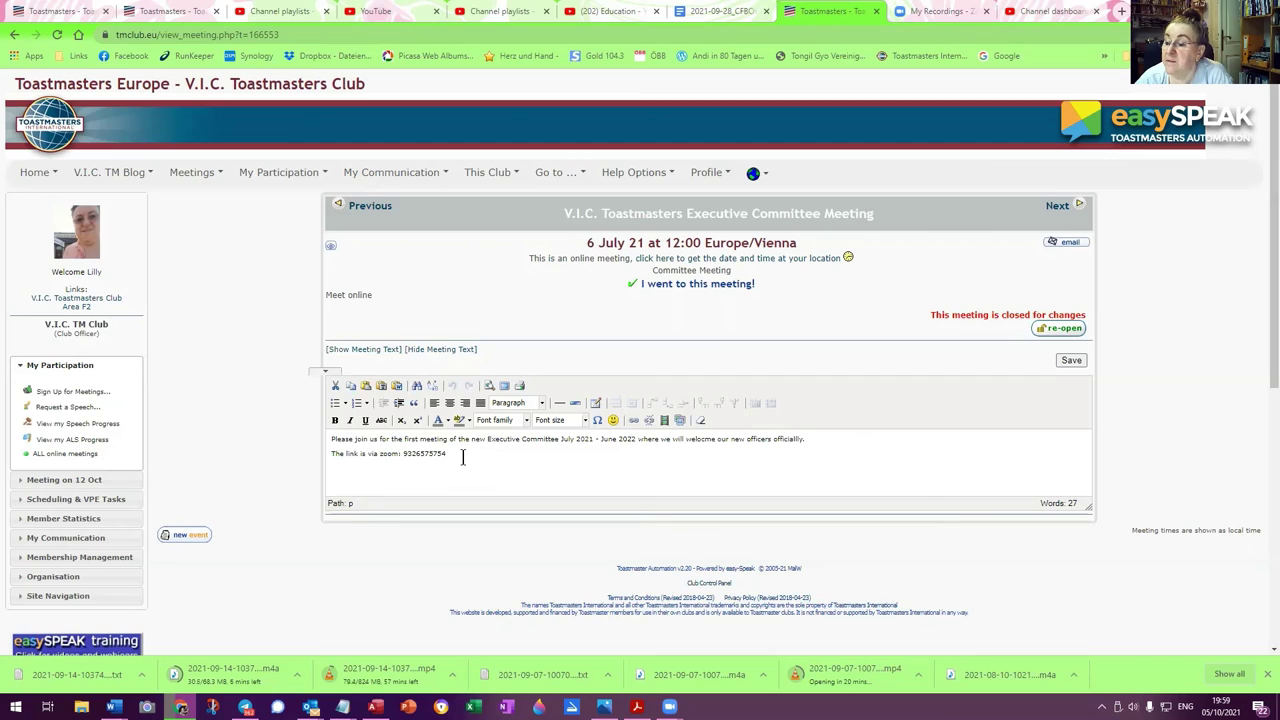
pyautogui.press('Return')
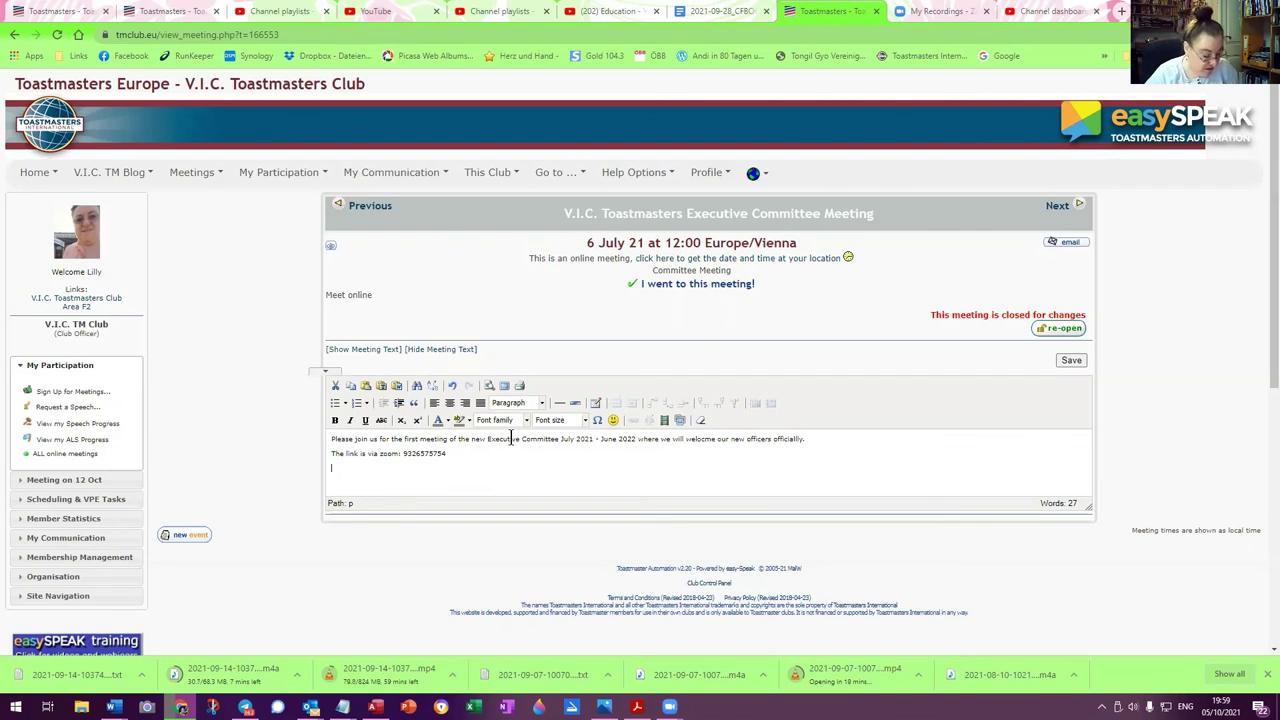
pyautogui.hotkey('ctrl', 'v')
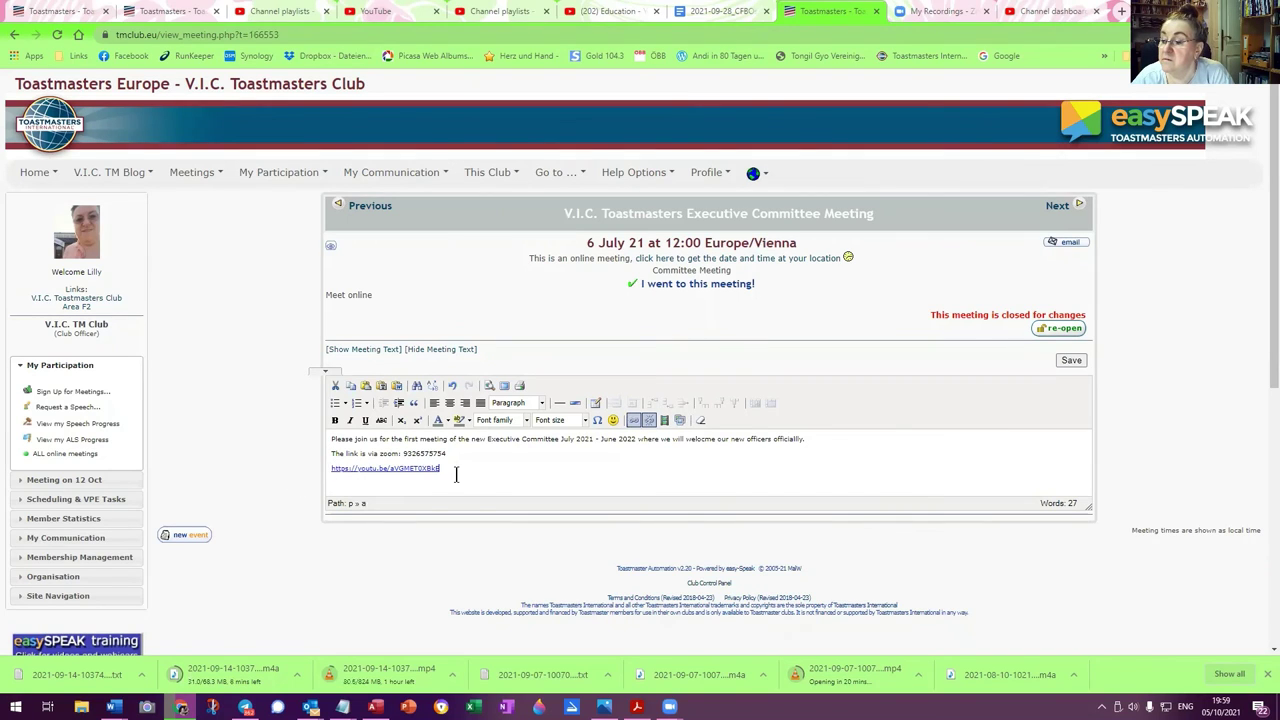
# Format the pasted link bold at 14pt and save the meeting text
pyautogui.moveTo(441, 468); pyautogui.dragTo(313, 477)
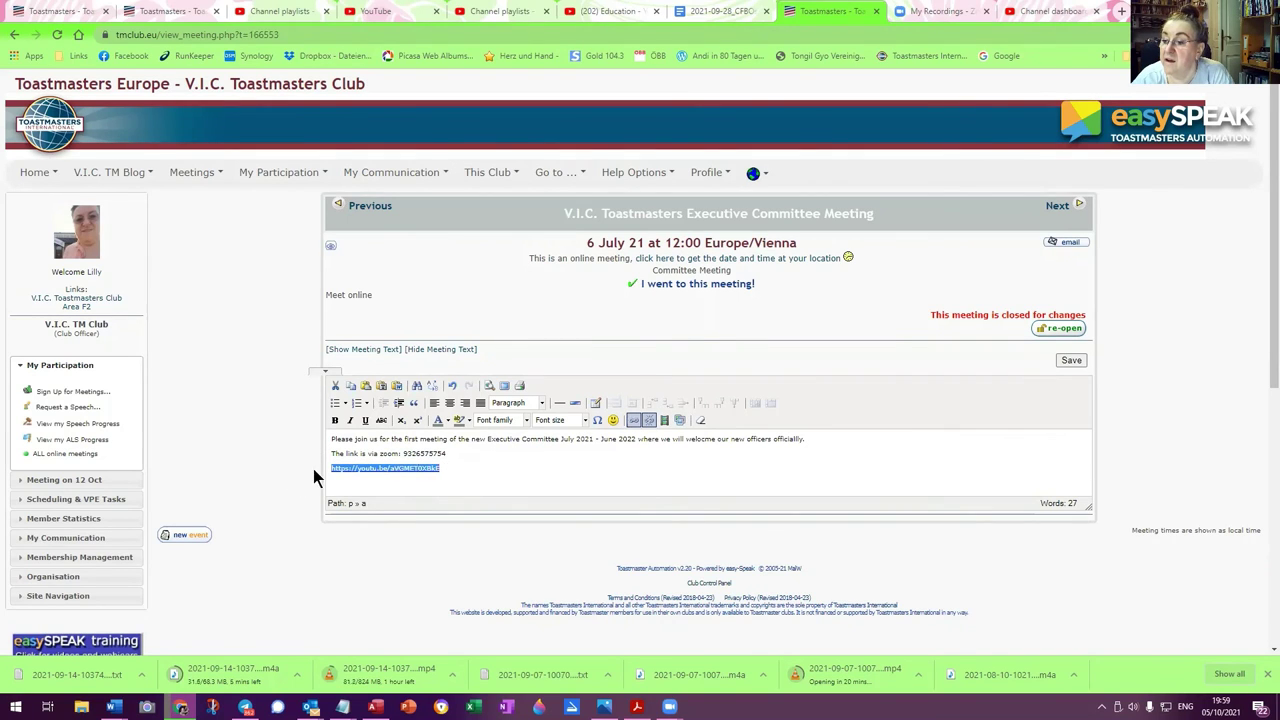
pyautogui.click(335, 420)
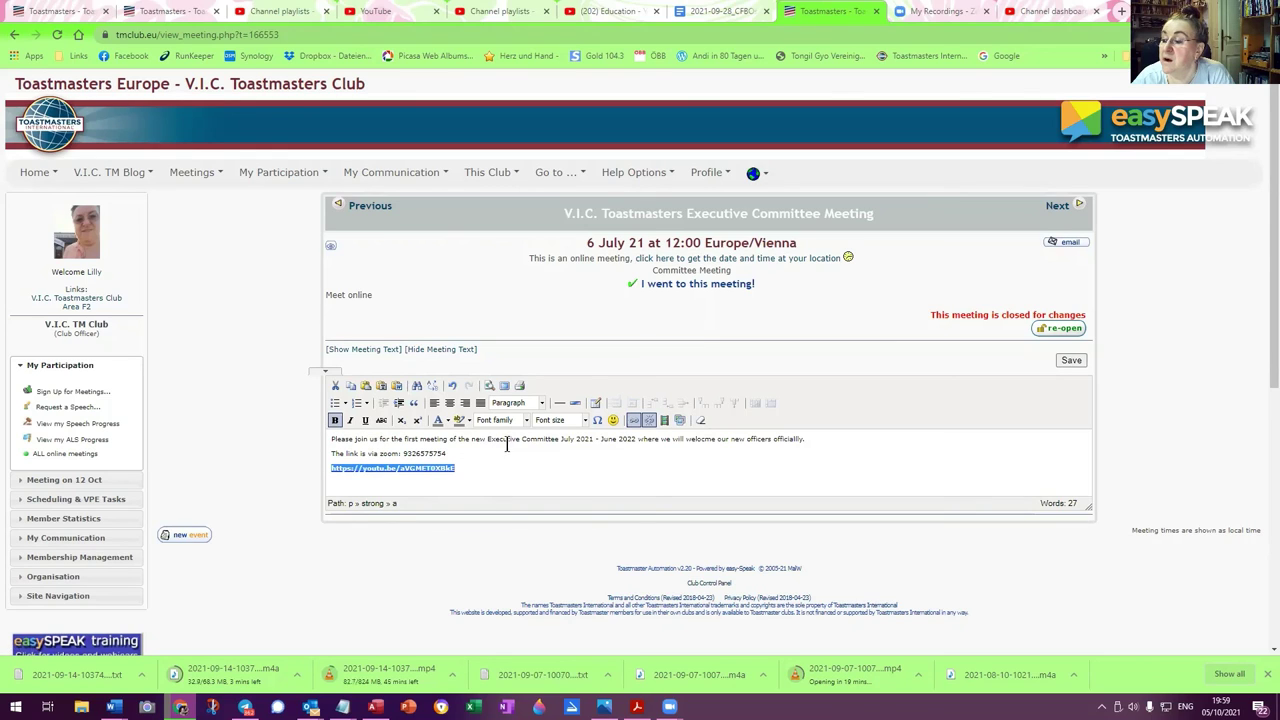
pyautogui.click(586, 421)
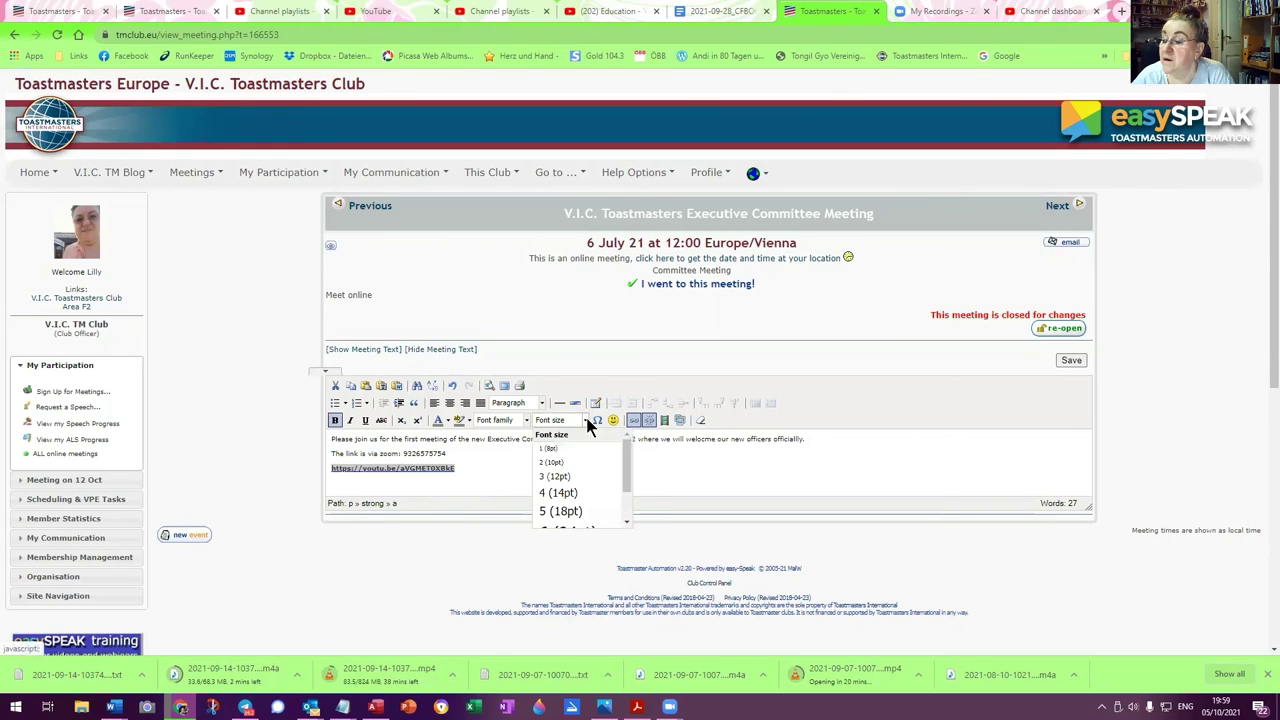
pyautogui.click(558, 492)
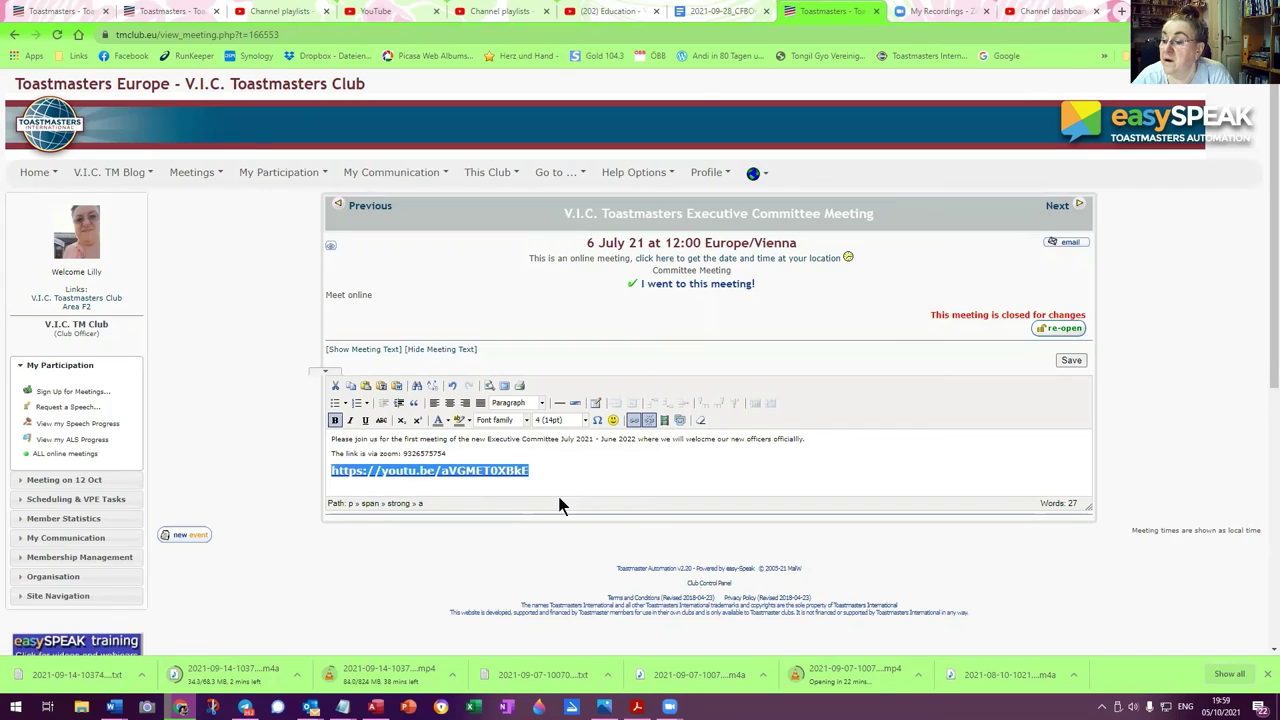
pyautogui.click(1076, 358)
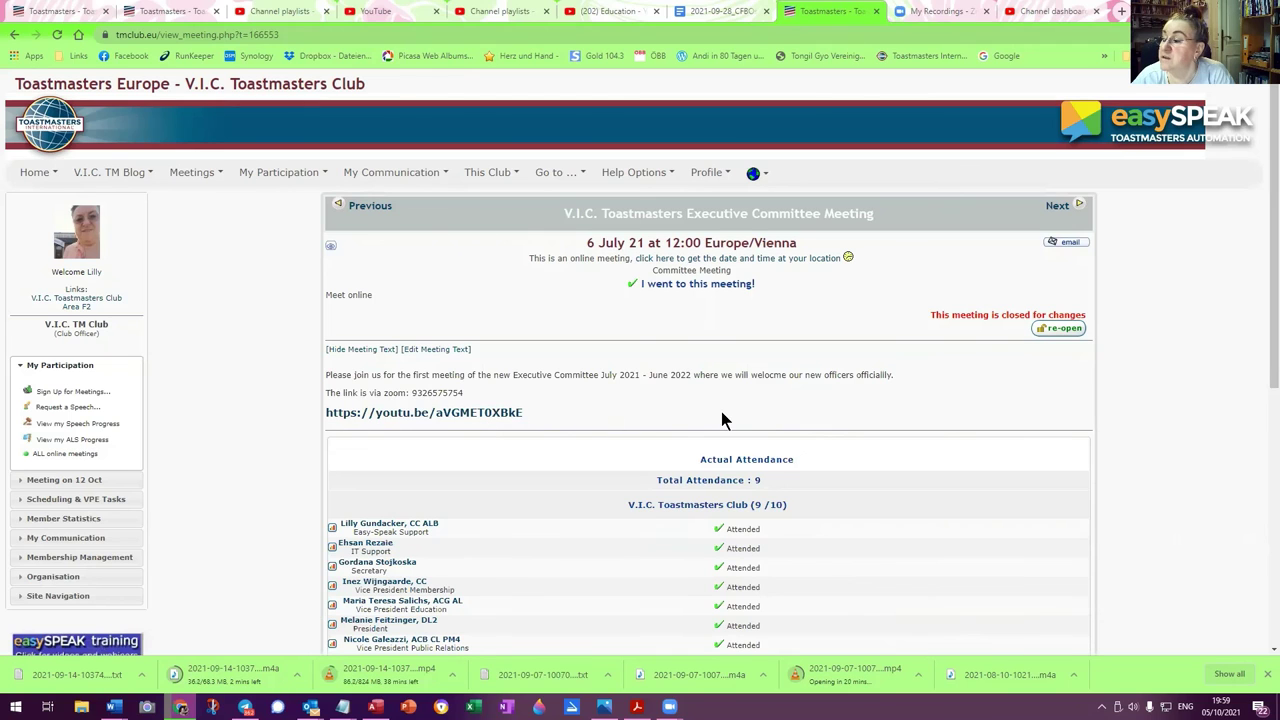
# Test that the link opens the unlisted video, then close the YouTube and easySpeak tabs
pyautogui.click(480, 413)
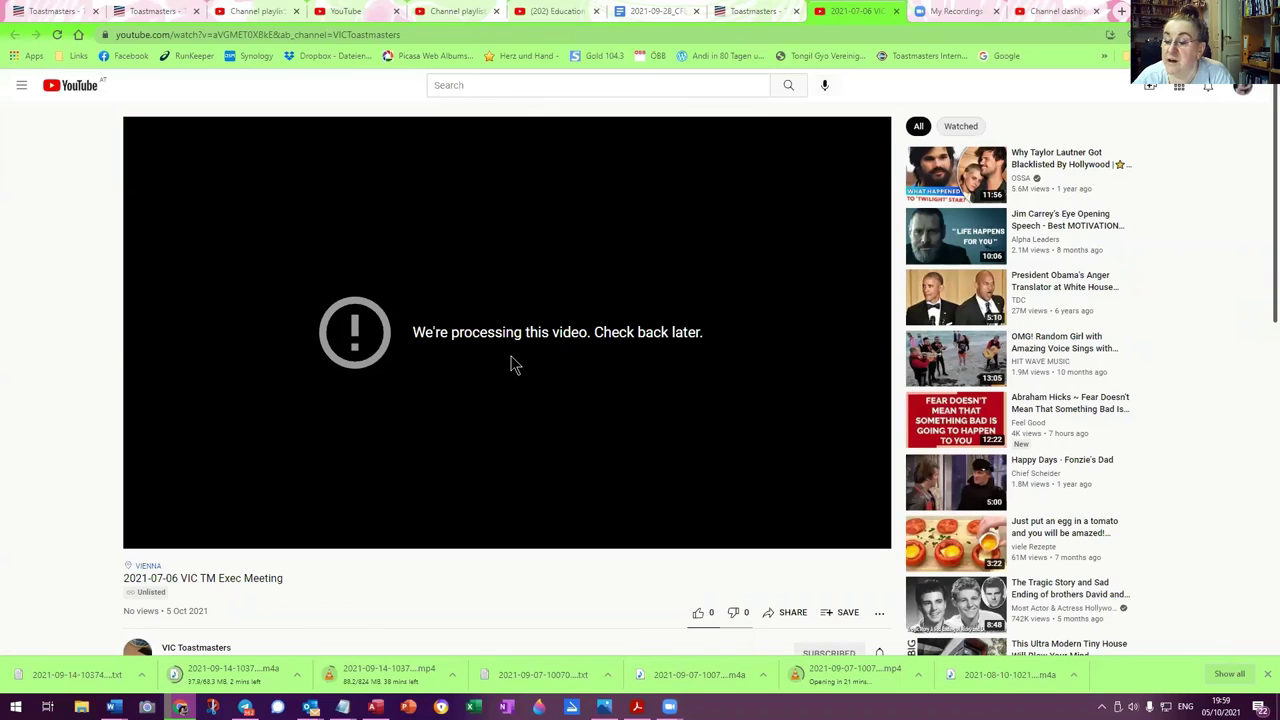
pyautogui.click(897, 12)
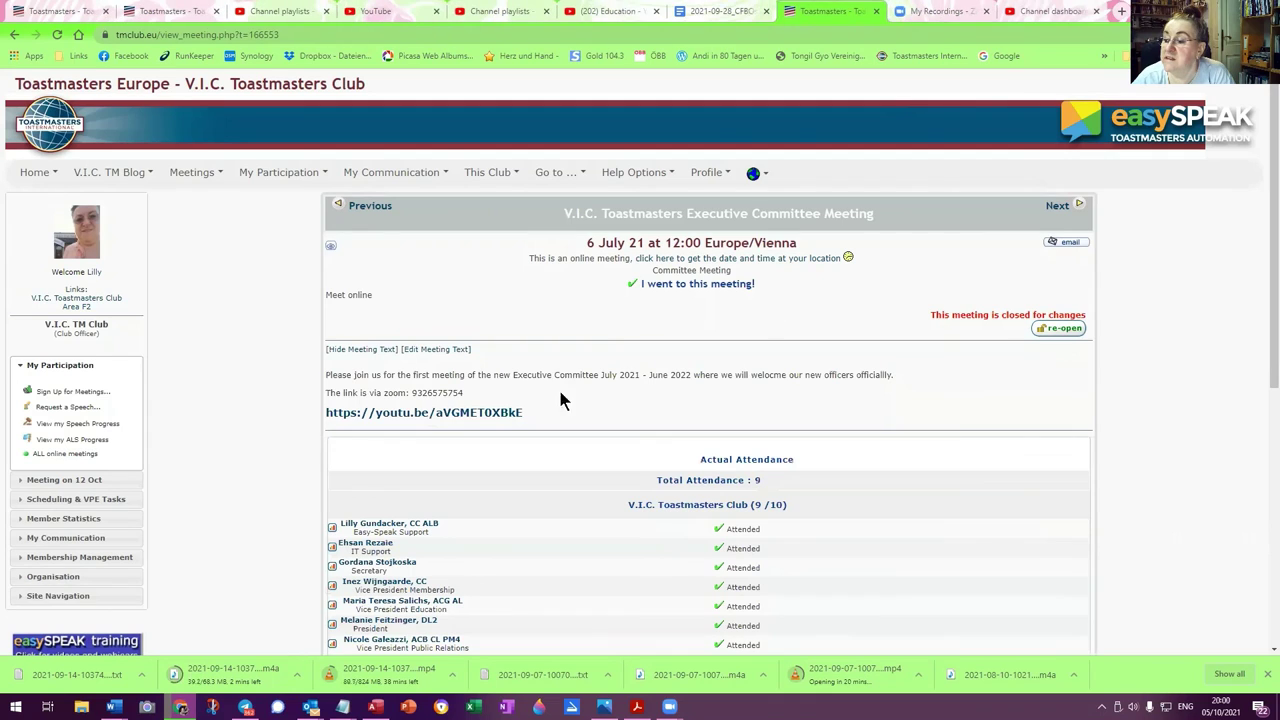
pyautogui.click(876, 12)
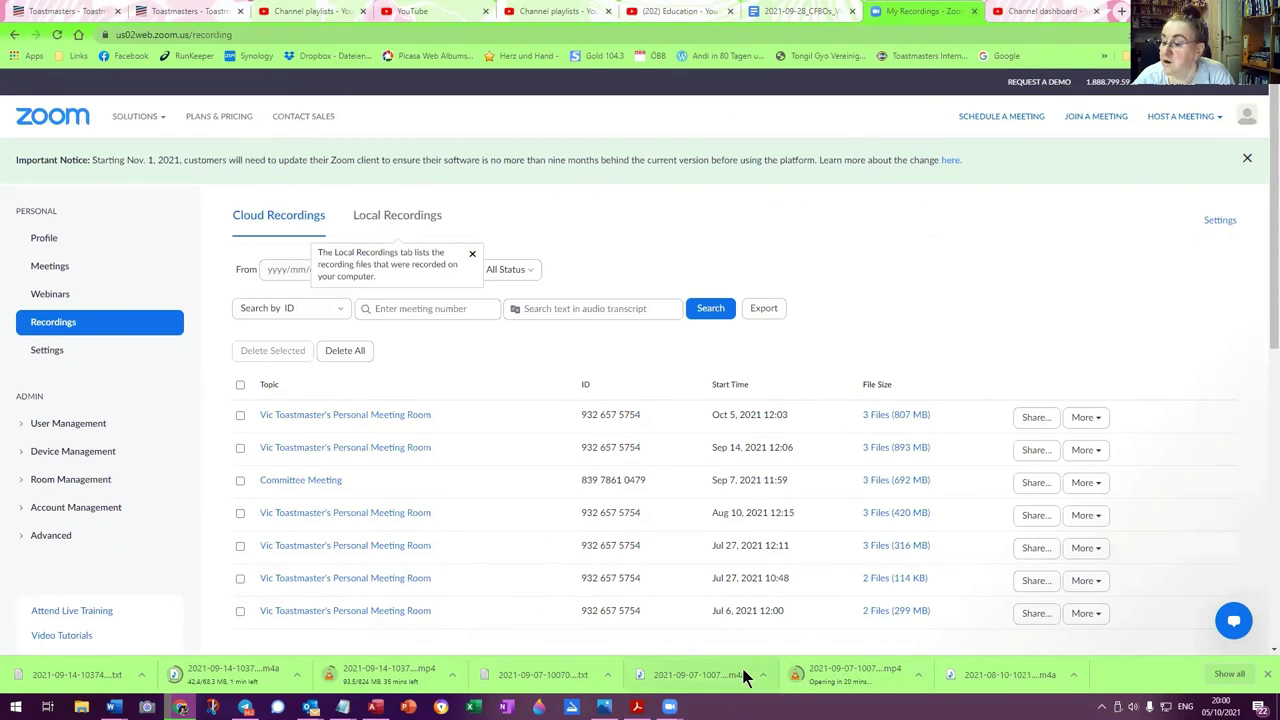
pyautogui.click(1025, 12)
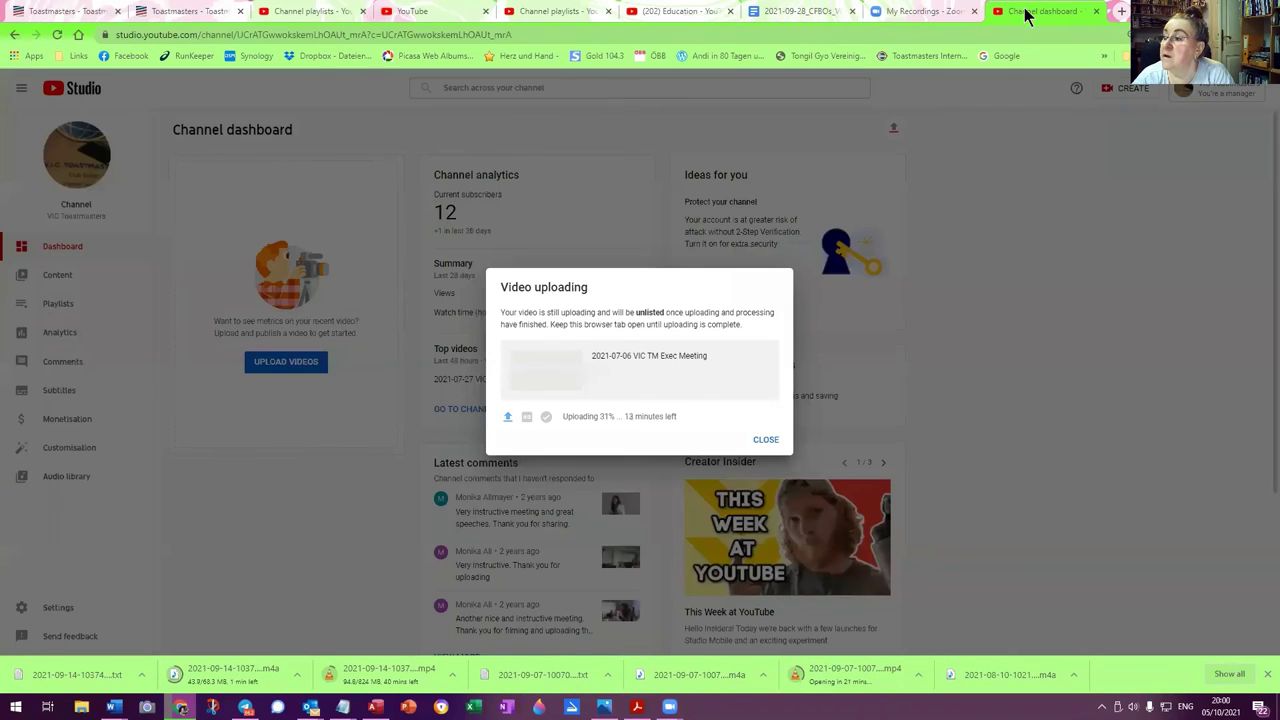
pyautogui.click(897, 12)
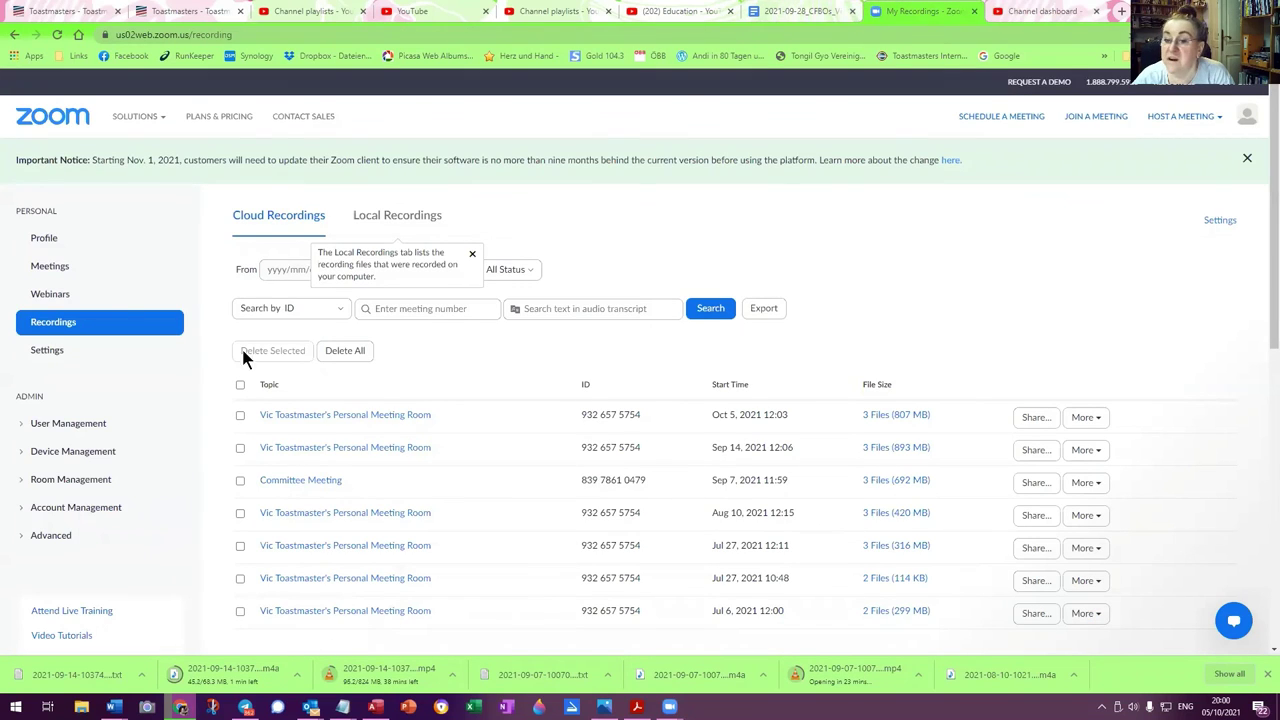